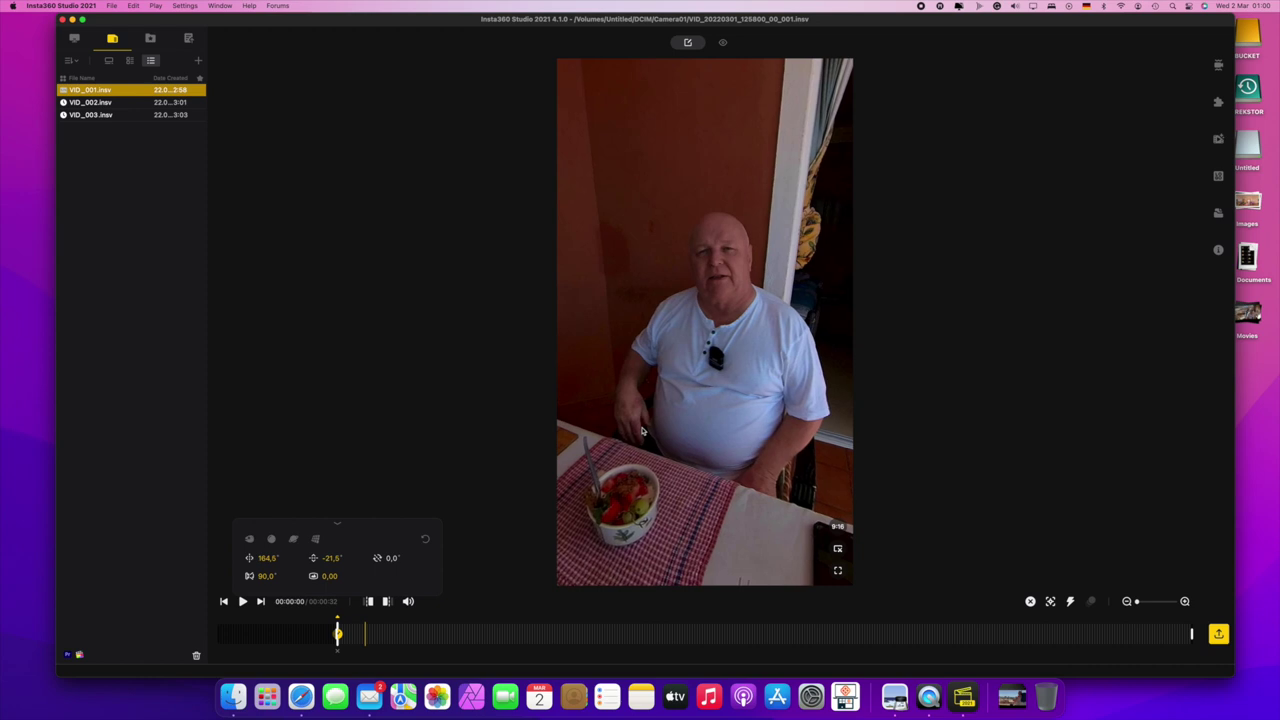
Step: Add a keyframe at 00:00:06 that holds the current view of the man at the table
left_click(242, 601)
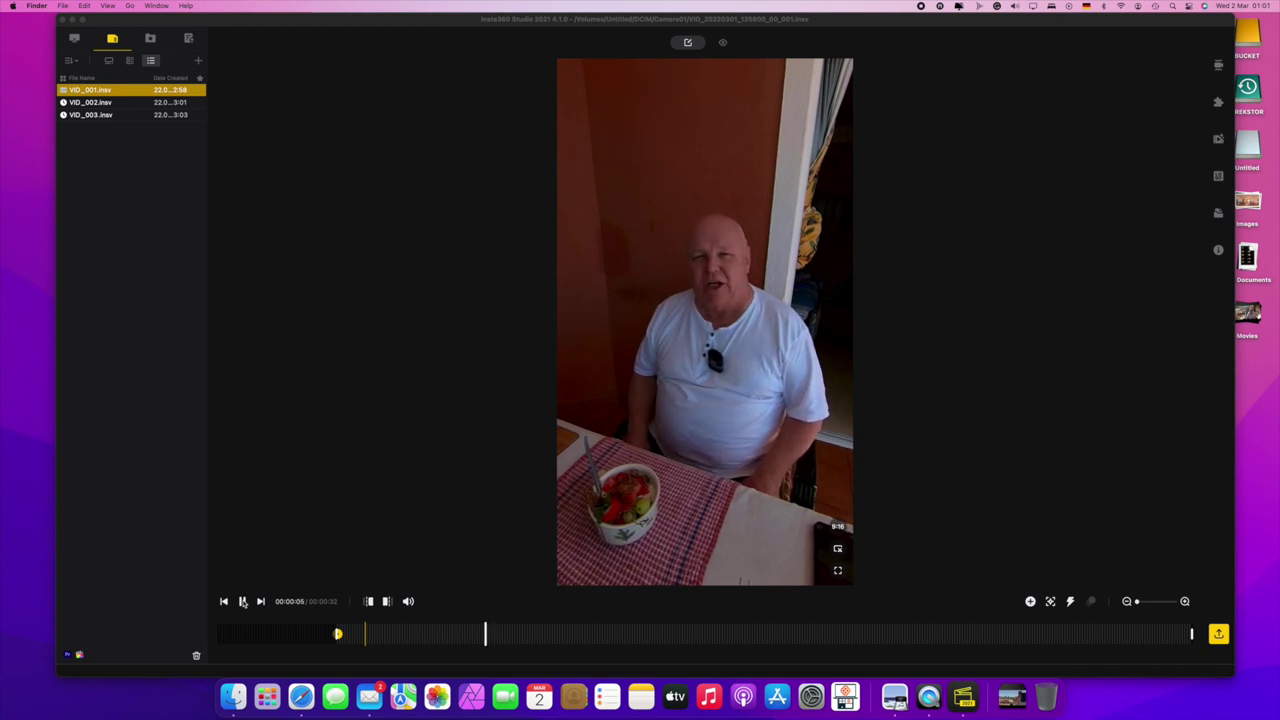
left_click(242, 601)
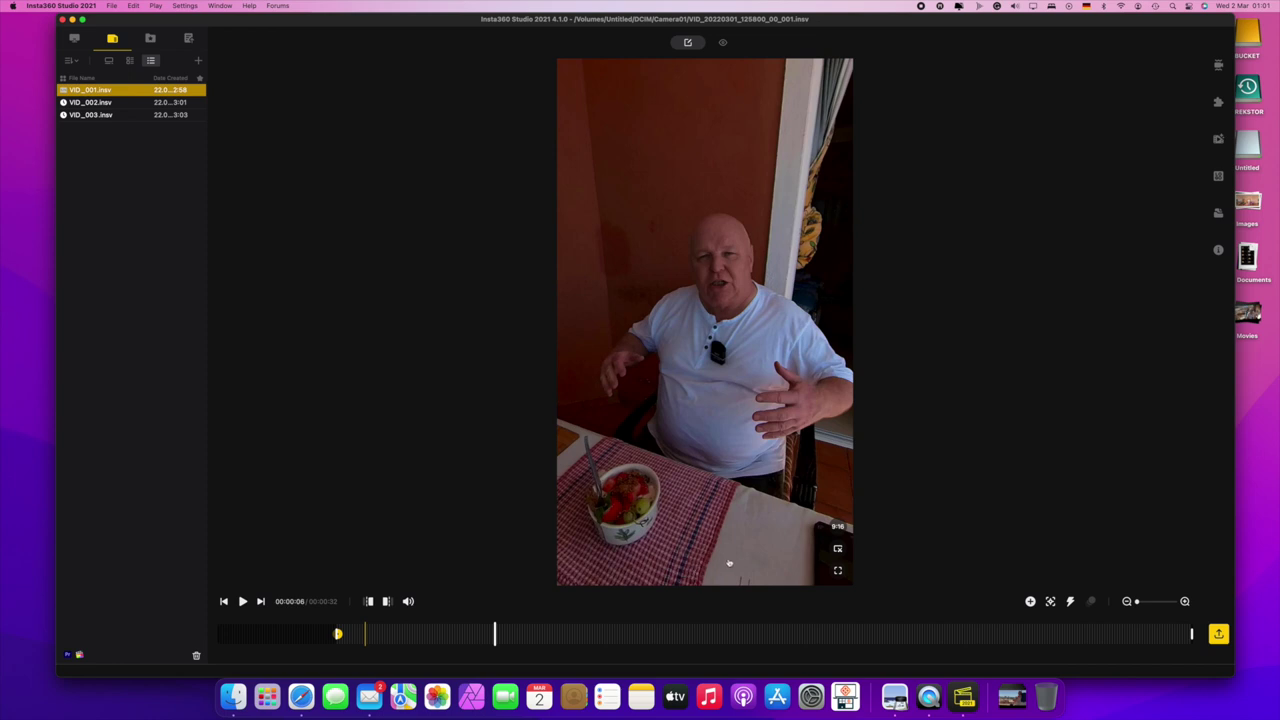
left_click(1030, 601)
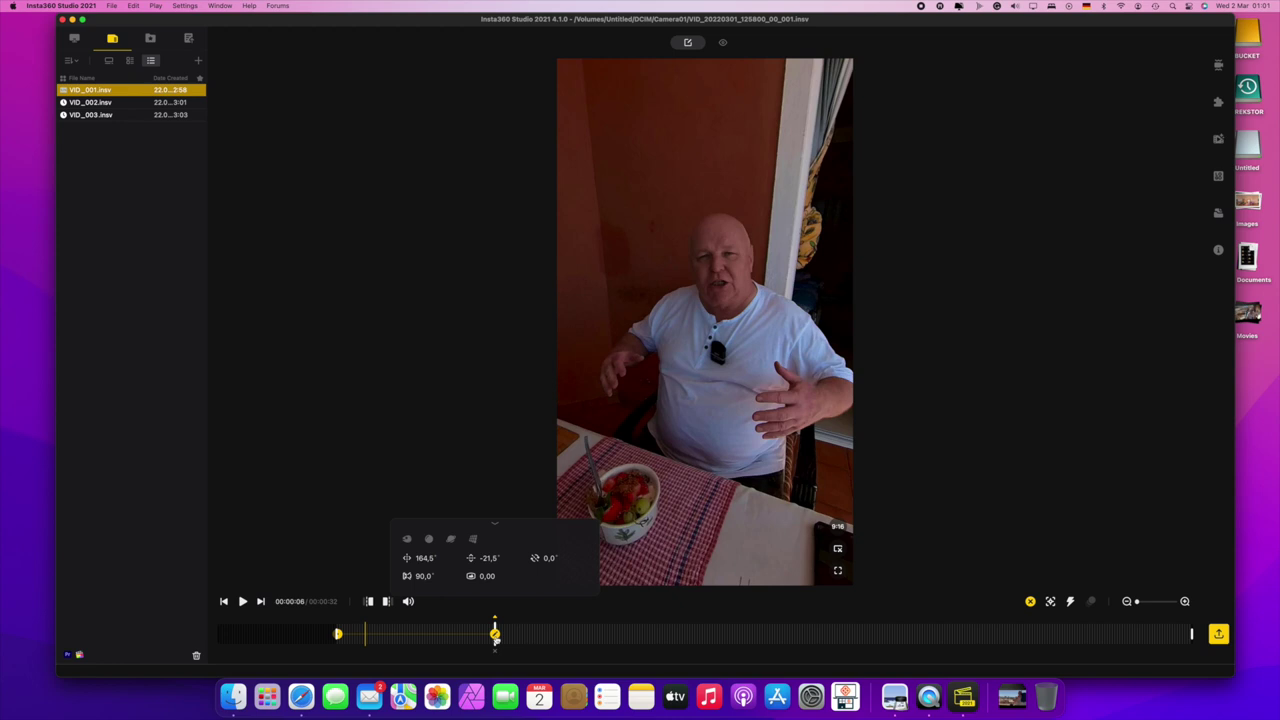
Step: Add a keyframe at 00:00:07 and apply the Tiny Planet view to it
left_click(242, 602)
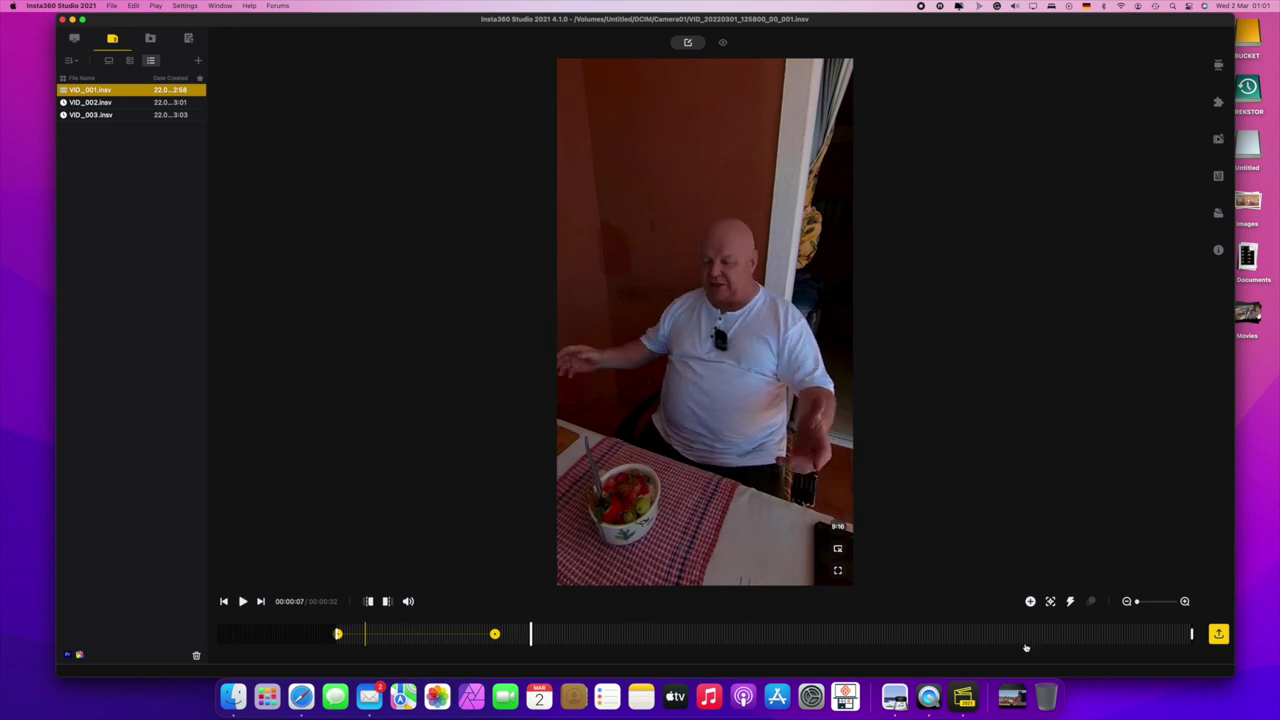
left_click(1030, 601)
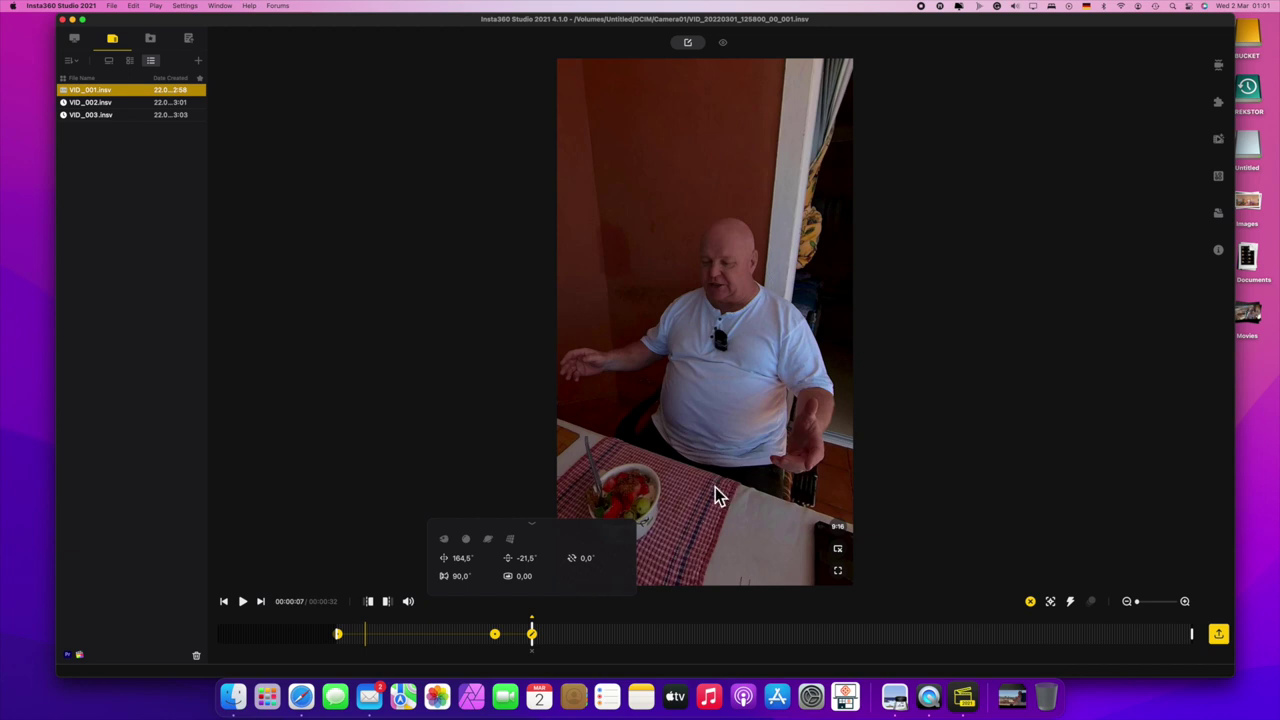
left_click(488, 540)
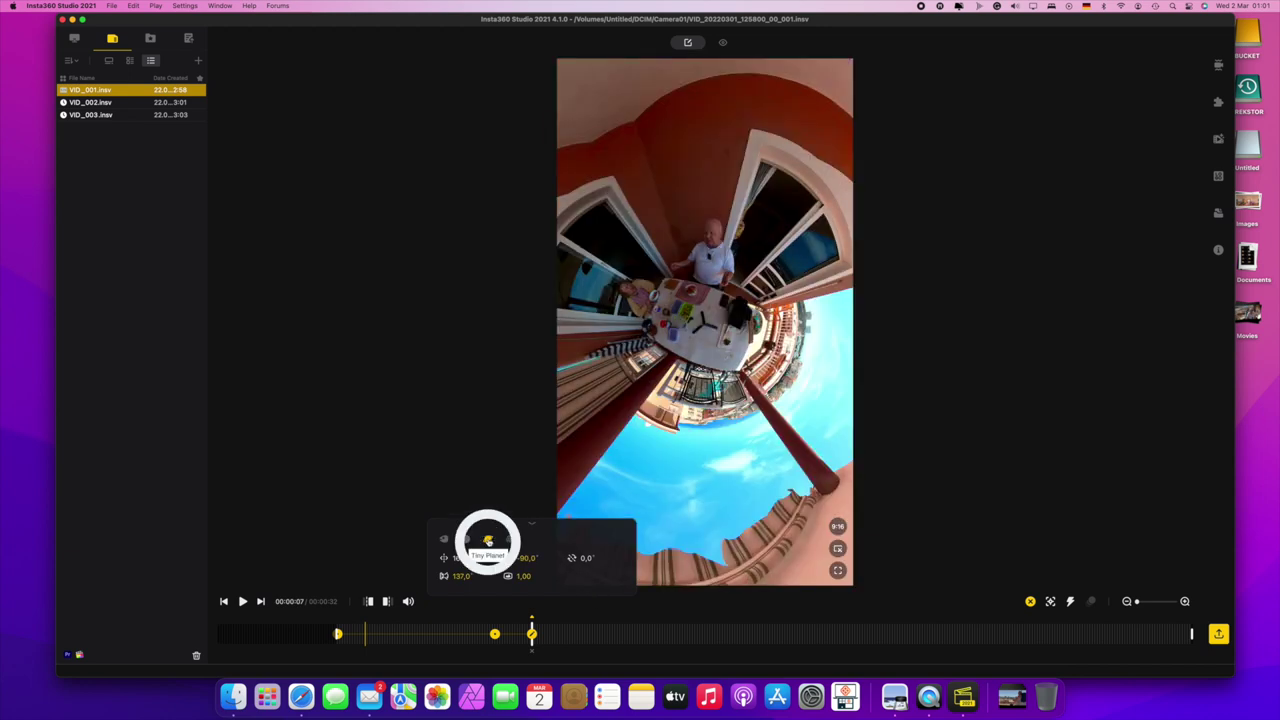
Step: Reframe the tiny planet around the table at about 201° pan, -64° tilt, 142° field of view and 0.92 distortion
left_click_drag(726, 490, 778, 523)
scroll(778, 523, "down", 5)
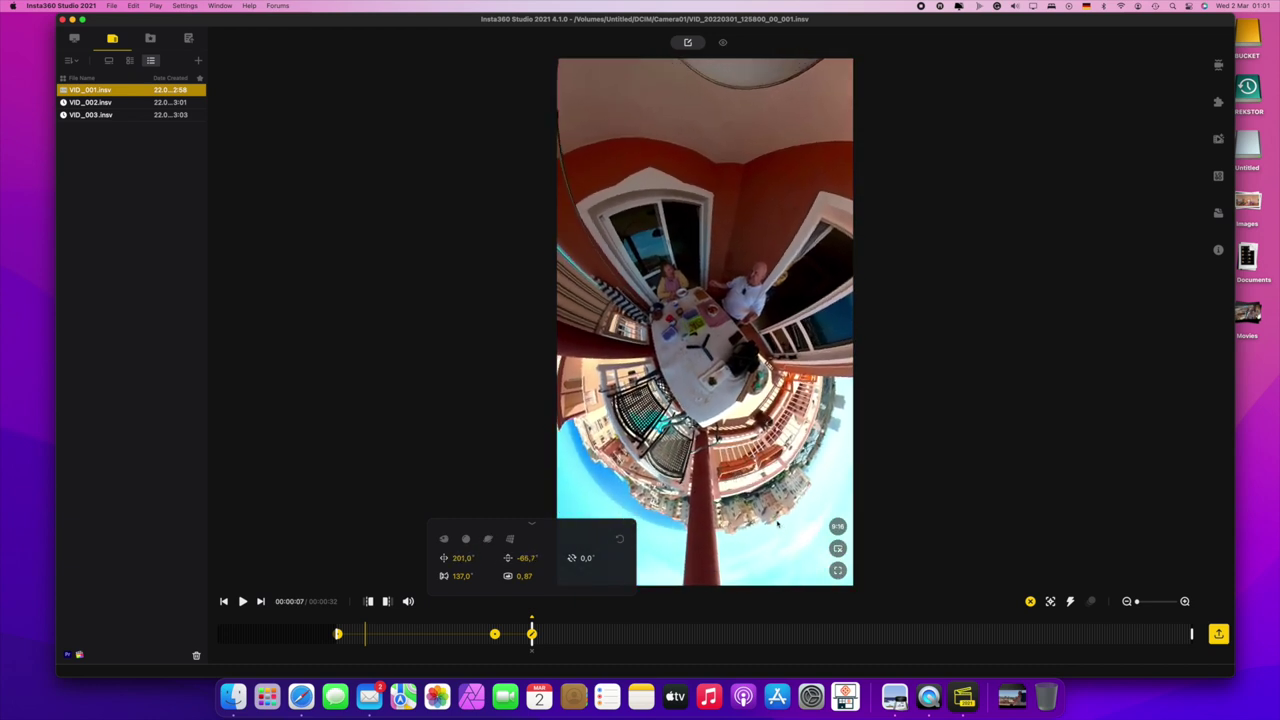
left_click_drag(779, 523, 740, 528)
scroll(740, 528, "up", 5)
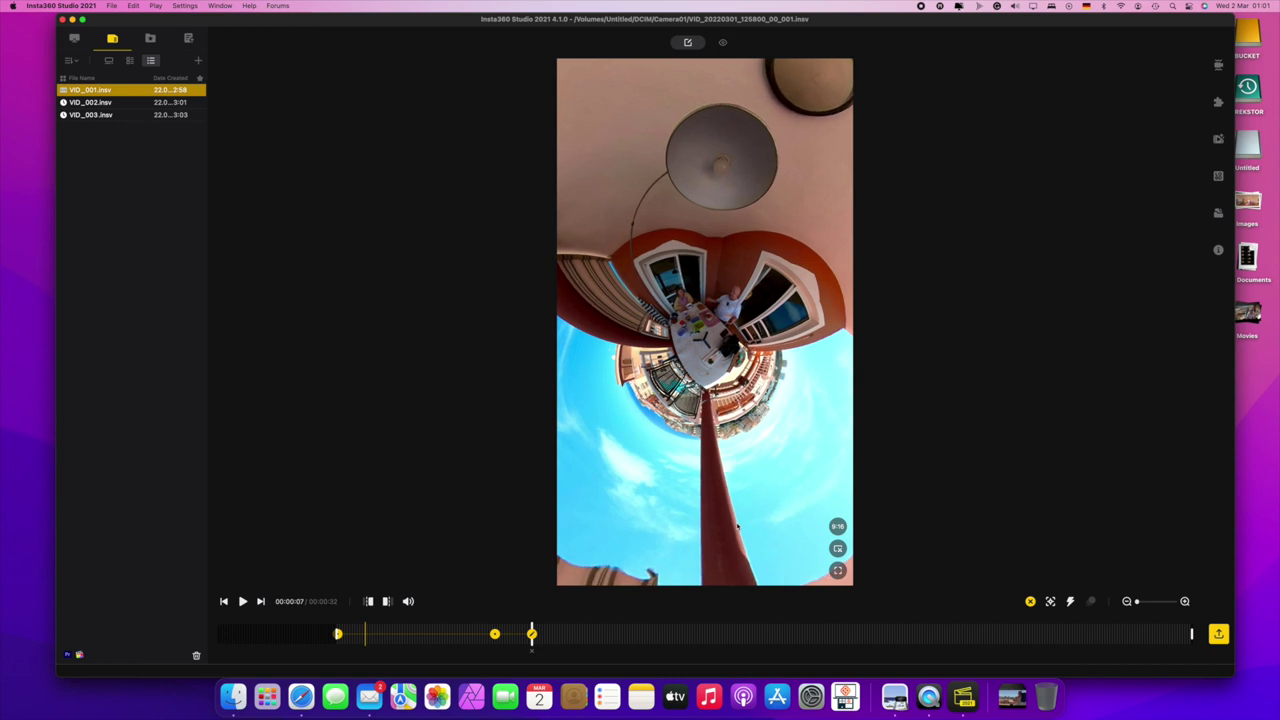
scroll(737, 527, "down", 2)
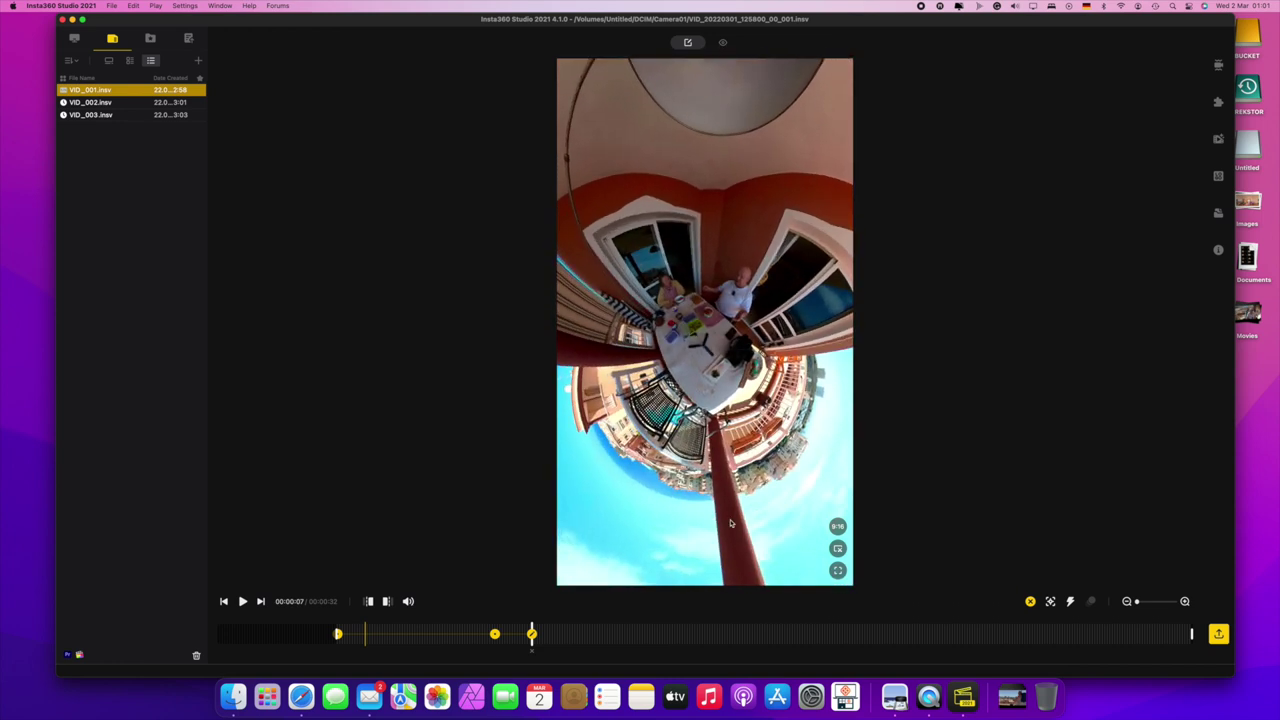
left_click_drag(738, 521, 740, 524)
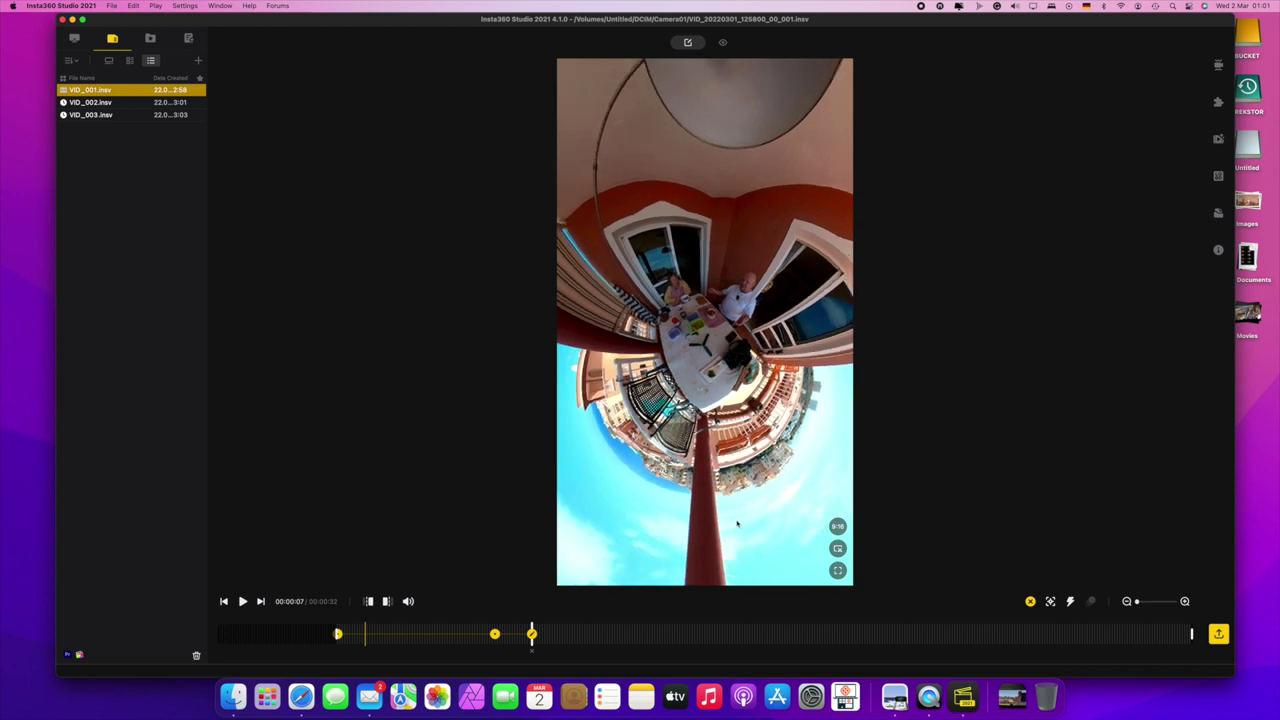
Step: Add a keyframe at 00:00:09 and zoom in on both people at the table, with about 105° field of view and 0.55 distortion
left_click(242, 601)
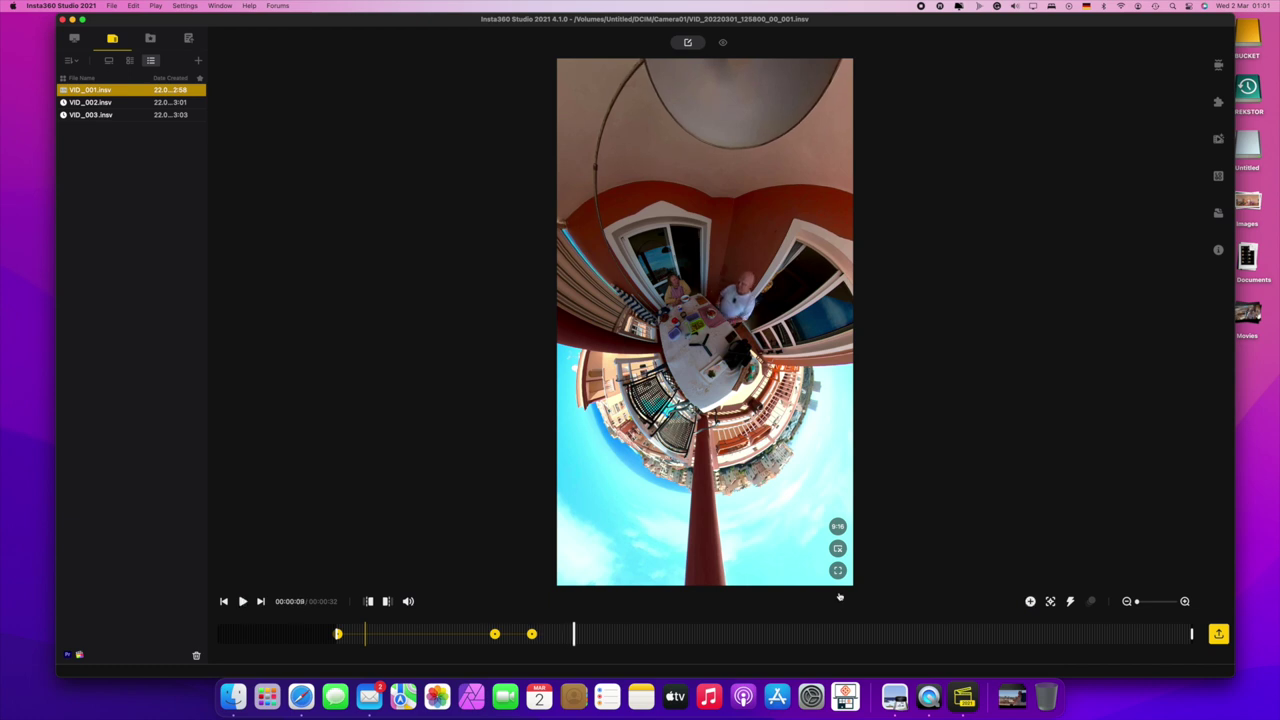
left_click(1030, 601)
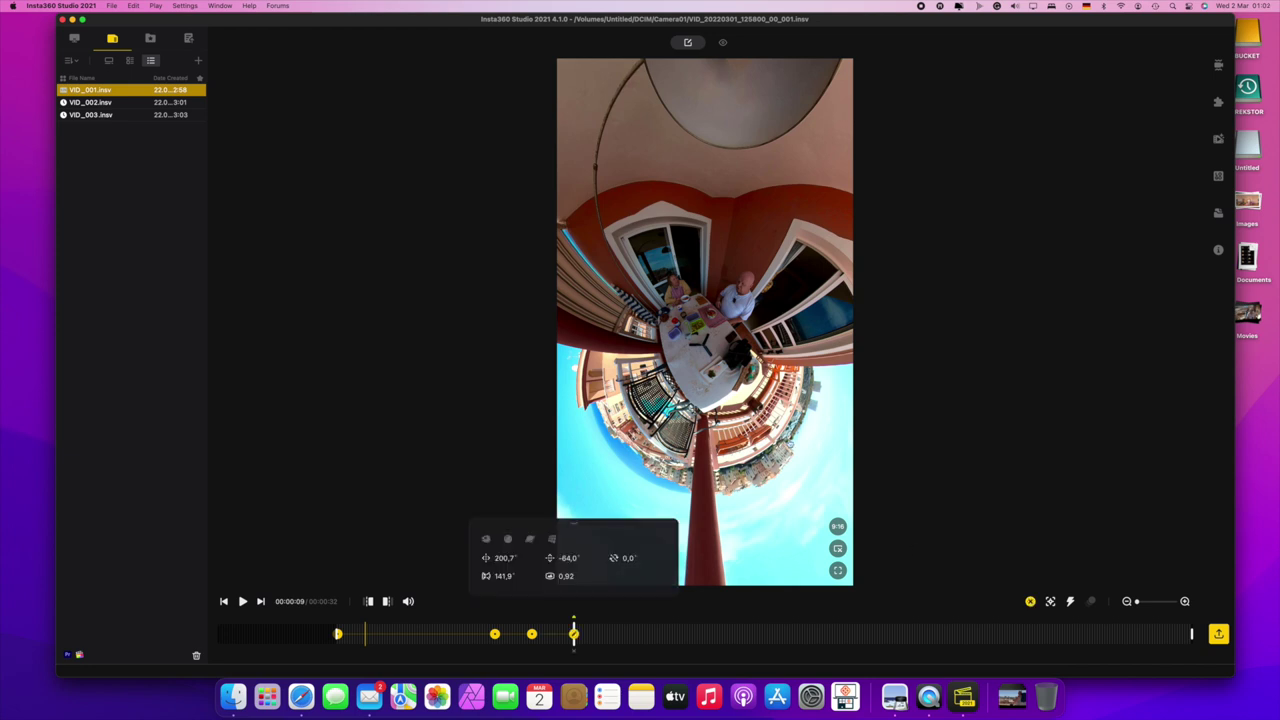
scroll(786, 445, "up", 5)
scroll(786, 447, "up", 5)
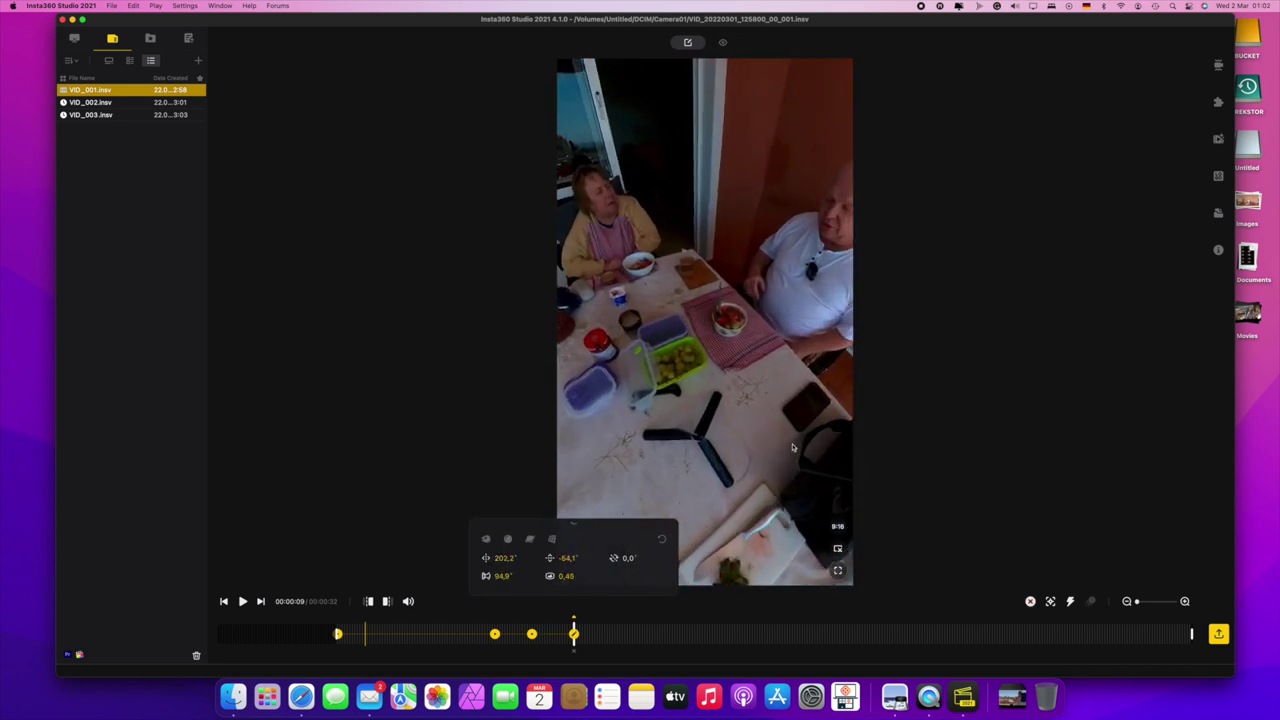
scroll(790, 458, "down", 2)
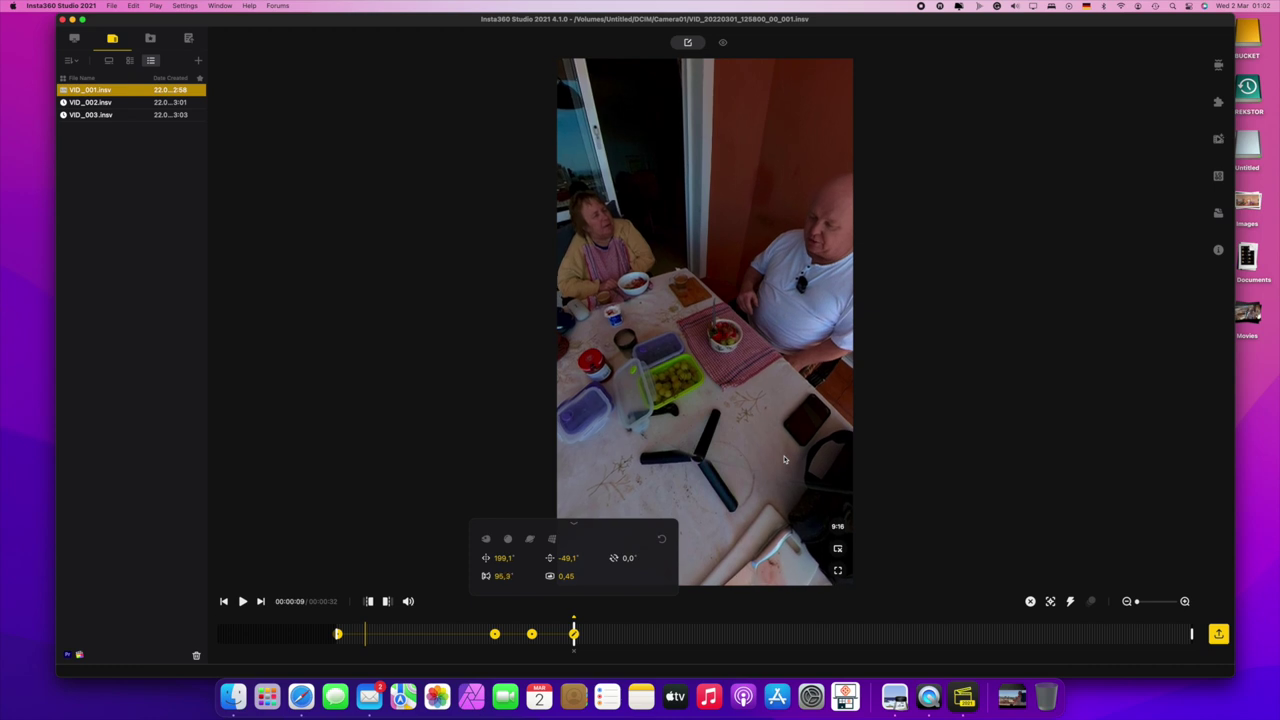
scroll(784, 460, "down", 3)
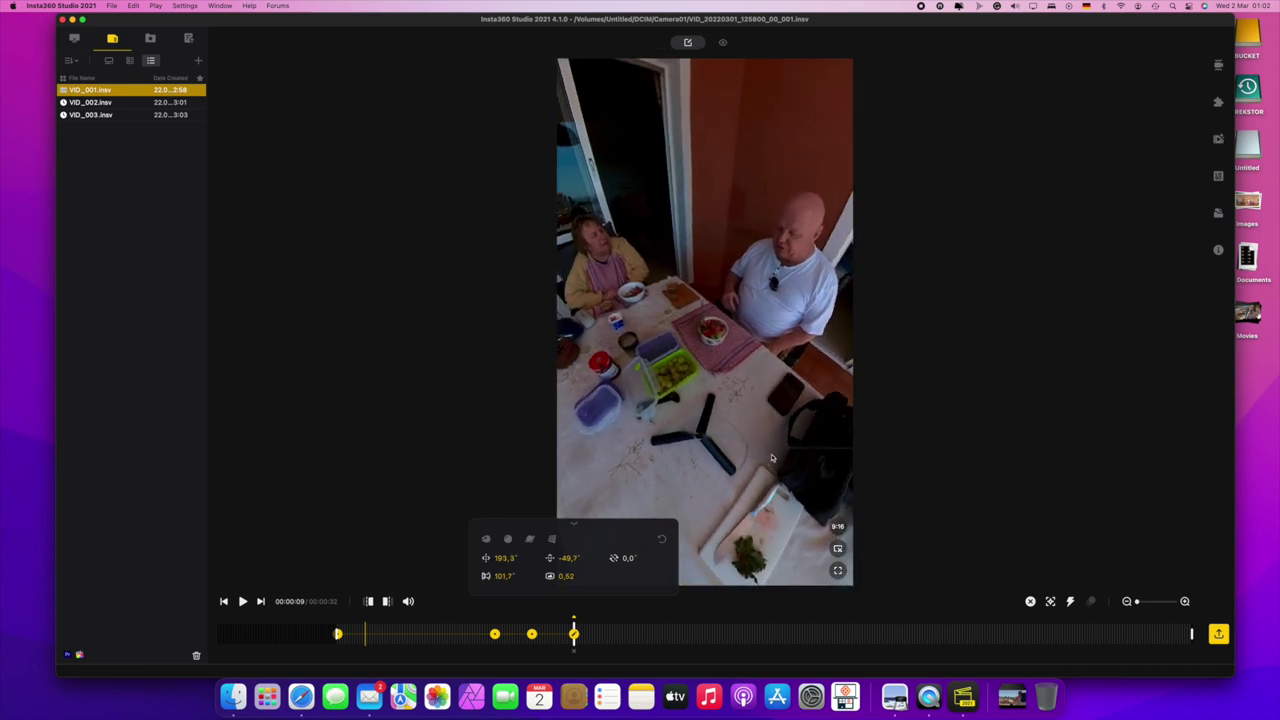
left_click_drag(771, 458, 775, 495)
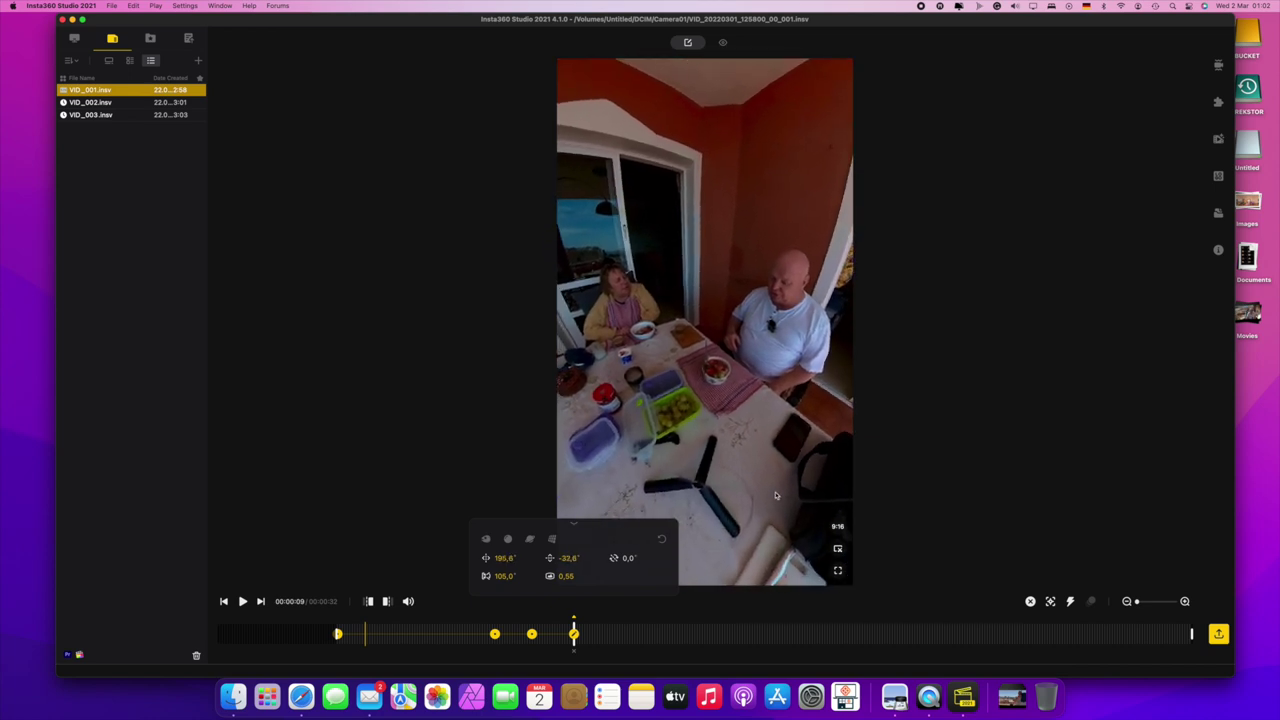
Step: Add a keyframe at 00:00:12 holding the same framing and compare it with the 00:00:09 keyframe
left_click(241, 602)
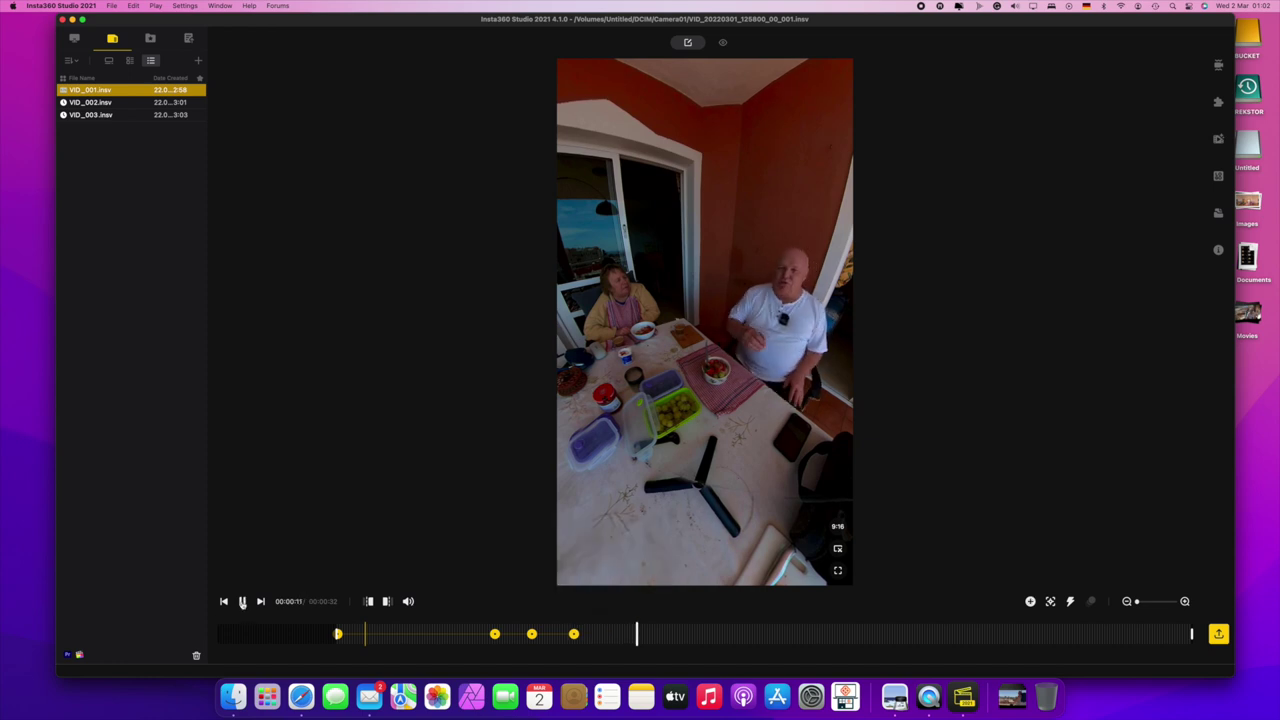
left_click(242, 602)
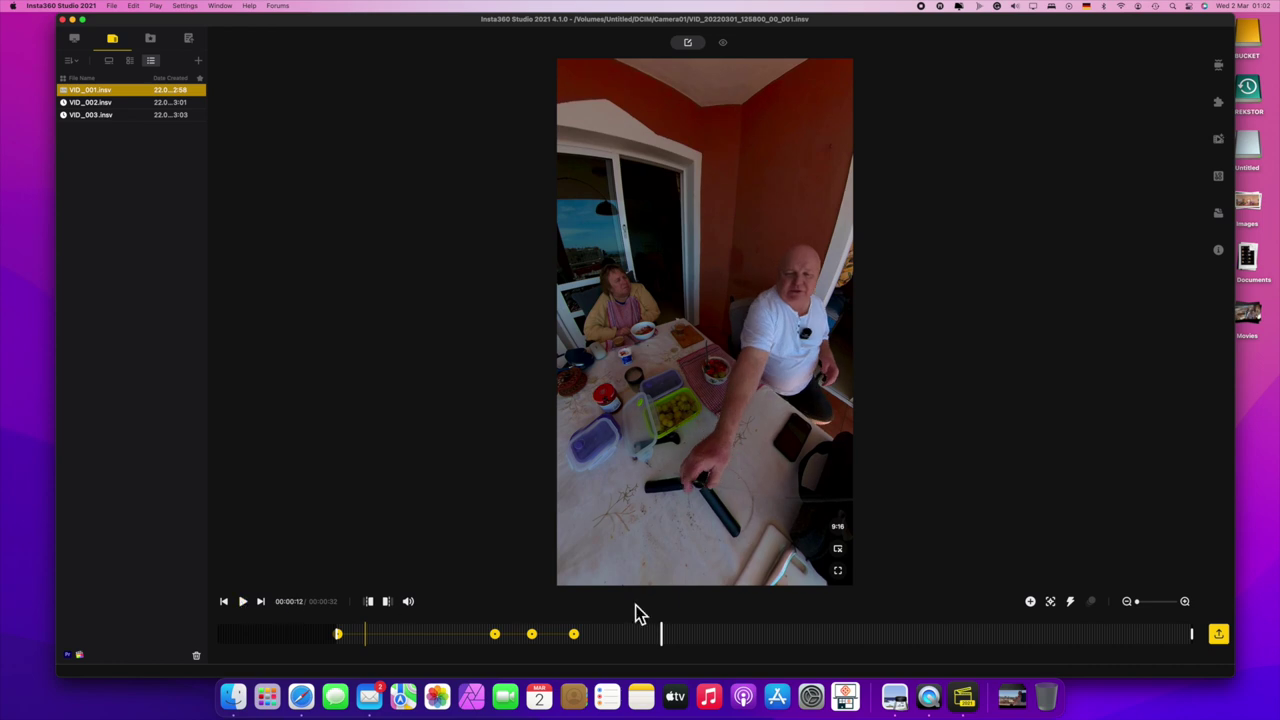
left_click(1030, 601)
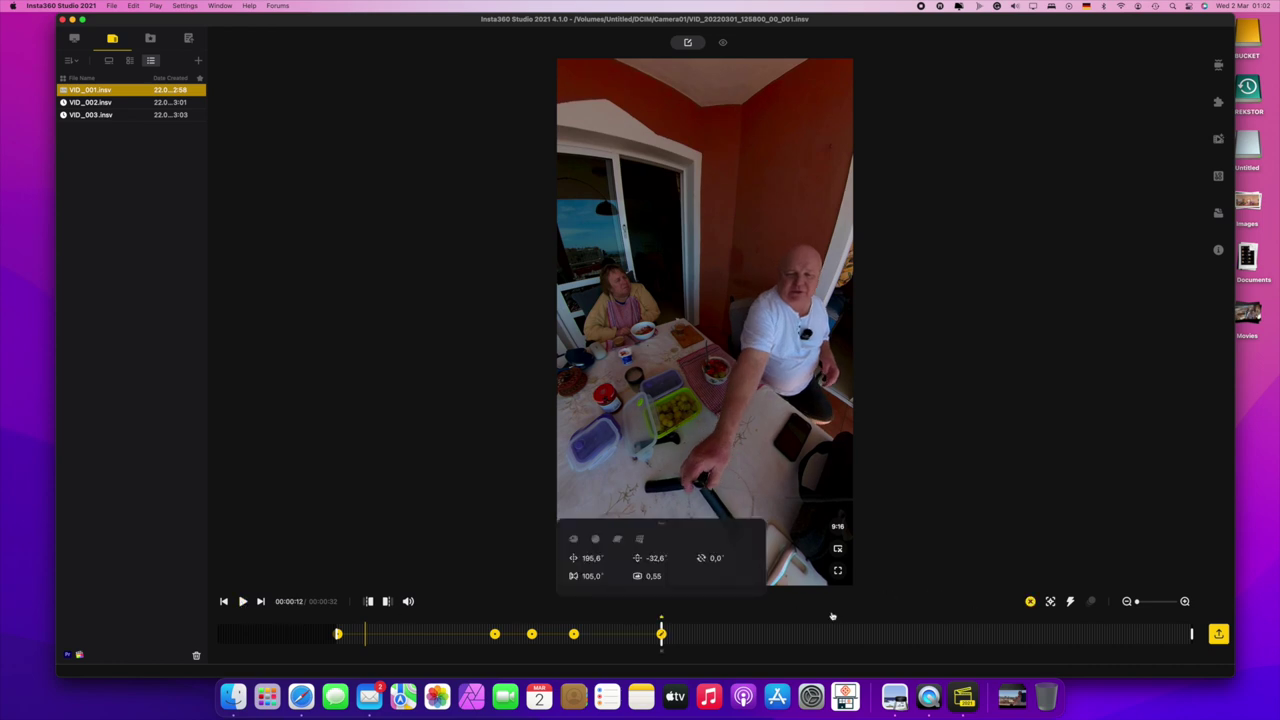
left_click(574, 634)
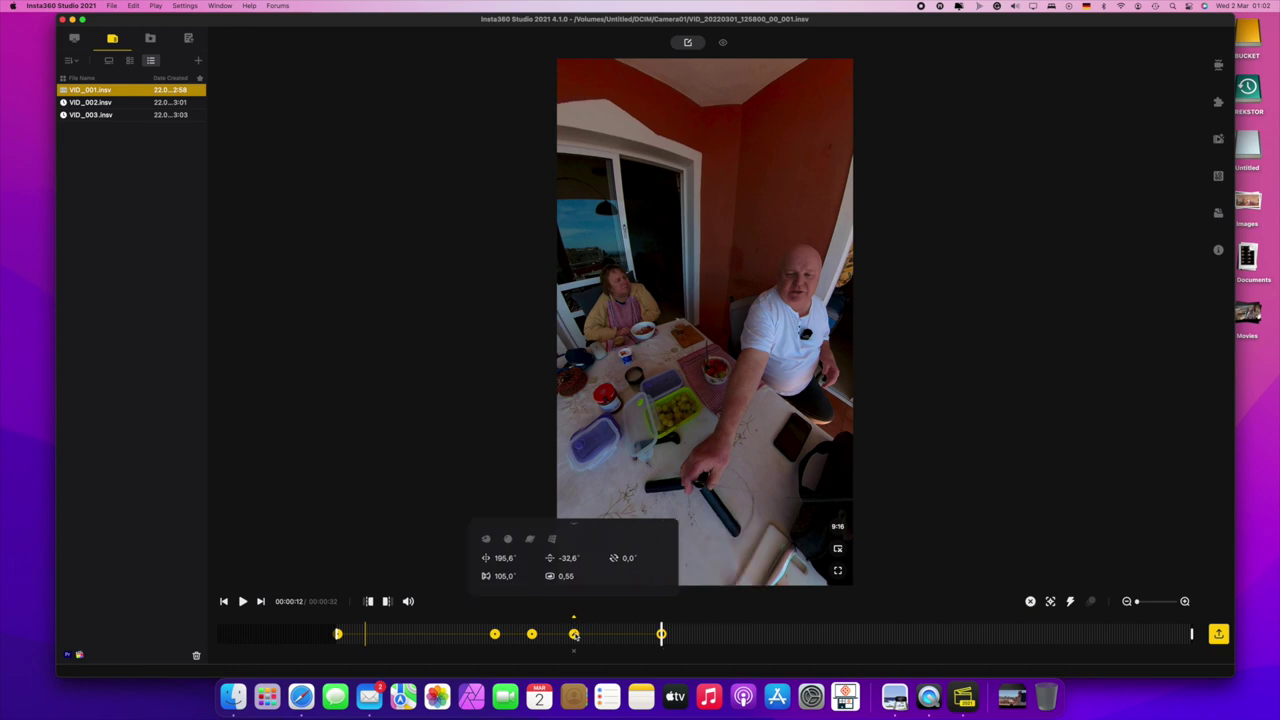
left_click(661, 634)
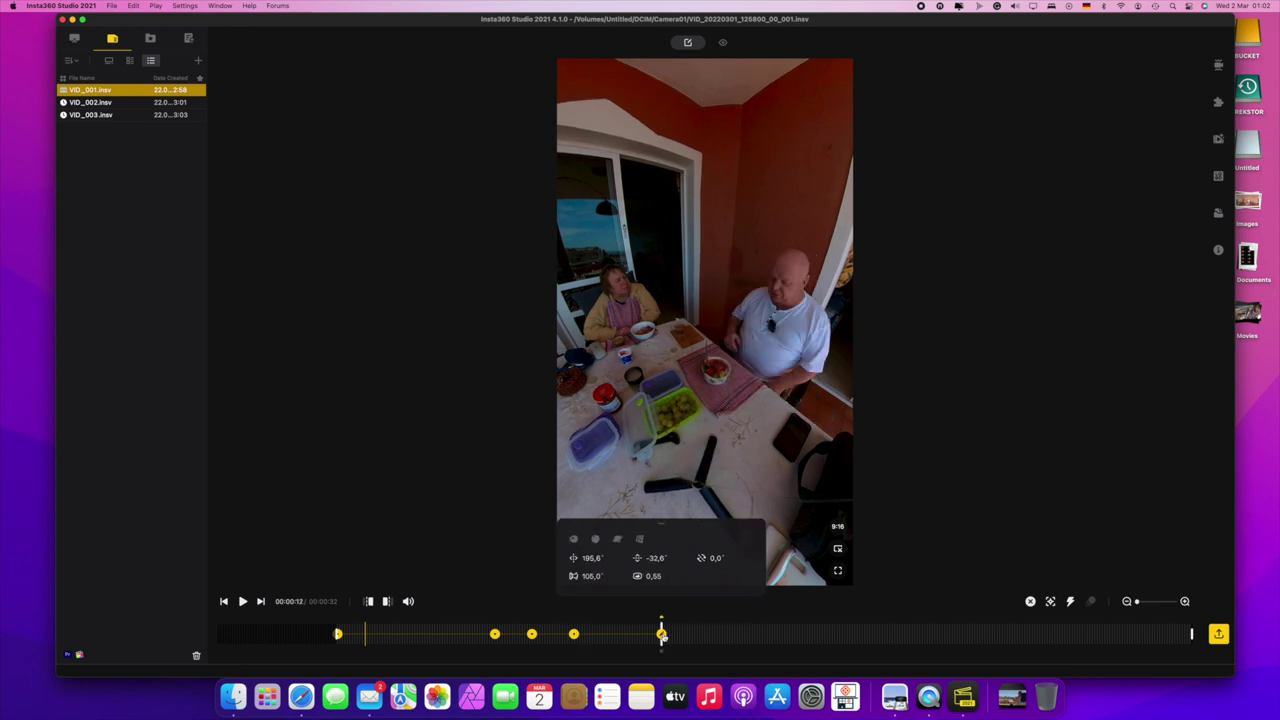
Step: Add a keyframe at 00:00:15 facing the sea in Default view, with about 359° pan and 1.0° roll
left_click(242, 601)
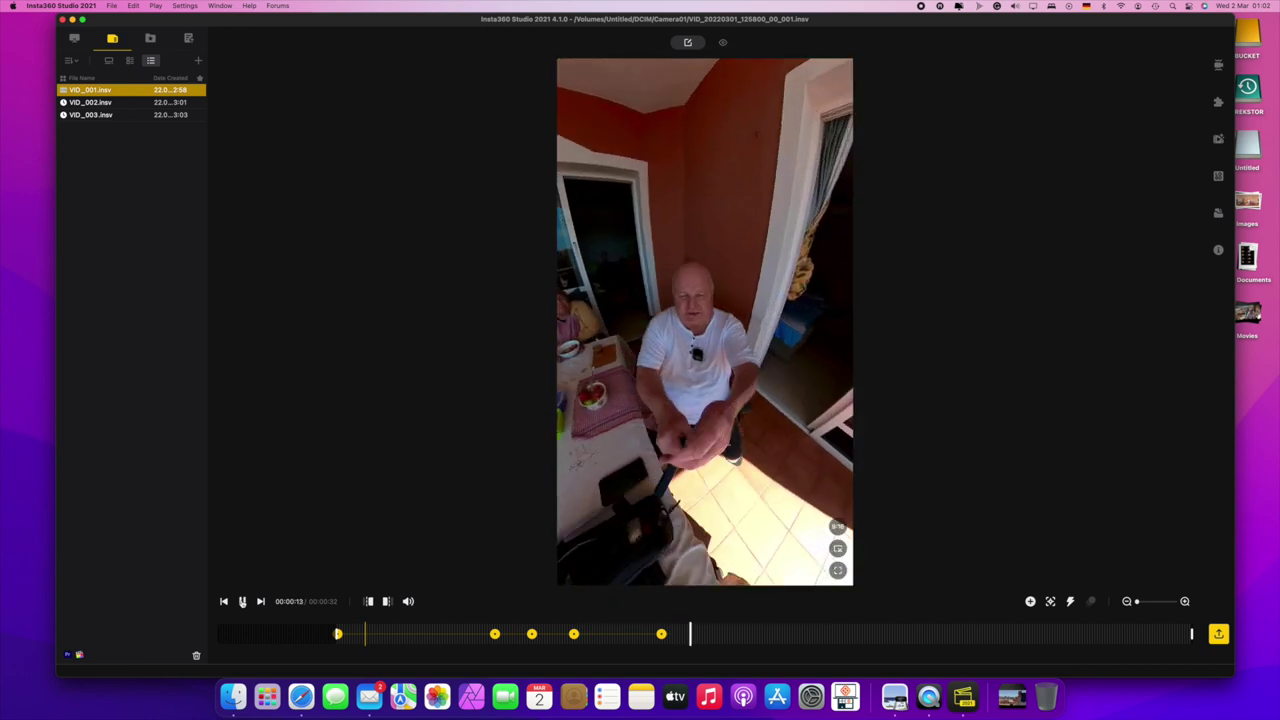
left_click(242, 601)
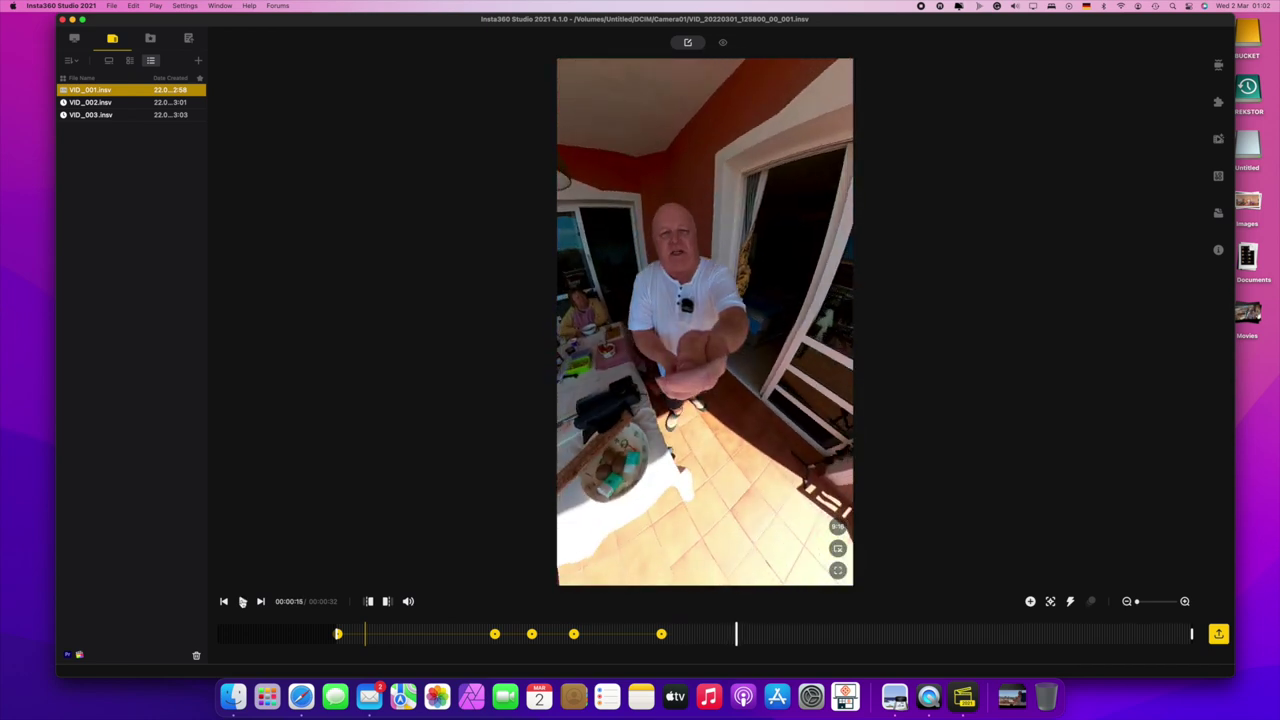
left_click_drag(588, 540, 880, 556)
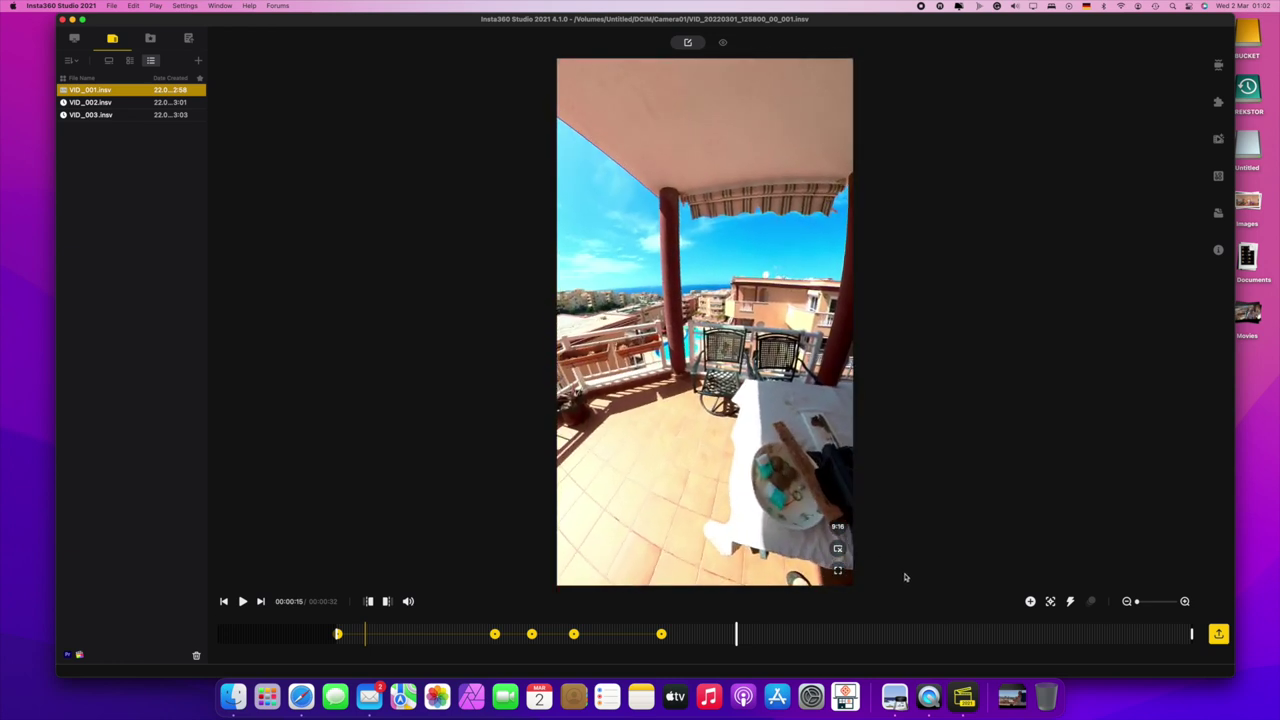
left_click(1031, 601)
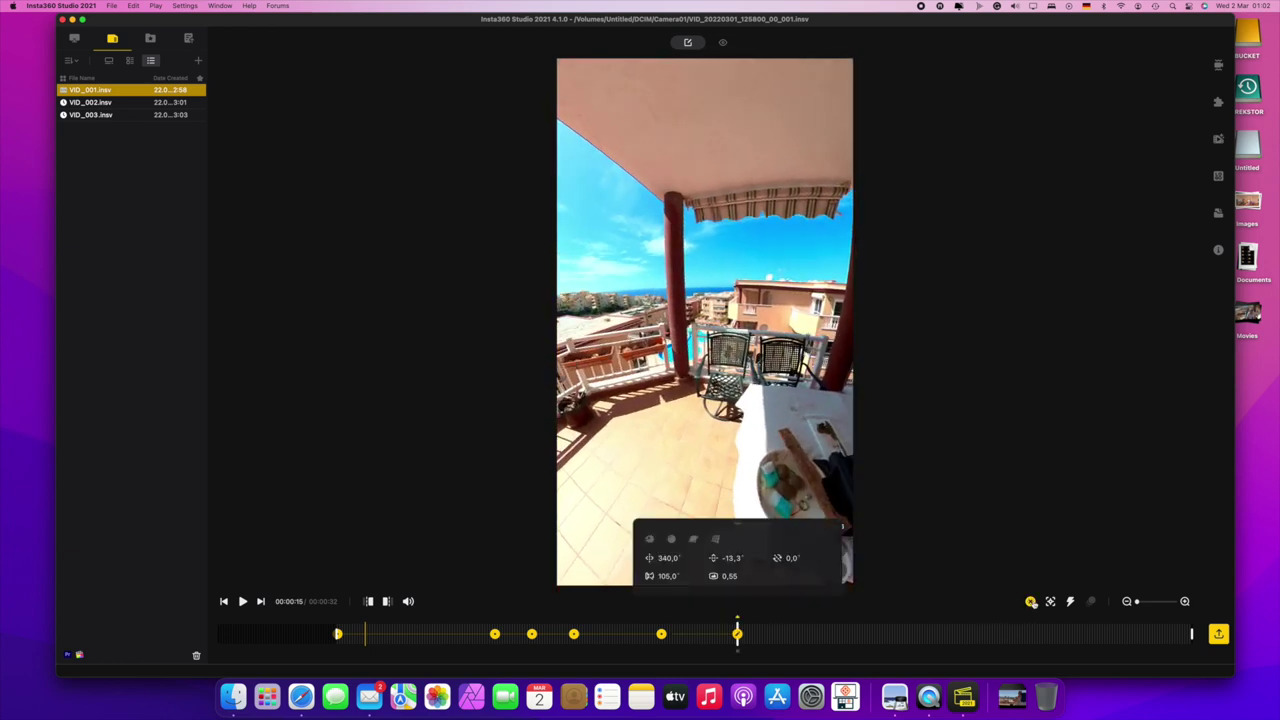
left_click(649, 540)
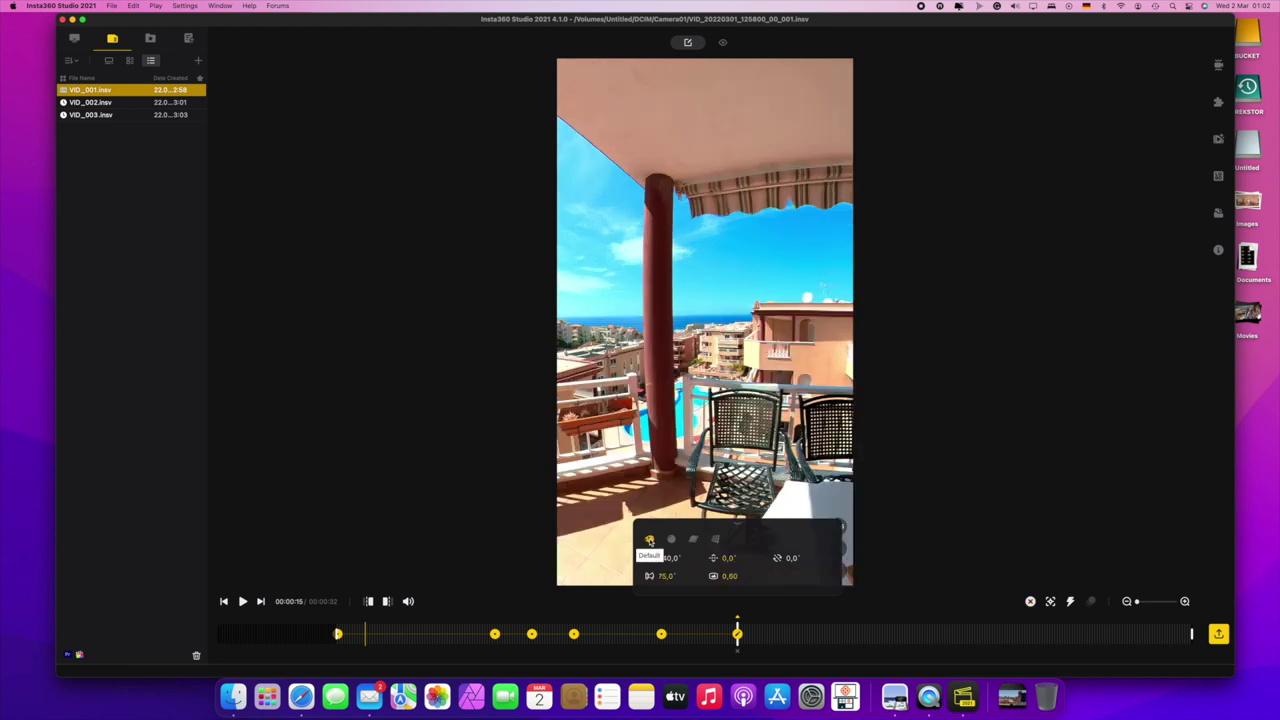
left_click_drag(660, 320, 726, 317)
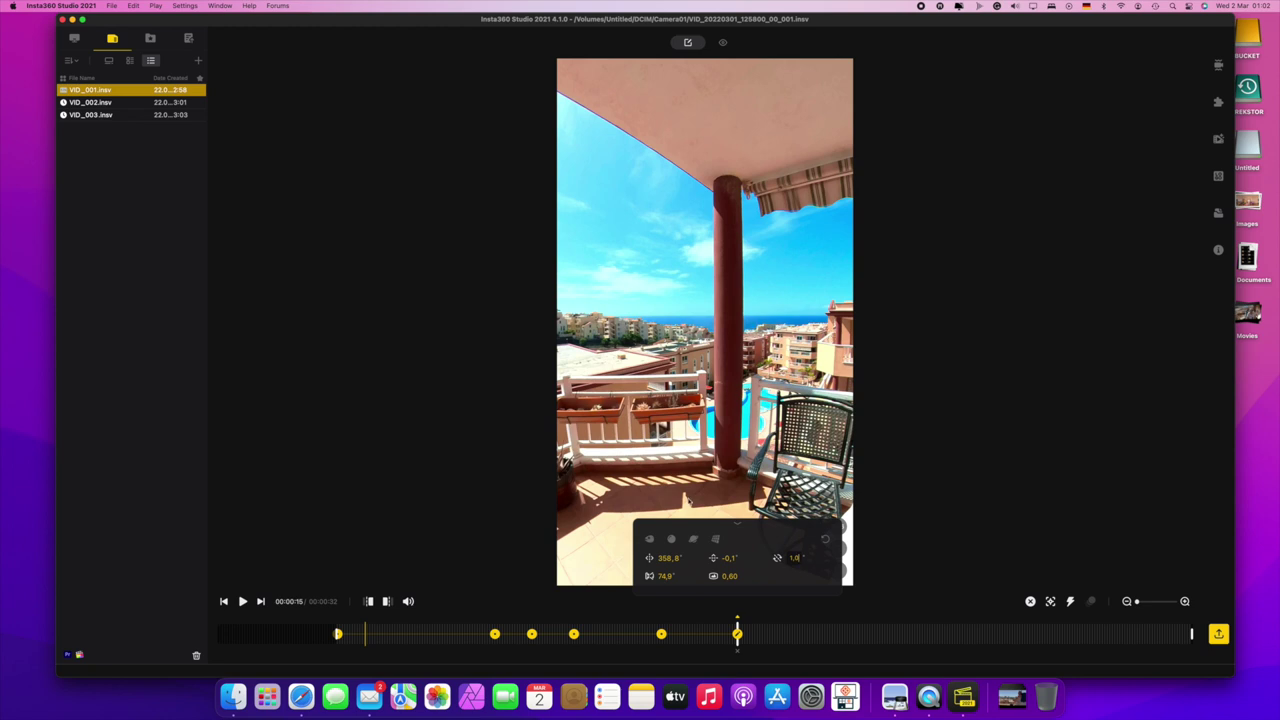
Step: Add a keyframe at 00:00:18 that holds the sea and pool view
left_click(242, 602)
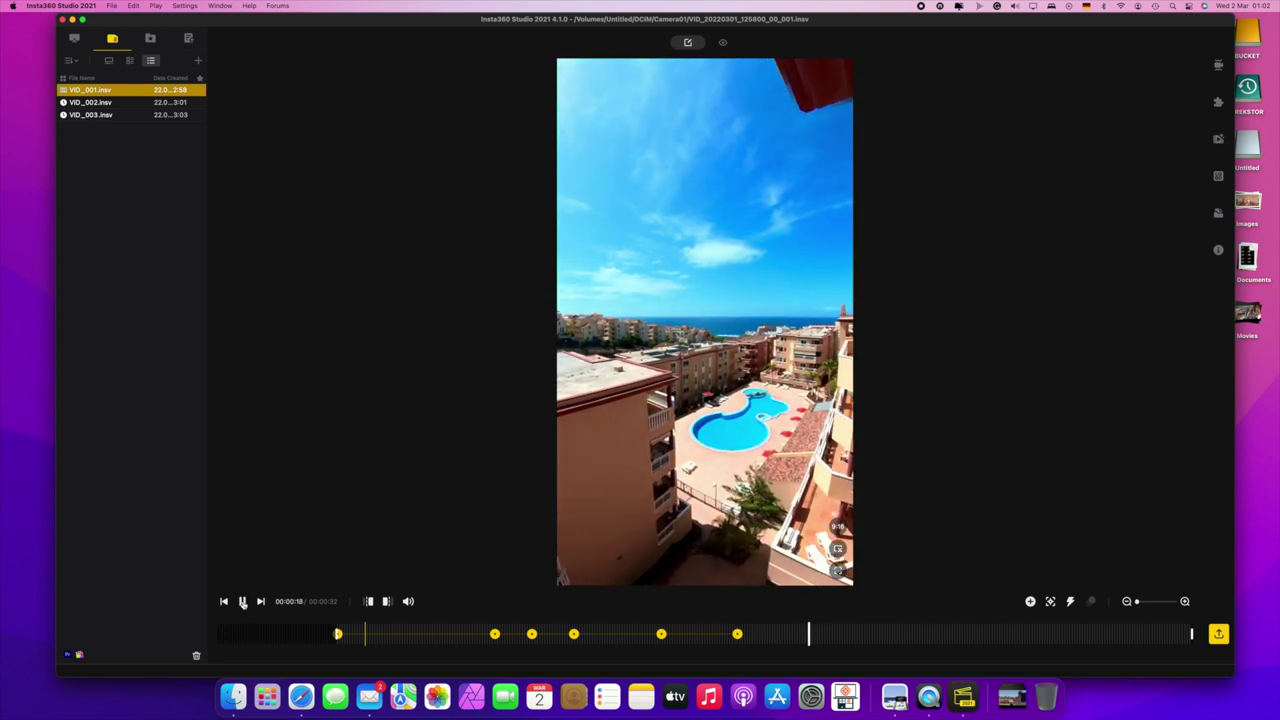
left_click(242, 602)
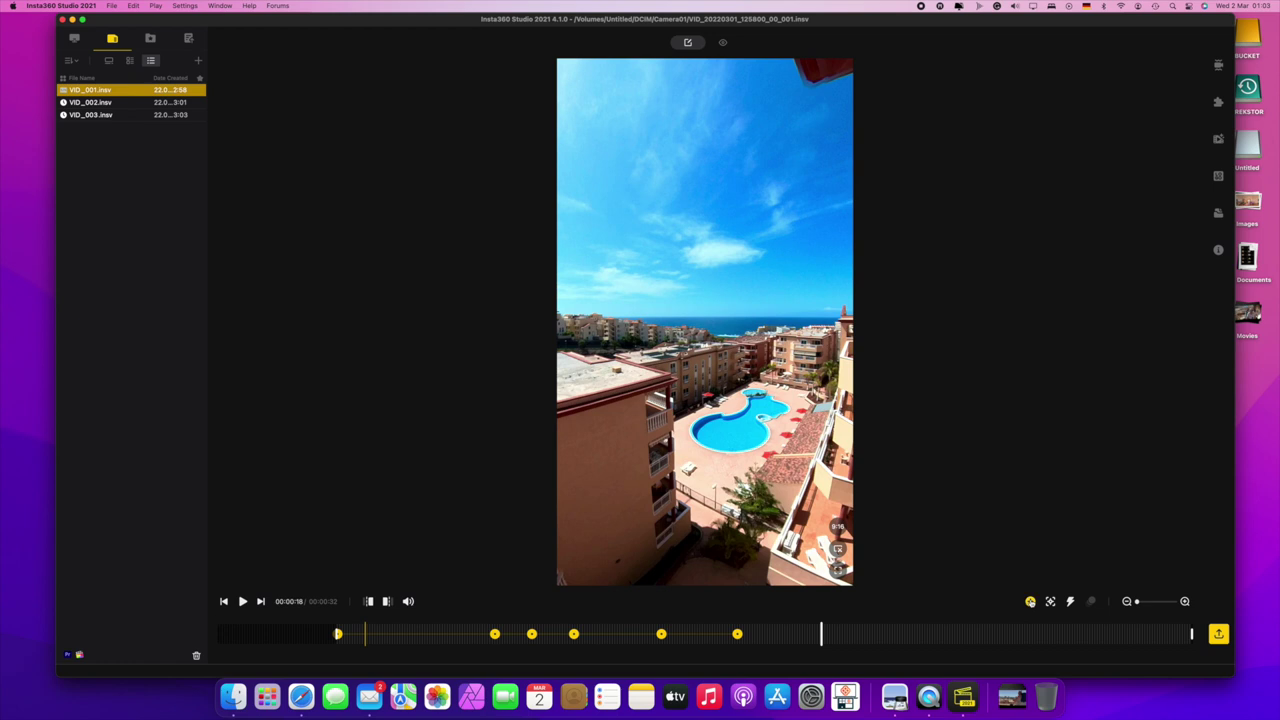
left_click(1030, 601)
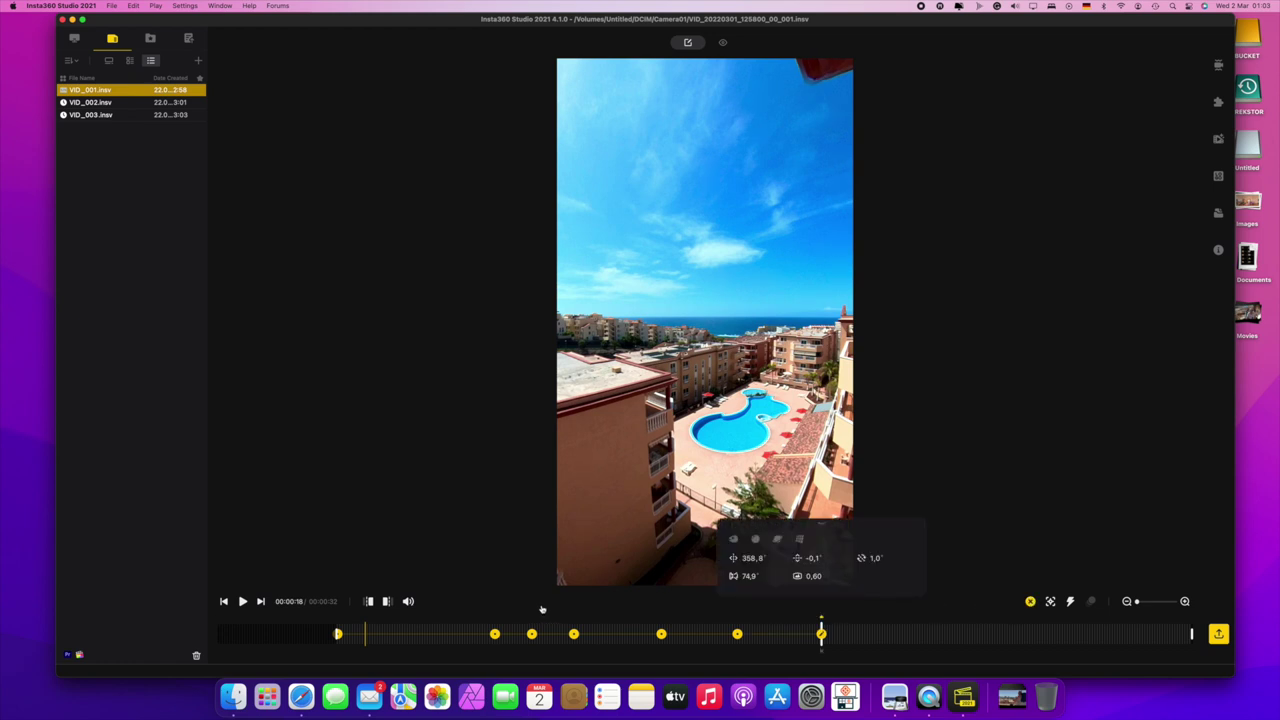
Step: Add a Tiny Planet keyframe at 00:00:19, reframed to about 211° pan, -45° tilt, 147° field of view and 0.97 distortion
left_click(242, 601)
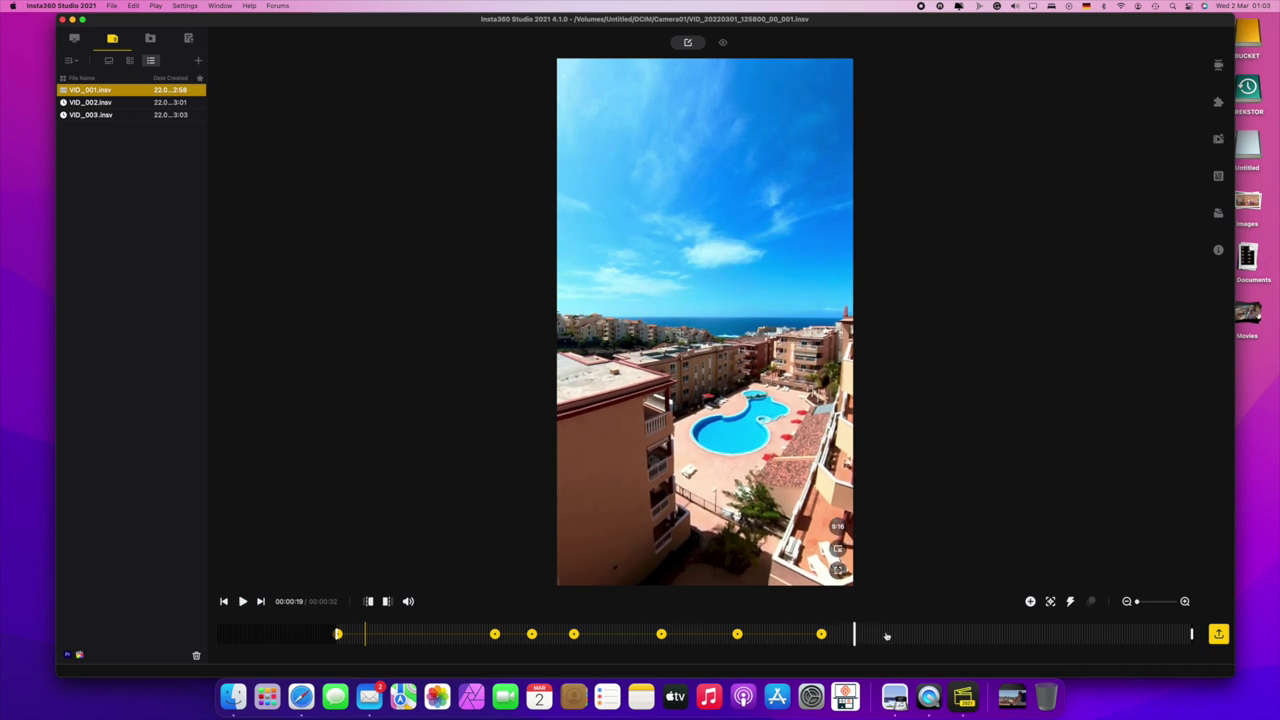
left_click(1030, 601)
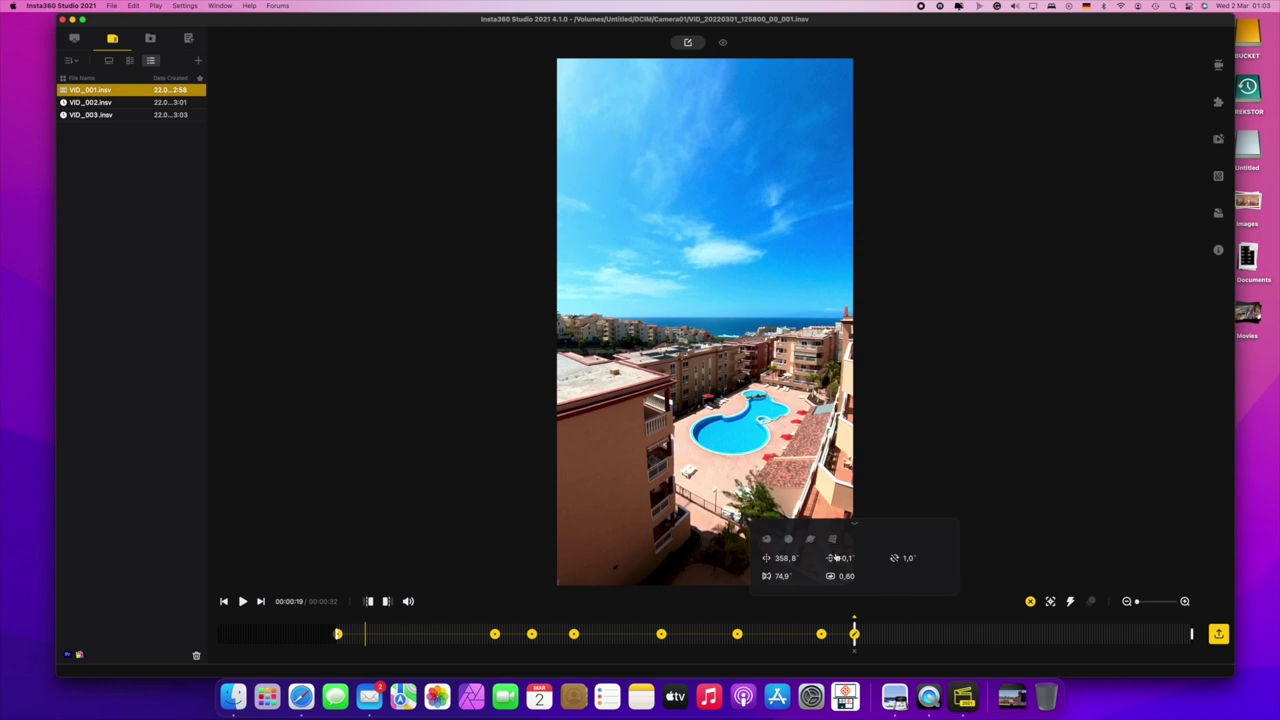
left_click(810, 540)
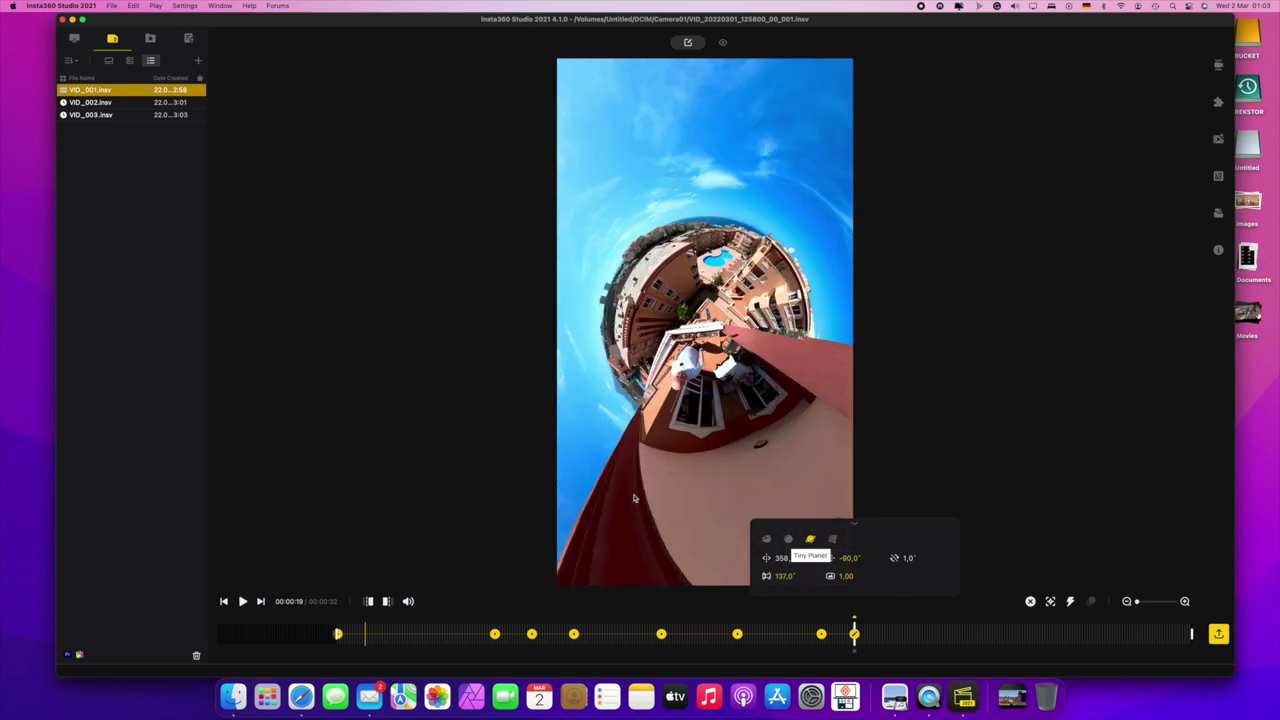
left_click_drag(609, 500, 407, 551)
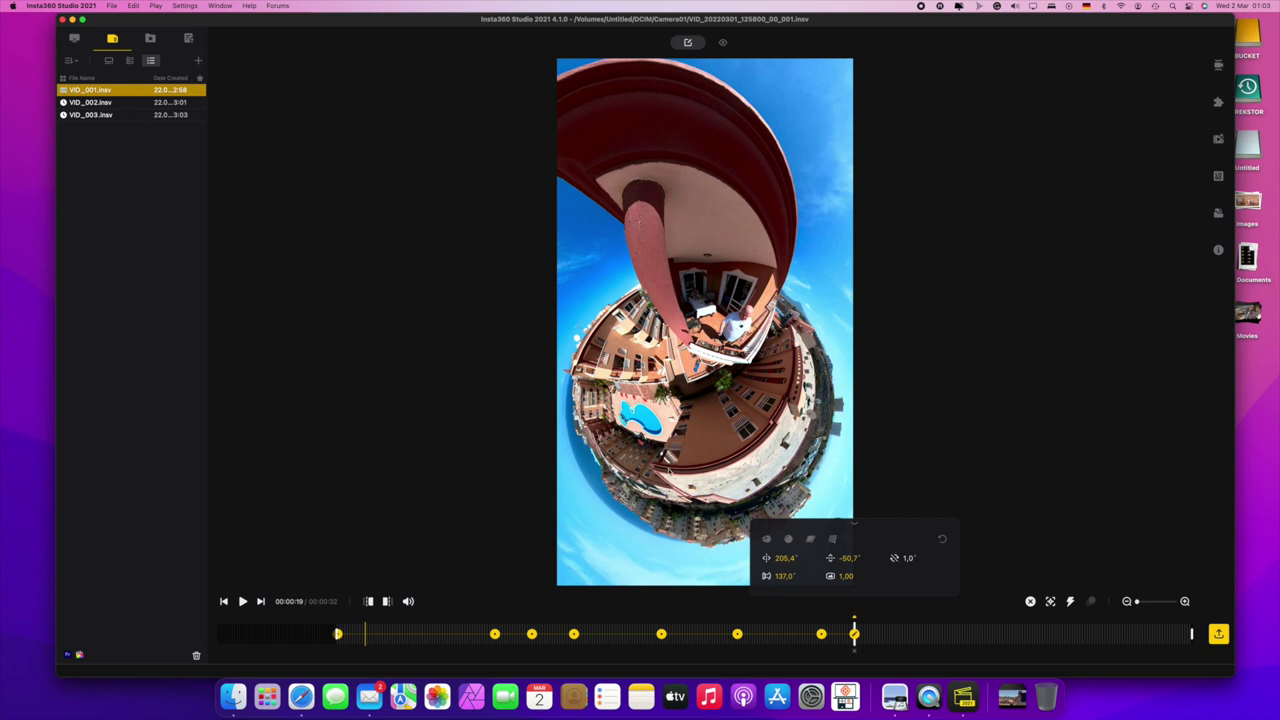
left_click_drag(660, 470, 670, 487)
scroll(667, 477, "down", 3)
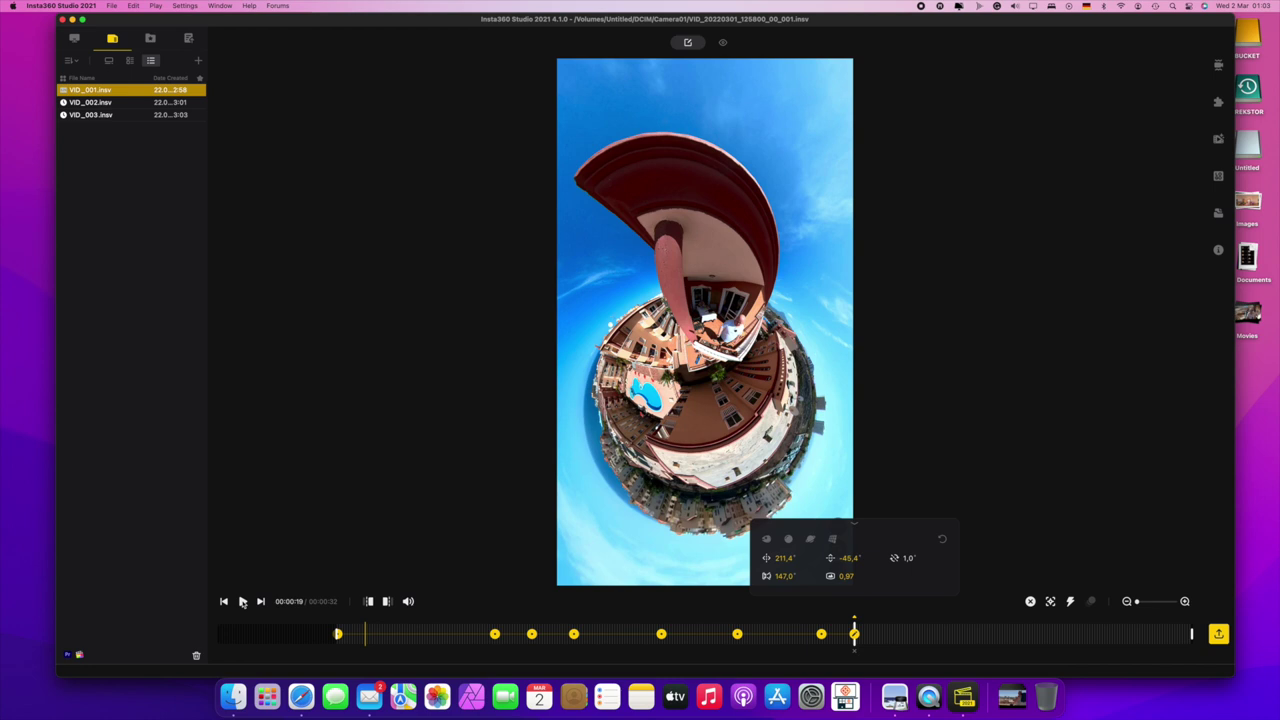
Step: Add a keyframe at 00:00:22 that holds the Tiny Planet framing of the previous keyframe
left_click(242, 602)
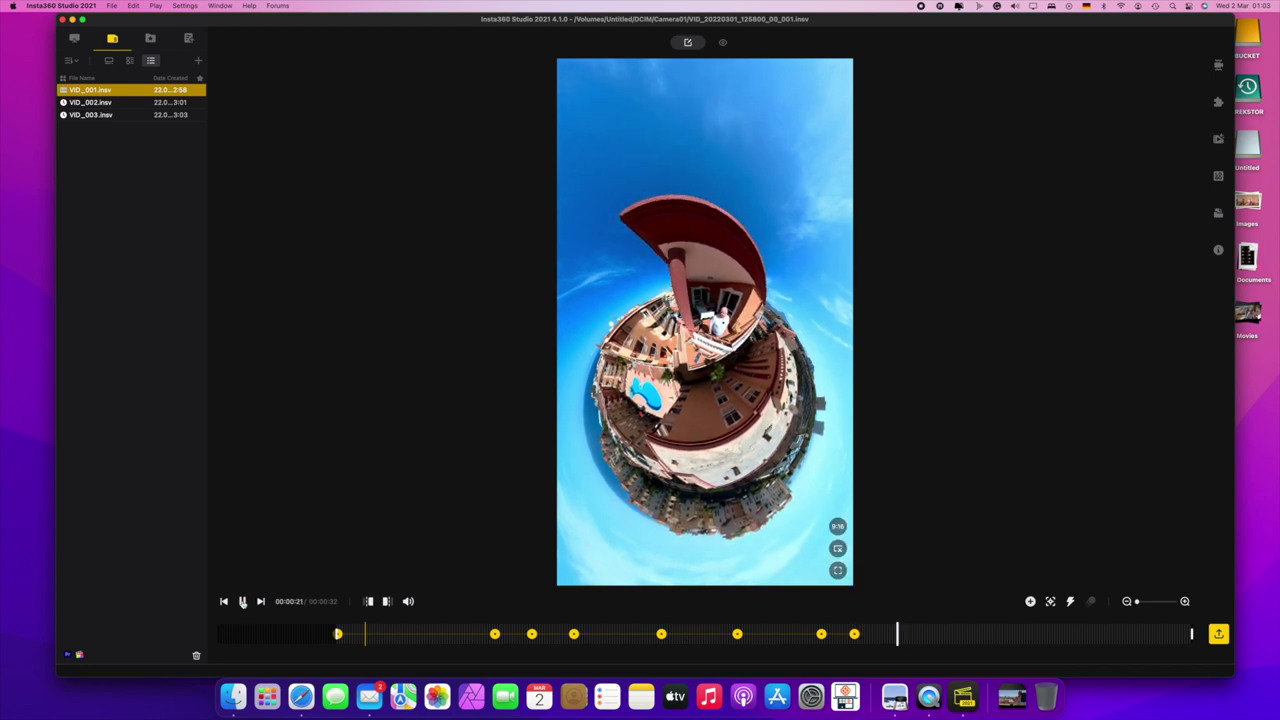
left_click(242, 602)
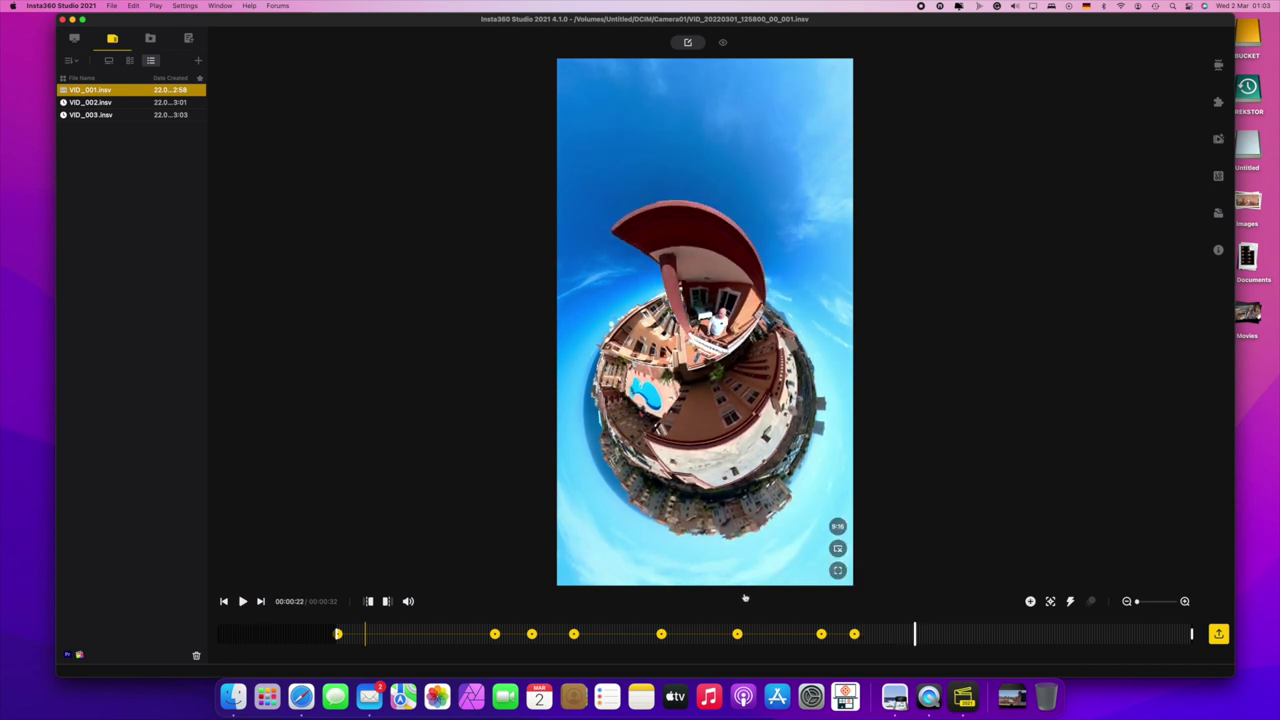
left_click(1031, 602)
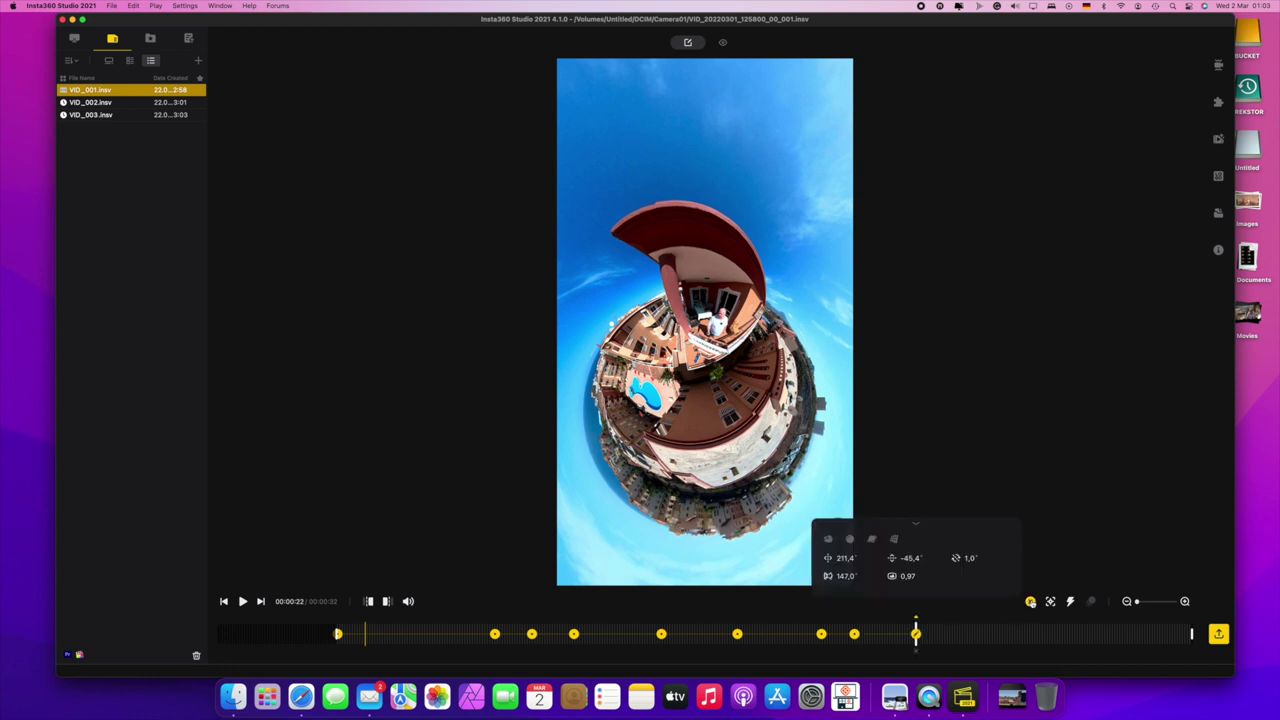
Step: Add a Default view keyframe at 00:00:24 facing the man on the terrace, with about 240° pan, -30° tilt and 75° field of view
left_click(242, 602)
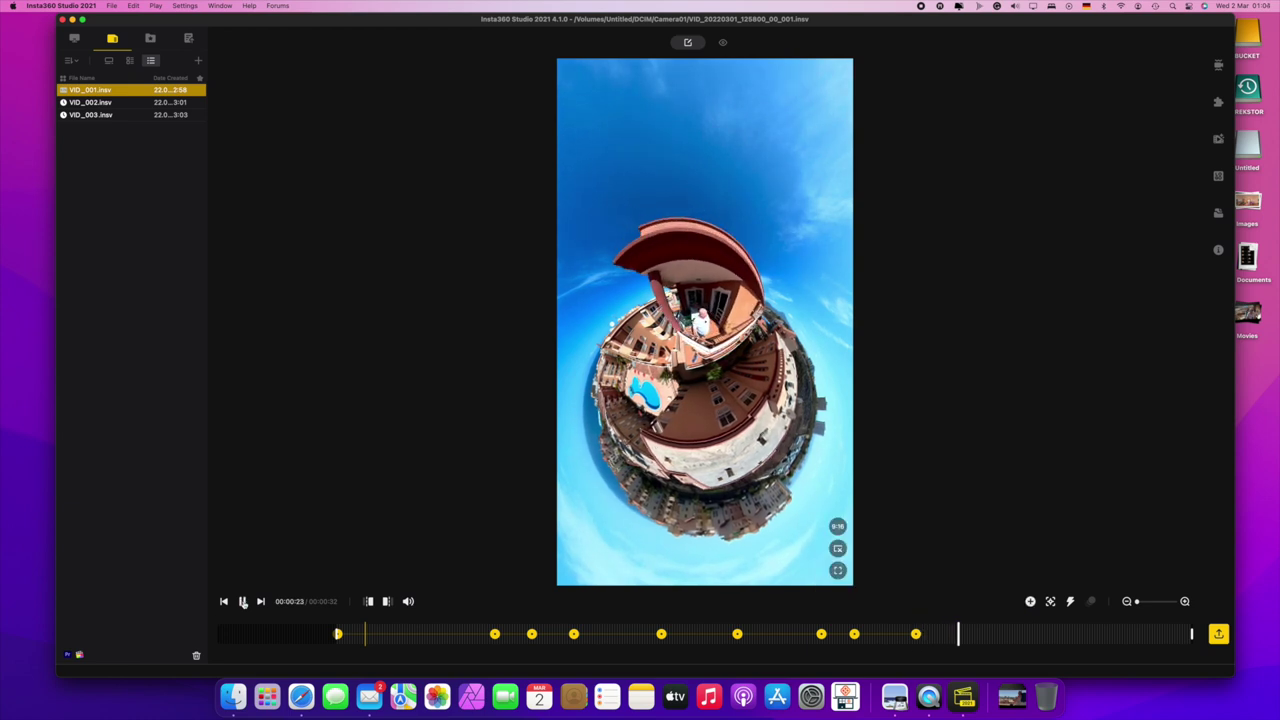
left_click(242, 602)
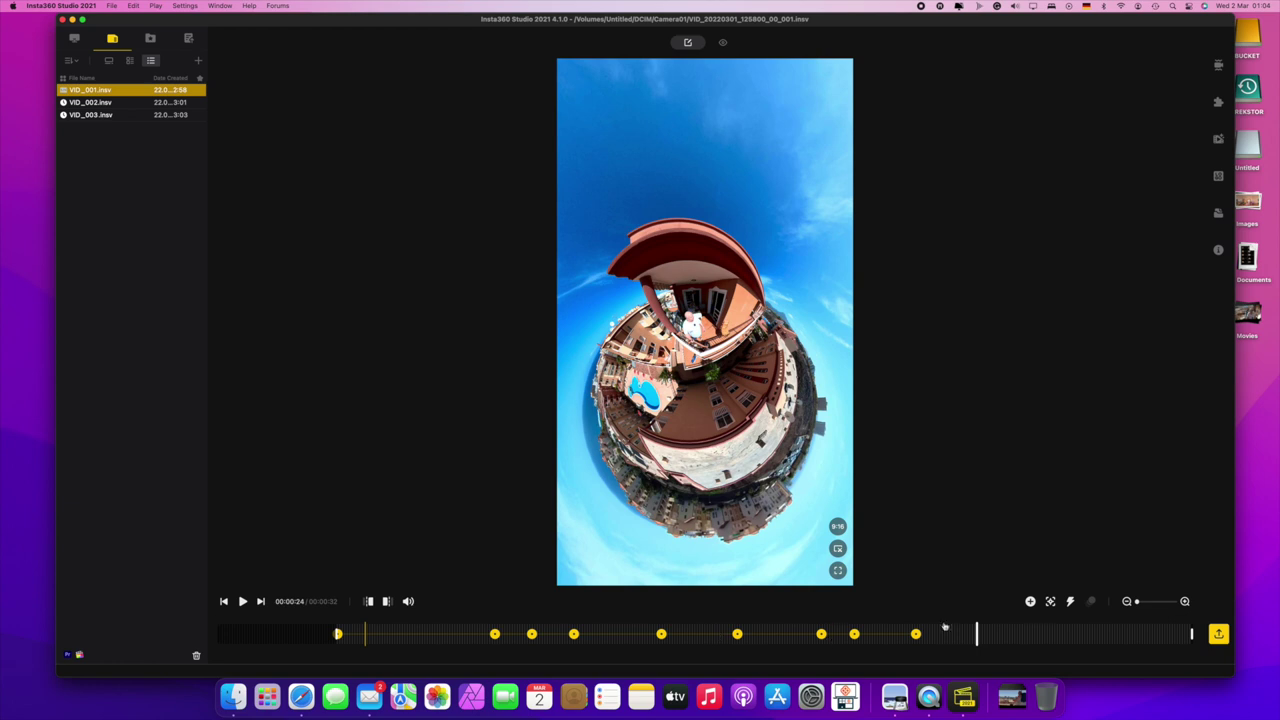
left_click(1030, 601)
left_click_drag(715, 455, 835, 530)
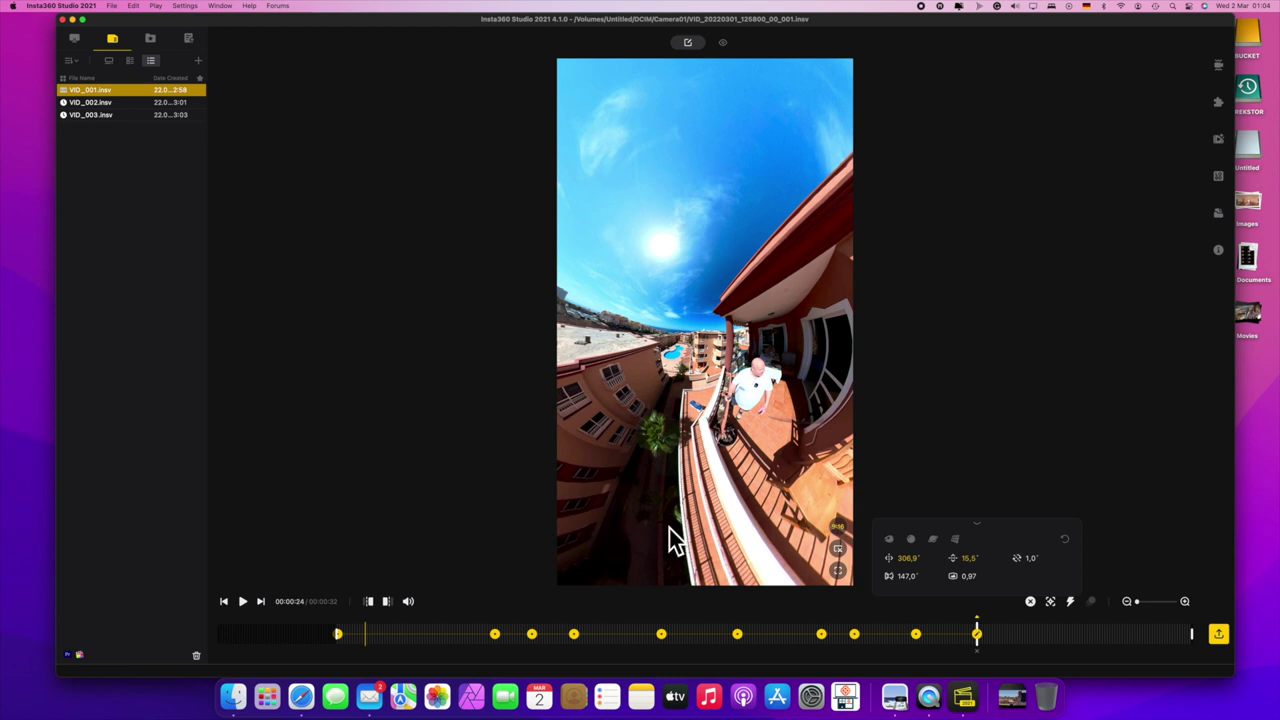
left_click(890, 540)
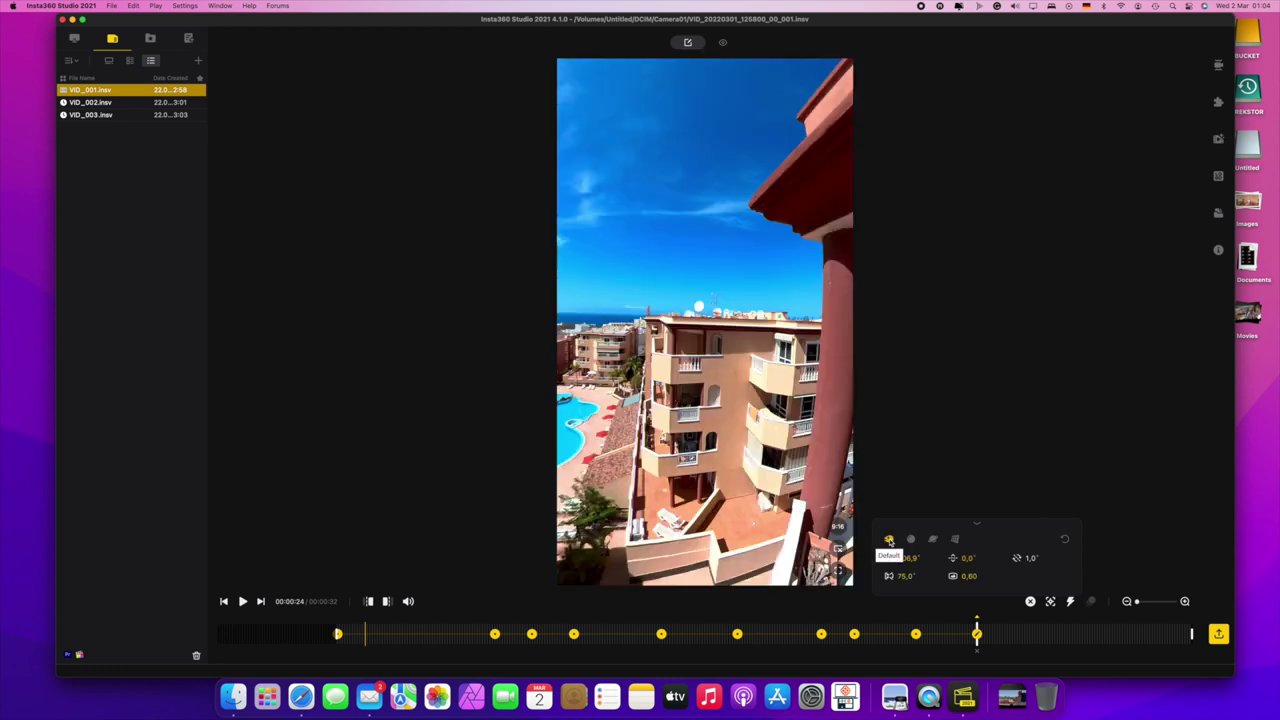
left_click_drag(780, 430, 831, 435)
left_click_drag(718, 428, 534, 452)
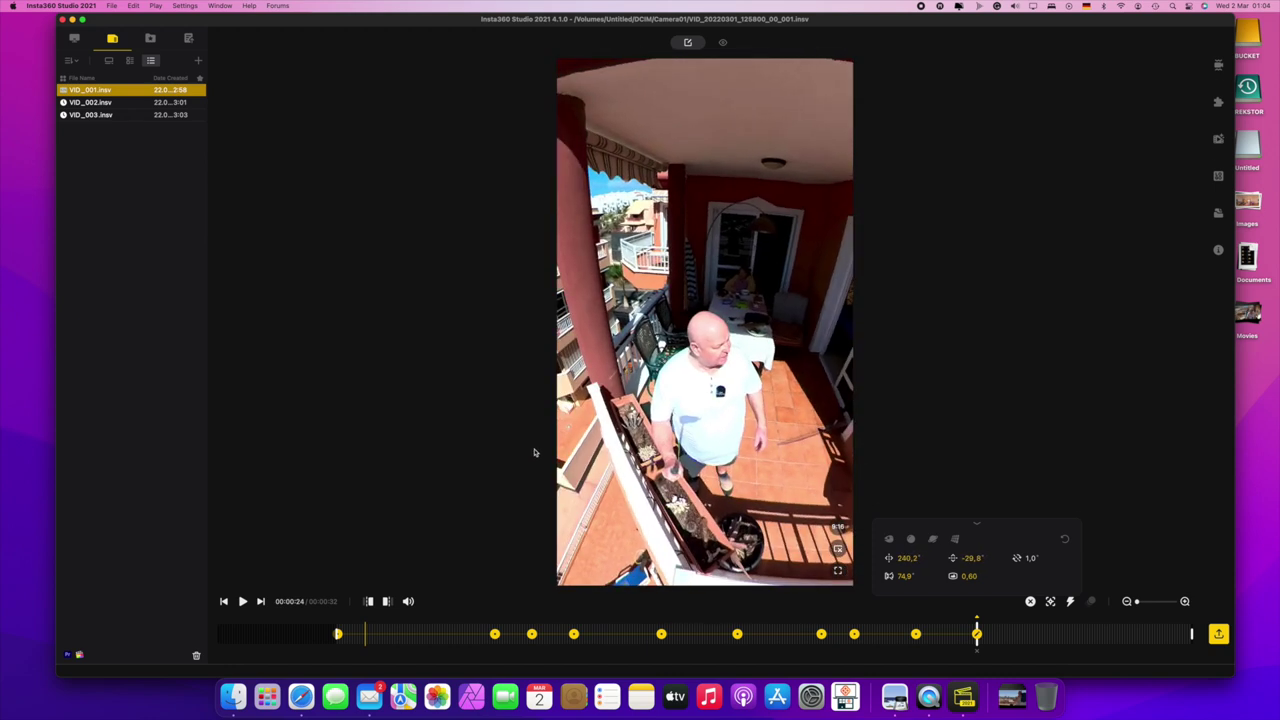
Step: Add a keyframe at 00:00:26 facing the man with the pool and sea behind him, at about 339° pan and -29° tilt
left_click(242, 602)
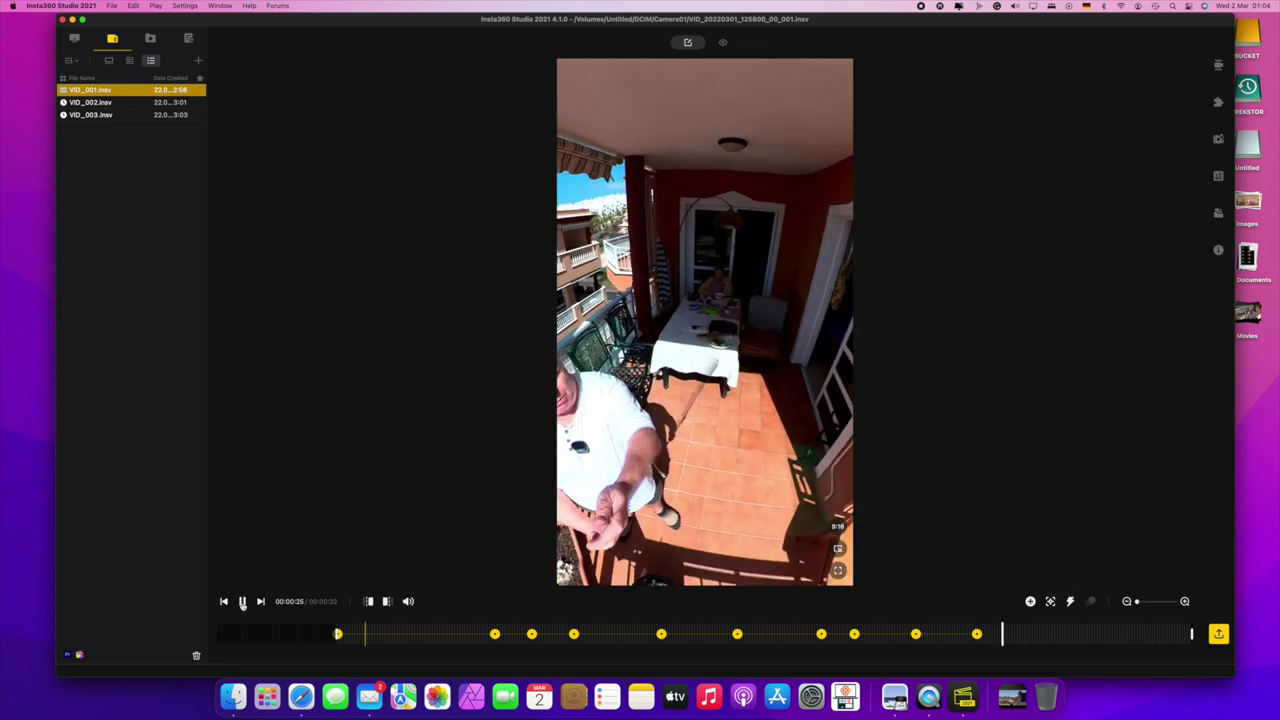
left_click(242, 602)
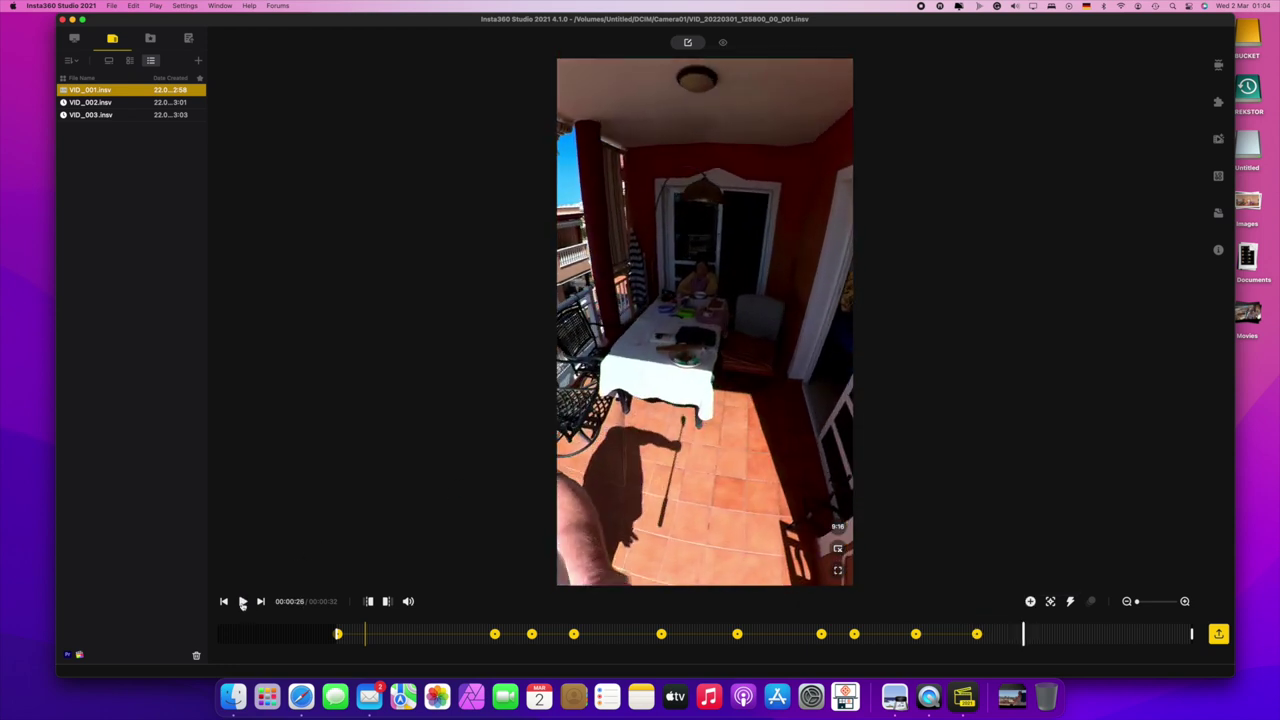
left_click(1030, 603)
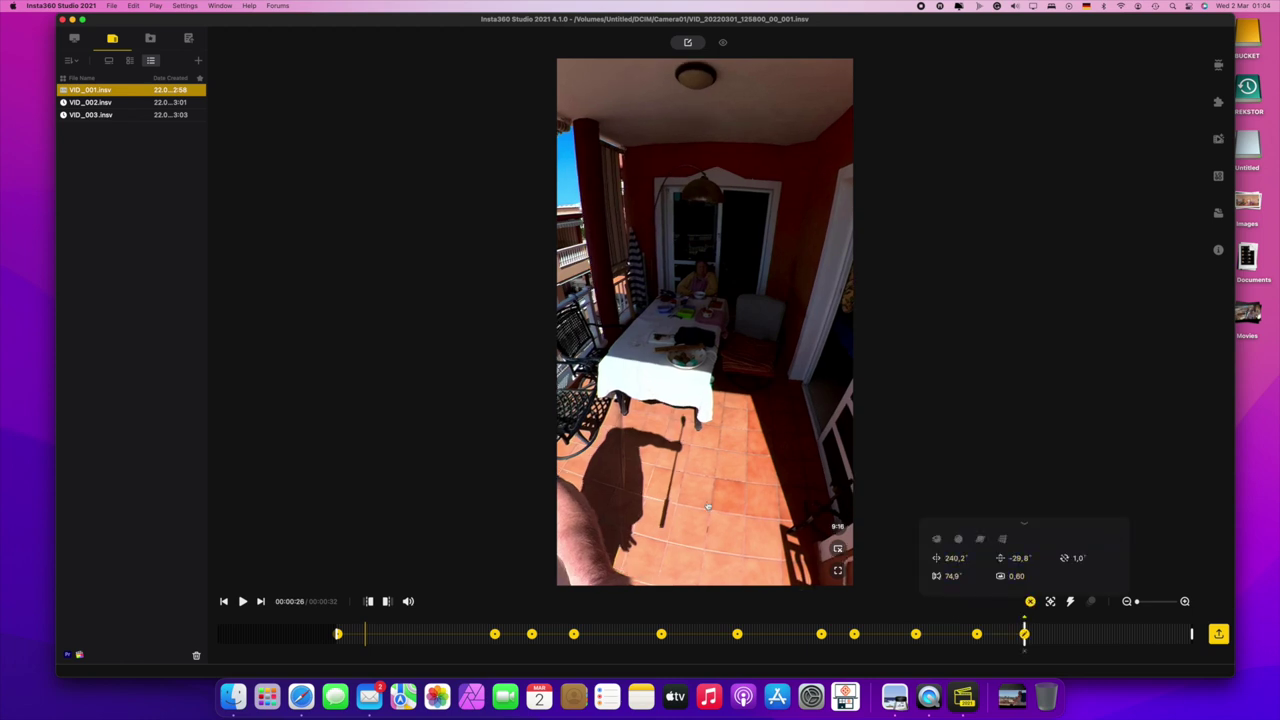
left_click_drag(735, 500, 848, 478)
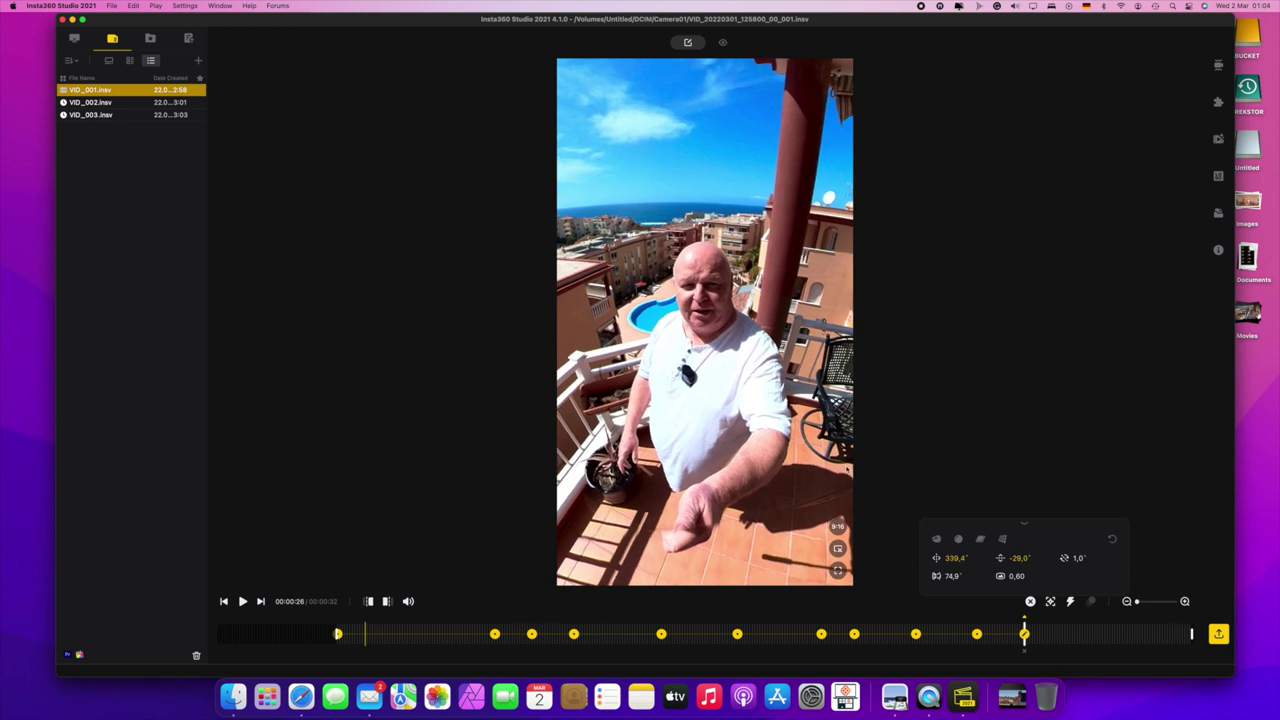
left_click(1023, 635)
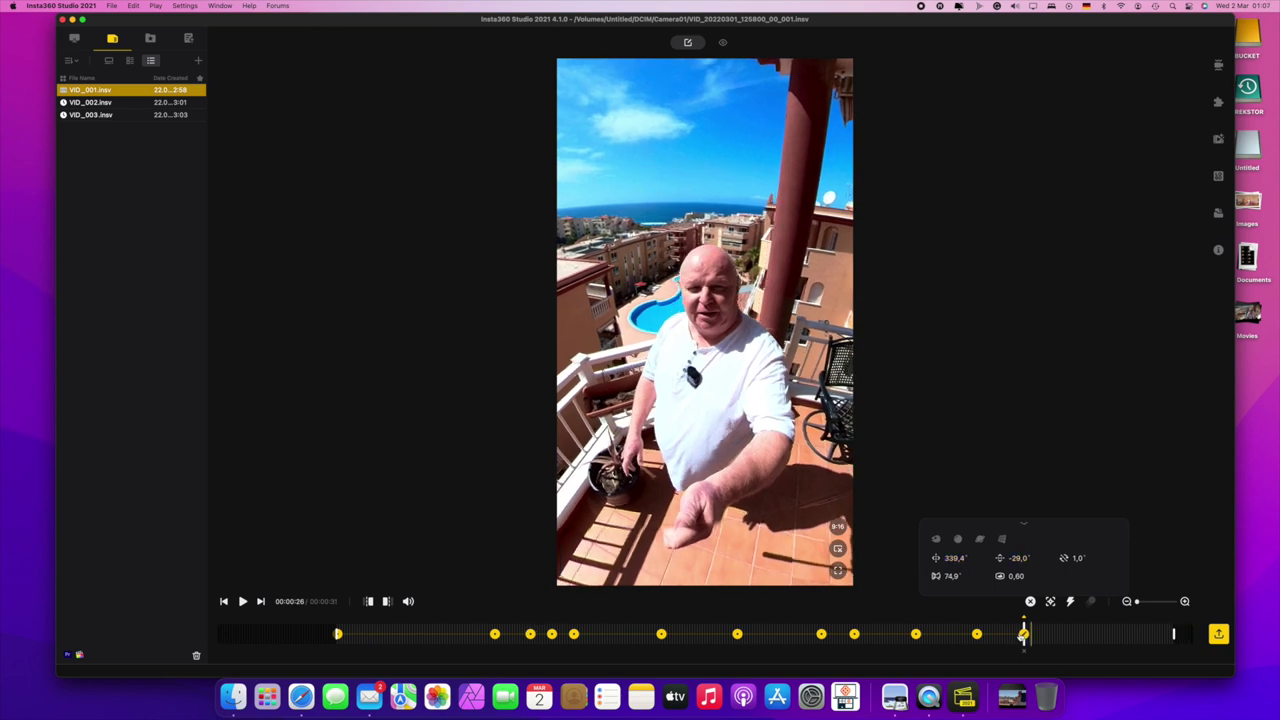
Step: Reframe on the man against the railing and rooftops at 00:00:27 and add a keyframe, with about one turn plus 41° pan and -15° tilt
left_click(244, 602)
left_click(244, 602)
left_click_drag(646, 540, 838, 527)
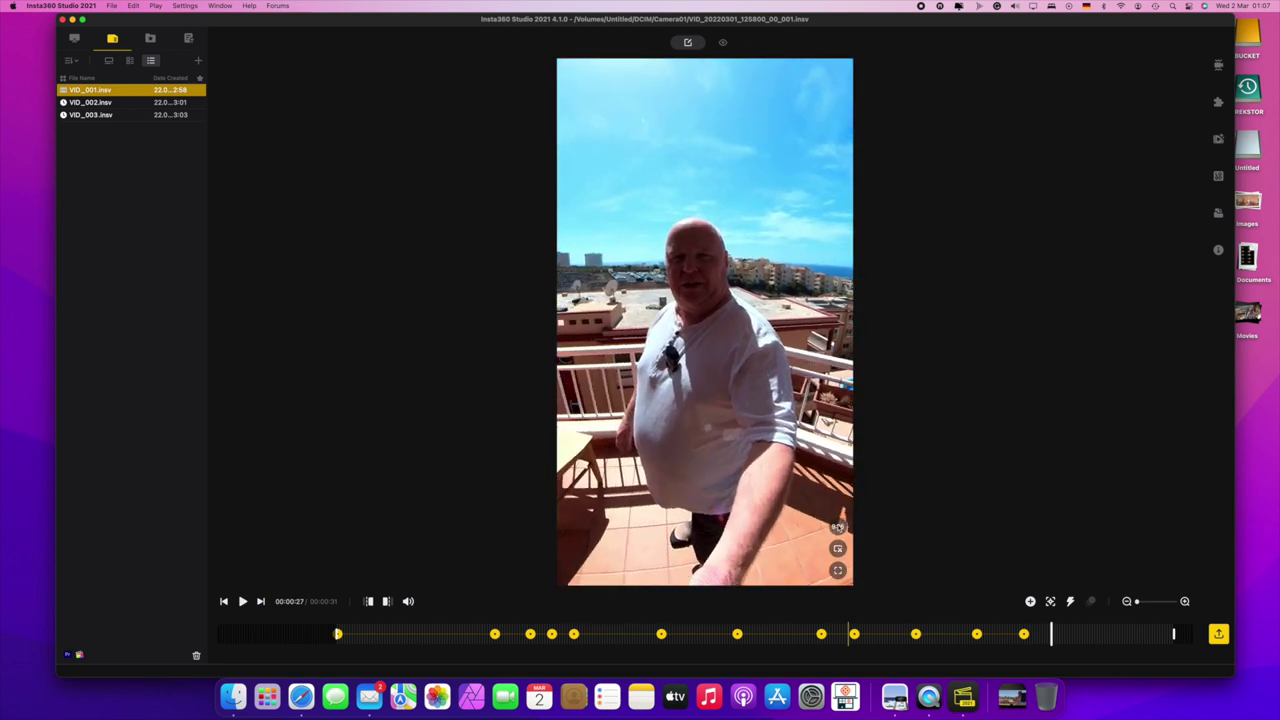
left_click(1031, 601)
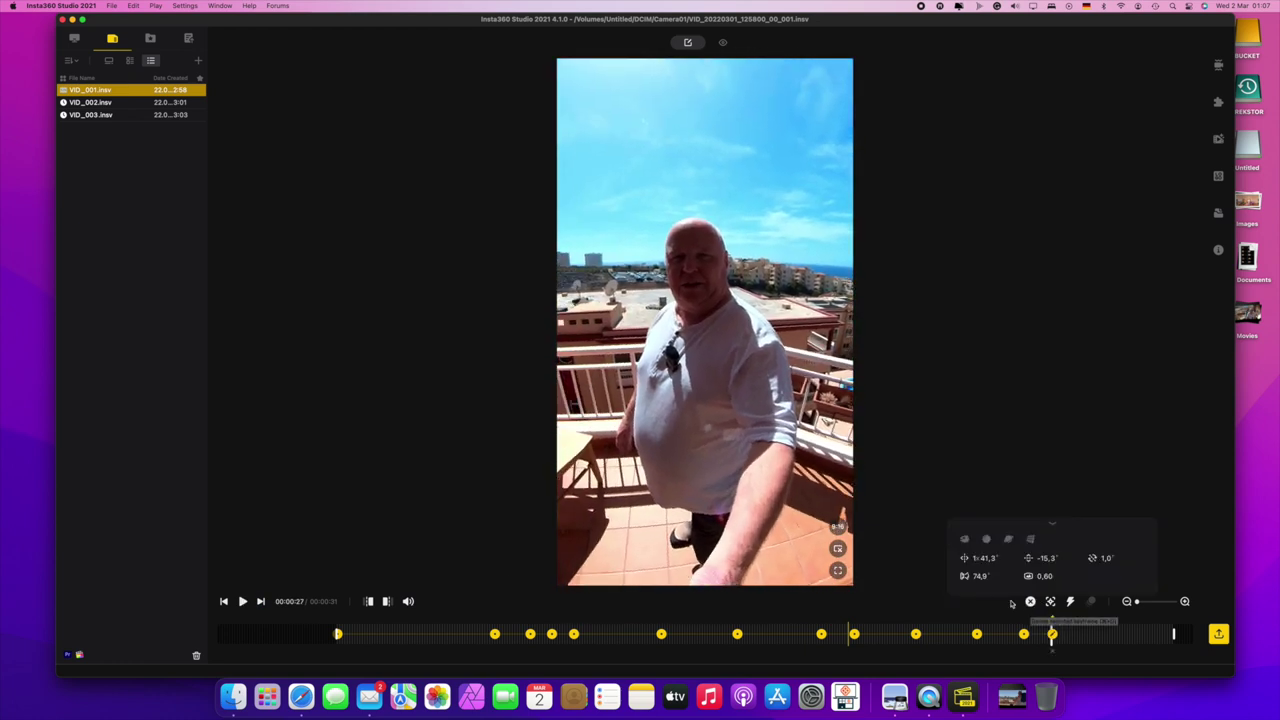
Step: Re-centre the man beside the glass door at 00:00:28 and add a keyframe, with about one turn plus 122° pan and -17° tilt
left_click(244, 602)
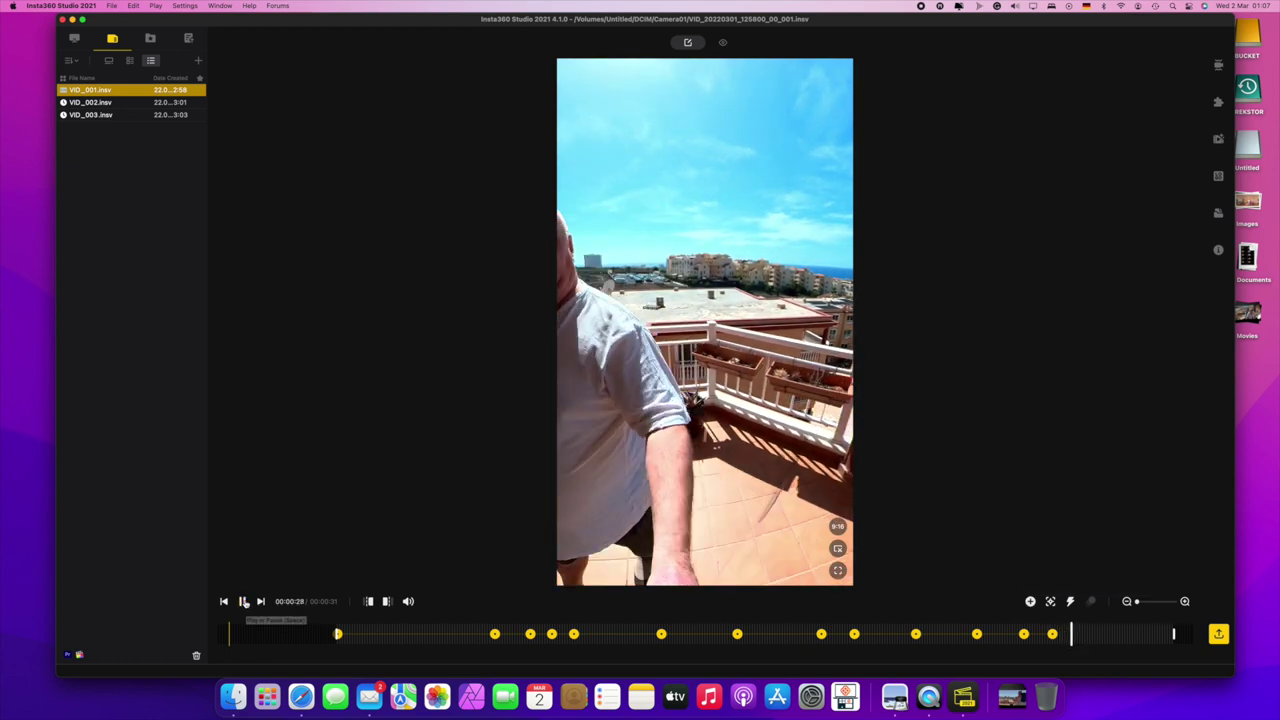
left_click(244, 602)
left_click_drag(560, 550, 870, 525)
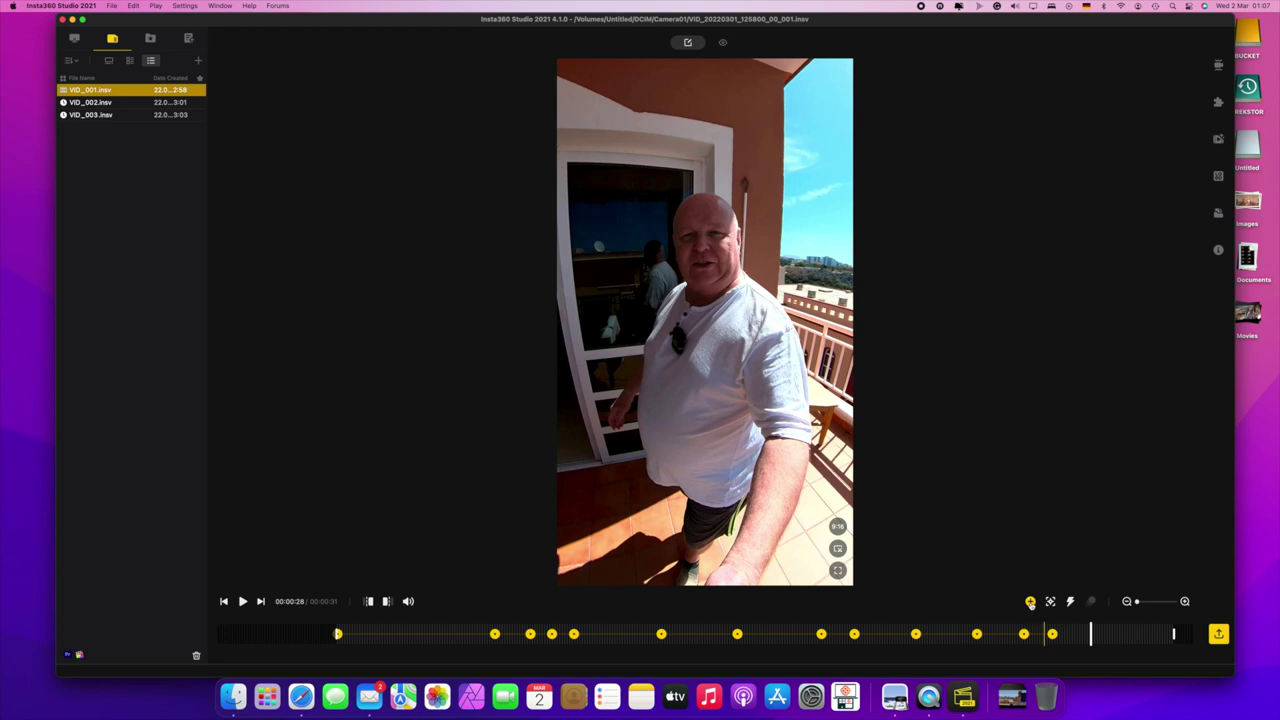
left_click(1030, 602)
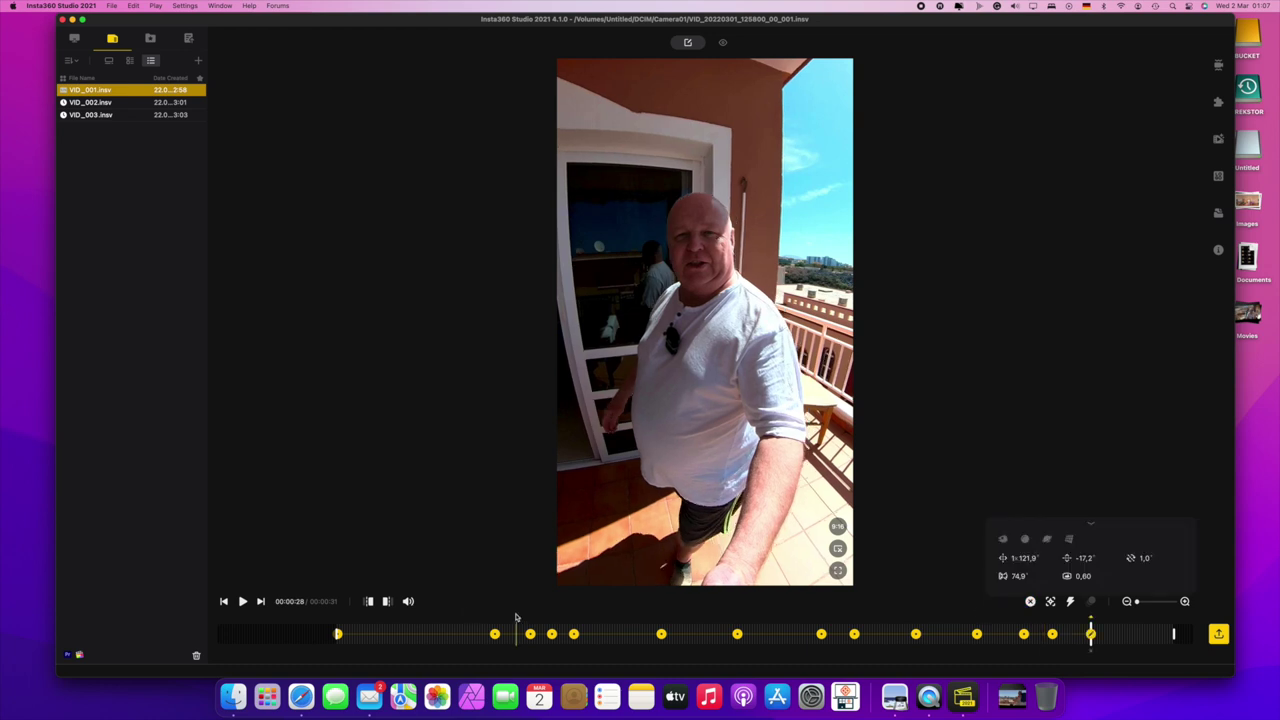
Step: Add a keyframe at 00:00:29 centring the man beside the table, with about one turn plus 202° pan and -18° tilt
left_click(242, 602)
left_click(242, 602)
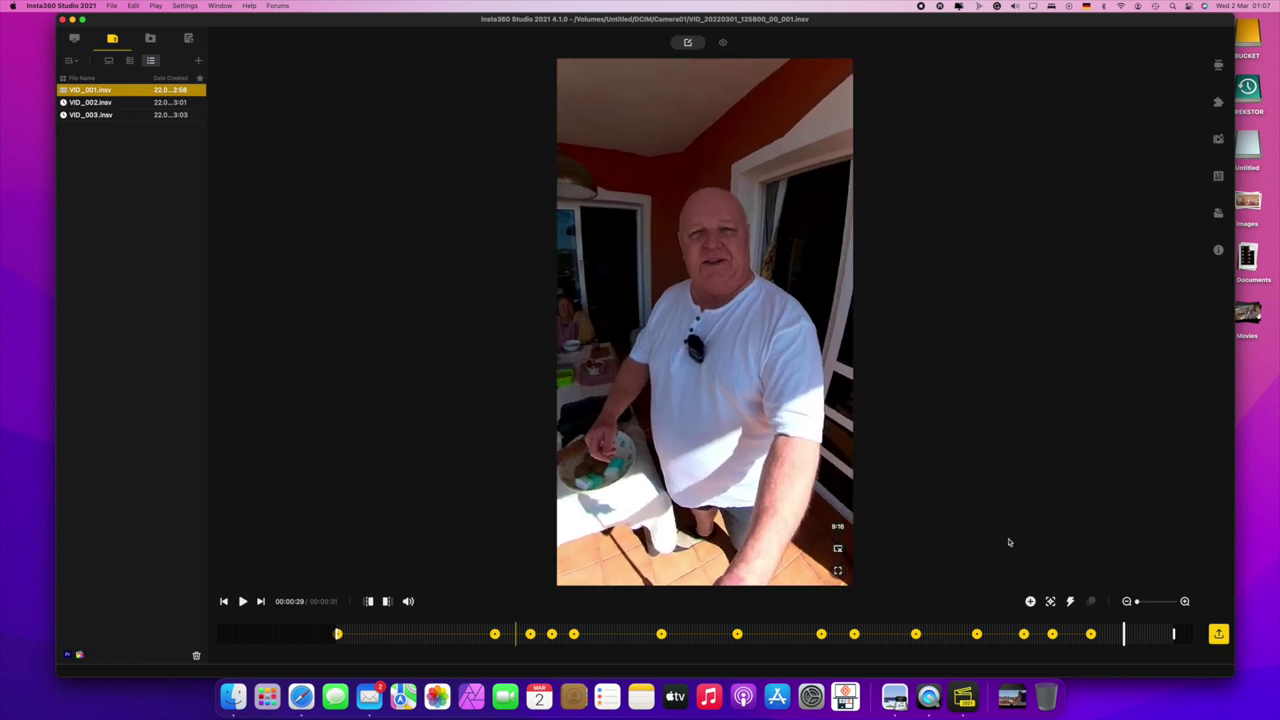
left_click(1030, 601)
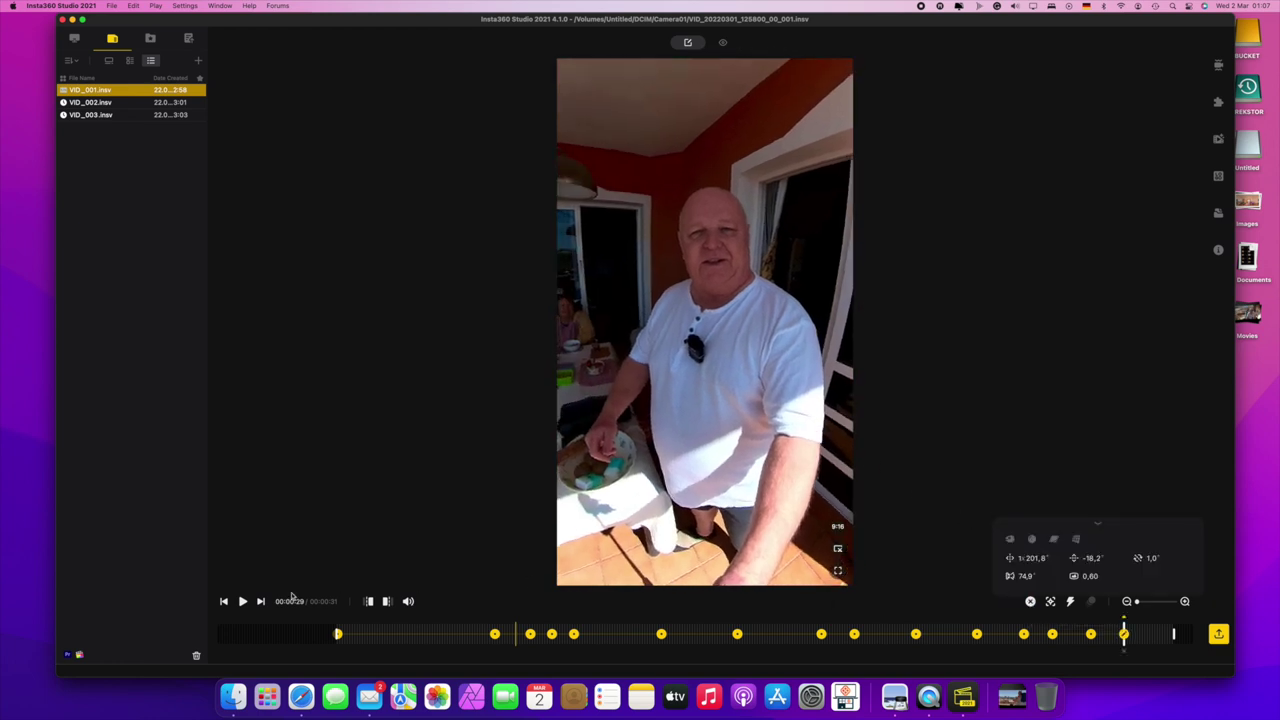
Step: Add a wider keyframe at 00:00:30 with about one turn plus 234° pan, -14° tilt, 100° field of view and 0.50 distortion
left_click(243, 602)
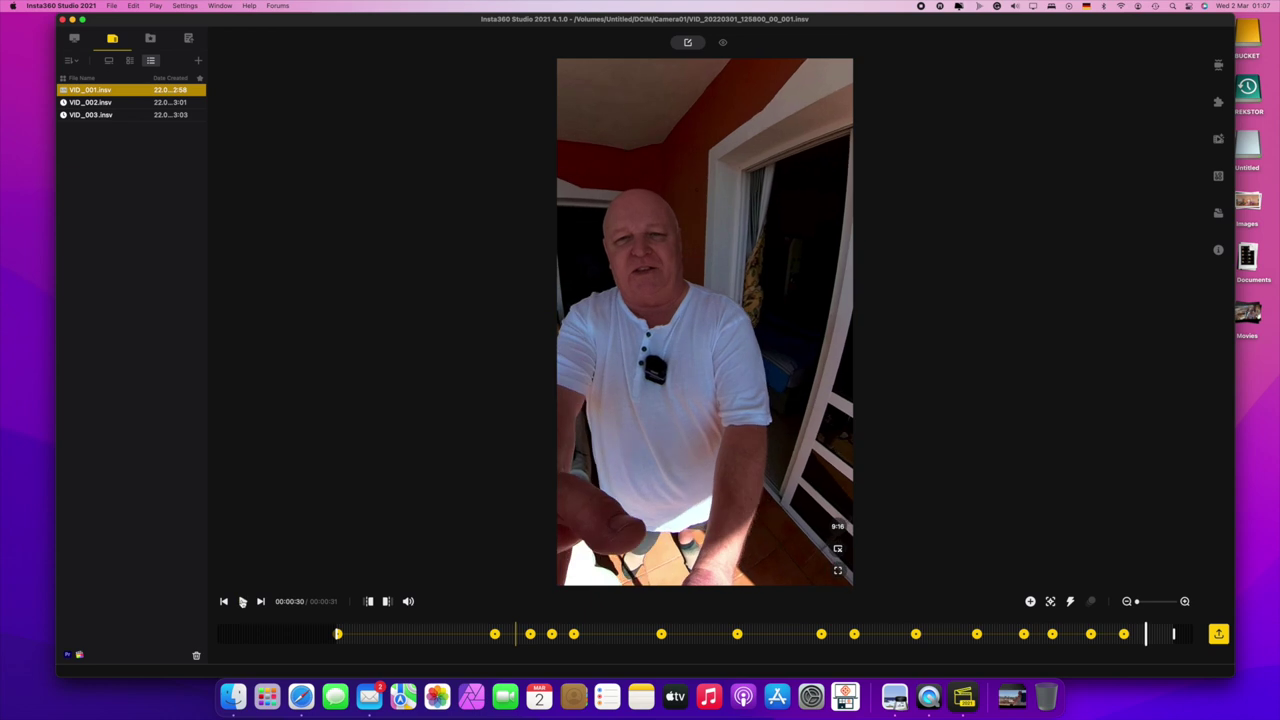
left_click_drag(592, 525, 685, 538)
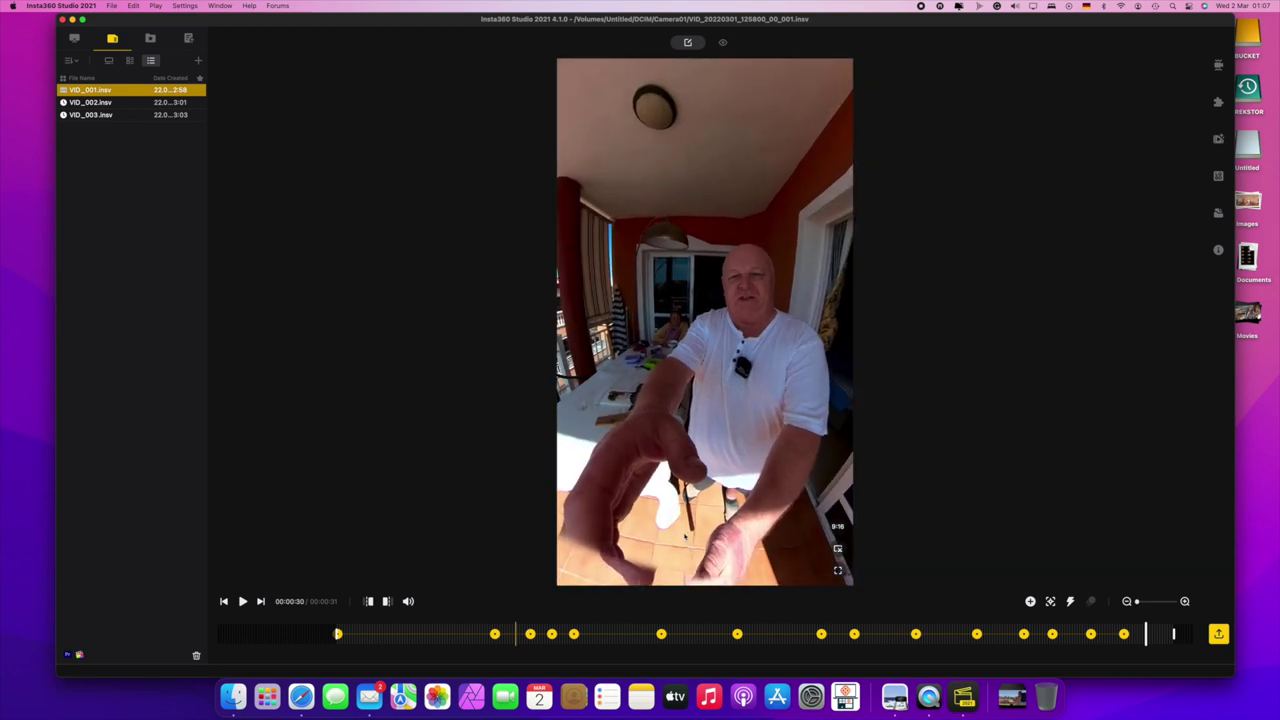
left_click(1031, 601)
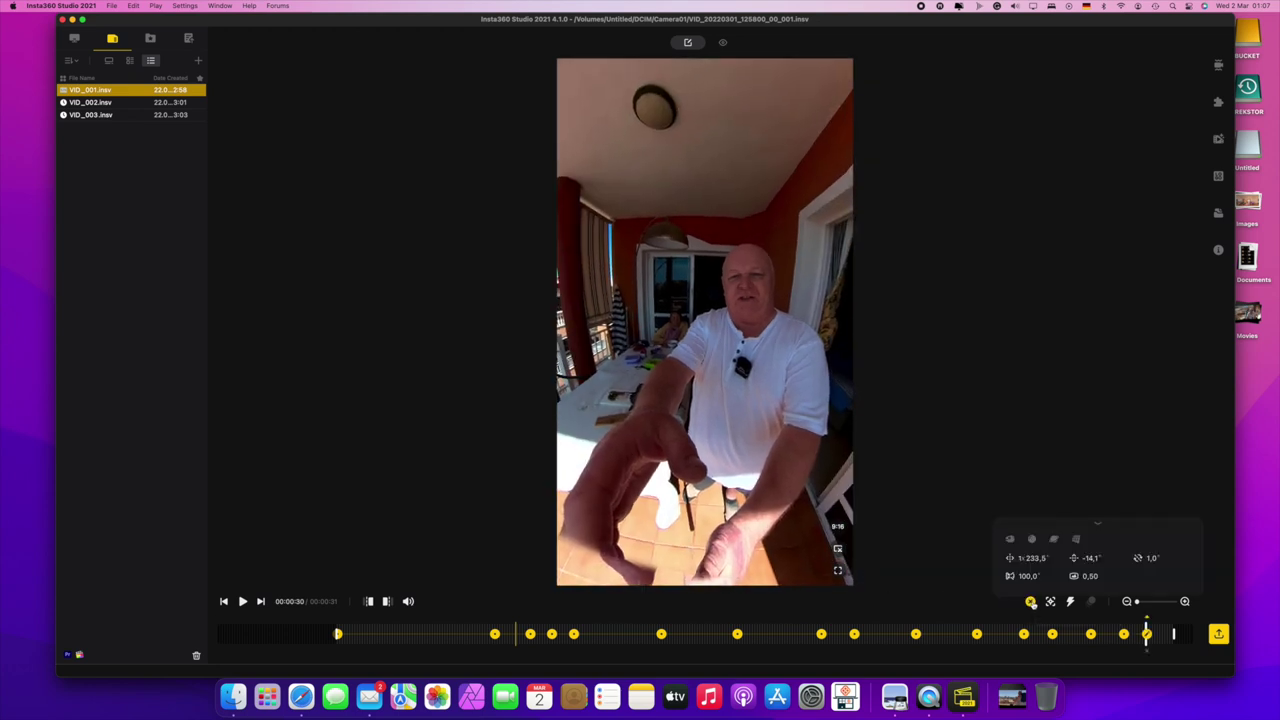
Step: Add a Tiny Planet keyframe at 00:00:31 with about one turn plus 225° pan, -52° tilt, 137° field of view and 1.00 distortion
left_click(243, 602)
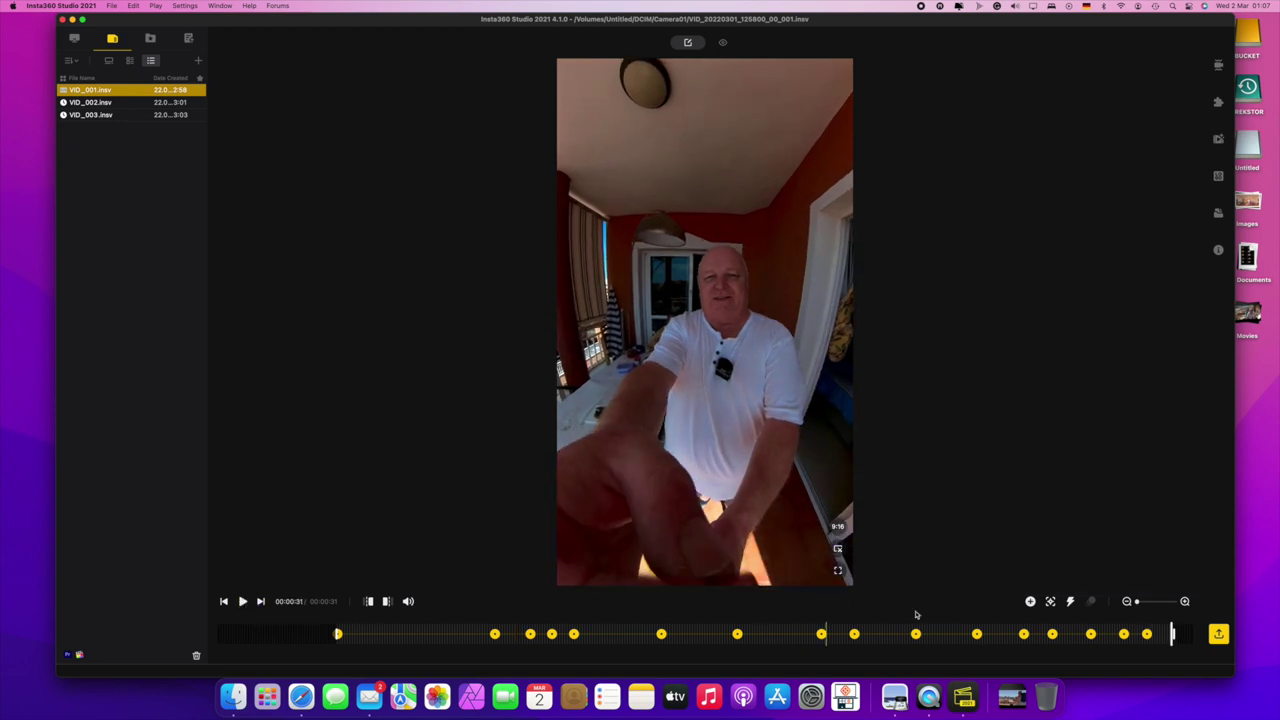
left_click(1031, 601)
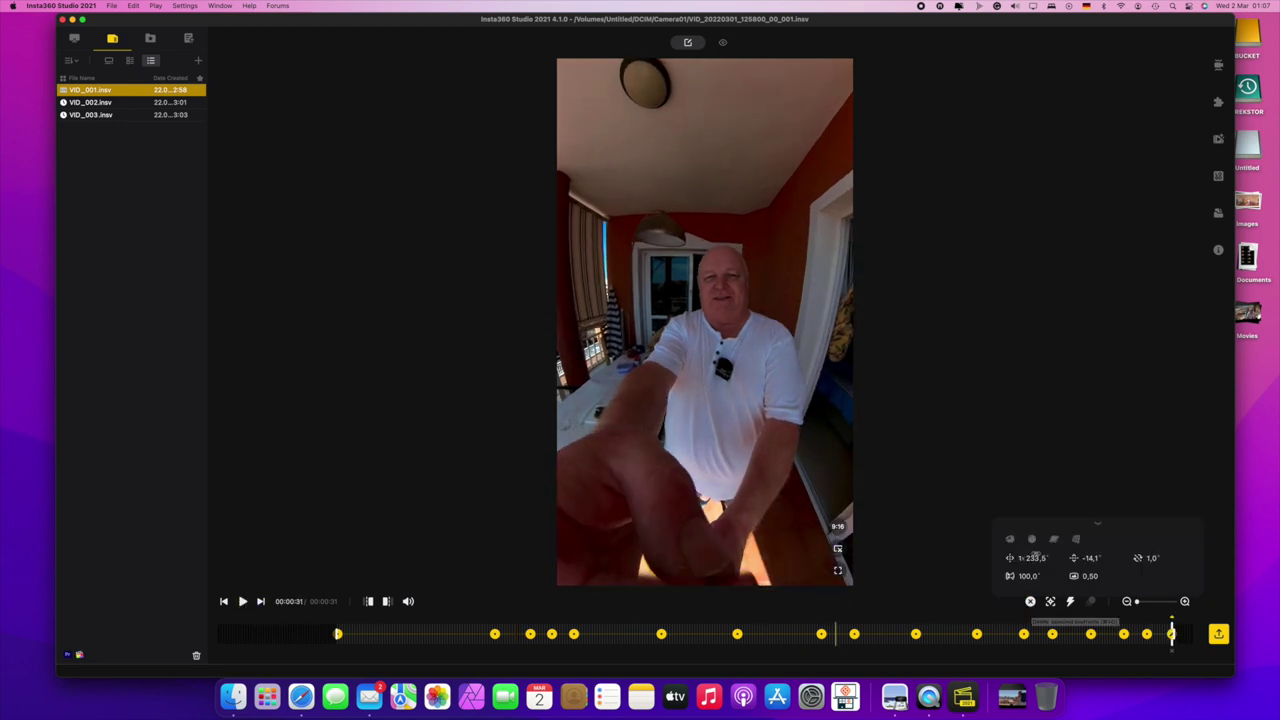
left_click(1055, 539)
left_click_drag(731, 517, 780, 561)
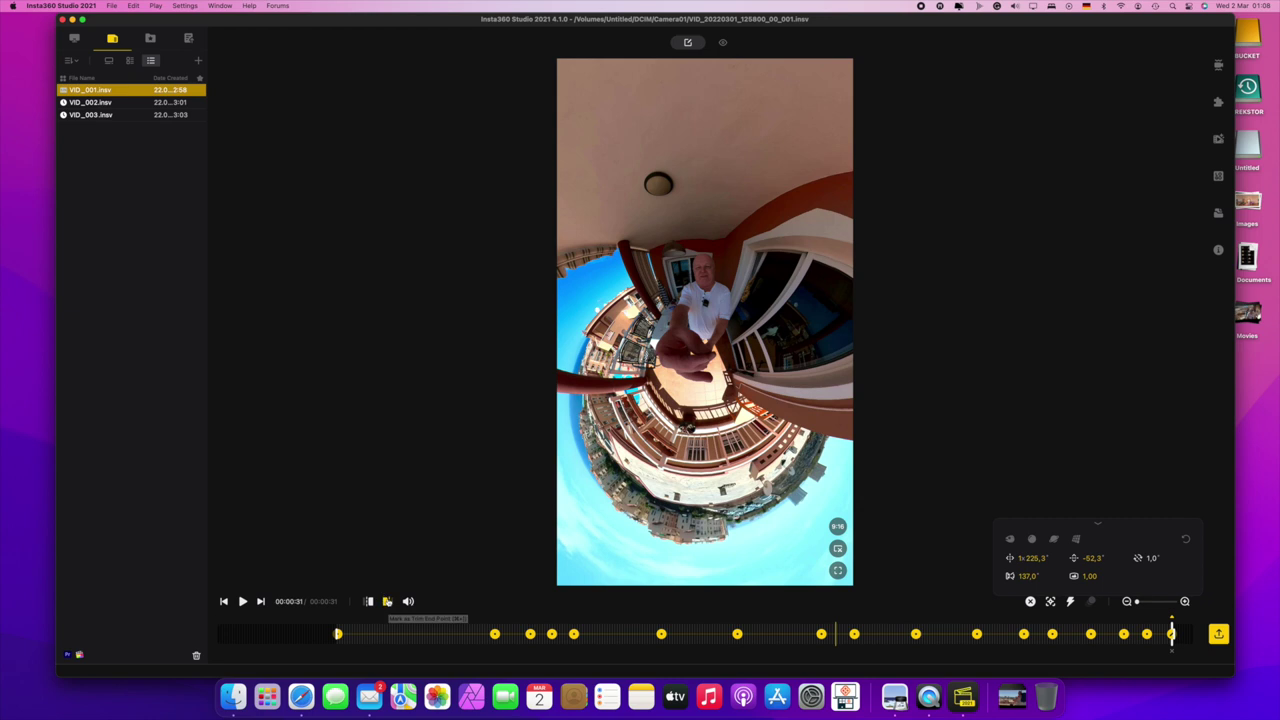
Step: Open the video export settings and set the destination to the 20220301 folder inside LEDERHOSEN
left_click(1219, 637)
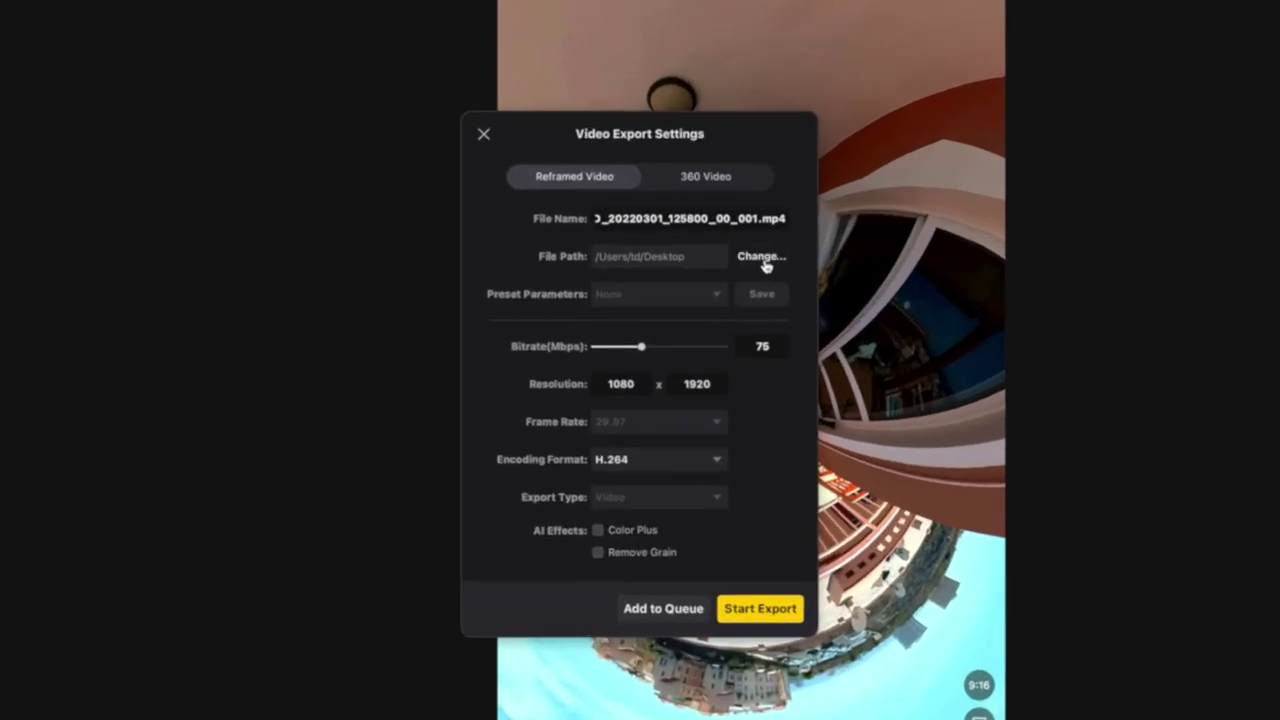
left_click(762, 260)
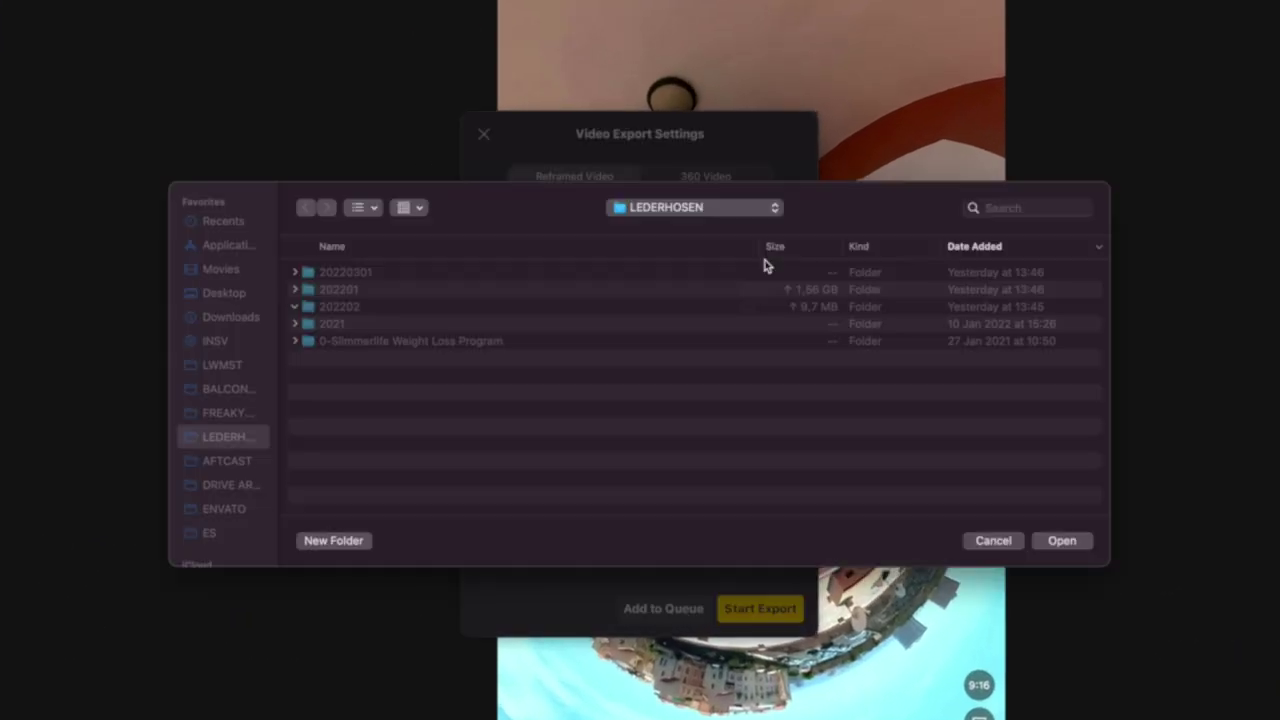
left_click(225, 441)
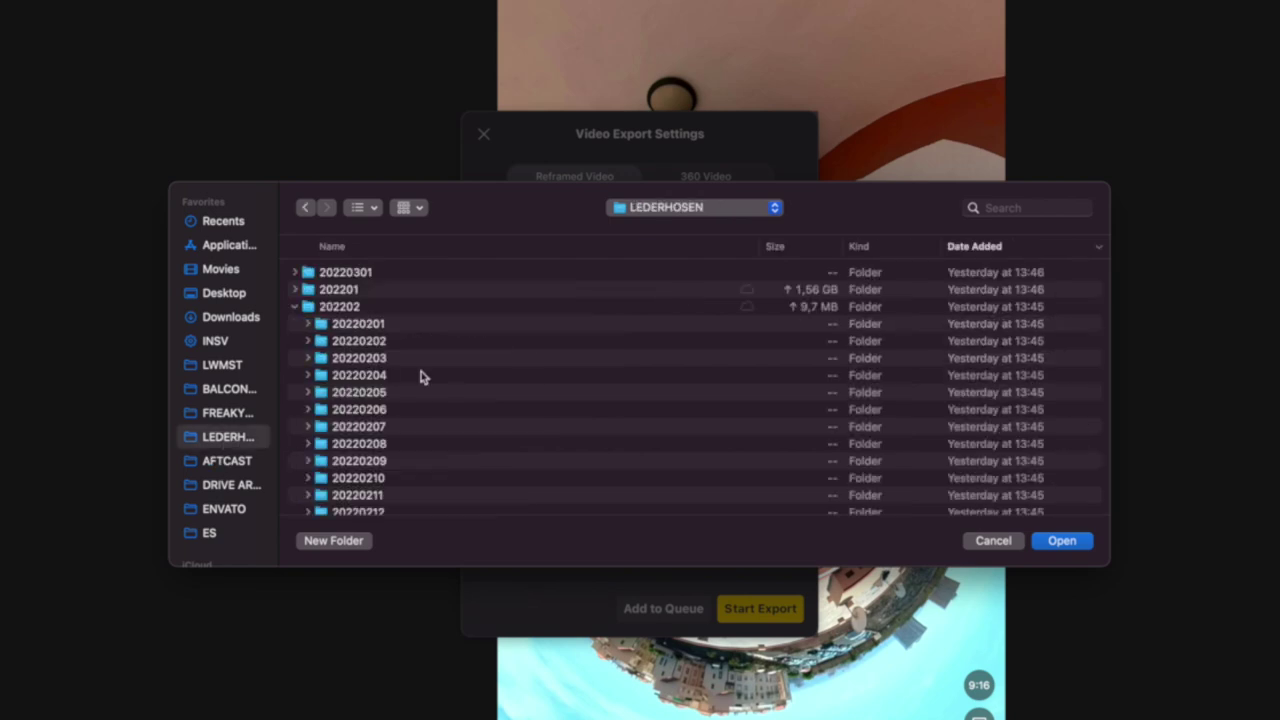
left_click(356, 278)
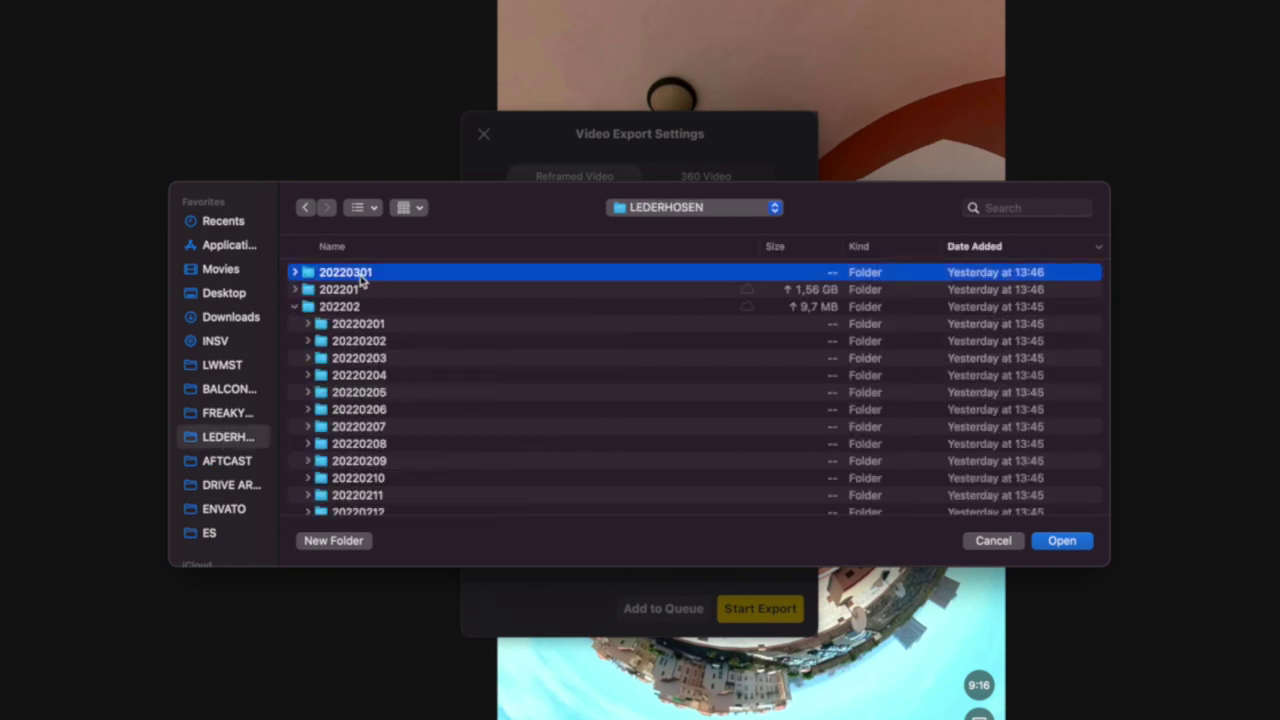
double_click(351, 275)
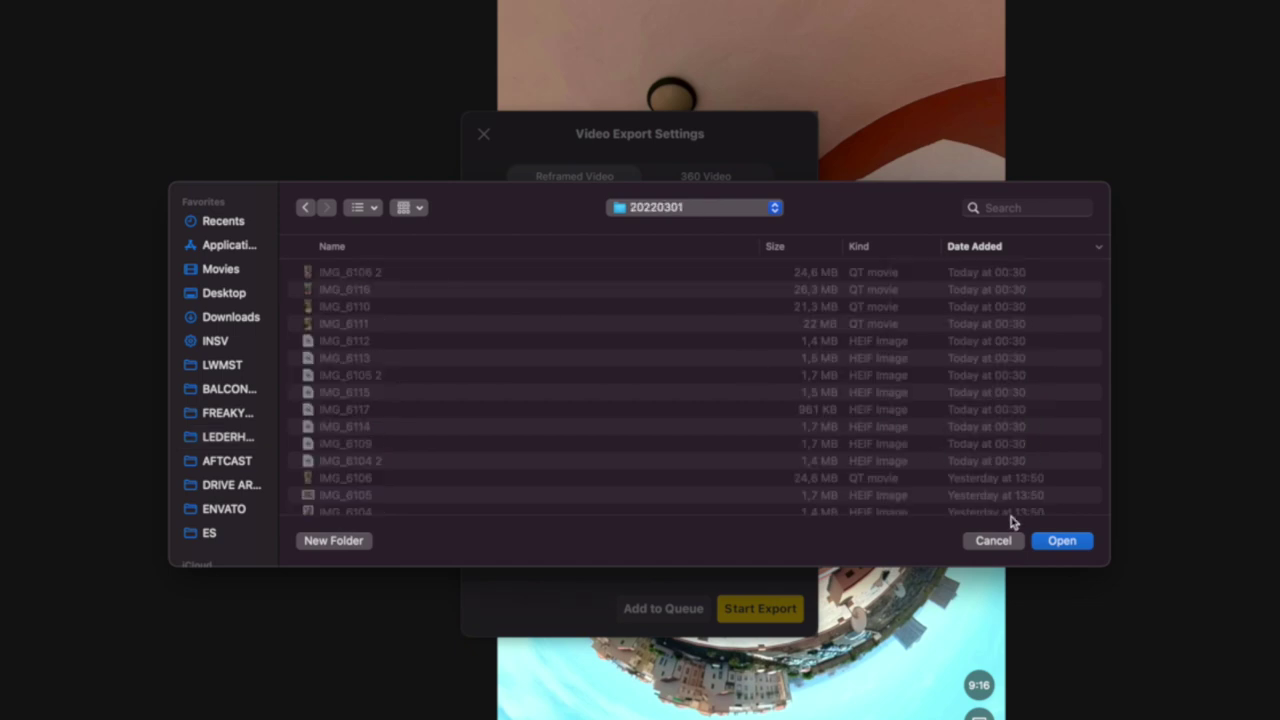
left_click(1060, 541)
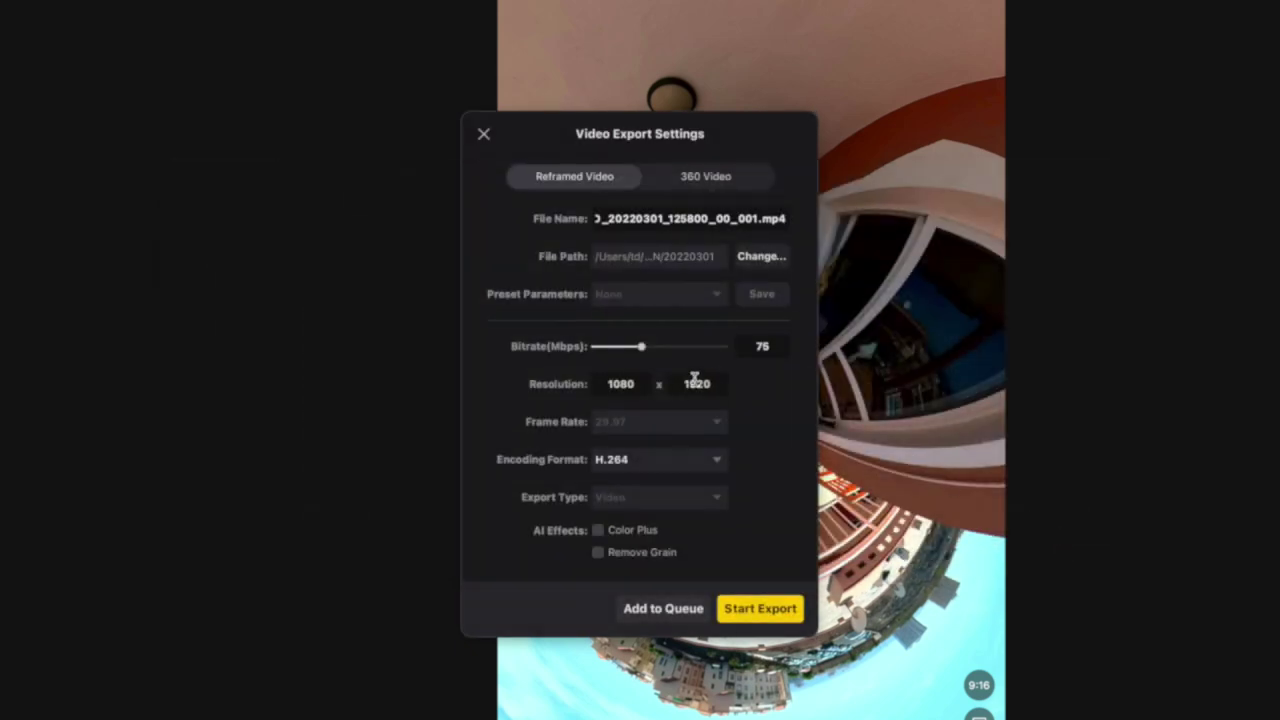
Step: Queue the reframed video for export at 200 Mbps with Remove Grain enabled, and return to the clip list
left_click_drag(641, 346, 726, 347)
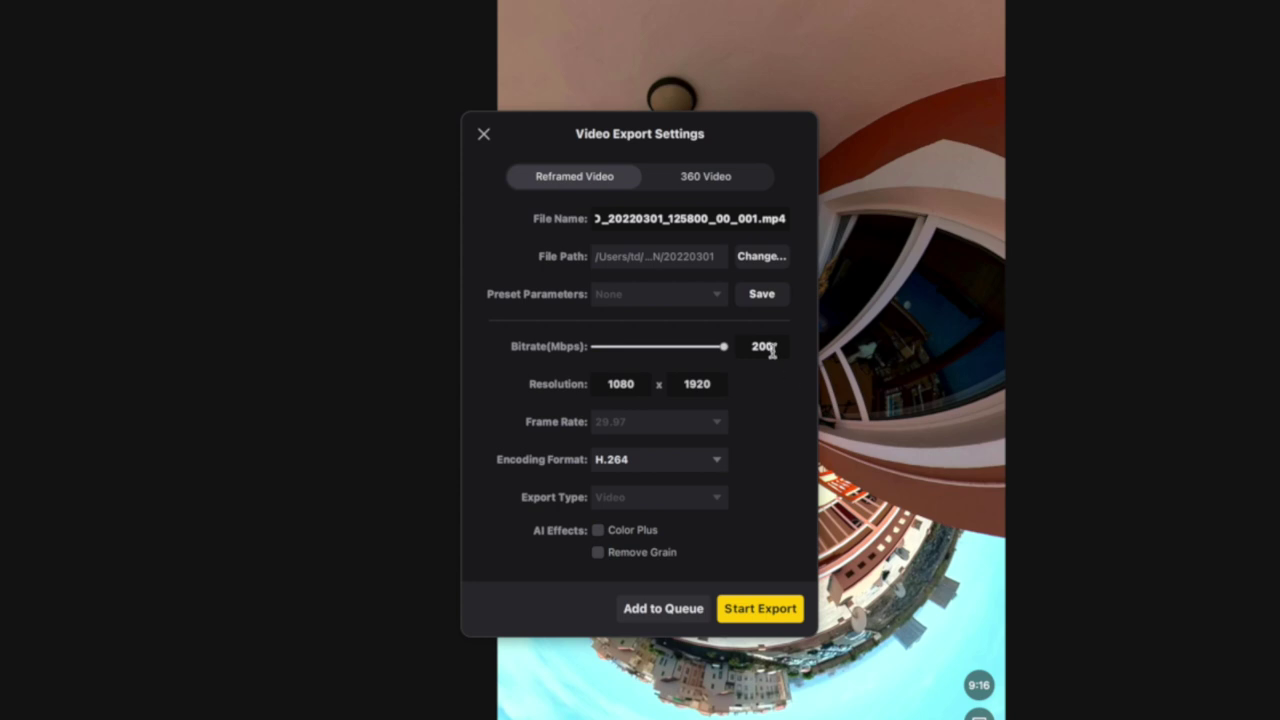
left_click(598, 552)
left_click(664, 602)
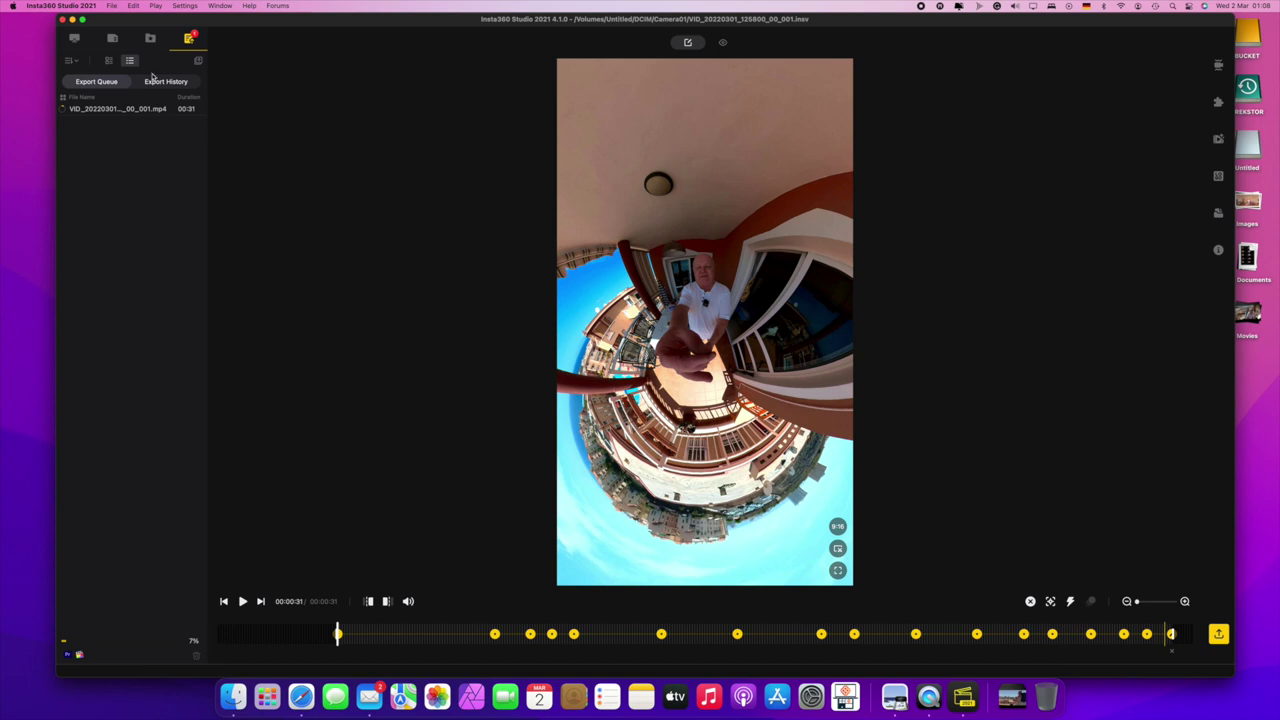
left_click(114, 40)
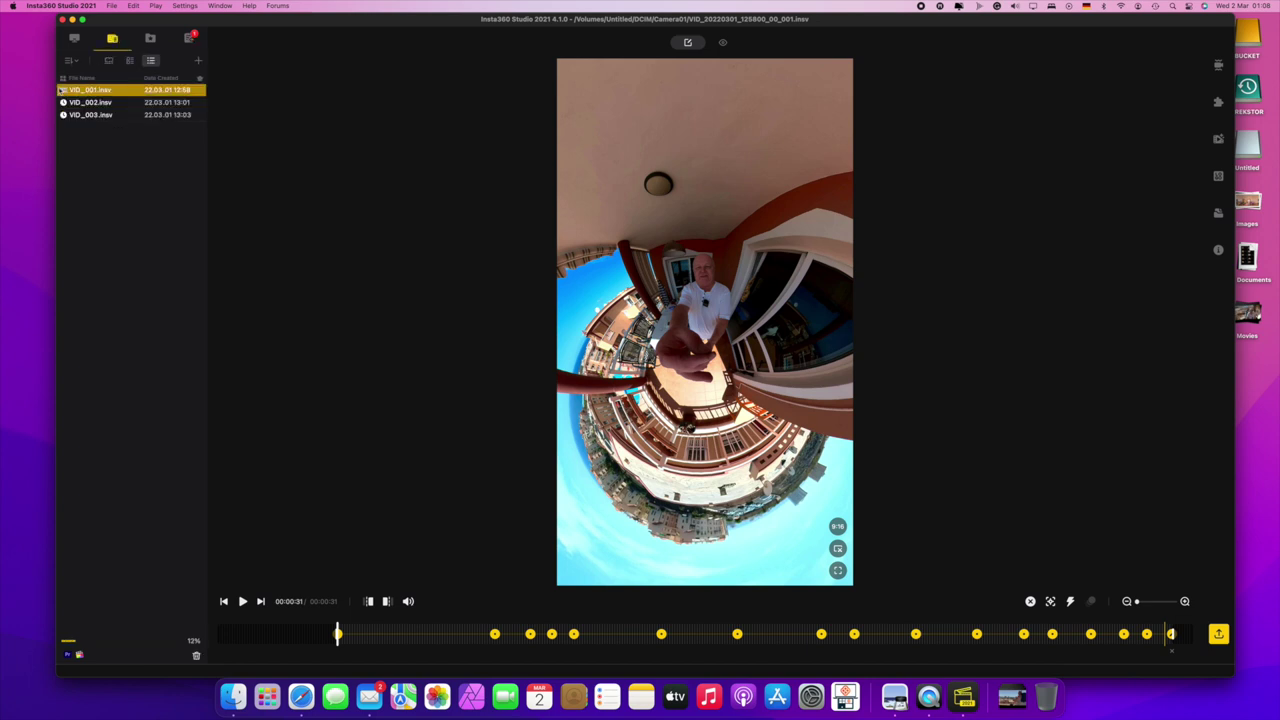
Step: Open the VID_003.insv clip, turn the view towards the people at the table, and preview the opening seconds
left_click(98, 116)
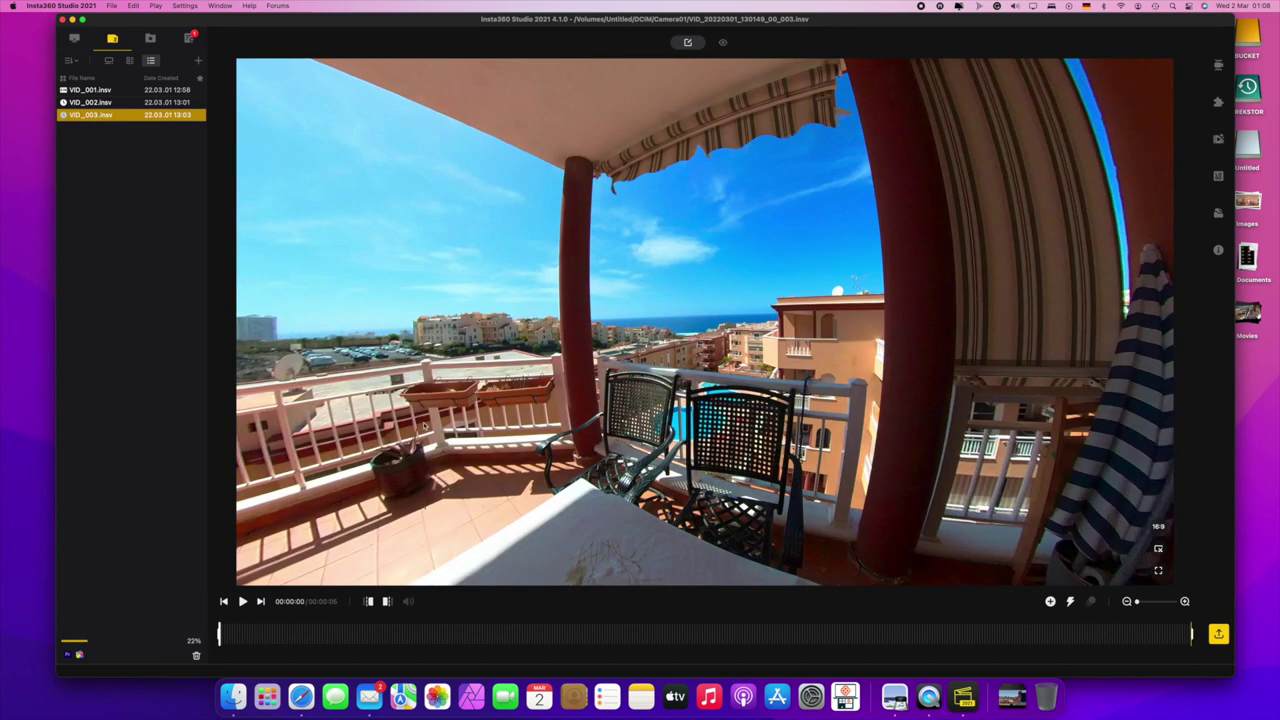
left_click_drag(424, 425, 830, 432)
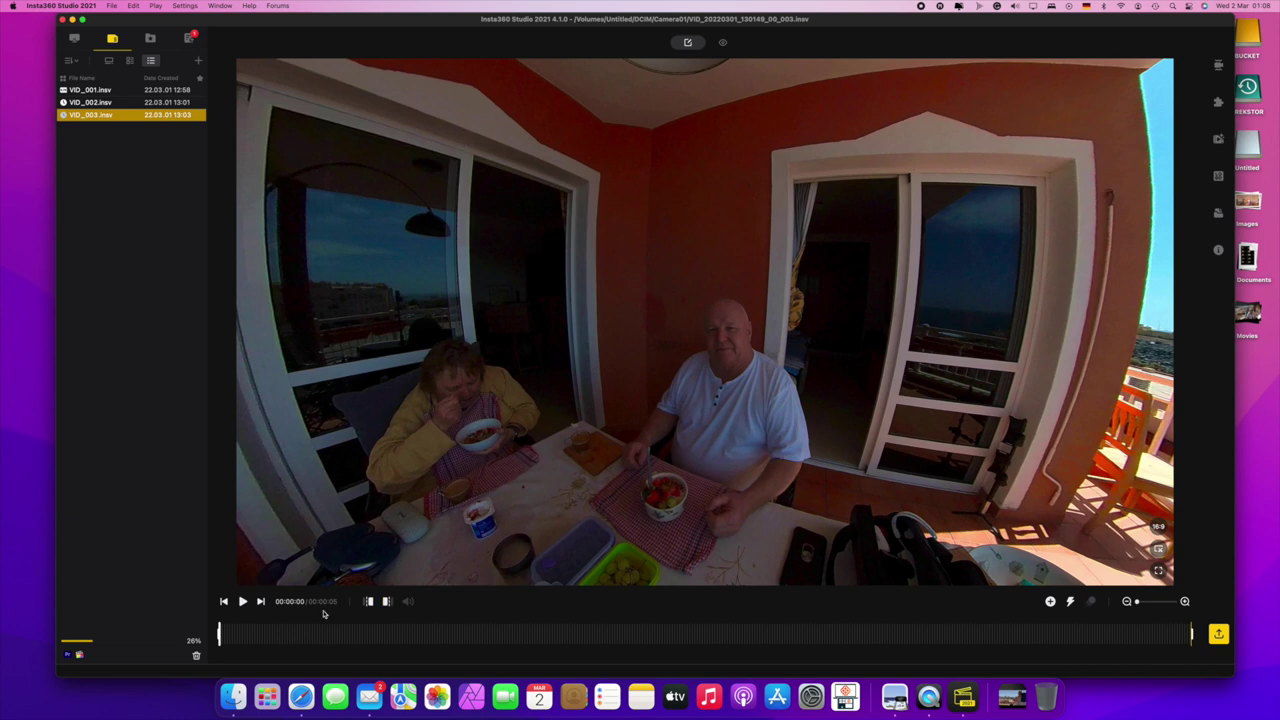
left_click(243, 602)
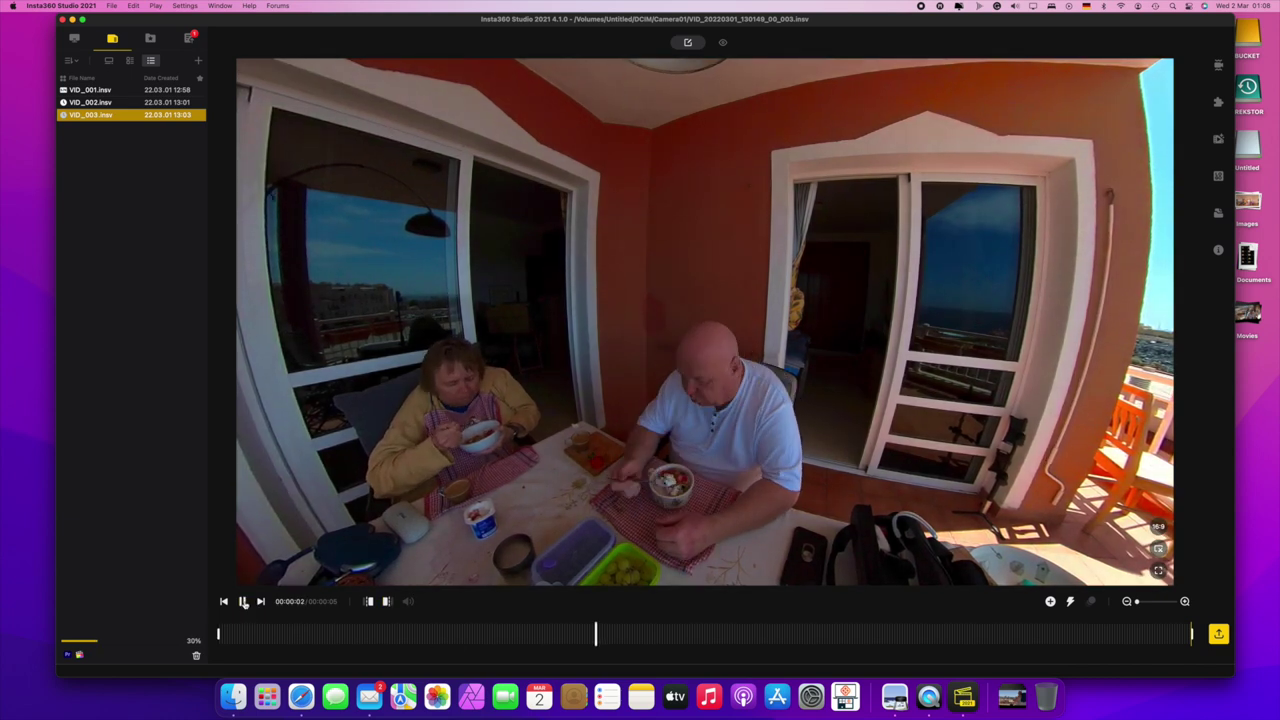
left_click(243, 602)
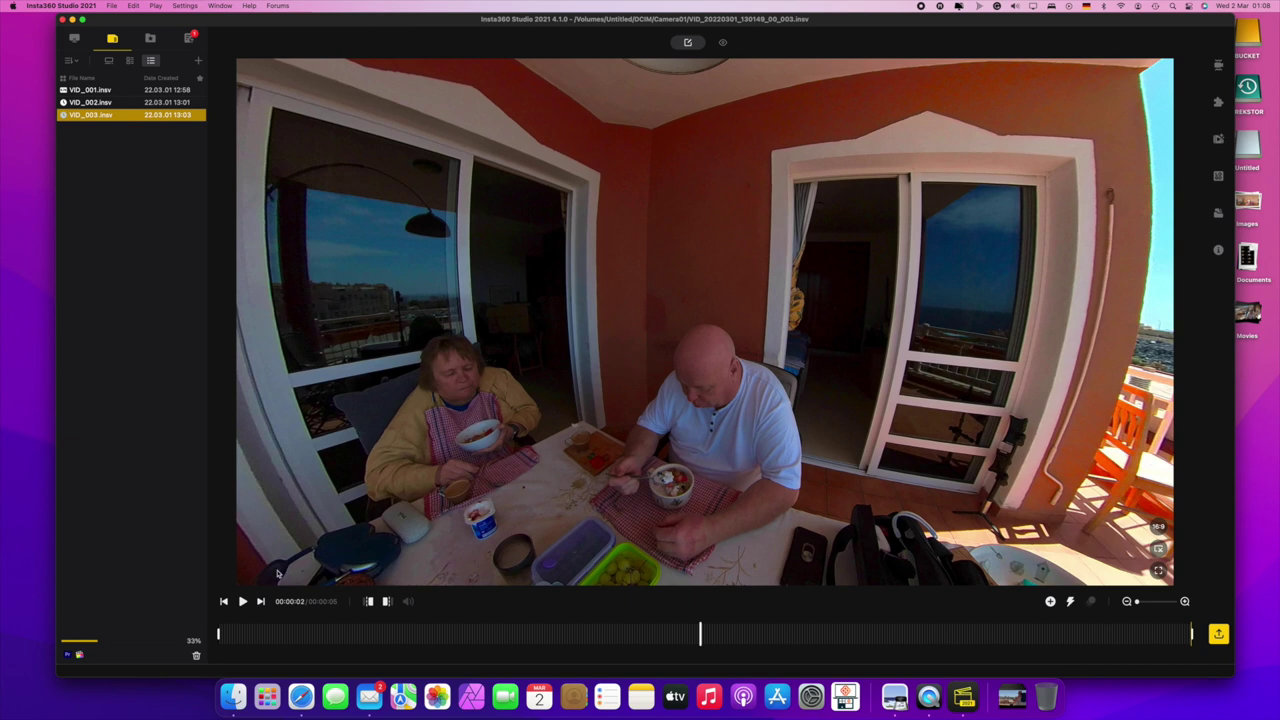
left_click(223, 602)
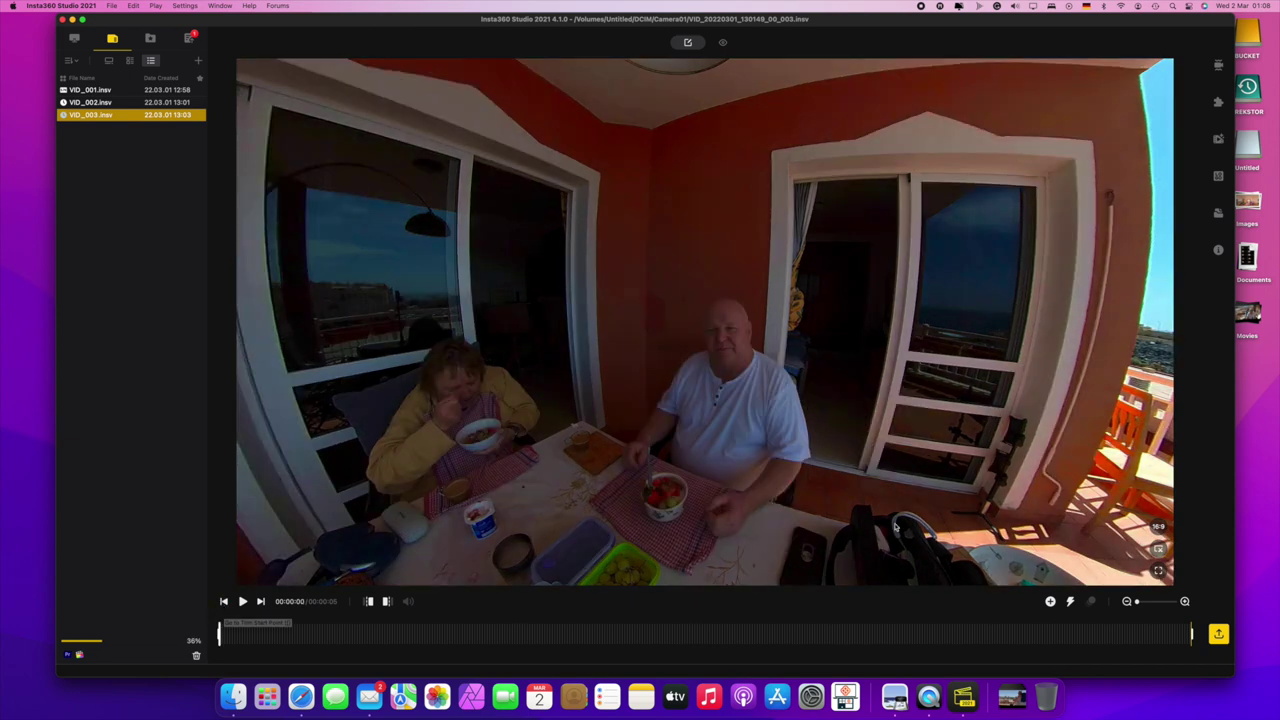
Step: Set a 9:16 ratio and add a Tiny Planet keyframe at 00:00:00 with -153.6° pan, -54.5° tilt, 144.2° field of view and 0.94 distortion
mouse_move(1163, 527)
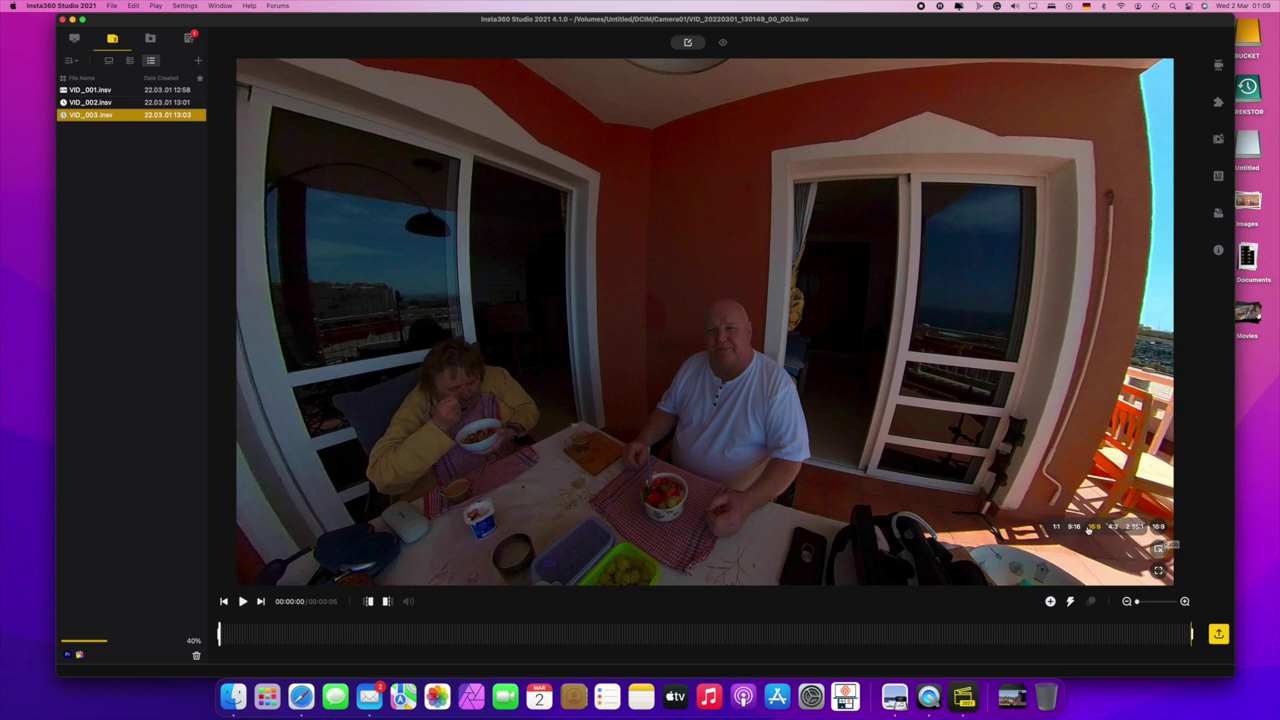
left_click(1076, 527)
left_click_drag(734, 429, 767, 413)
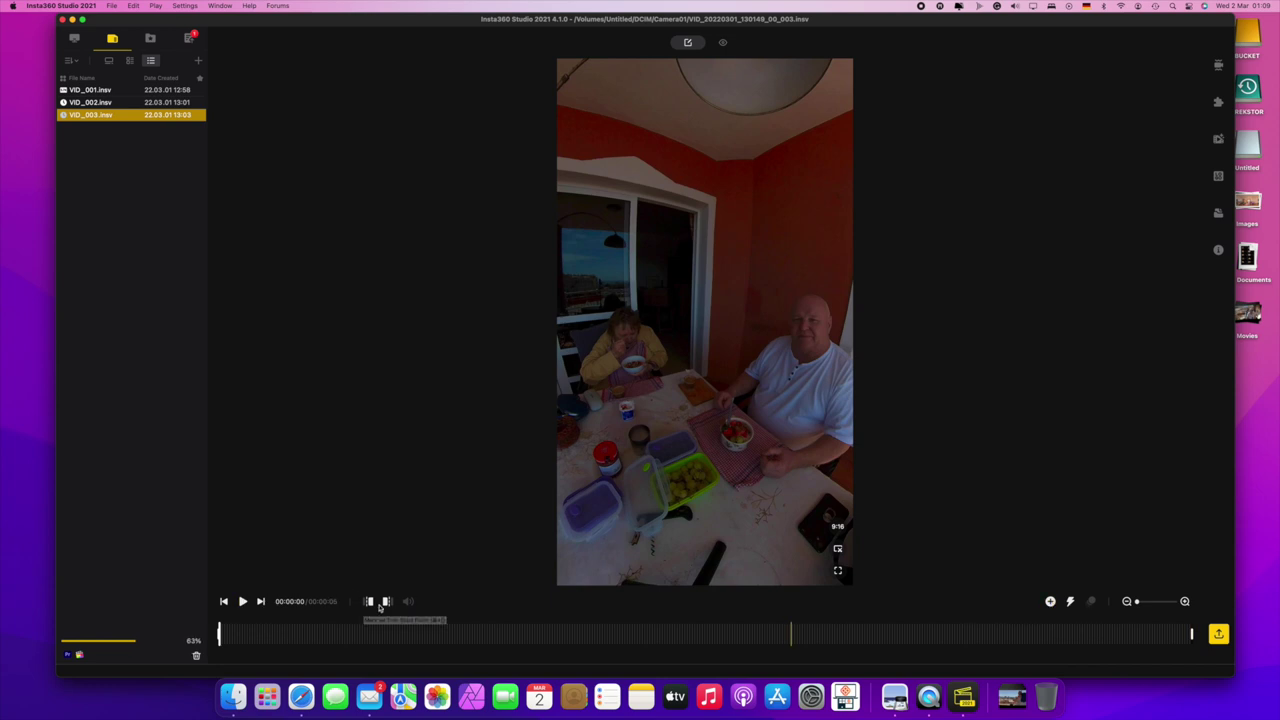
left_click(1050, 601)
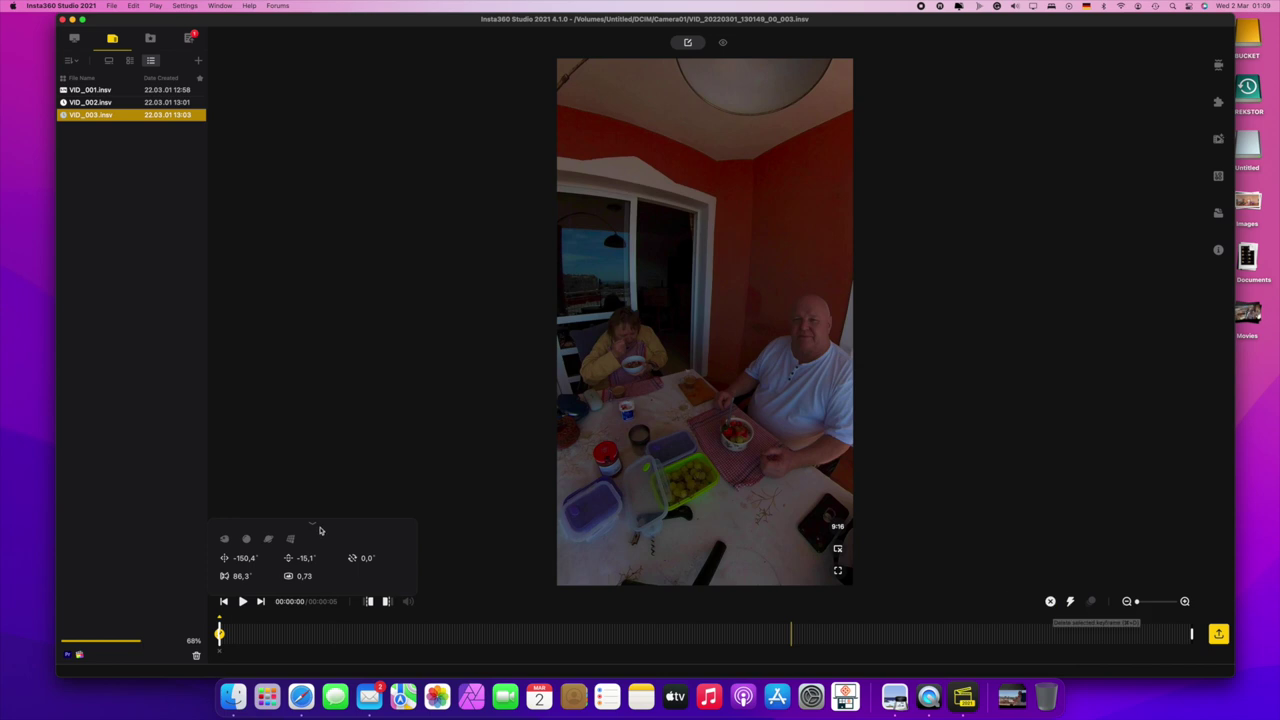
left_click(268, 538)
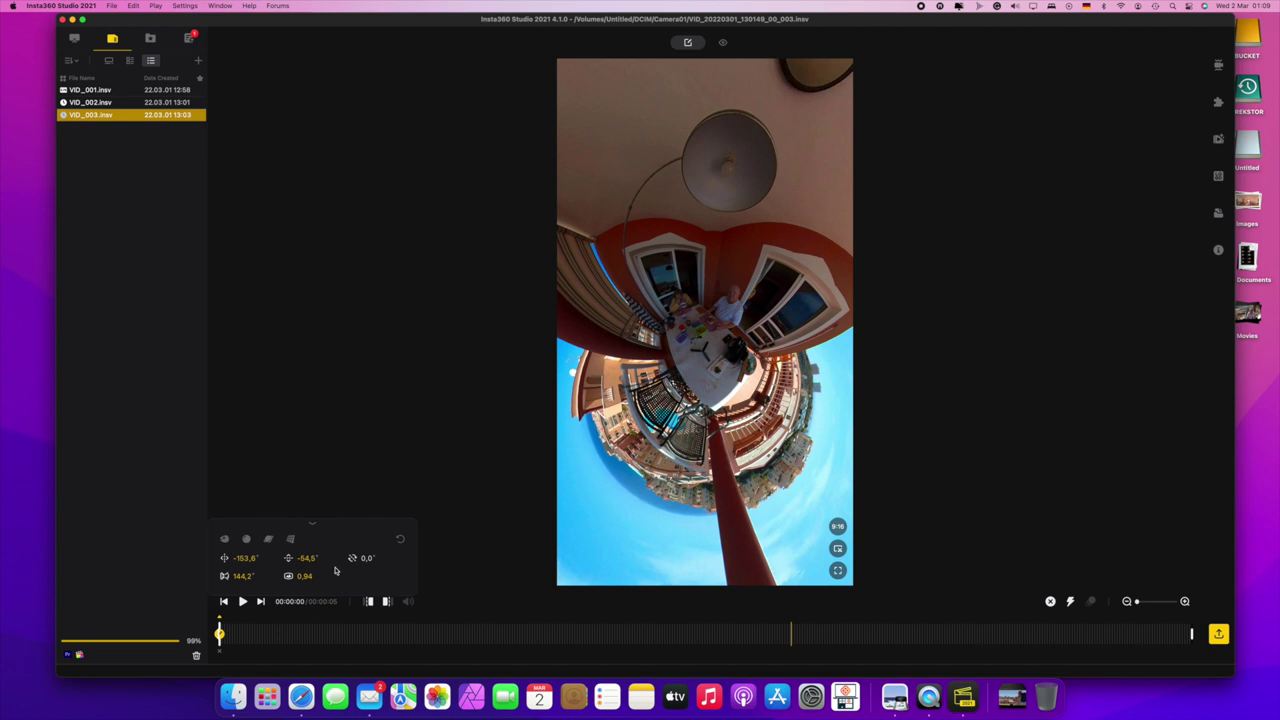
Step: Add keyframes at 00:00:01 and 00:00:02, both with -151.1° pan, -20.4° tilt, 85.2° field of view and 0.71 distortion
left_click(243, 602)
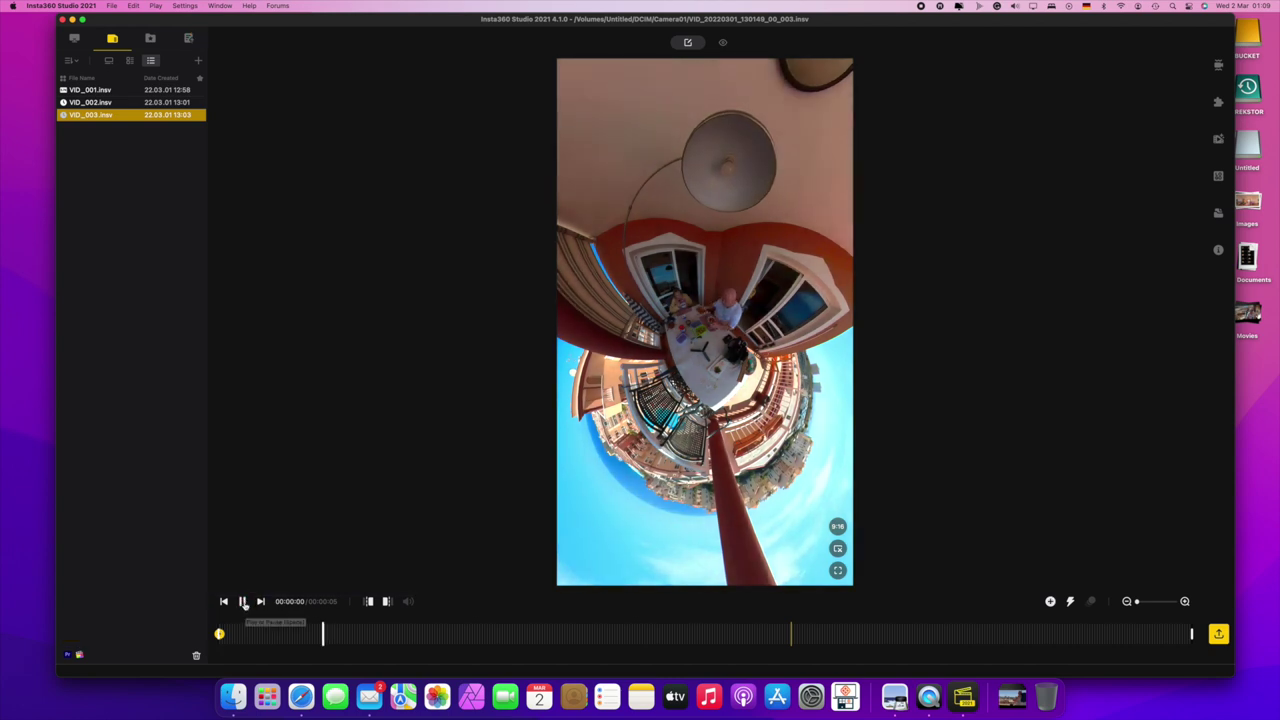
left_click(243, 602)
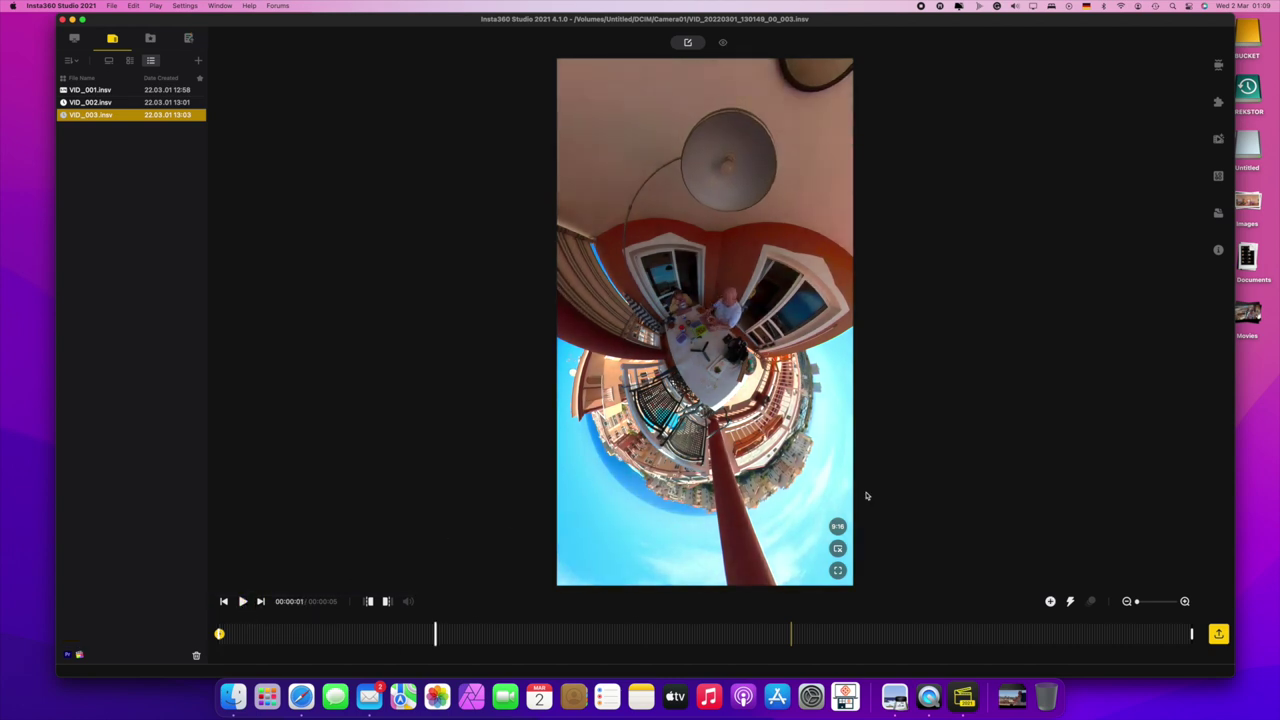
left_click(1050, 602)
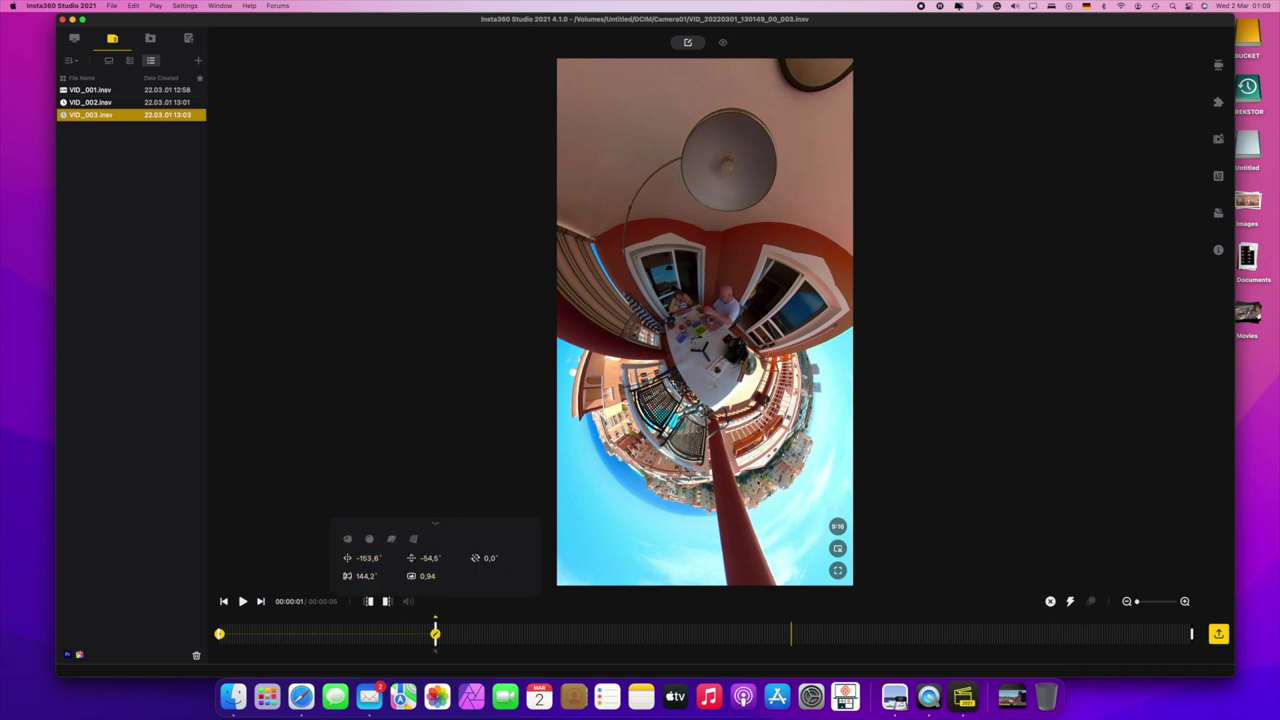
left_click(347, 538)
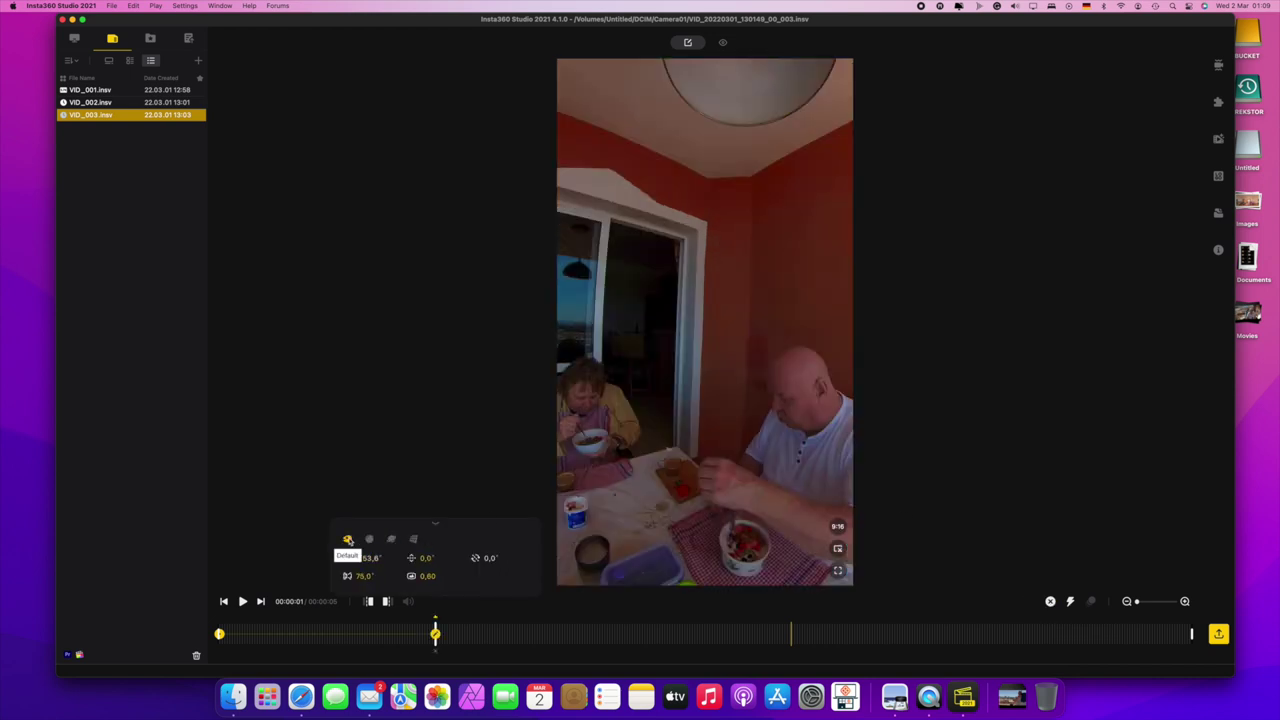
left_click_drag(656, 471, 662, 421)
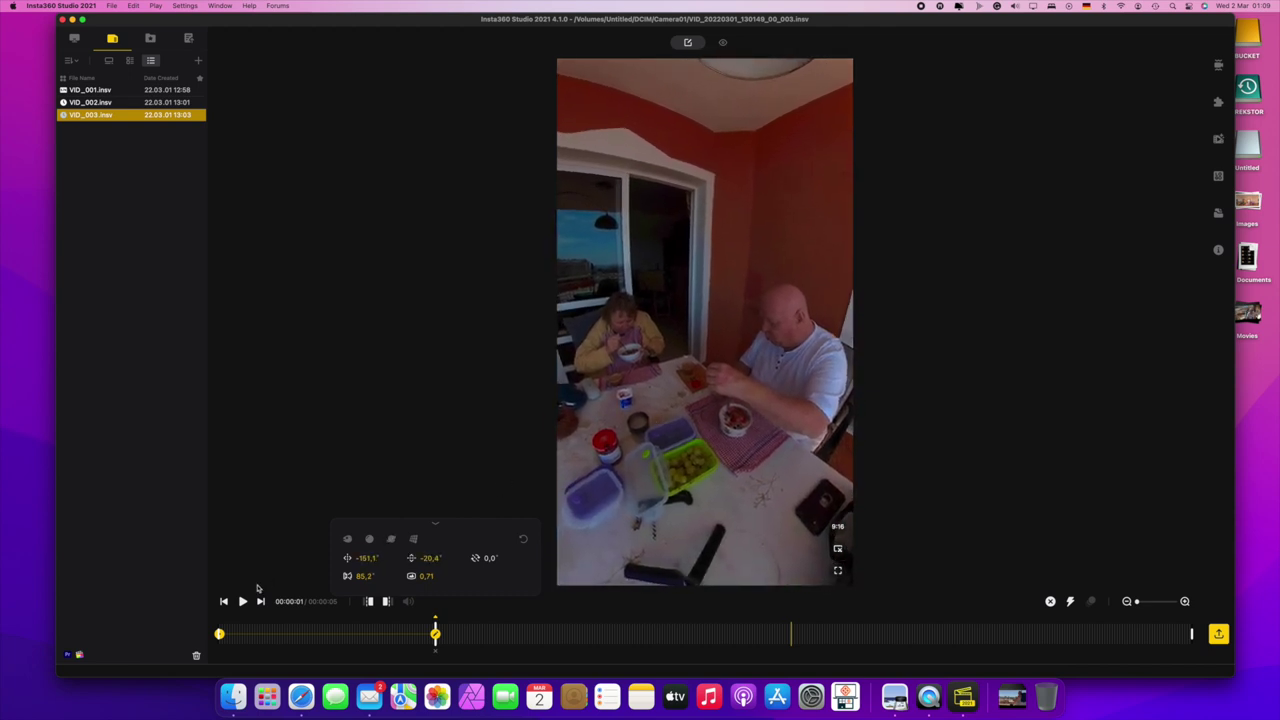
left_click(242, 602)
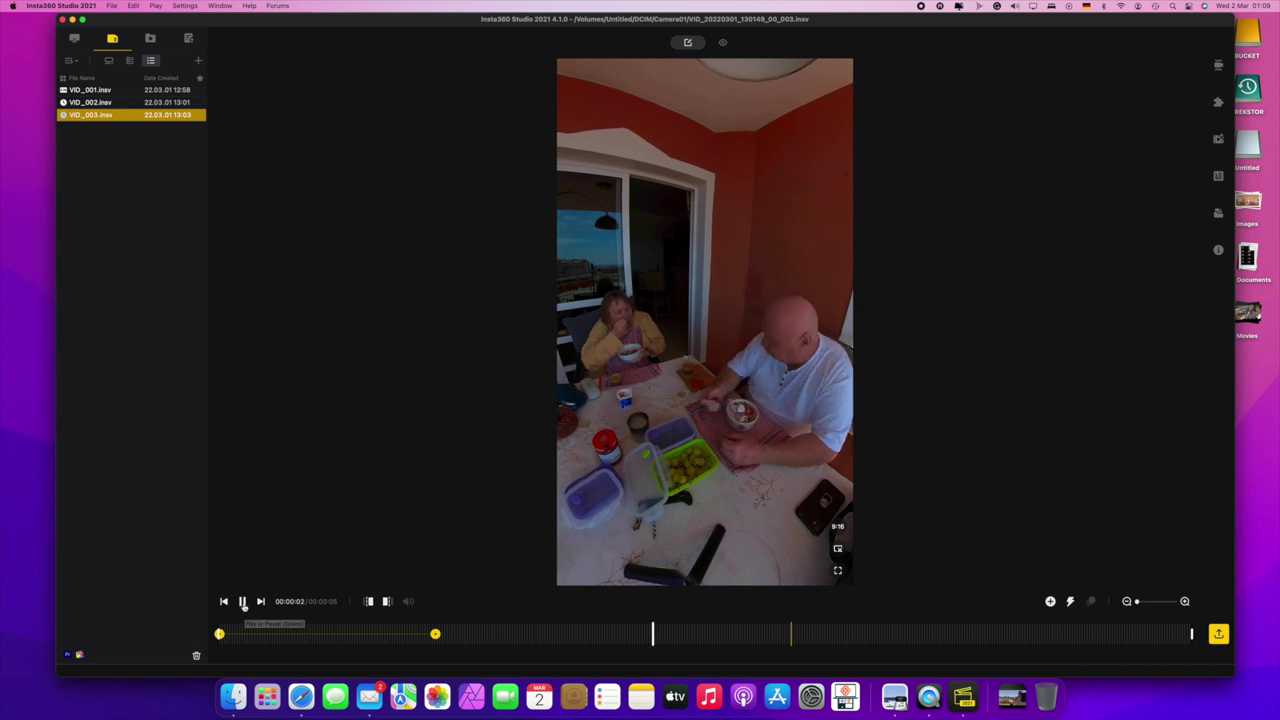
left_click(1050, 602)
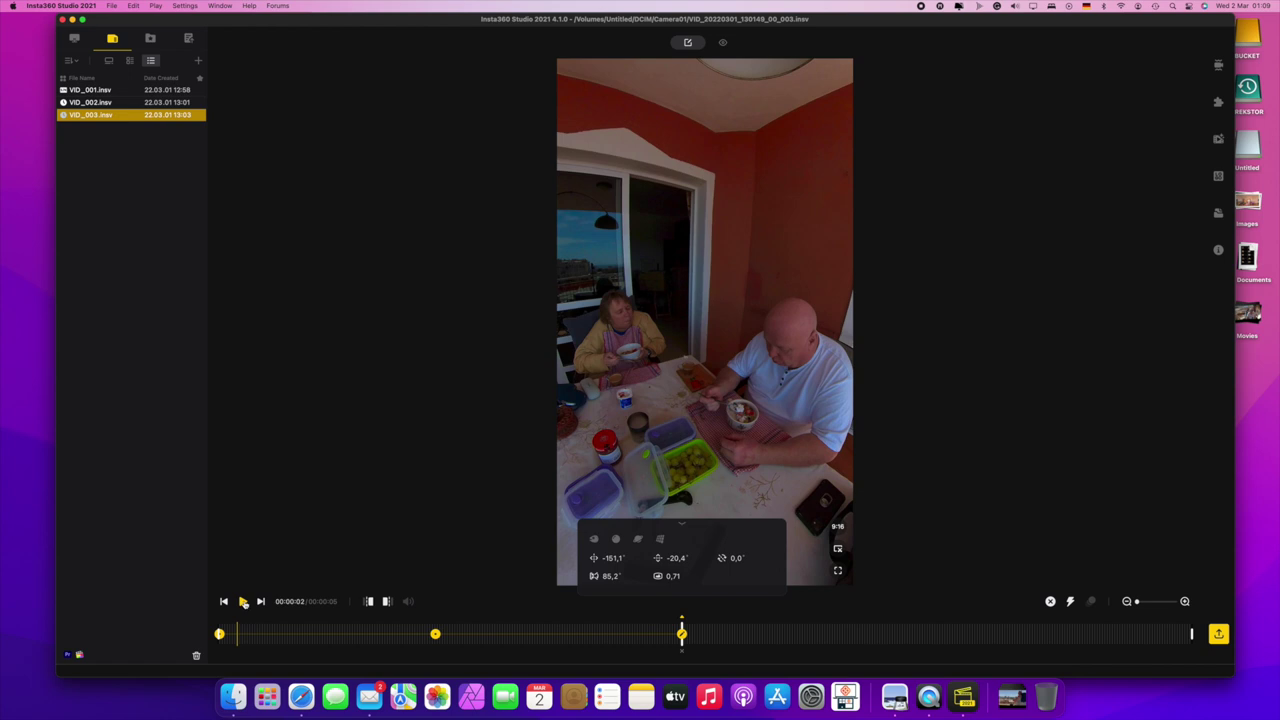
Step: Add a keyframe at 00:00:03 facing the balcony chairs and sea, with -13.2° pan, 0.1° tilt and 1° roll
left_click(243, 602)
left_click_drag(700, 495, 983, 561)
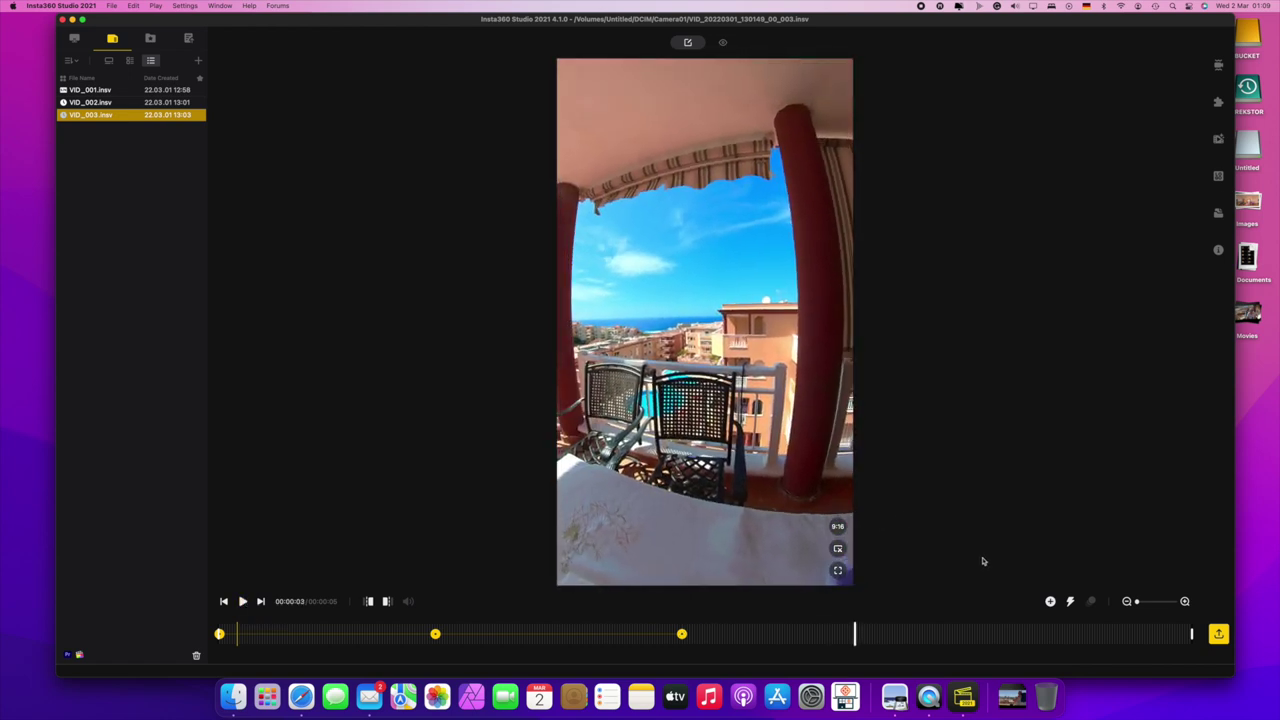
left_click(1050, 602)
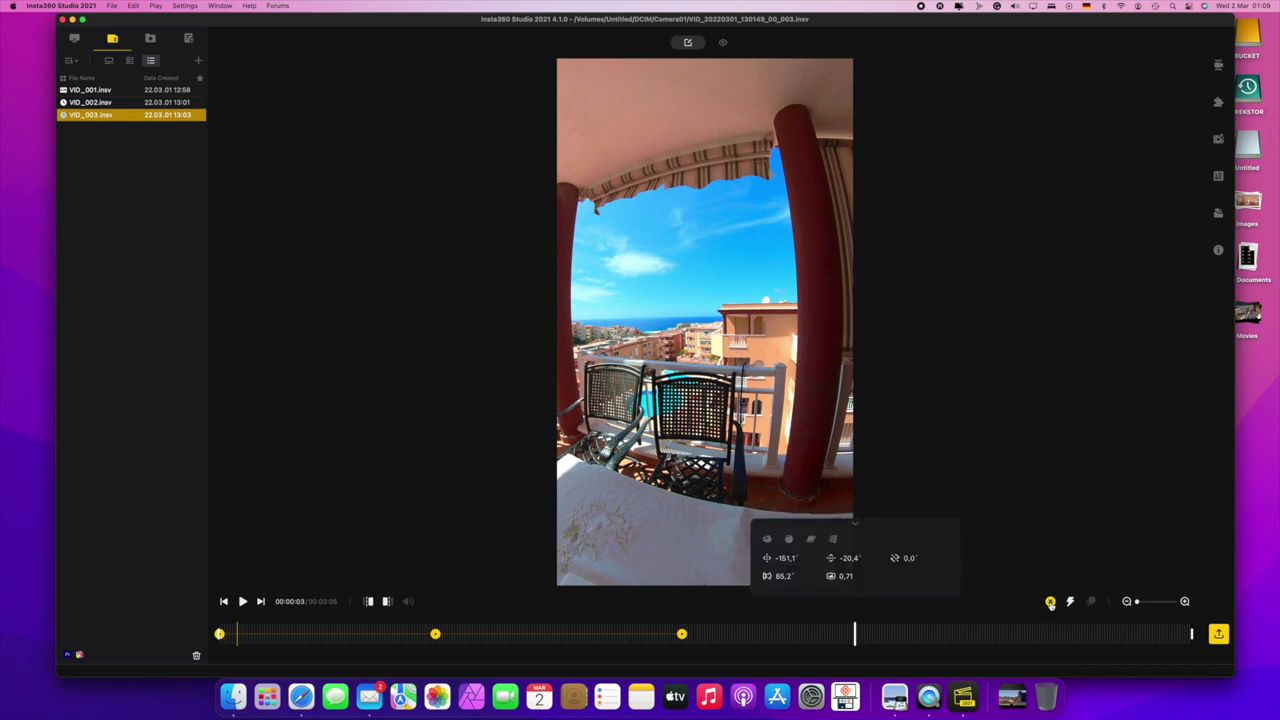
left_click_drag(908, 558, 910, 558)
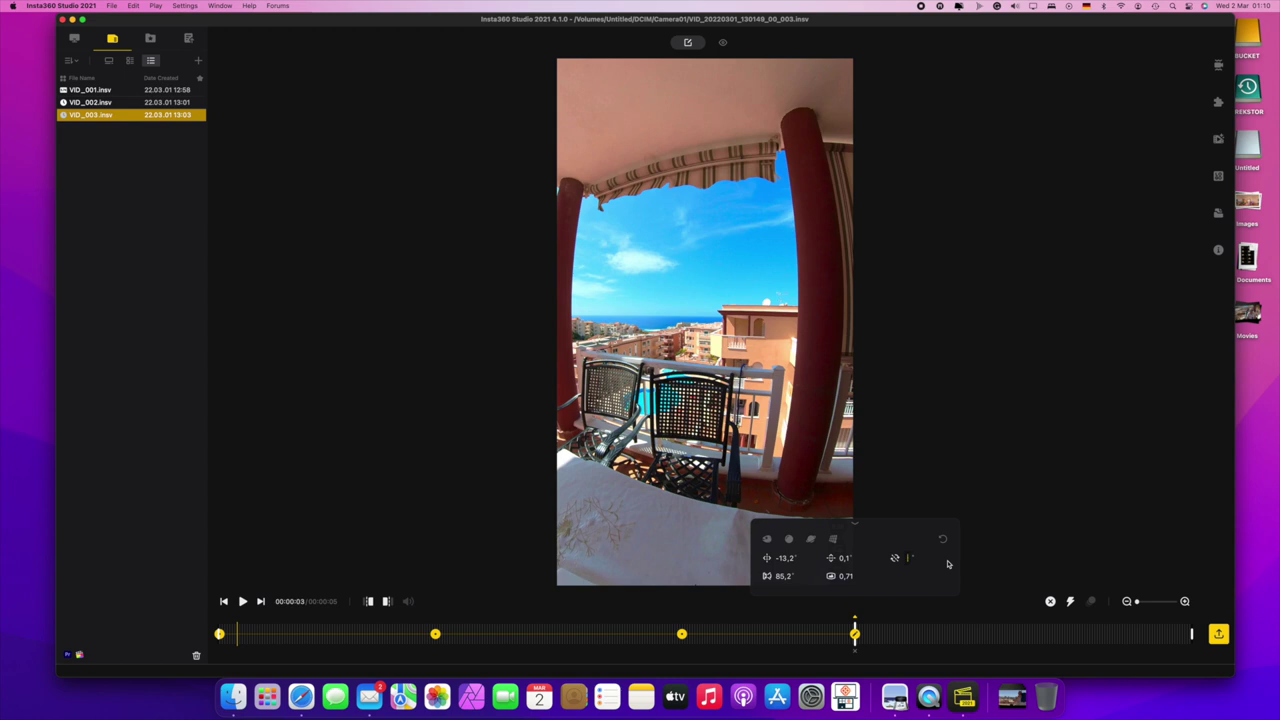
type("1")
key("Return")
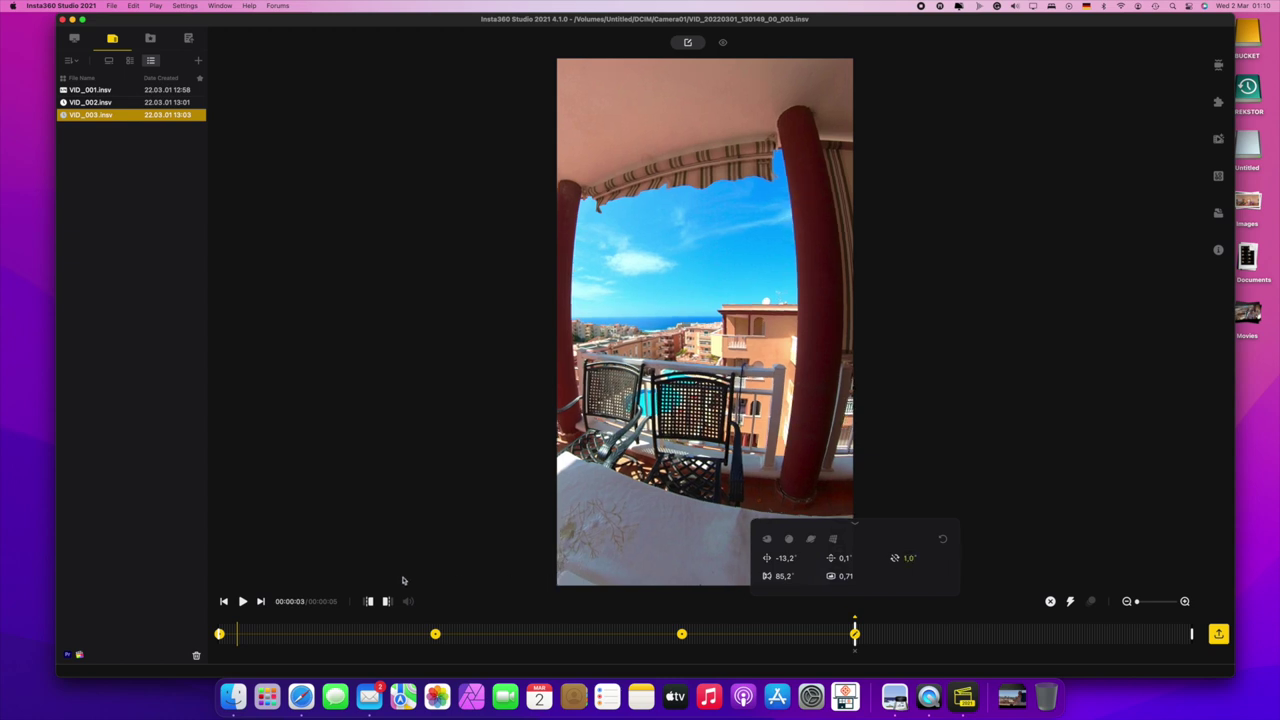
Step: Add a keyframe at 00:00:04 facing the terrace with 57.4° pan and 1.6° tilt
left_click(242, 602)
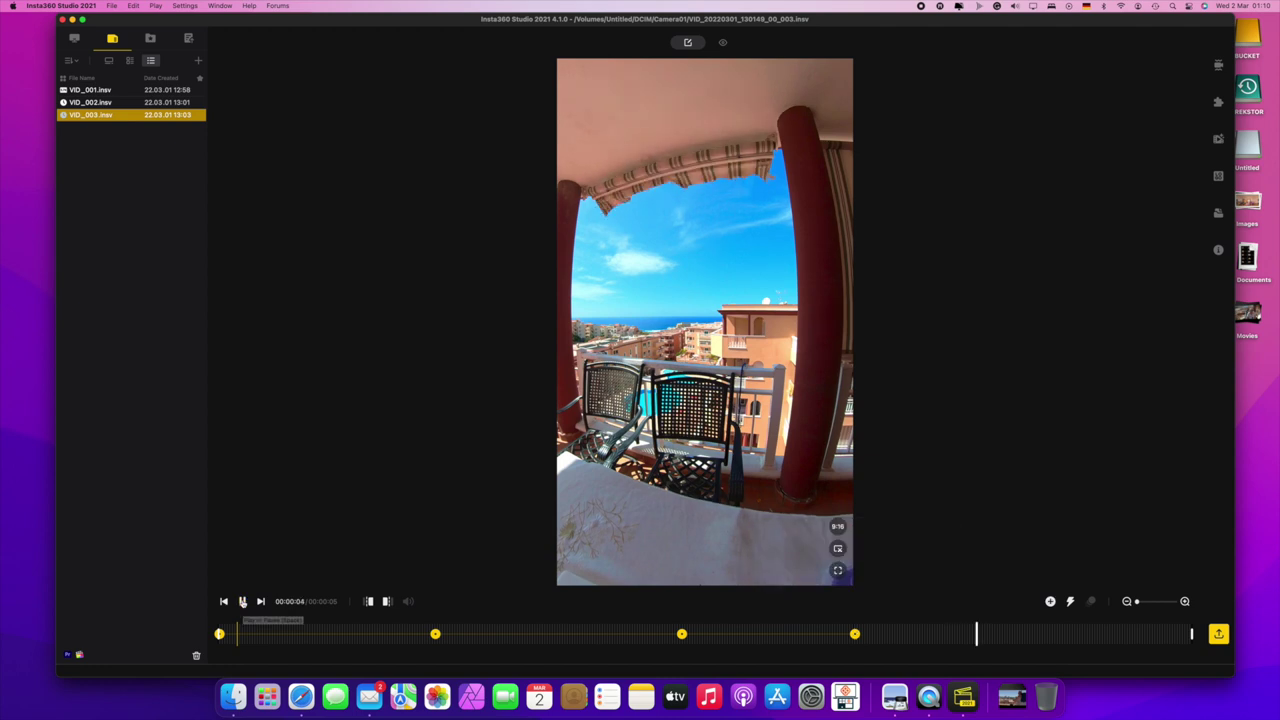
left_click_drag(561, 492, 797, 495)
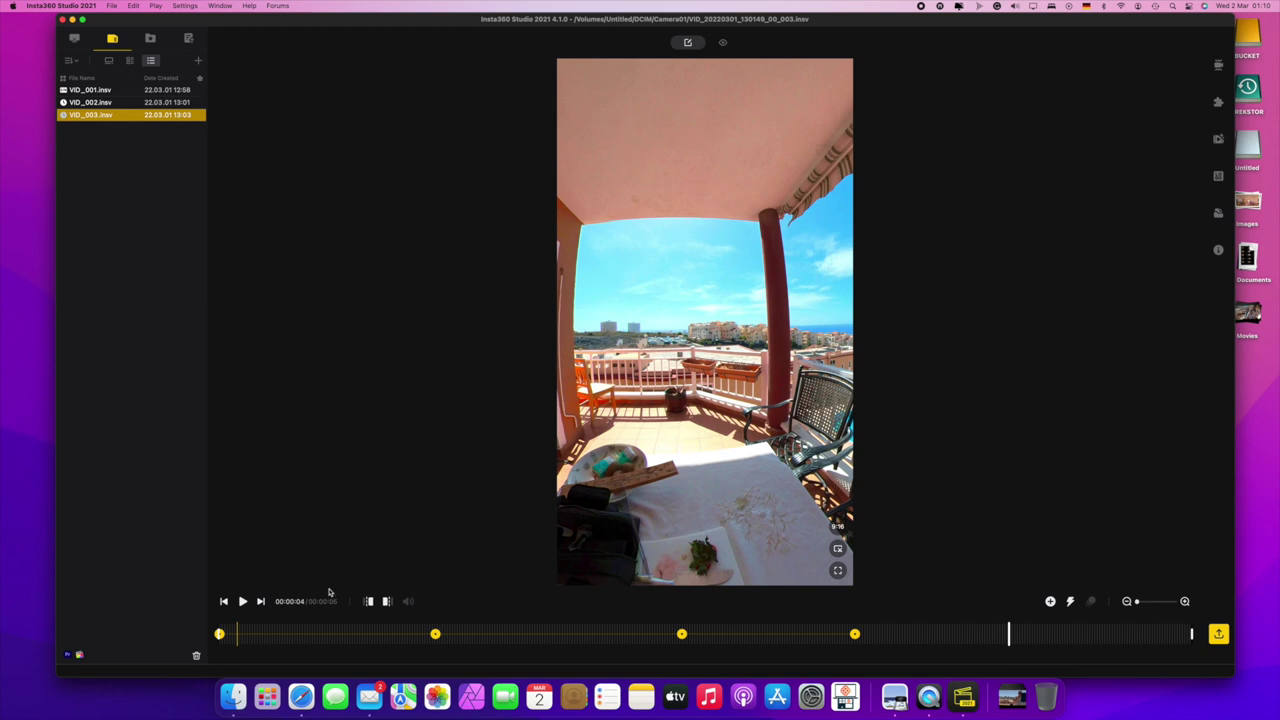
left_click(1050, 601)
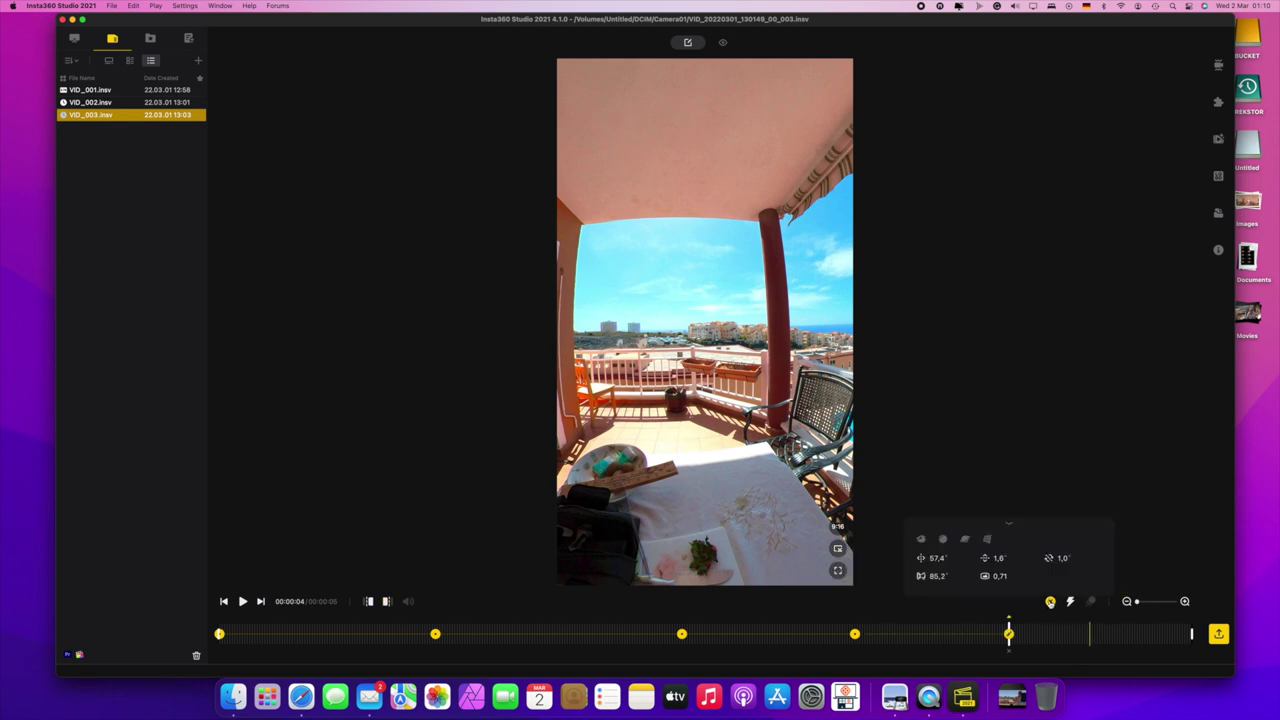
Step: Add a Tiny Planet keyframe at 00:00:05 with 212.3° pan, -65.8° tilt, 139.9° field of view and 0.90 distortion, and trim the clip's end there
left_click(245, 603)
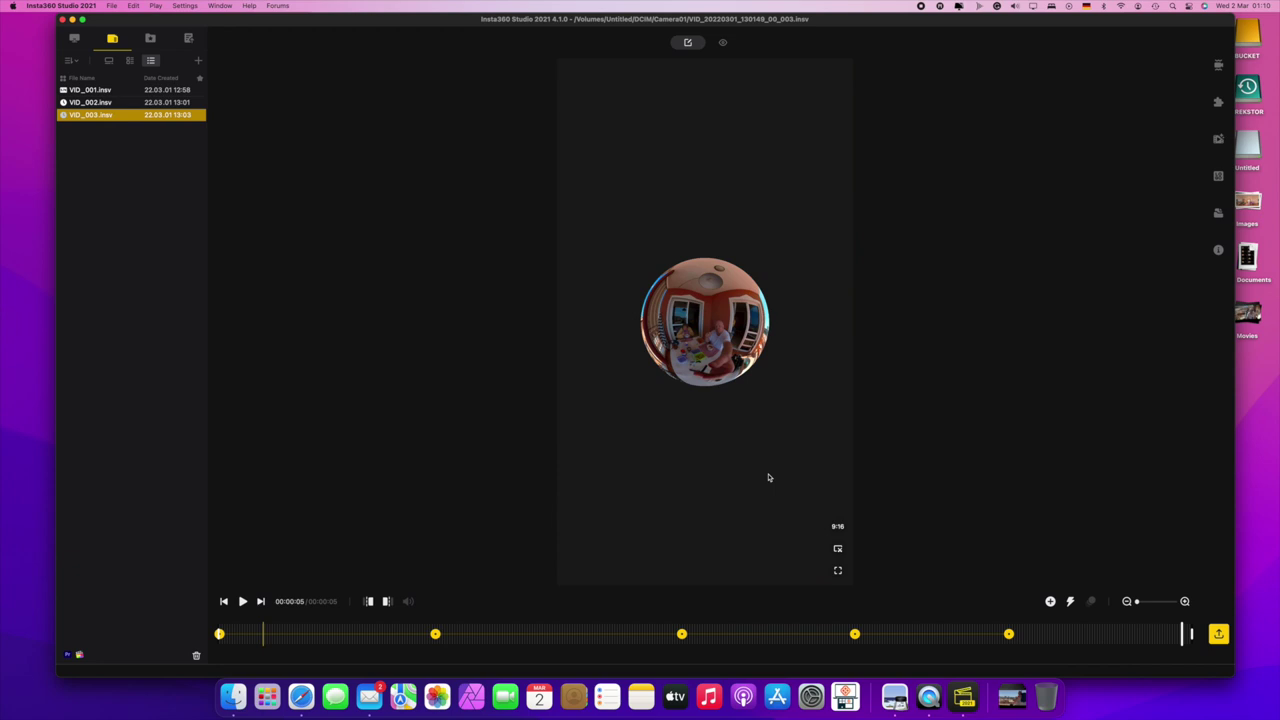
left_click(1050, 601)
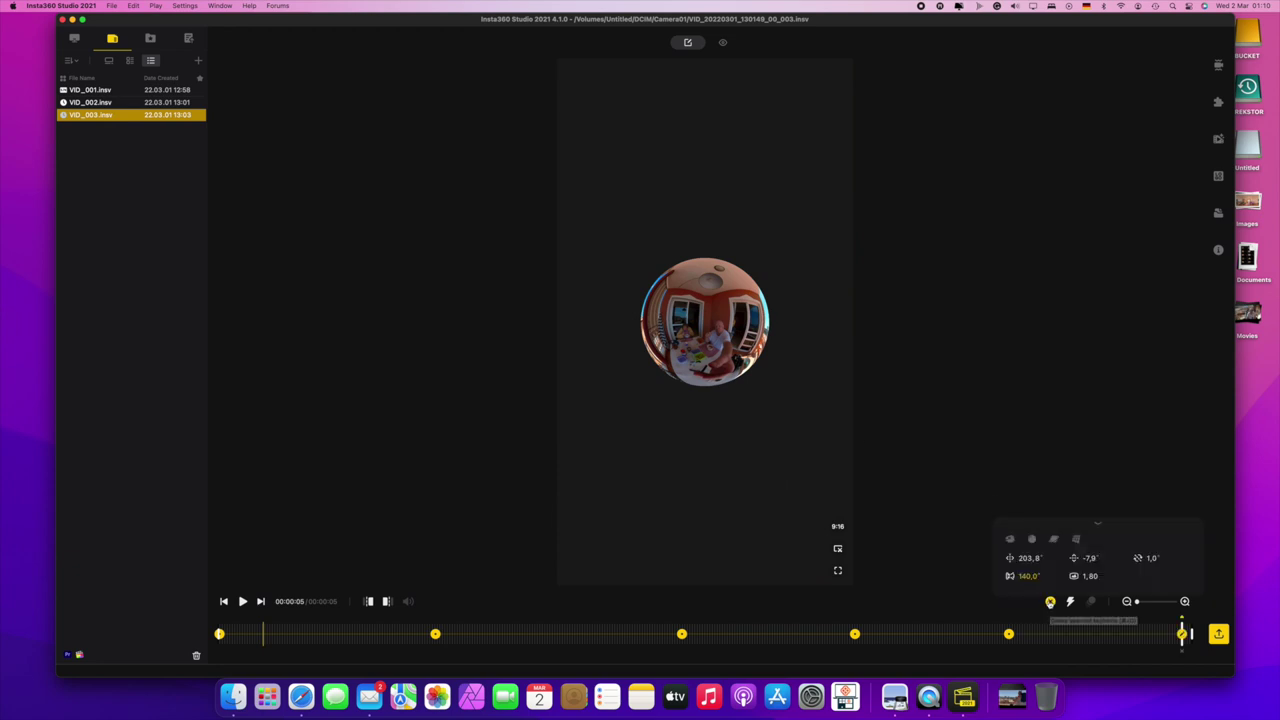
left_click(1054, 540)
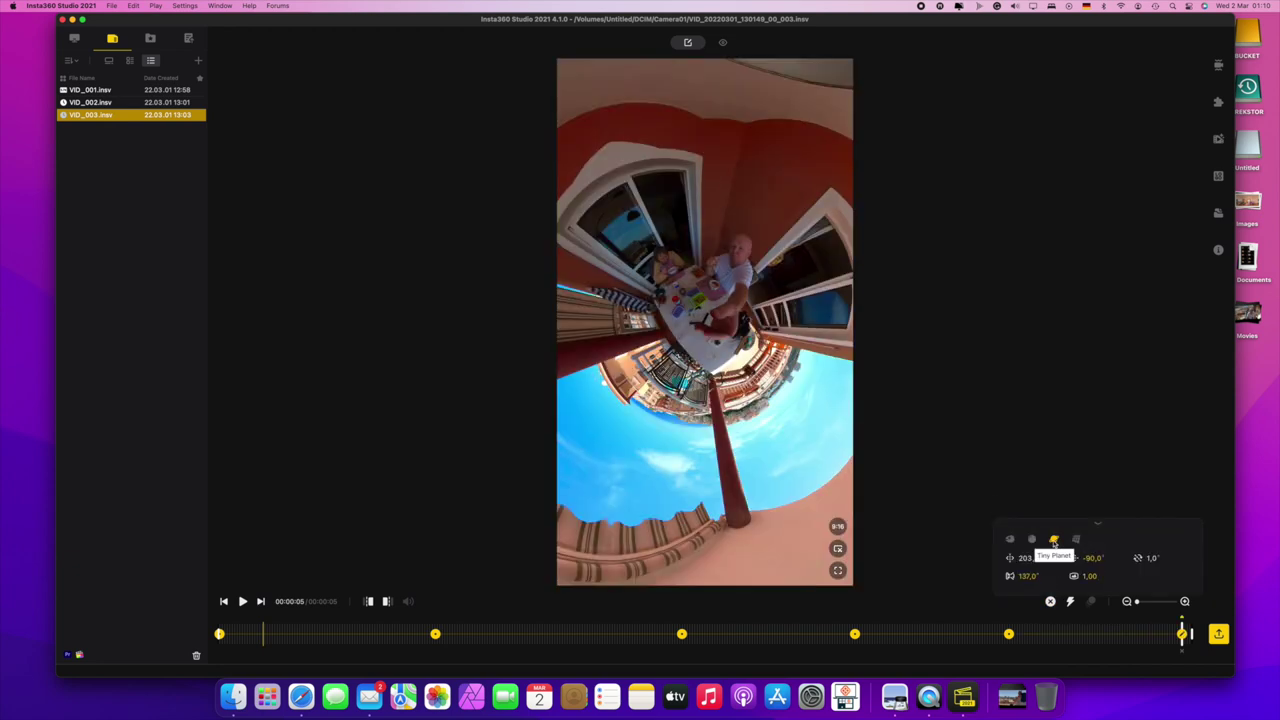
left_click_drag(775, 514, 787, 546)
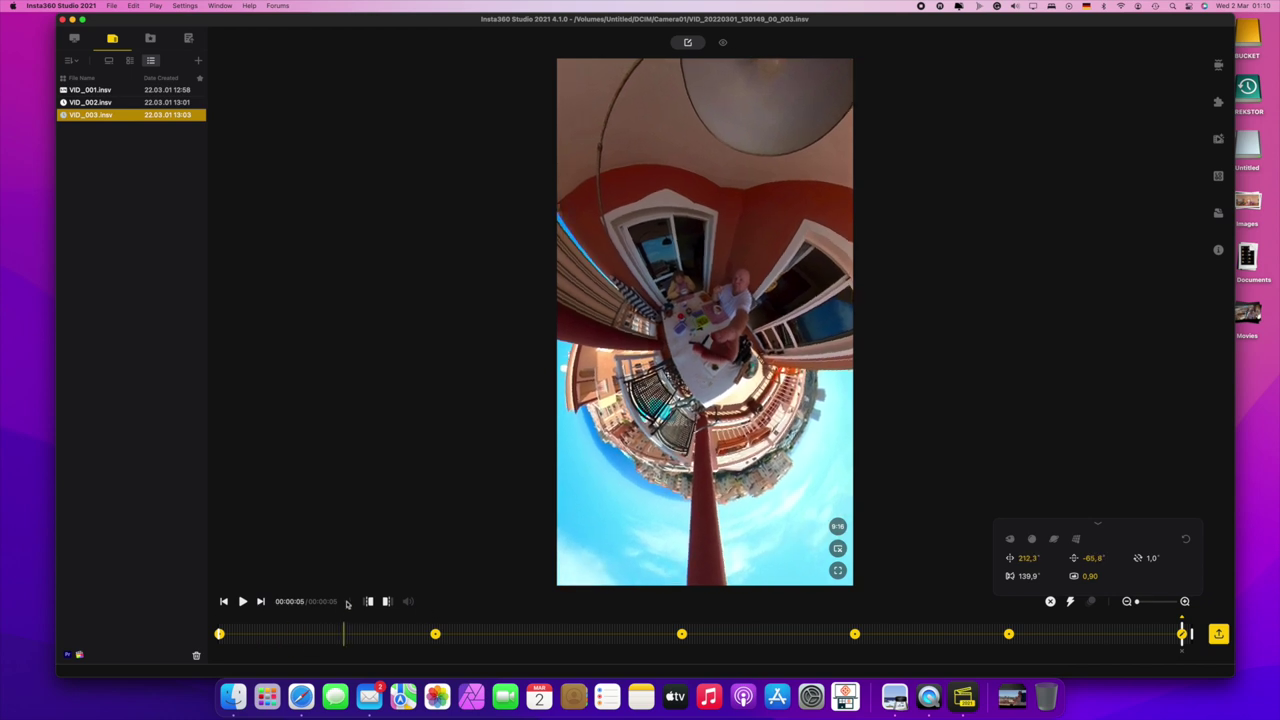
left_click(386, 602)
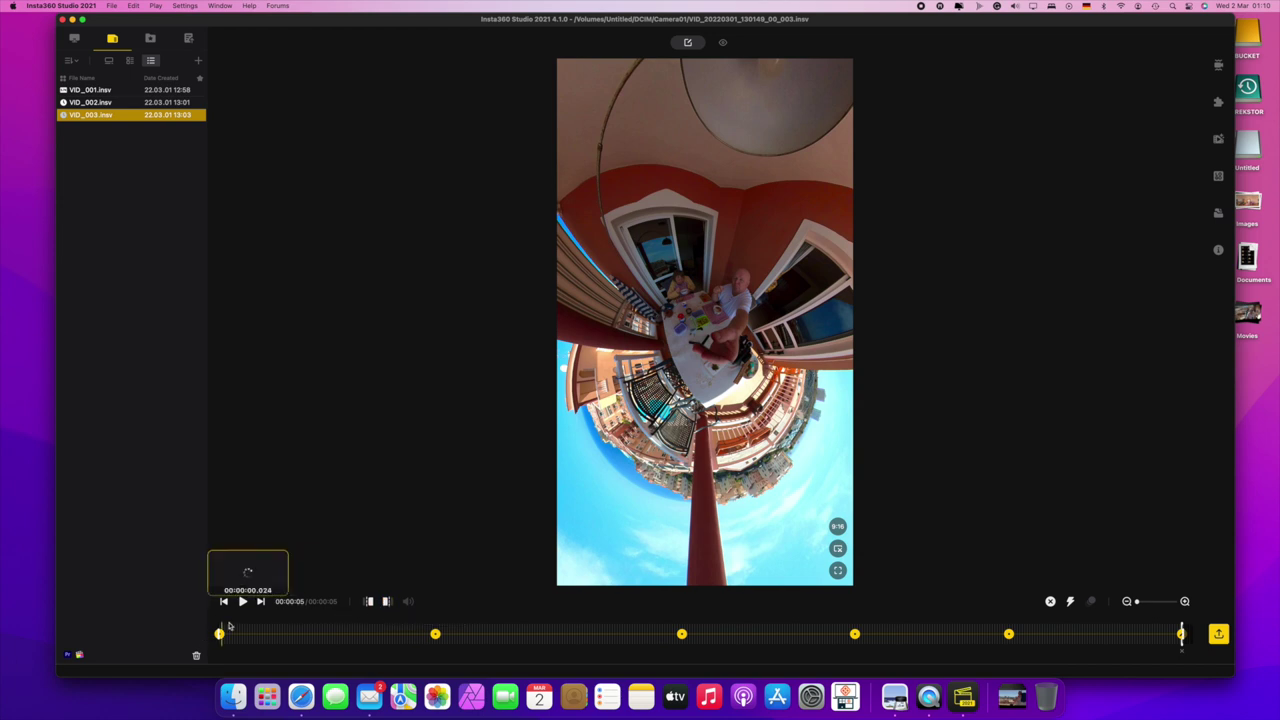
Step: Slightly adjust the opening Tiny Planet view at 00:00:00 and play the reframed clip through to its end
left_click(223, 601)
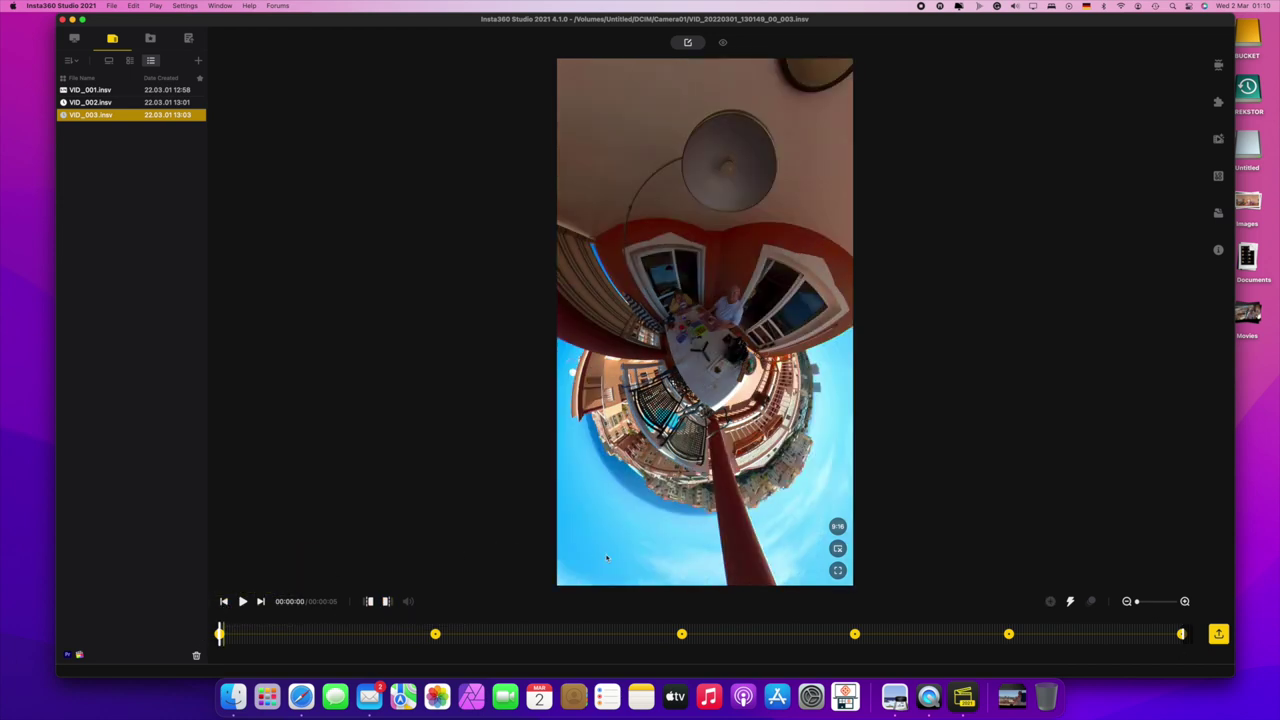
mouse_move(598, 565)
left_mouse_down()
mouse_move(572, 550)
mouse_move(609, 563)
left_mouse_up()
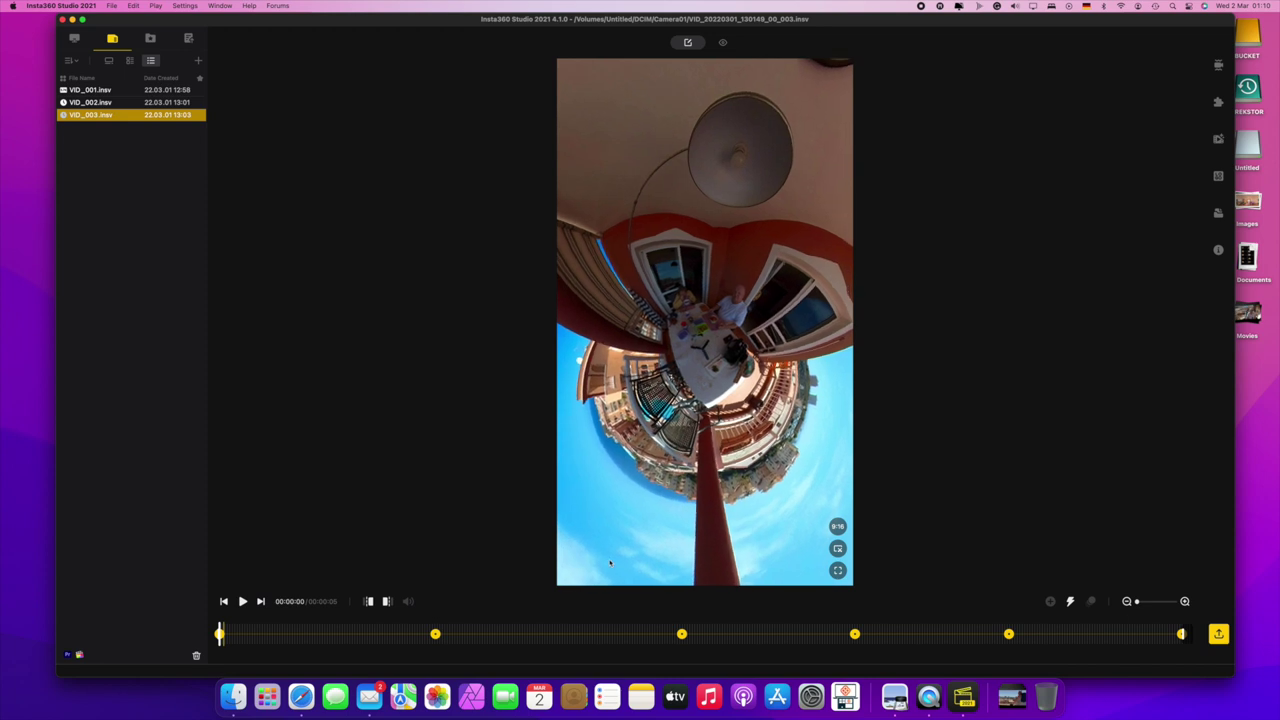
left_click(242, 601)
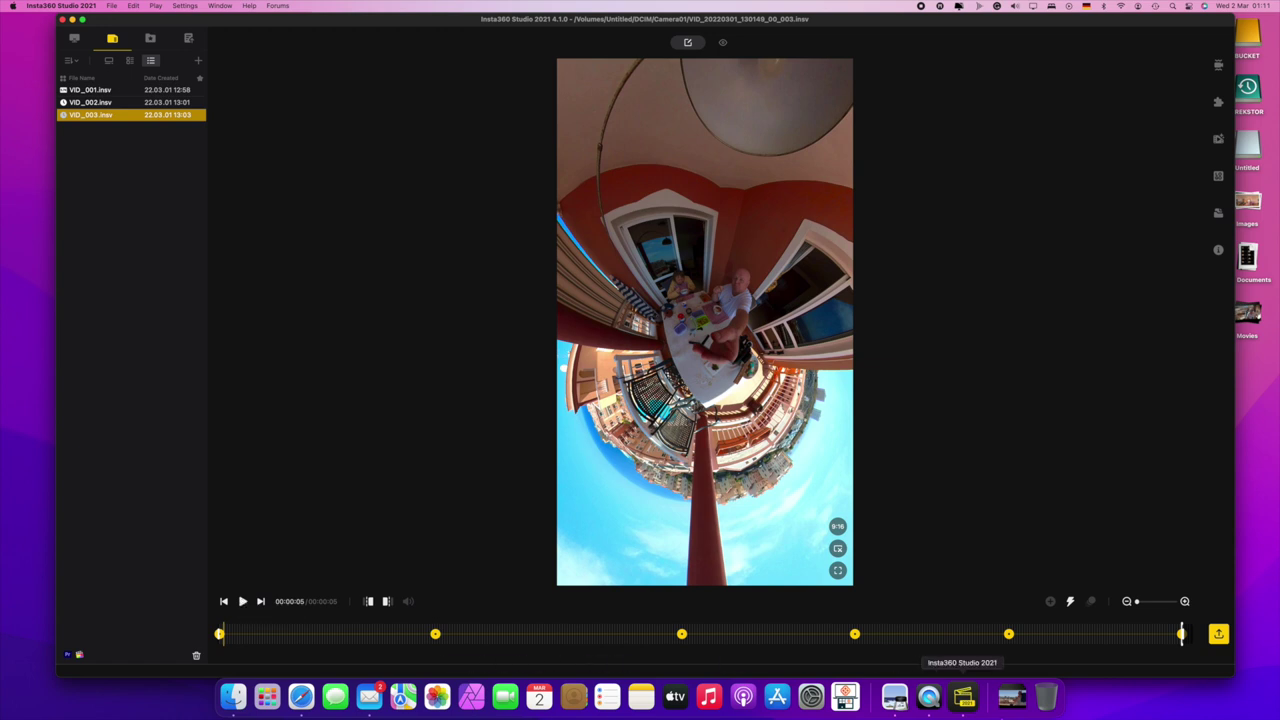
Step: Raise the bitrate to the maximum in the export settings and start exporting the 1080 x 1920 reframed video
left_click(1219, 638)
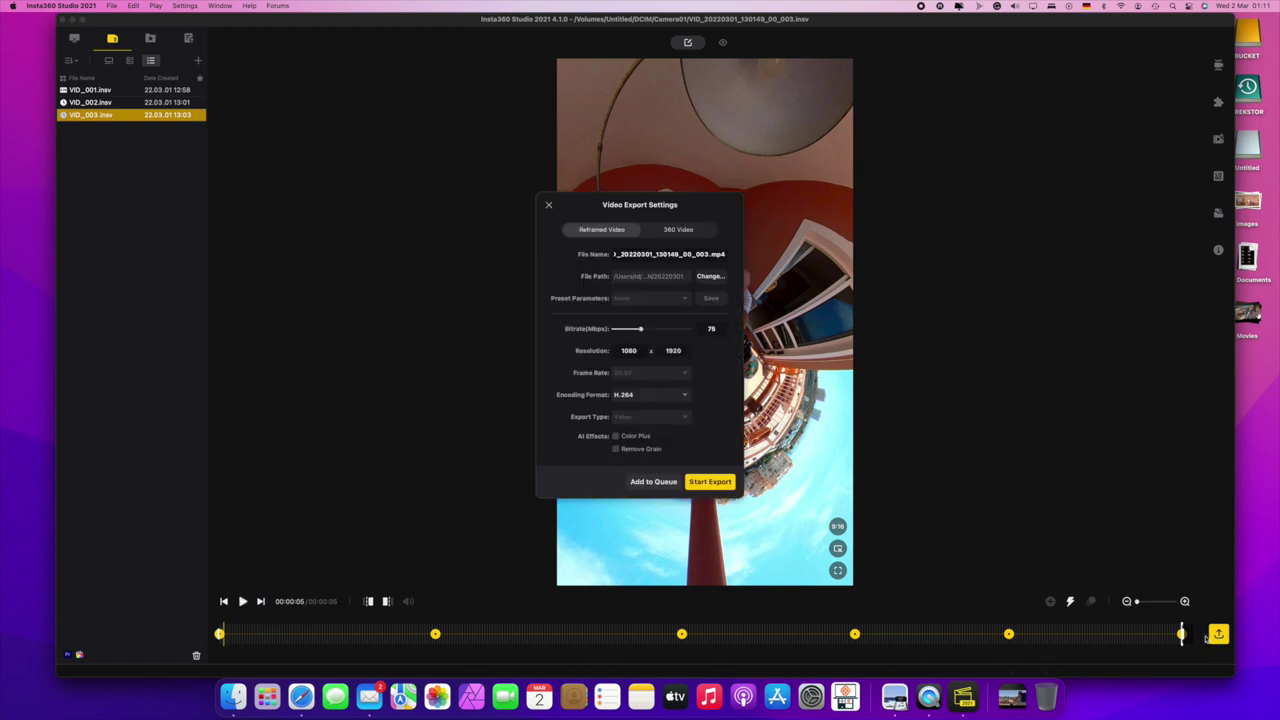
left_click_drag(642, 330, 700, 331)
left_click(688, 481)
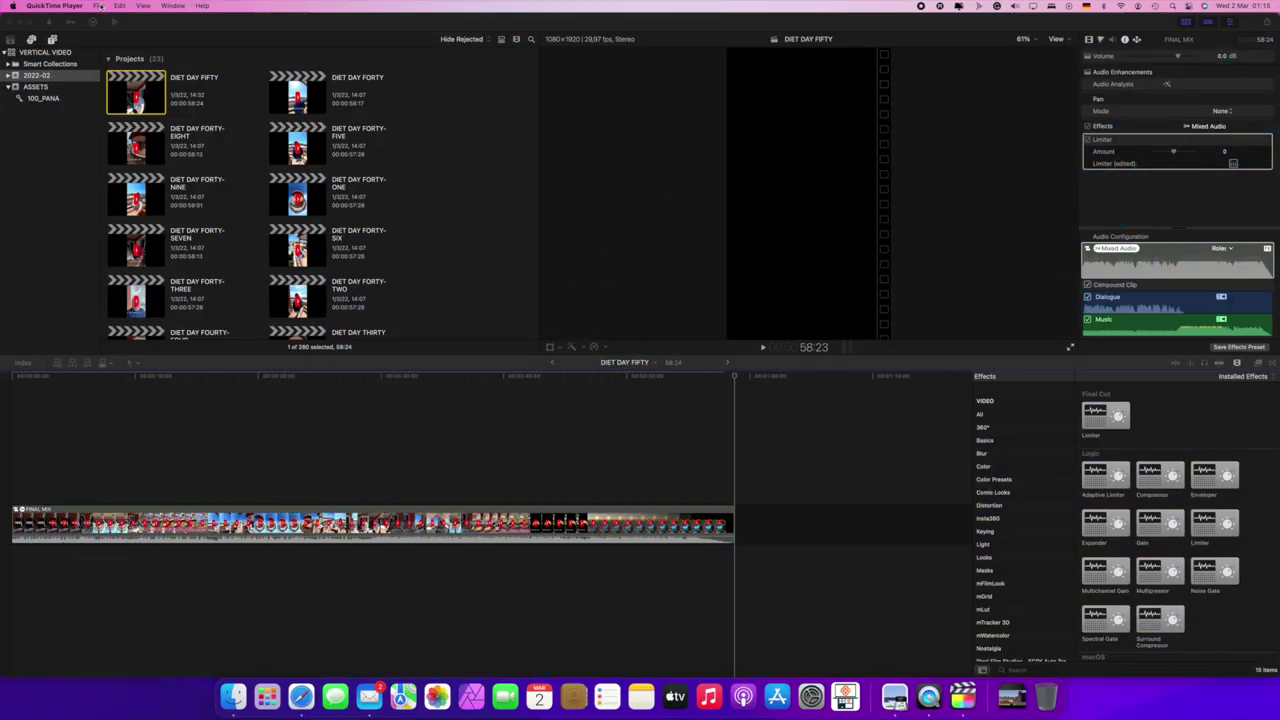
Step: Switch to Final Cut Pro and create a new event named 2022-03 in the VERTICAL VIDEO library
left_click(98, 6)
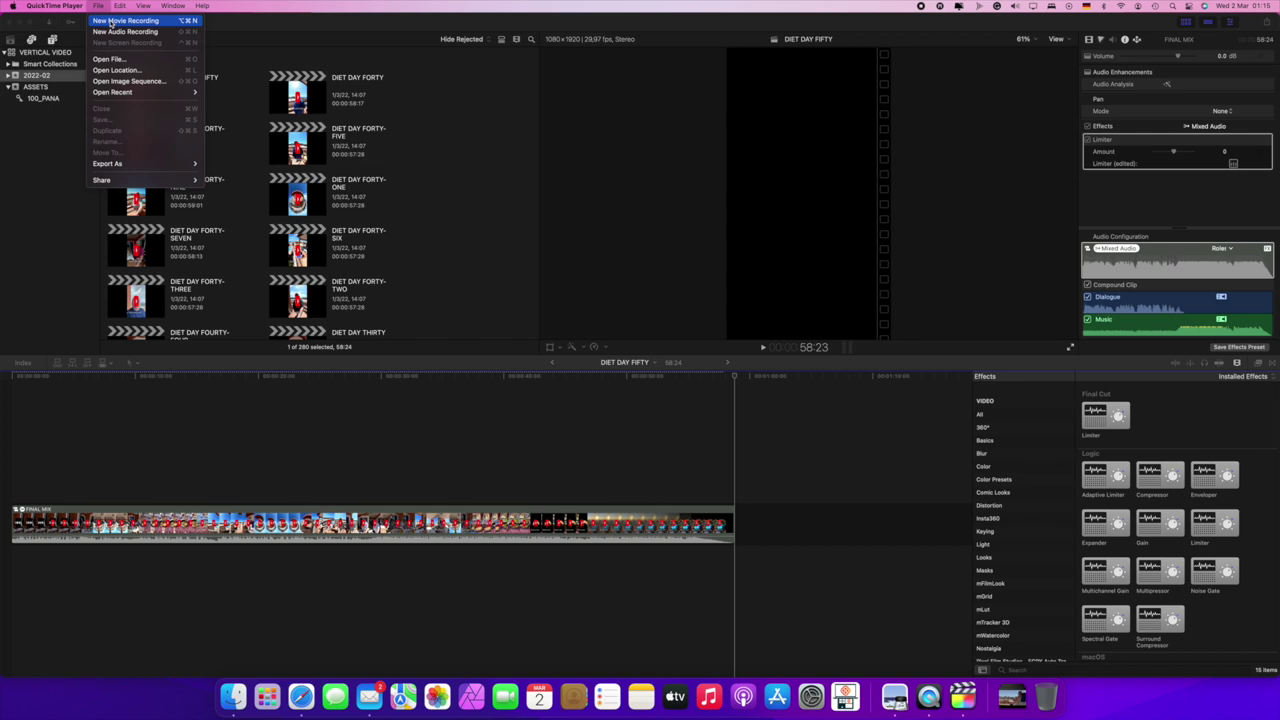
left_click(40, 128)
left_click(83, 6)
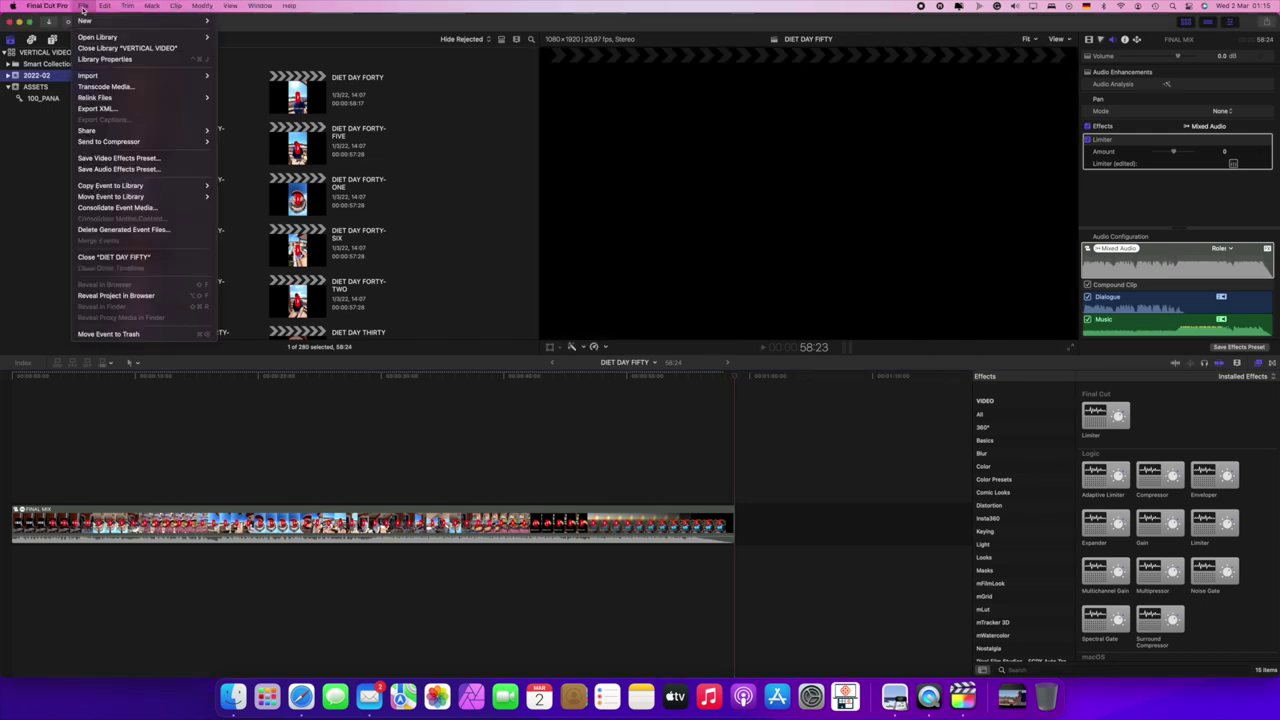
mouse_move(92, 21)
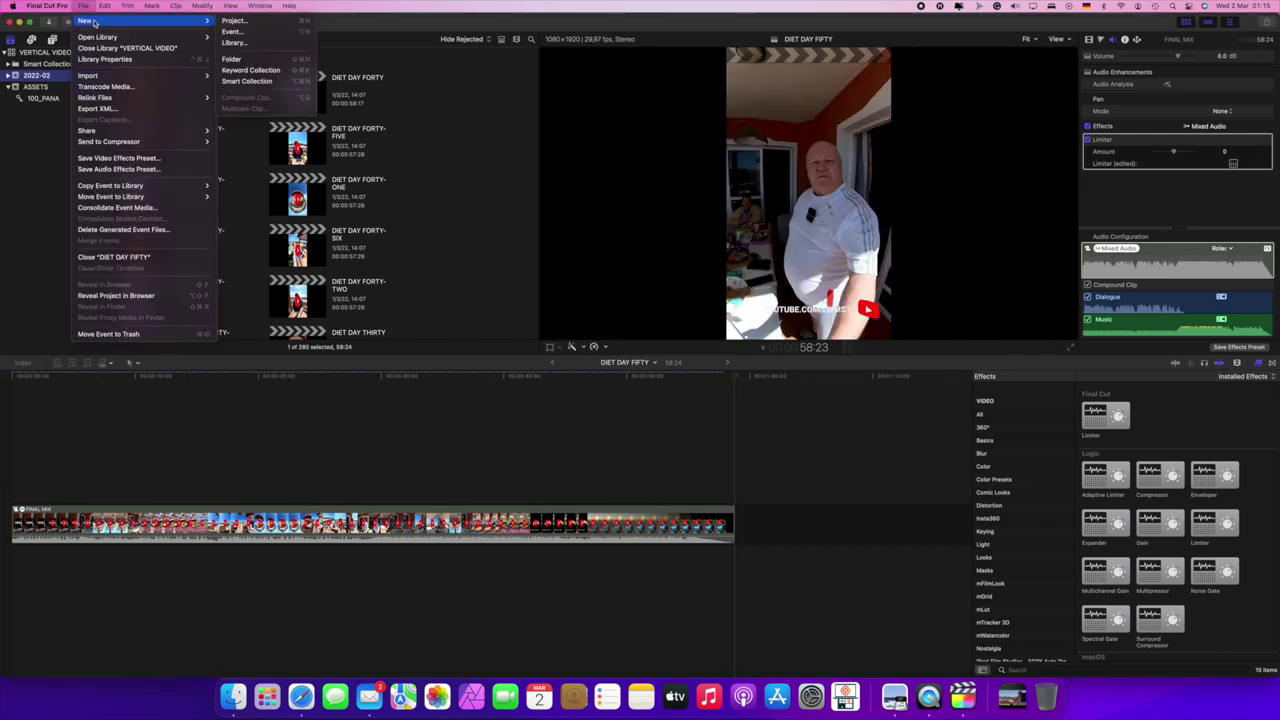
left_click(231, 33)
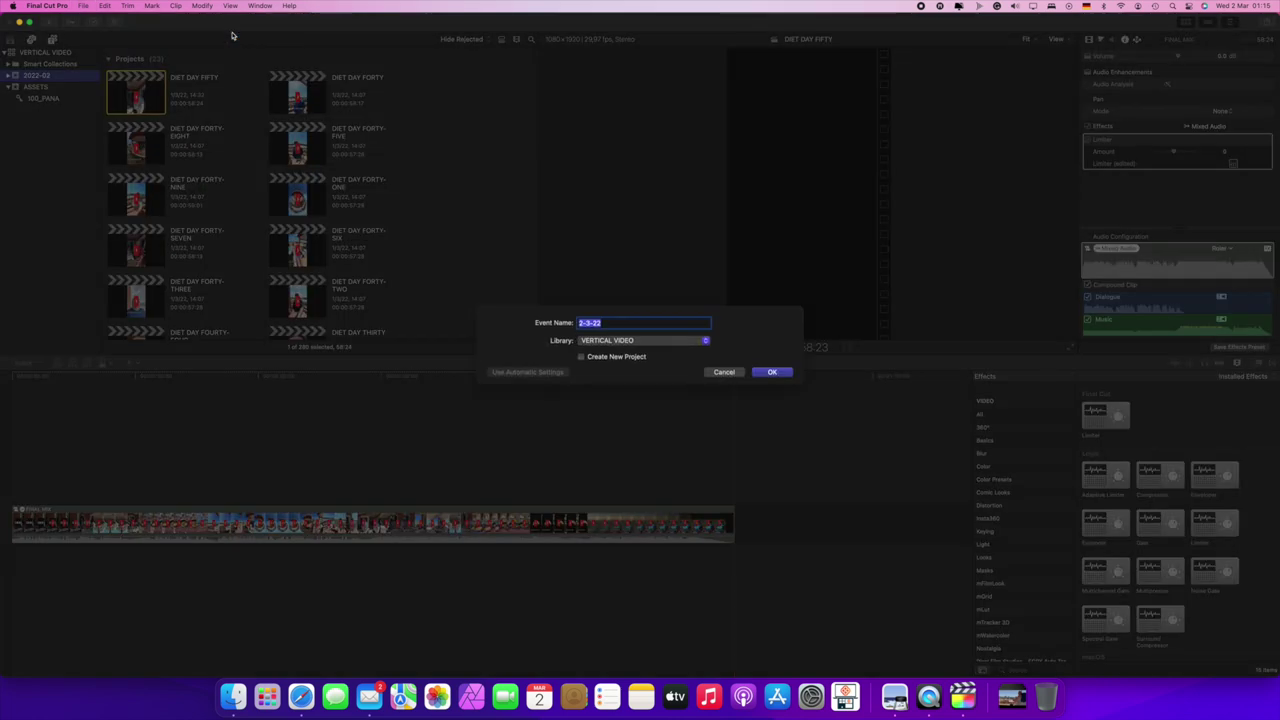
type("2022")
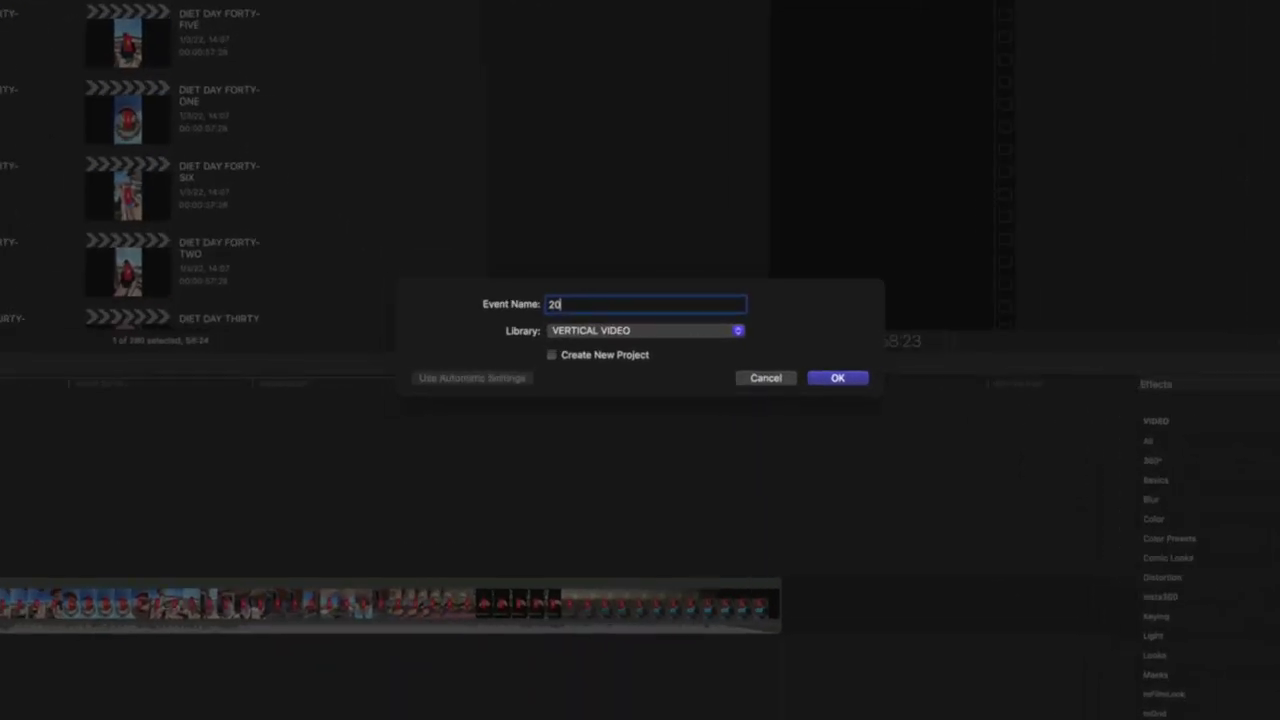
type("-03")
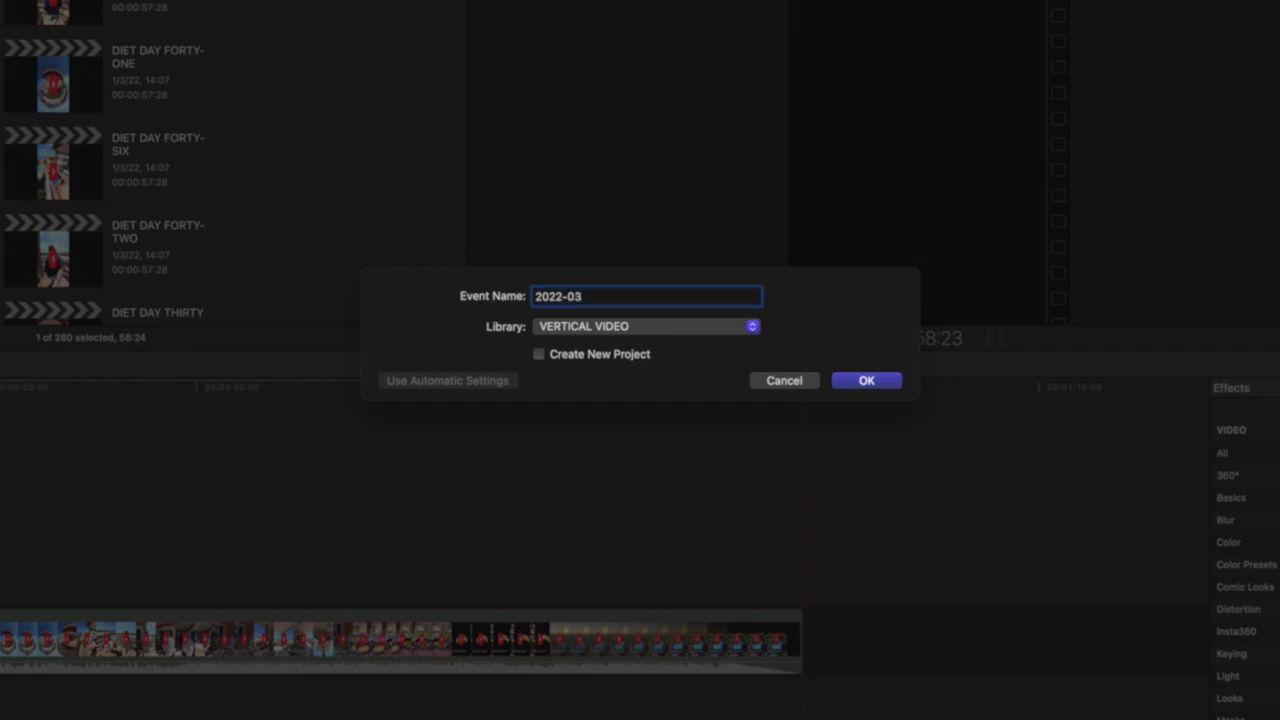
key("Return")
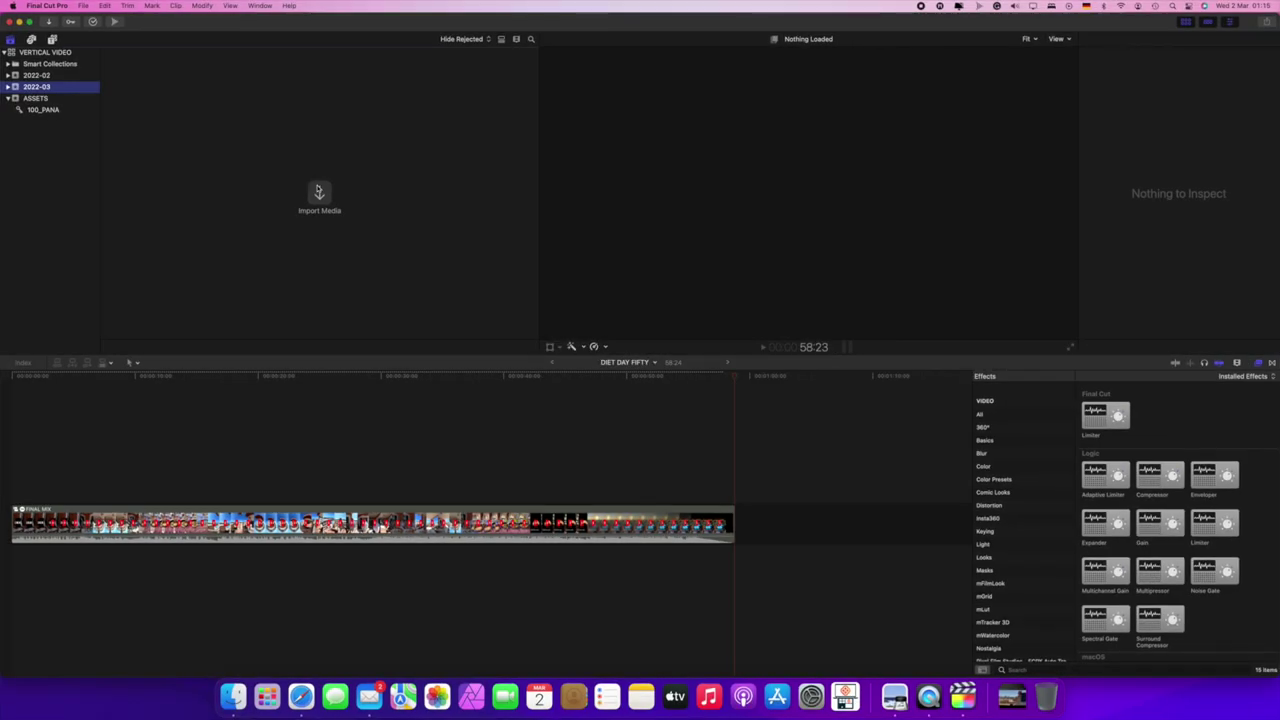
Step: Import the 20220301 folder from LEDERHOSEN into the 2022-03 event, leaving the files in place
left_click(319, 193)
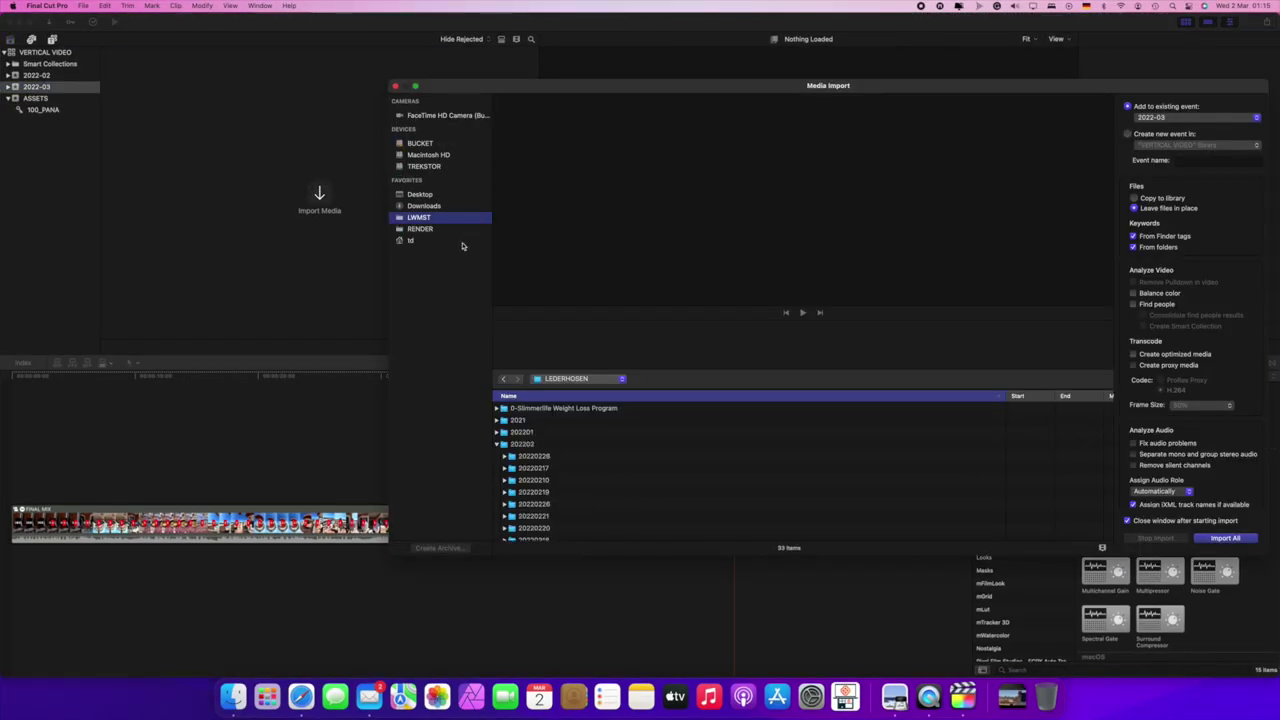
left_click(580, 398)
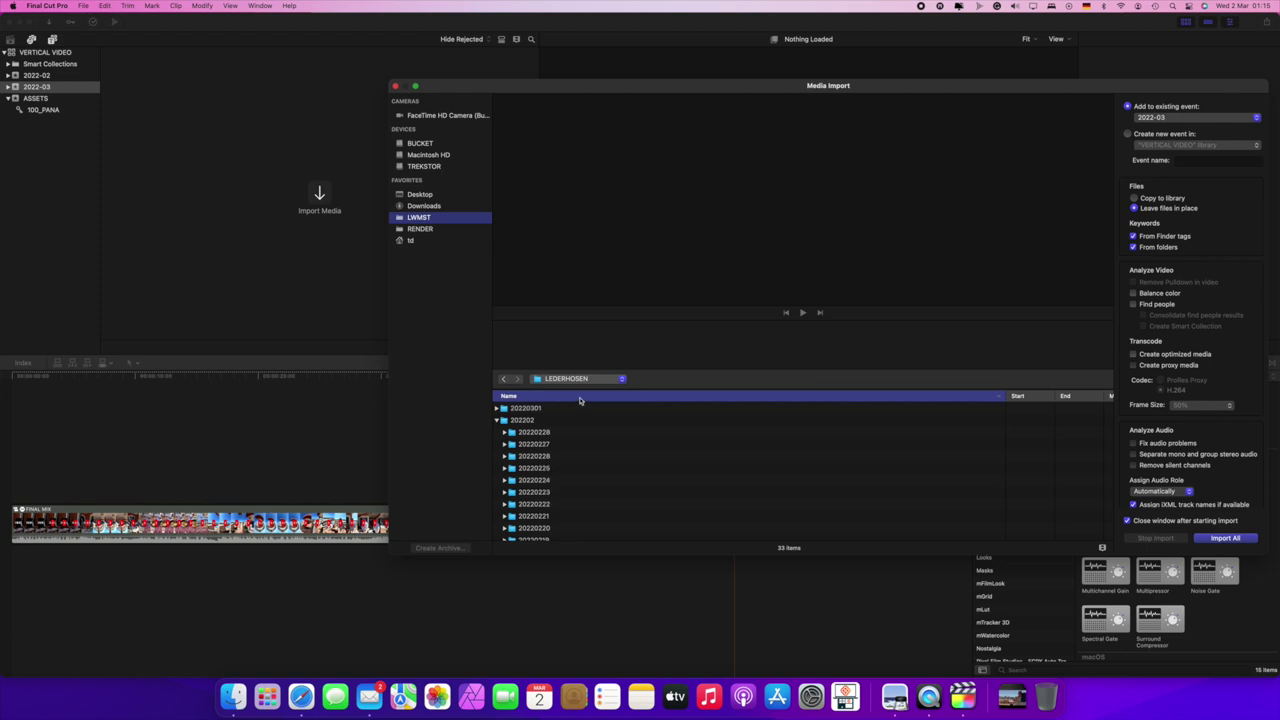
left_click(497, 421)
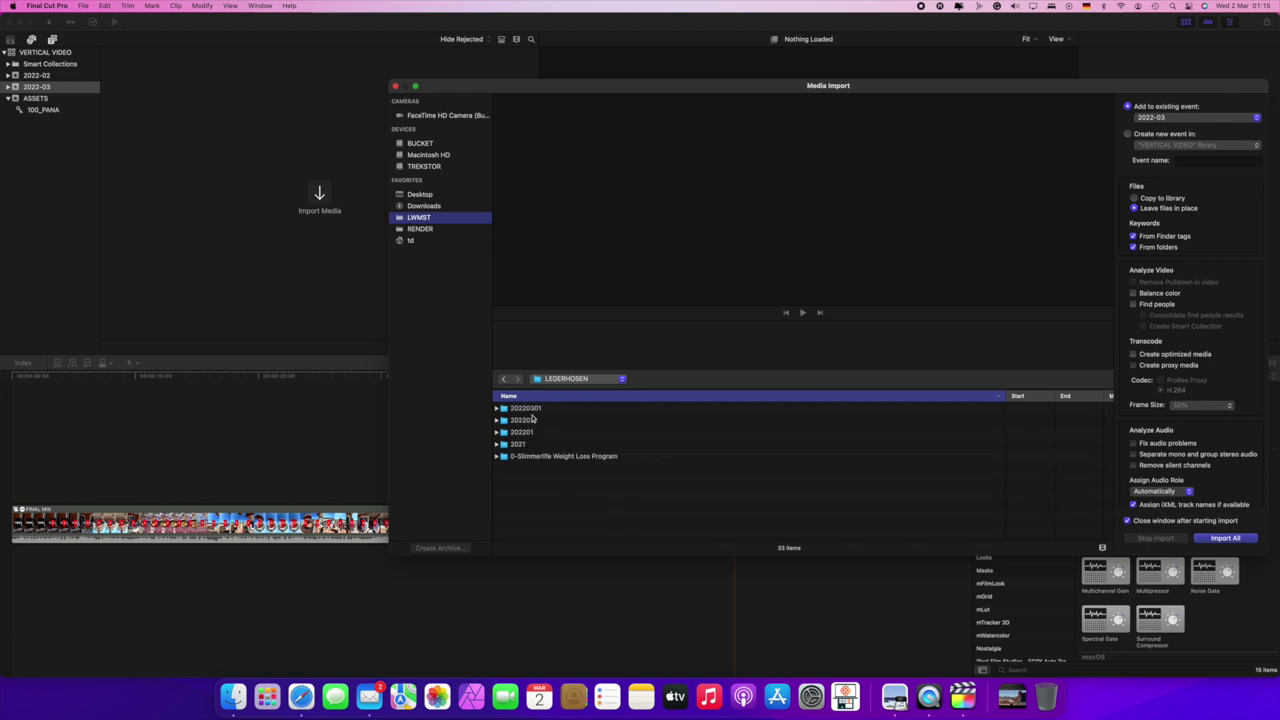
left_click(526, 409)
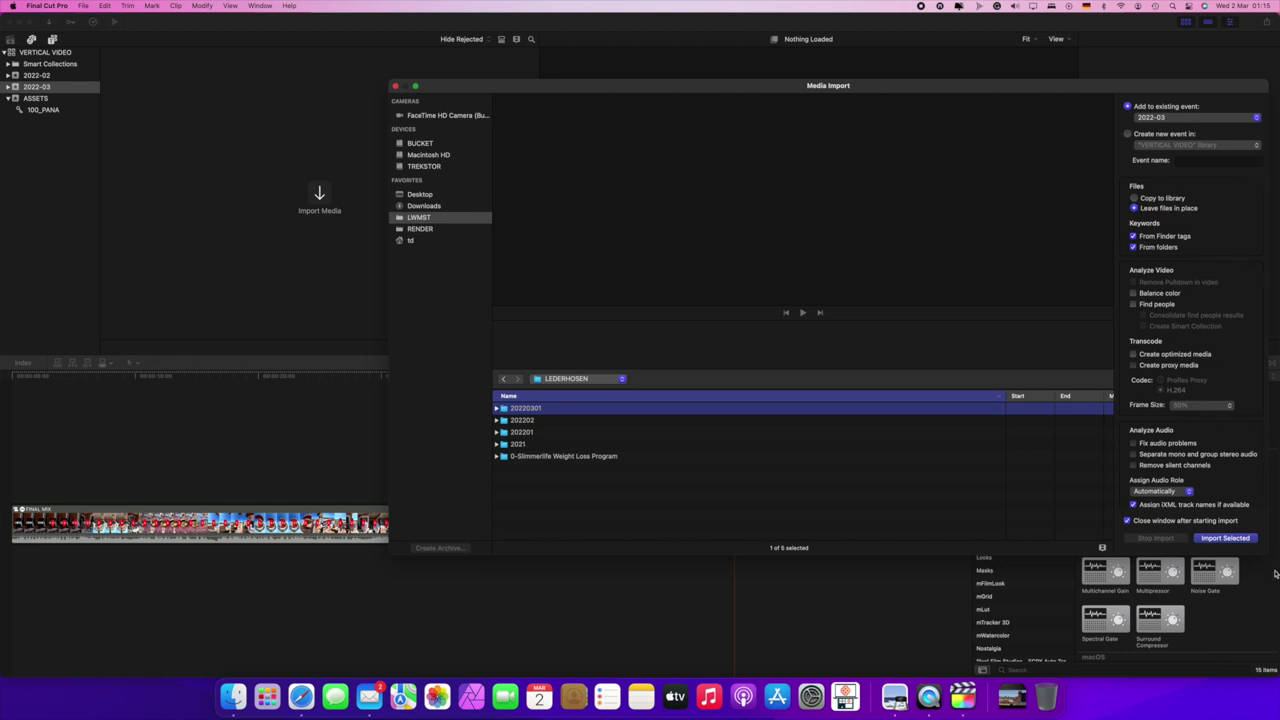
left_click(1224, 540)
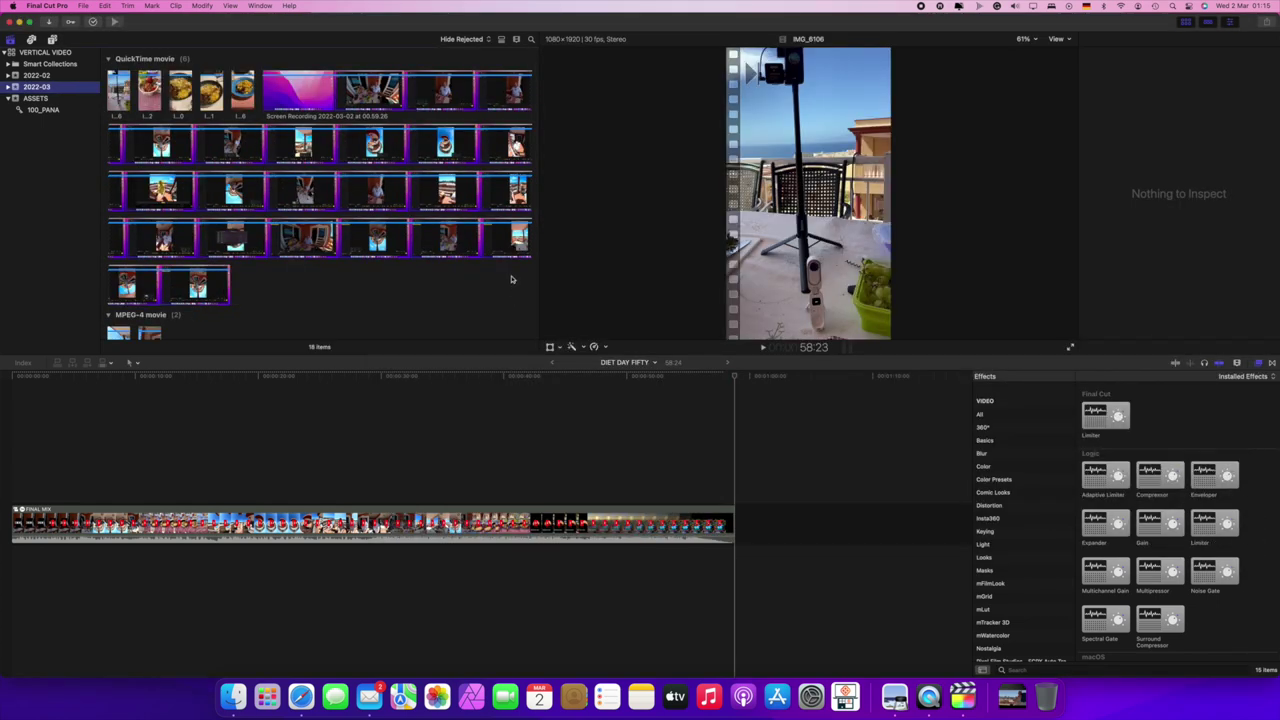
Step: Slightly enlarge the browser thumbnails and set the clip duration display to All so each clip has one thumbnail
left_click(517, 40)
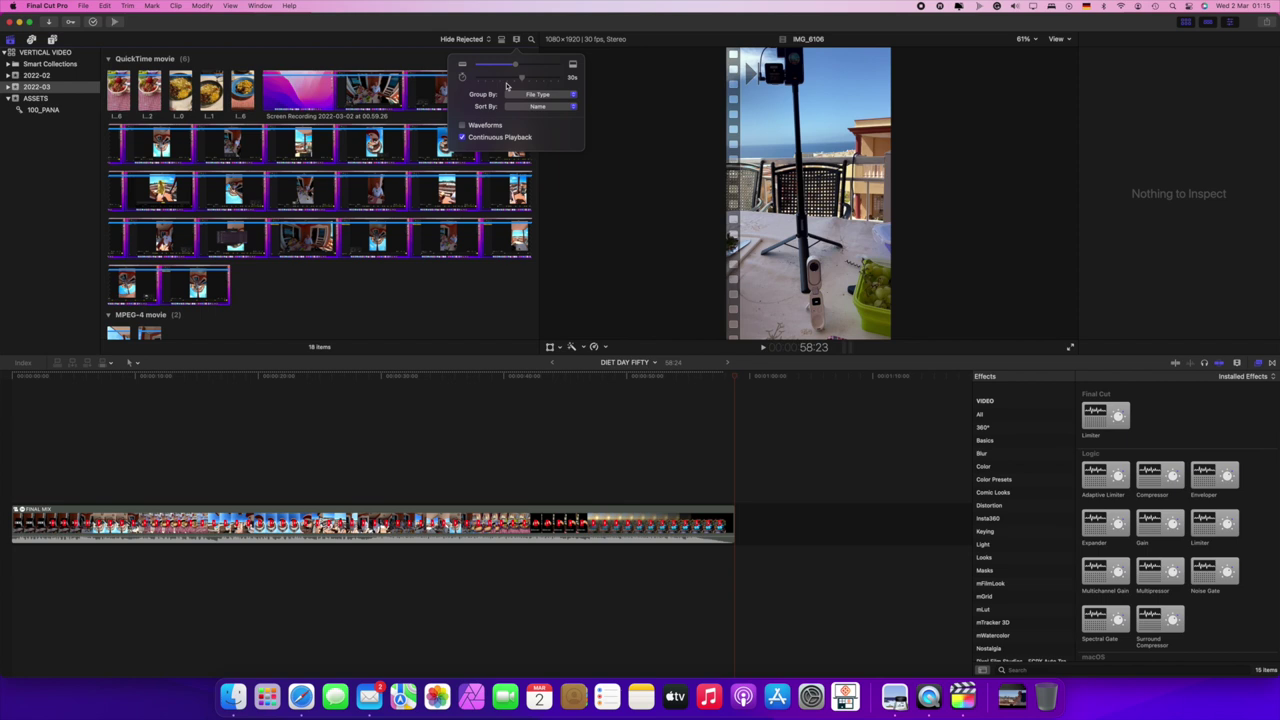
mouse_move(515, 67)
left_mouse_down()
mouse_move(467, 67)
mouse_move(477, 78)
mouse_move(518, 69)
left_mouse_up()
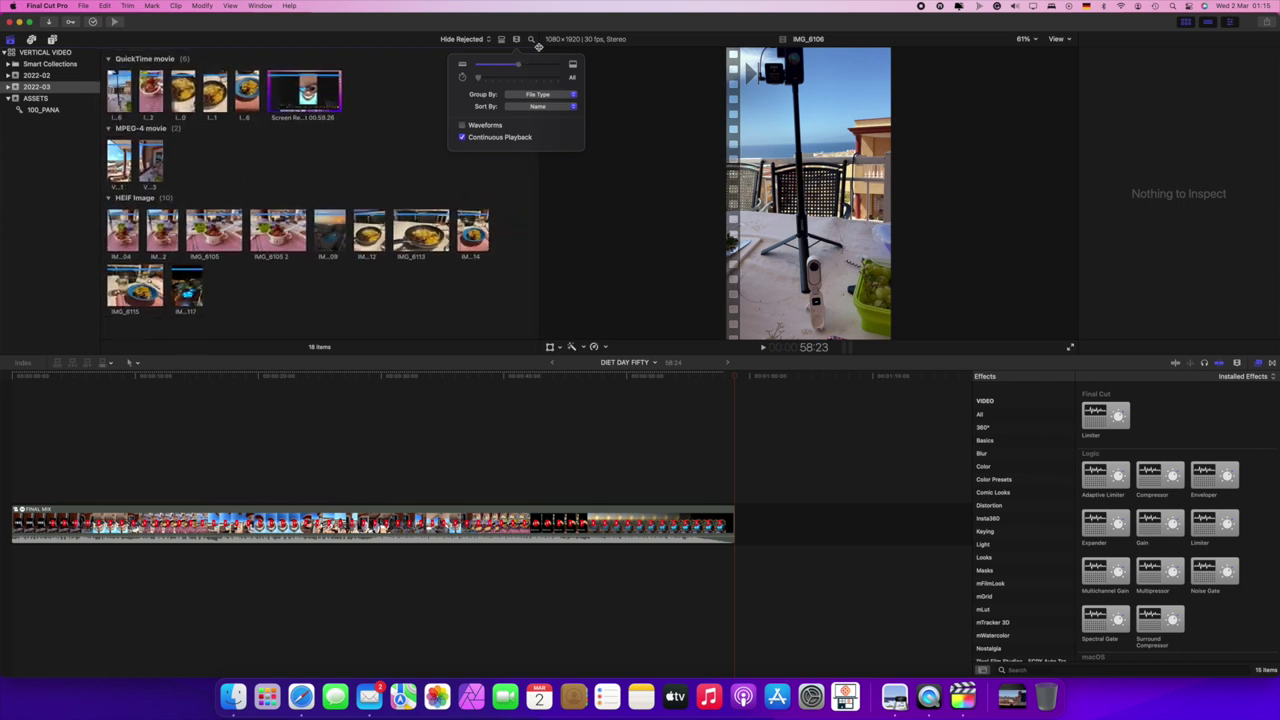
left_click(517, 41)
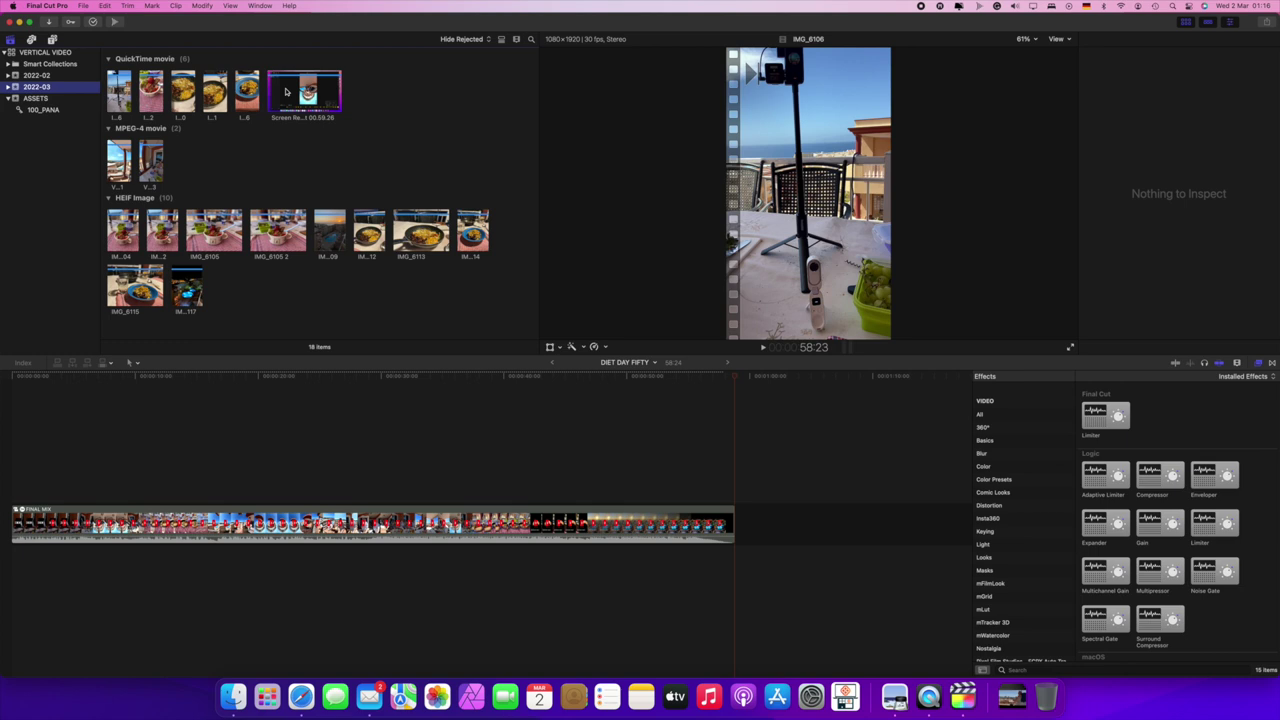
Step: Expand the 2022-03 event and look through its 20220301 and BTS keyword collections
left_click(8, 87)
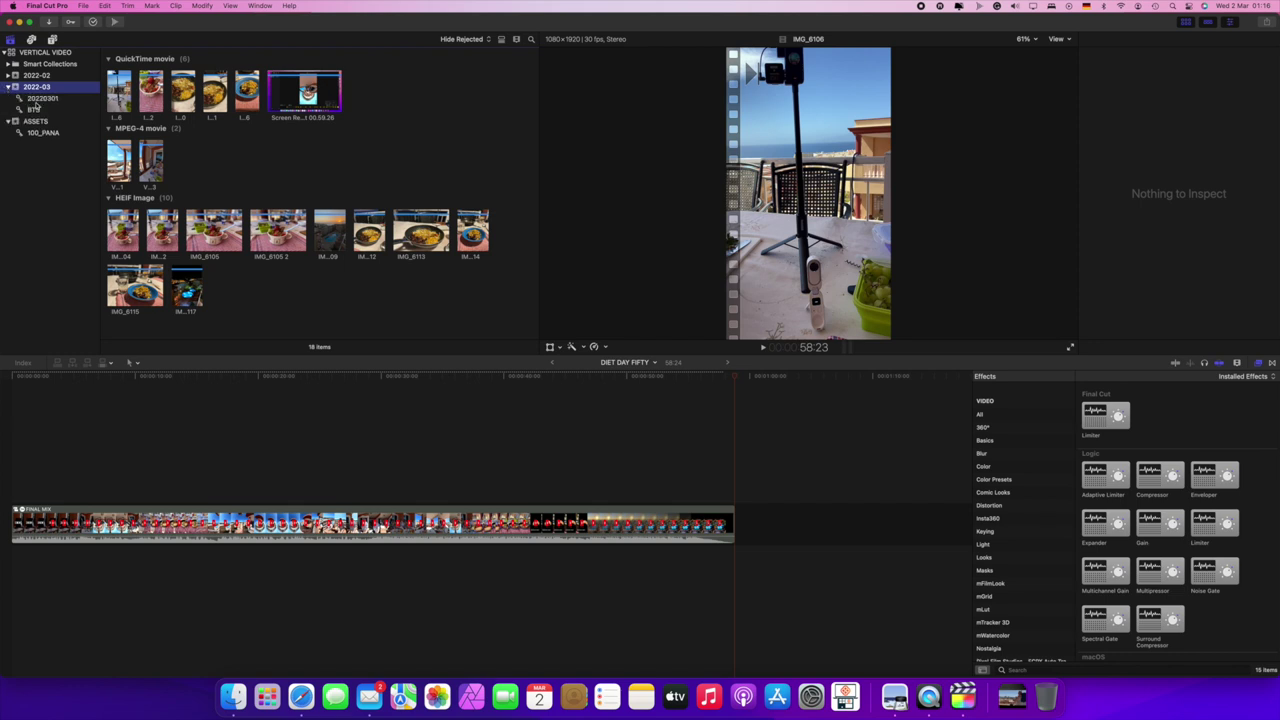
left_click(43, 99)
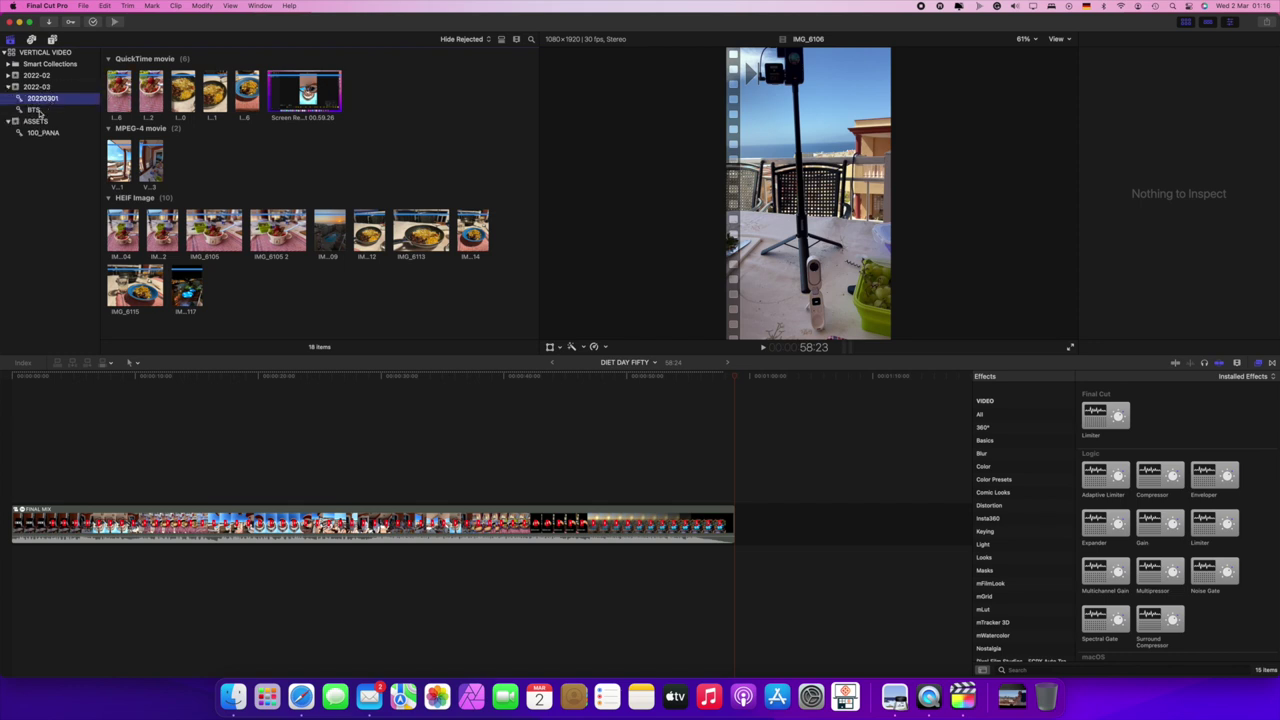
left_click(39, 112)
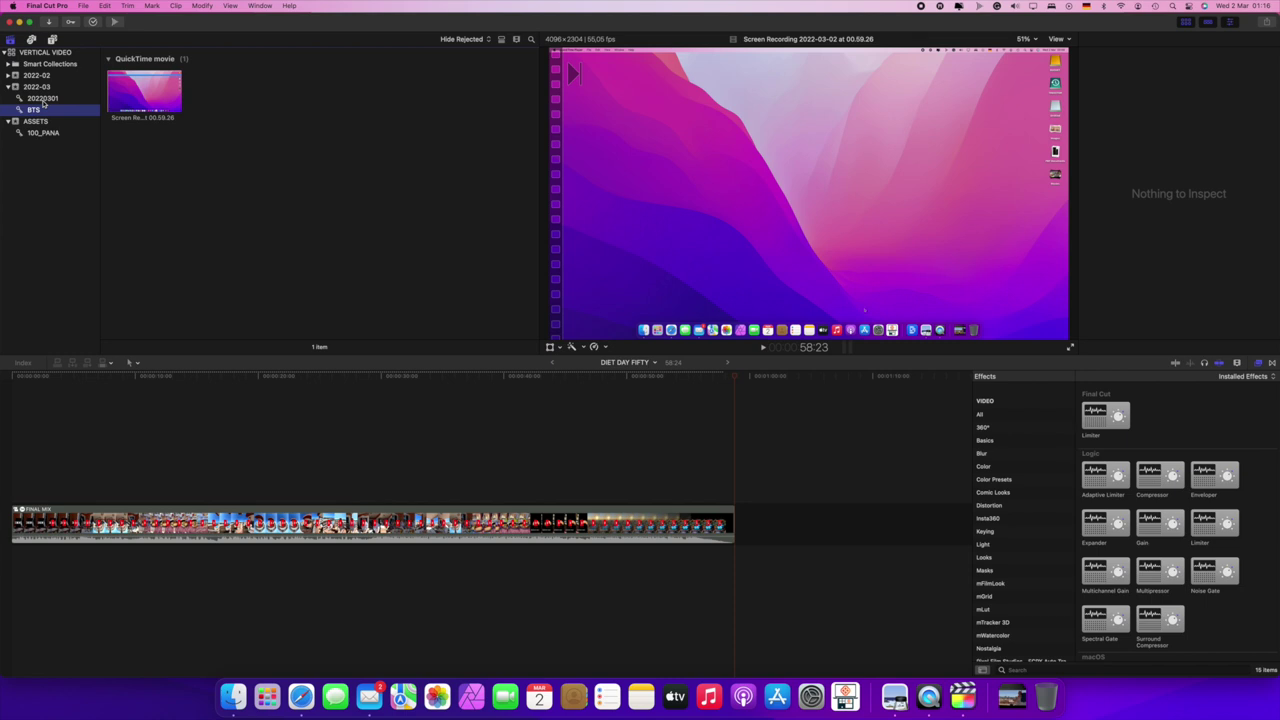
left_click(43, 100)
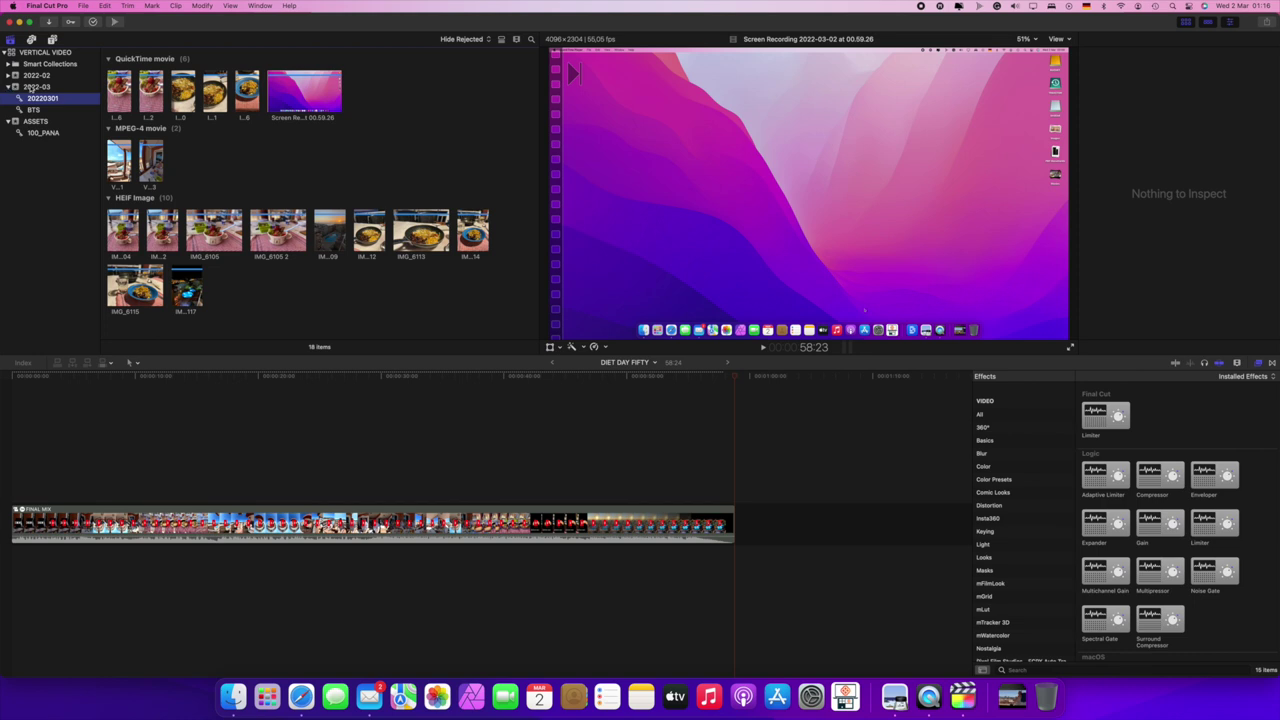
left_click(31, 88)
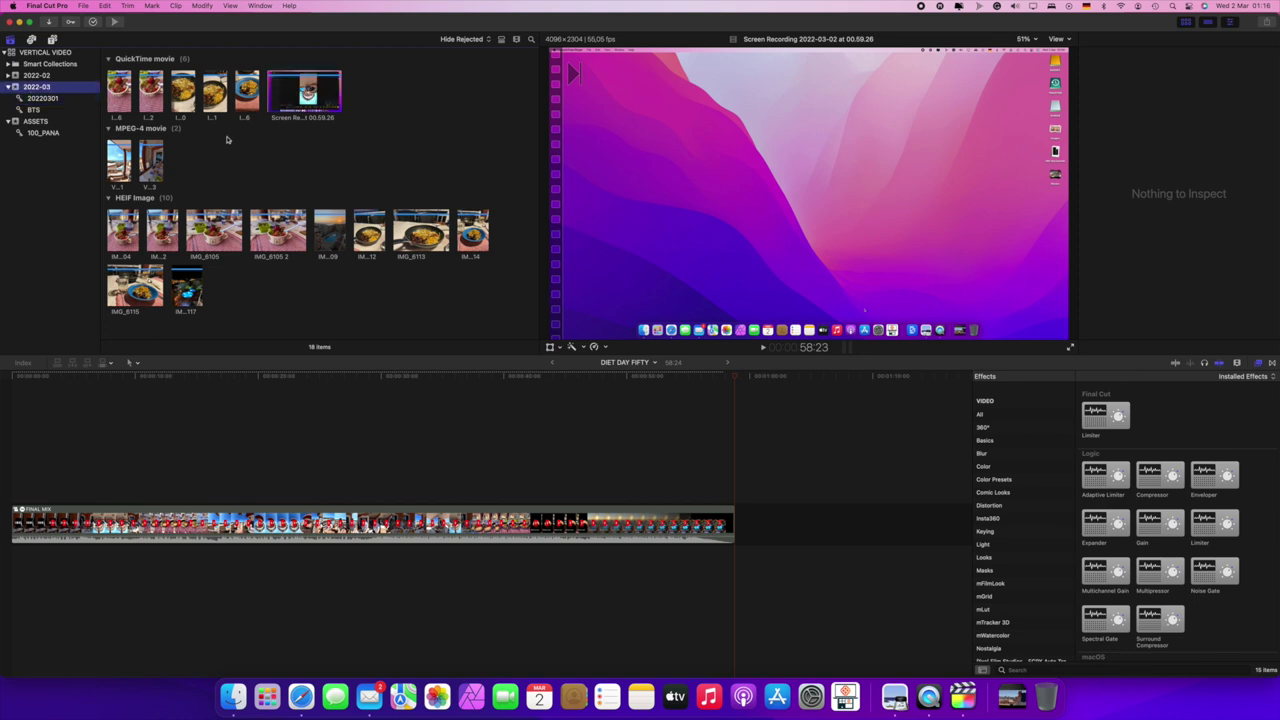
Step: Create a vertical 1080x1920, 29.97p project named DIET DAY FIFTY-TWO from the clip VID_20220301_125800_00_001 in the 2022-03 event
left_click(122, 168)
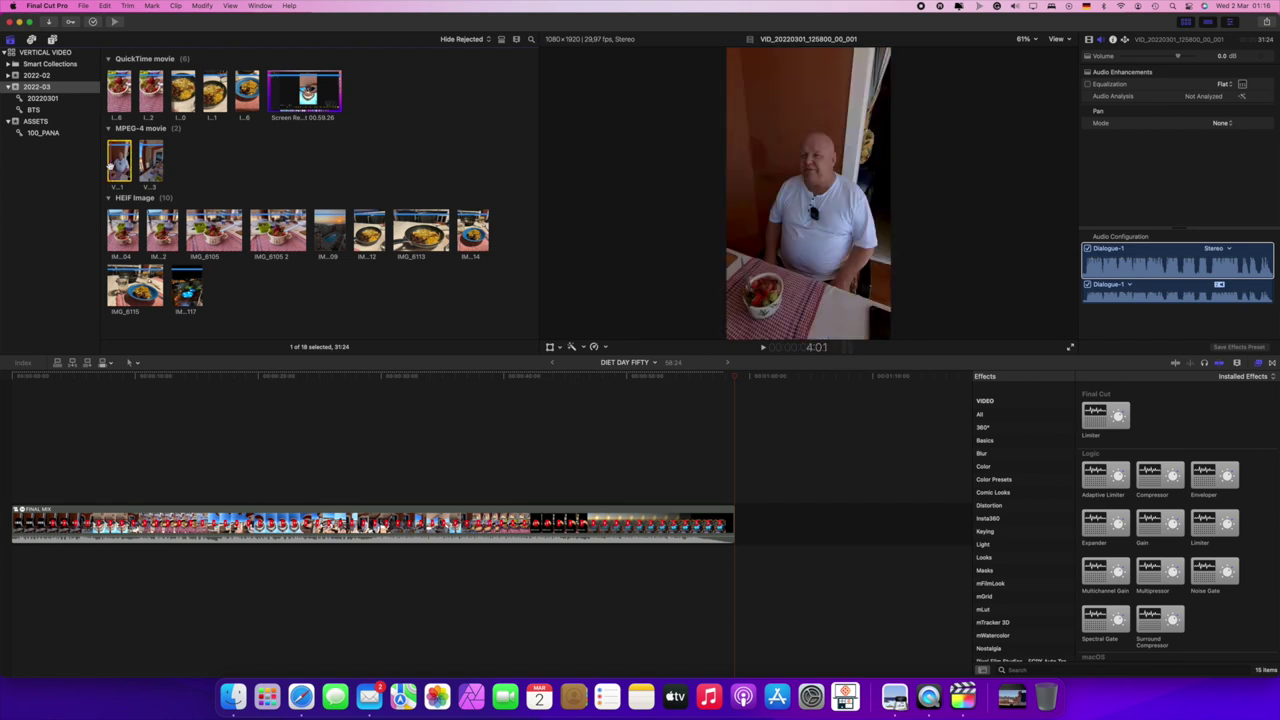
right_click(119, 162)
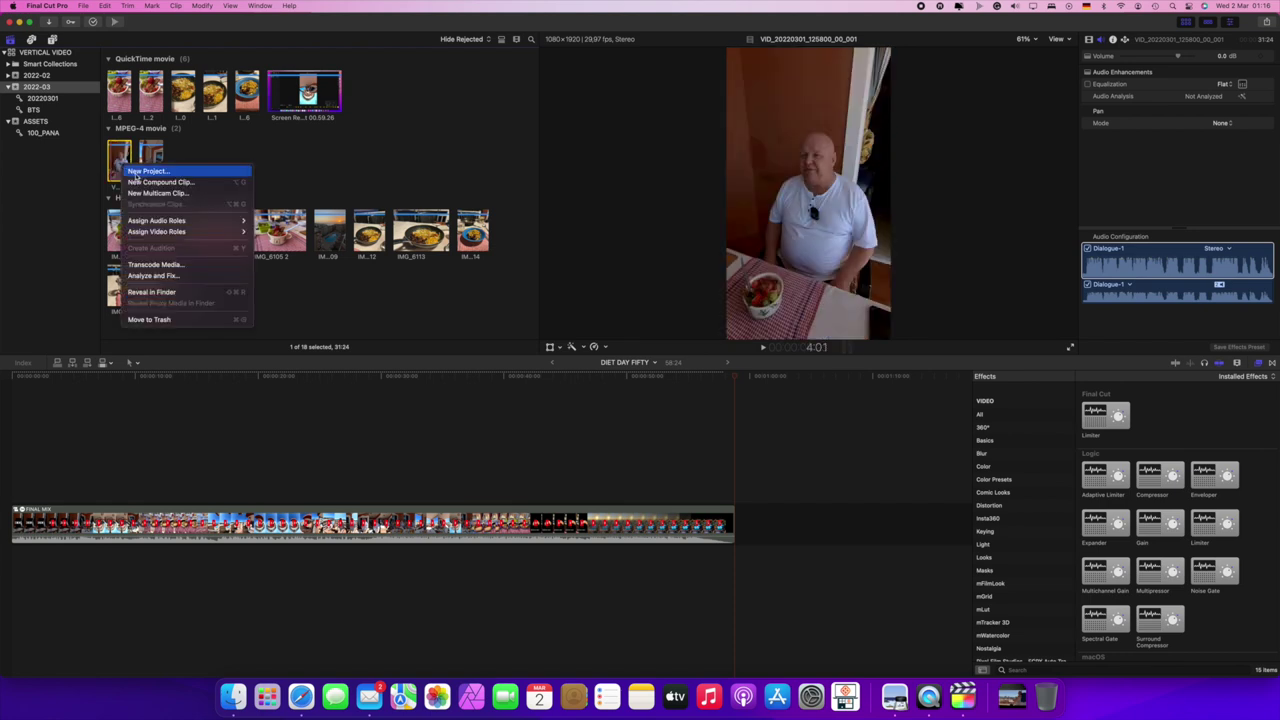
left_click(134, 171)
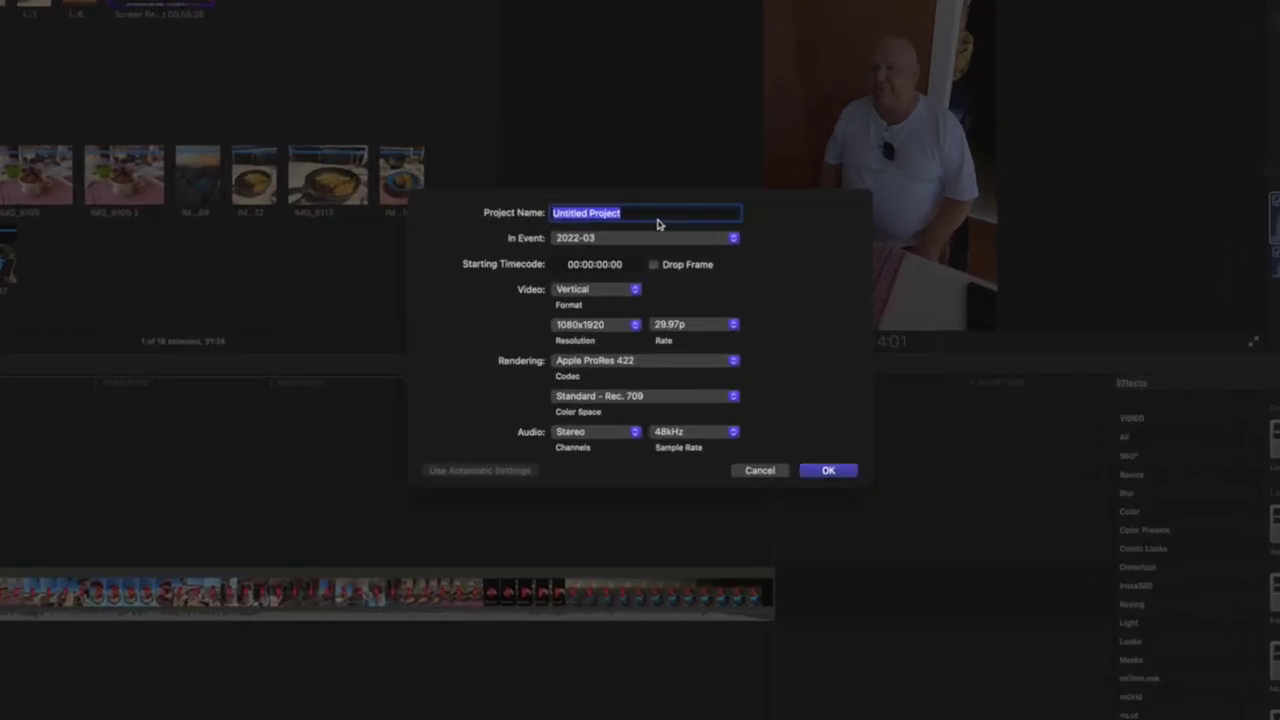
type("DIET")
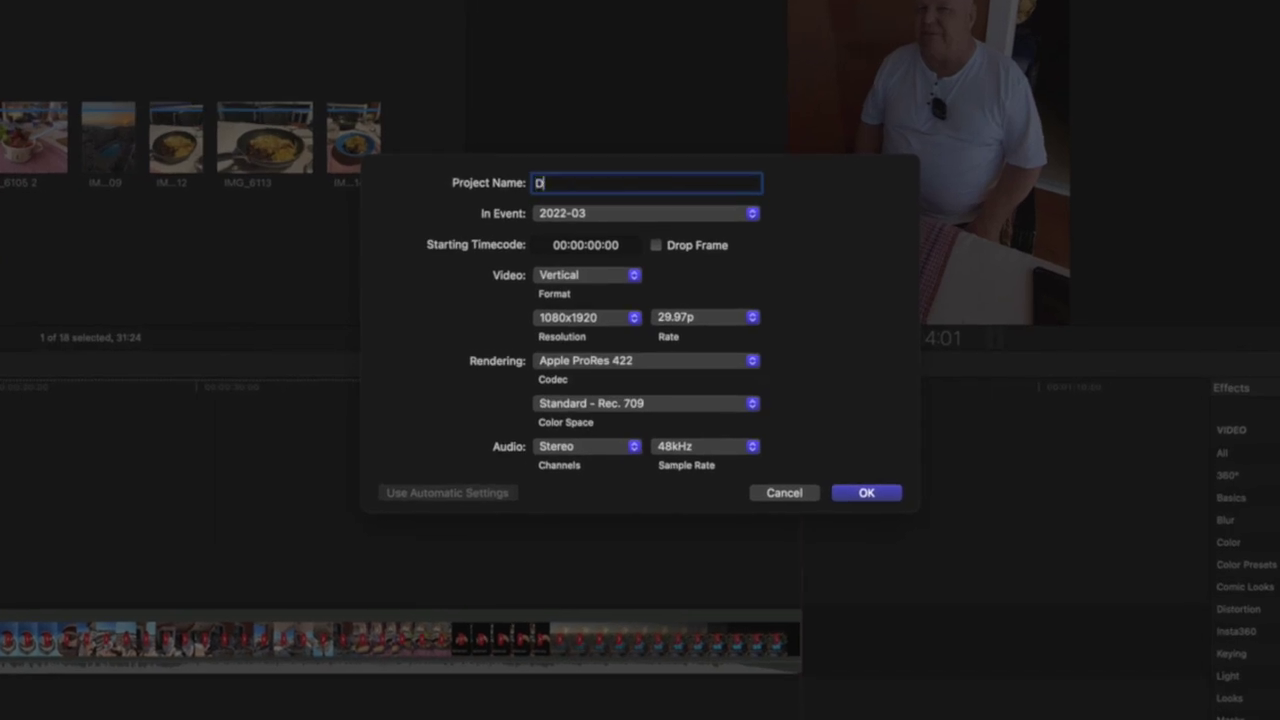
type(" DAY FIFTY-TWO")
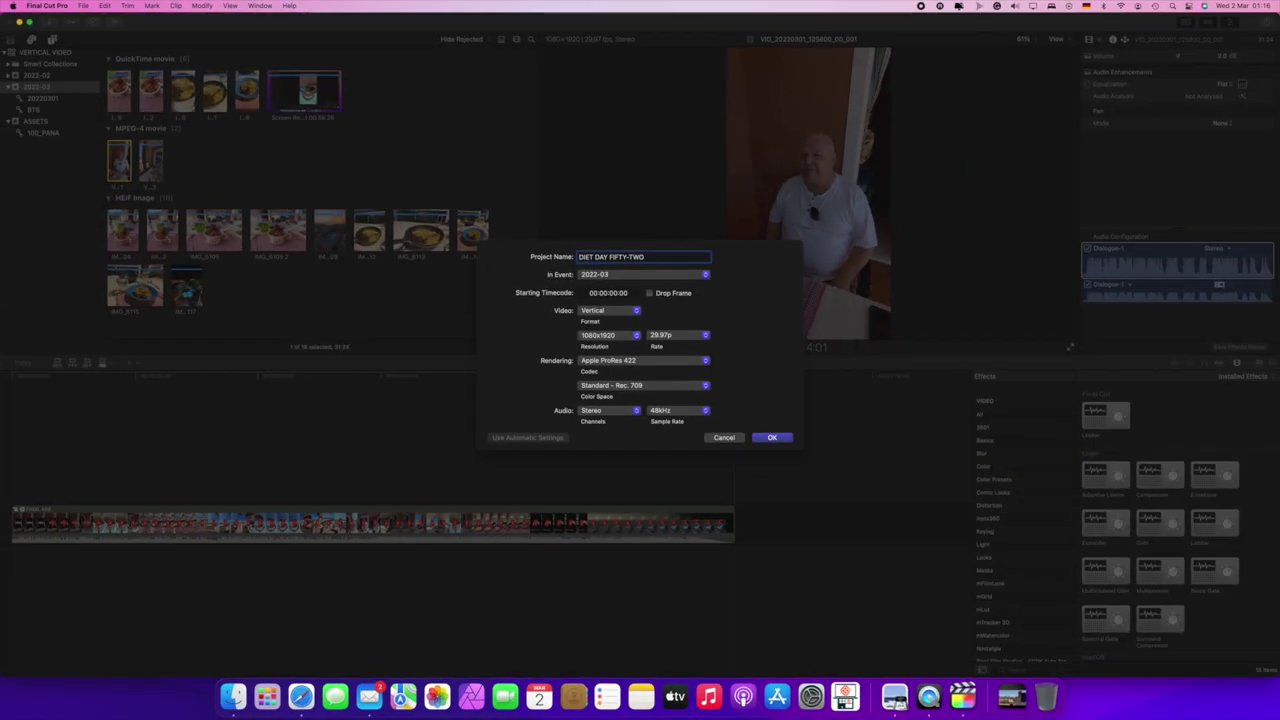
key("Return")
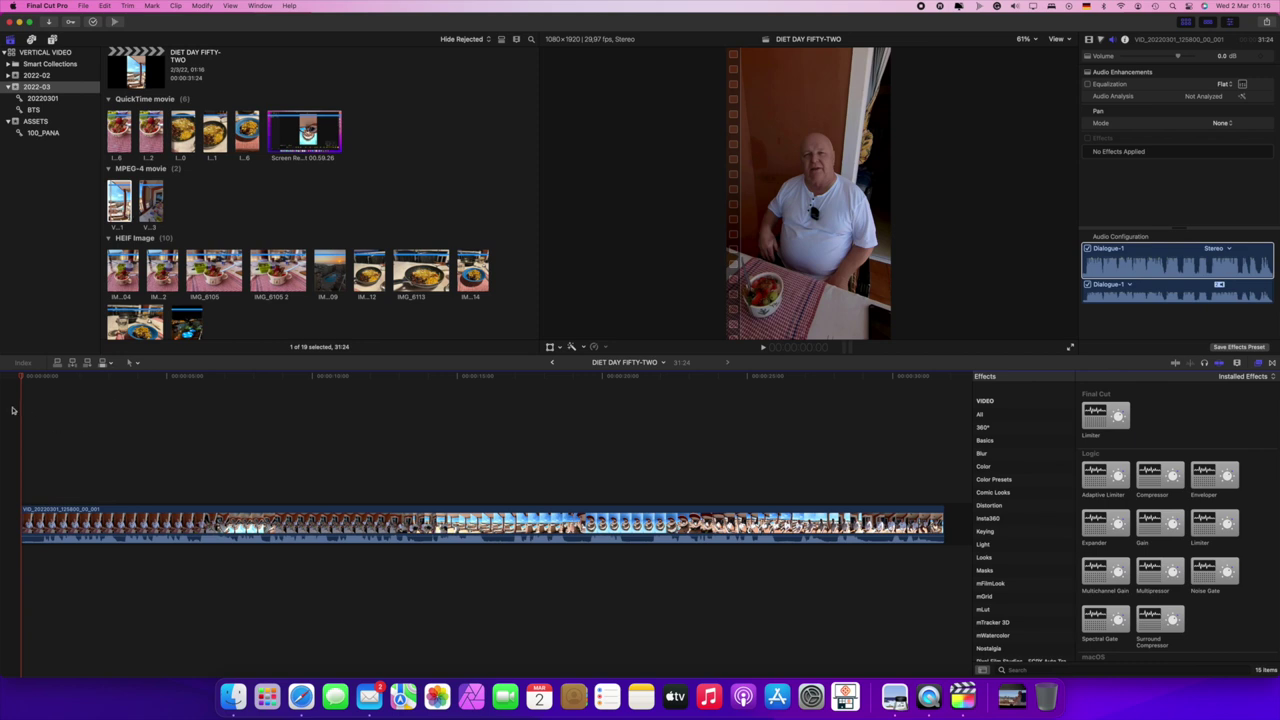
Step: Add the marked range of the "Nothing Makes Sense Anymore (Instrumental Version)" track from ASSETS beneath the video, starting at the project's beginning
left_click(33, 125)
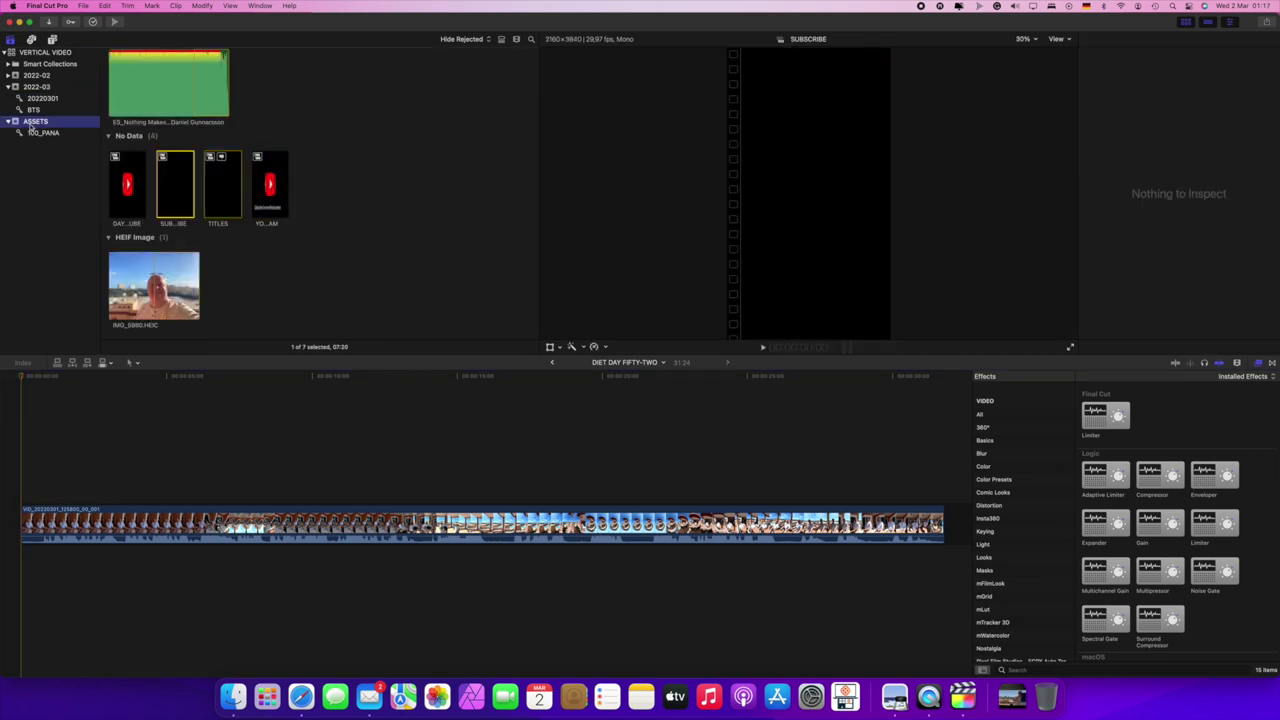
left_click(204, 106)
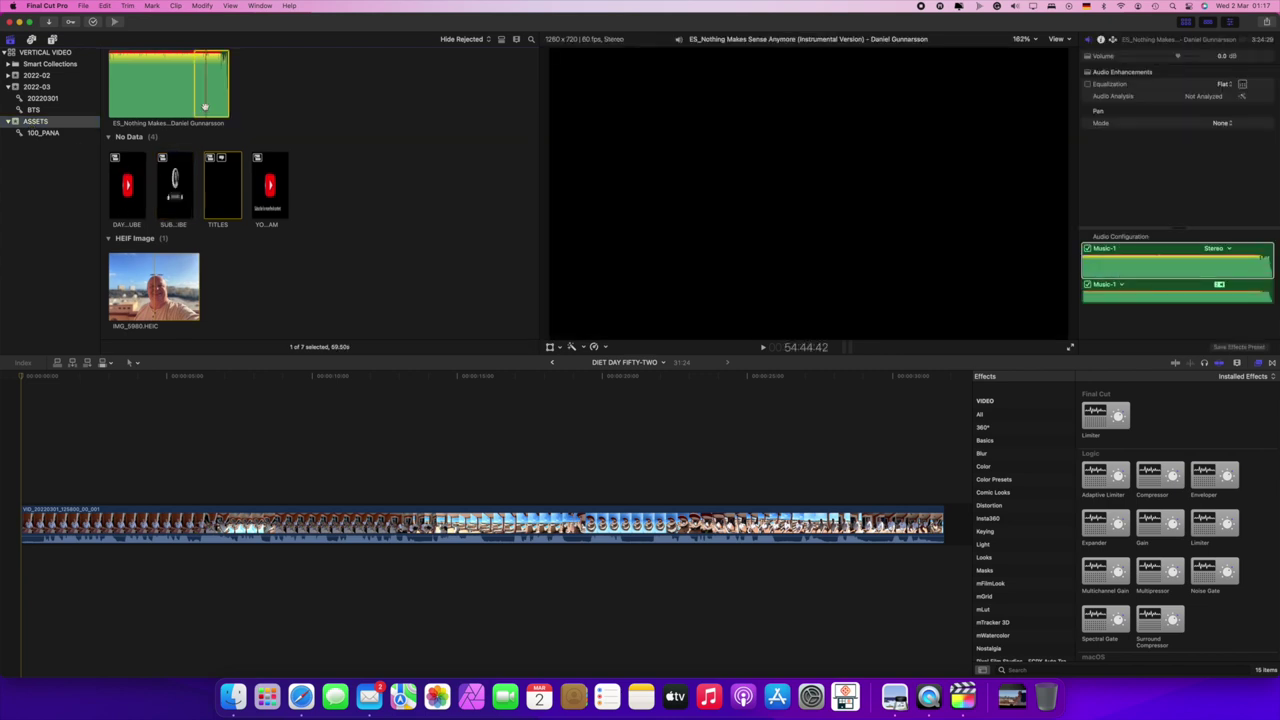
key("d")
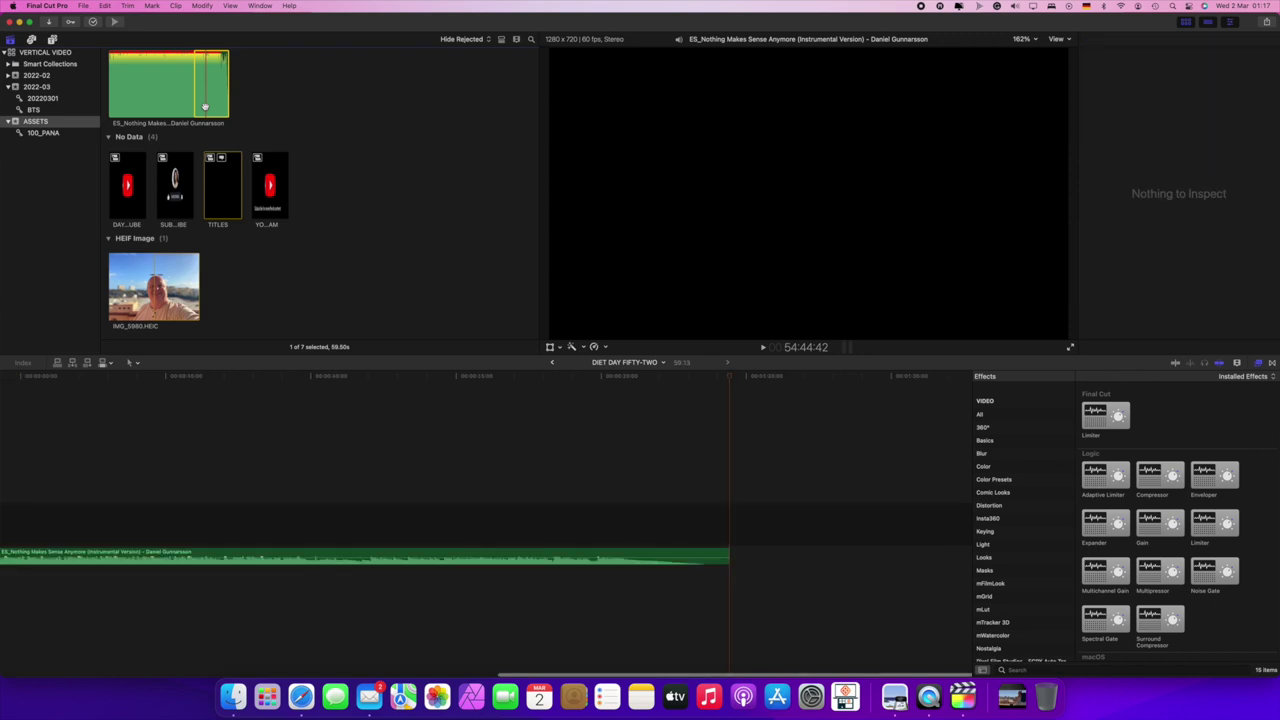
left_click(392, 432)
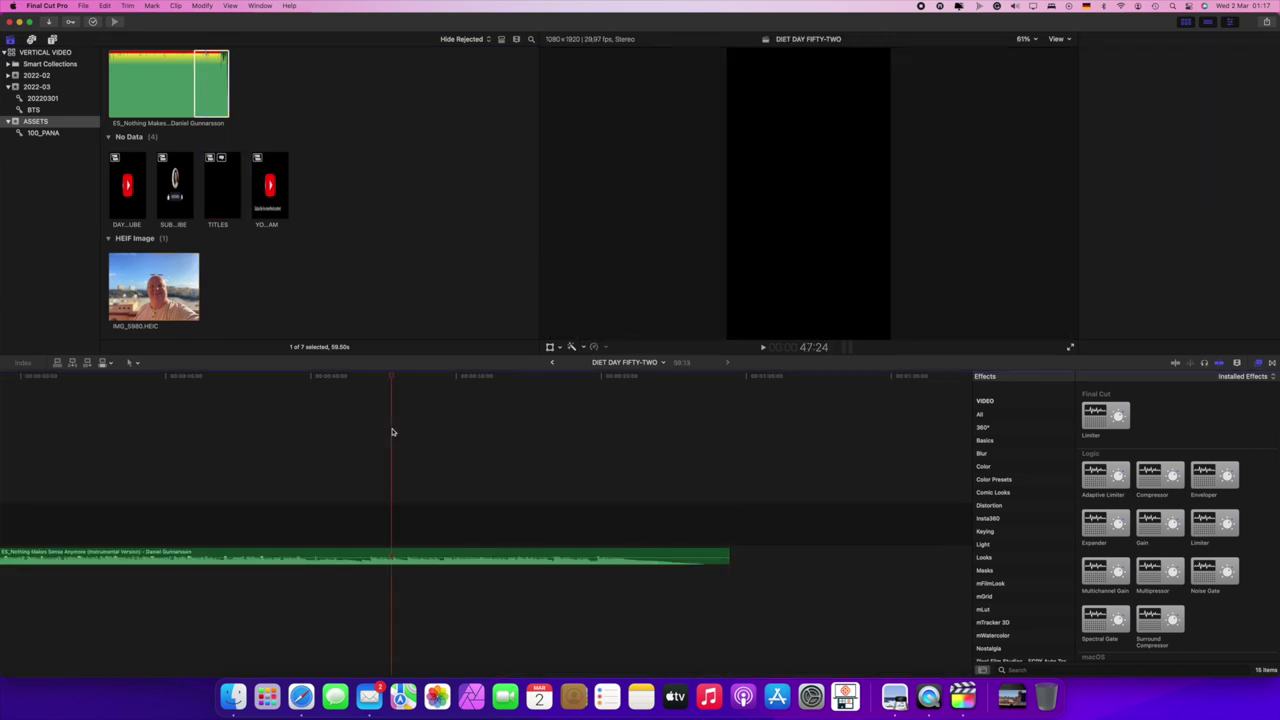
key("shift+z")
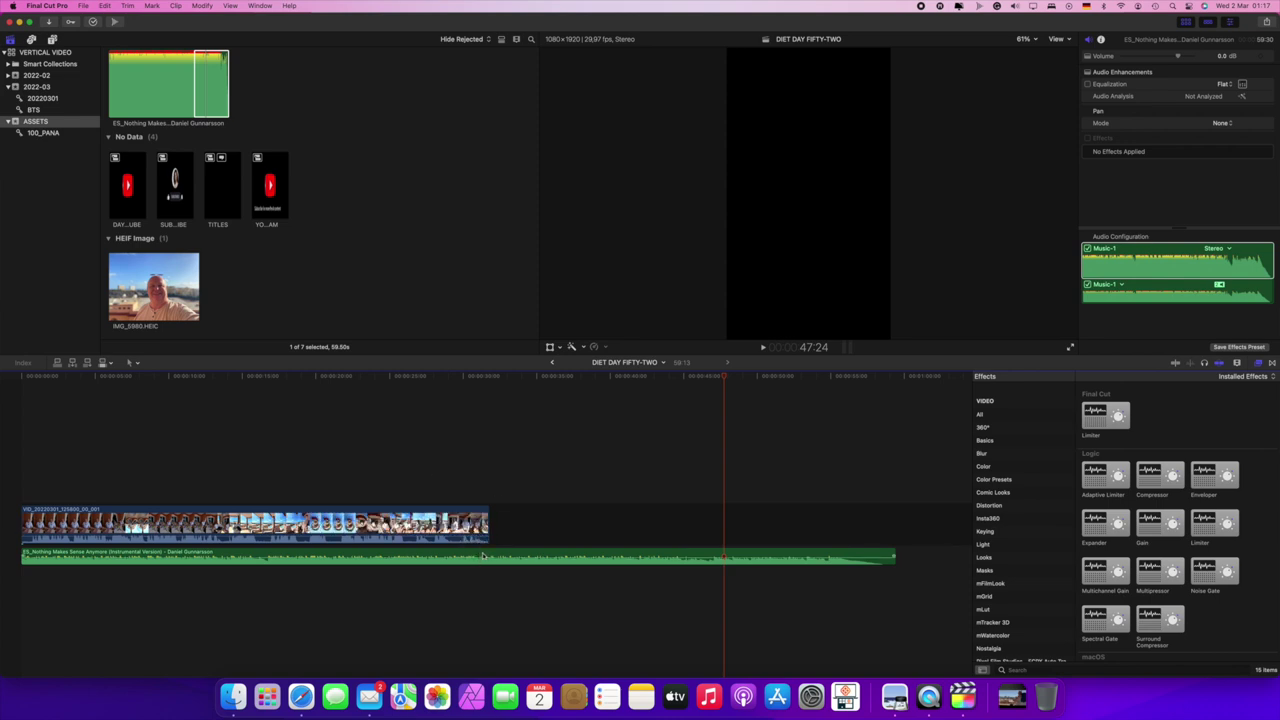
Step: Select the music range running under the video clip and lower its volume there
key("r")
left_click_drag(483, 556, 22, 554)
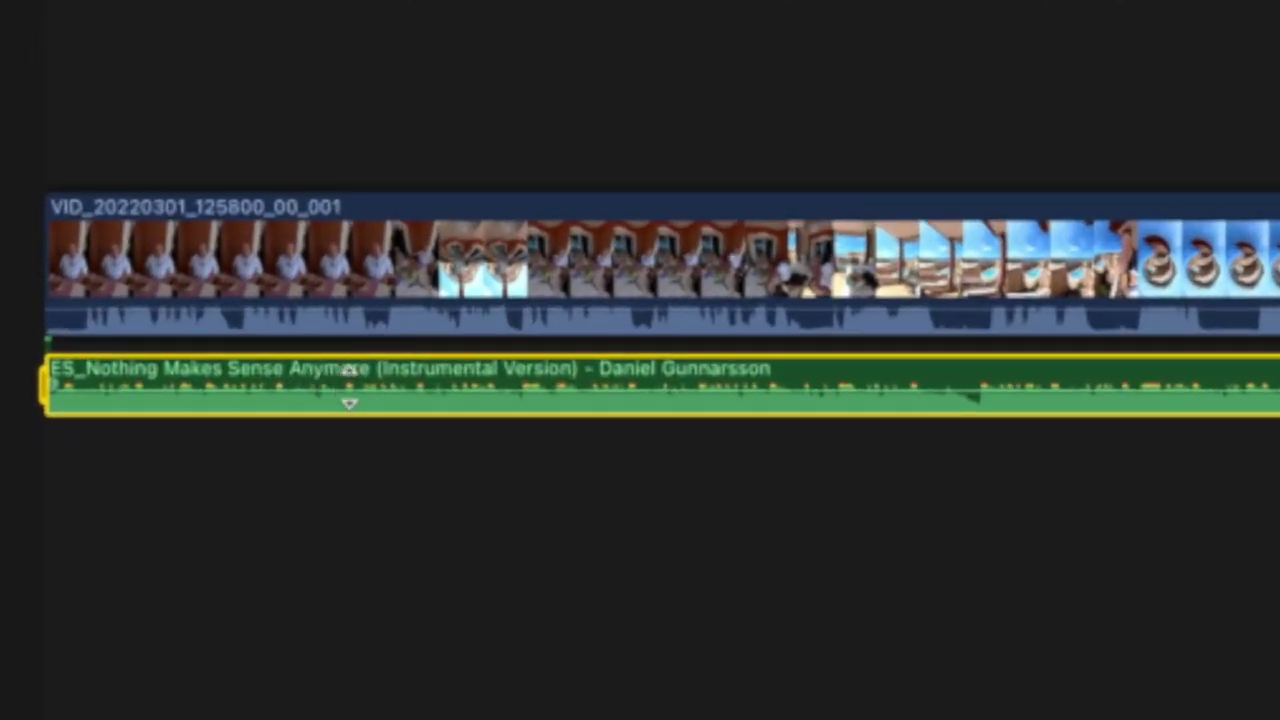
left_click_drag(215, 482, 215, 482)
left_click_drag(352, 394, 350, 396)
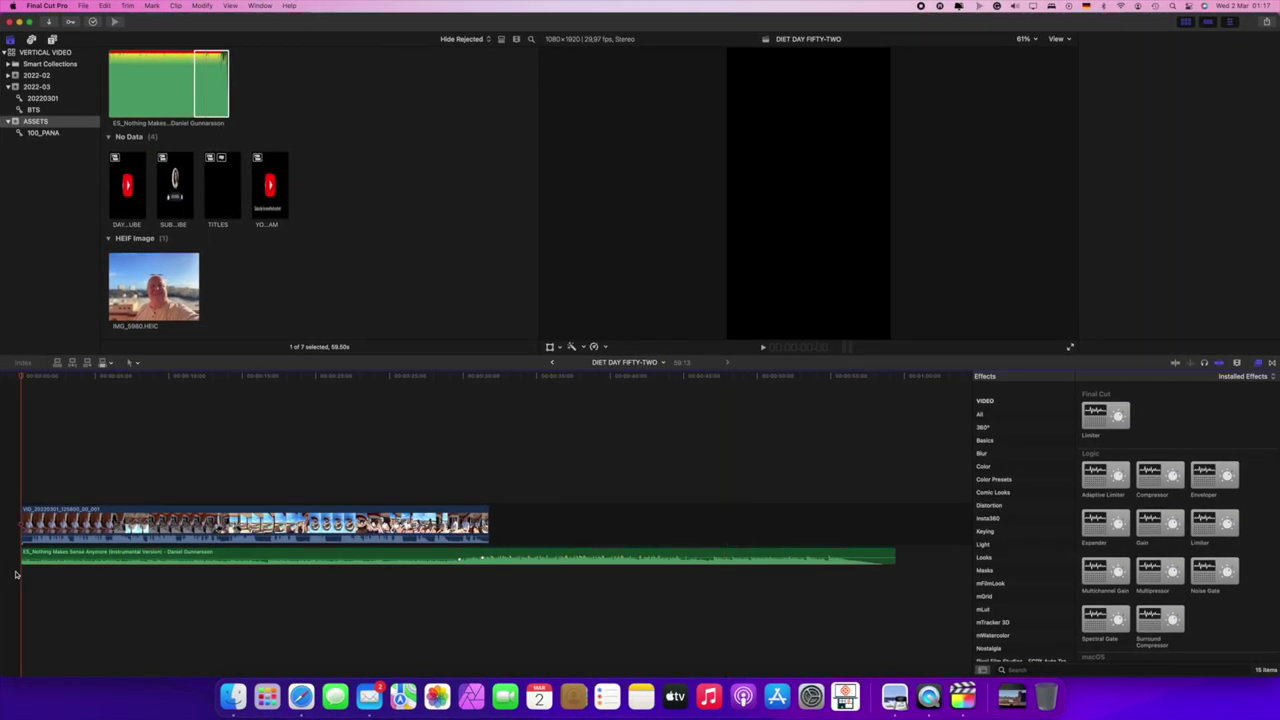
Step: Play the project from the start to about 7 seconds to check the dialogue against the music
key("super+4")
key("space")
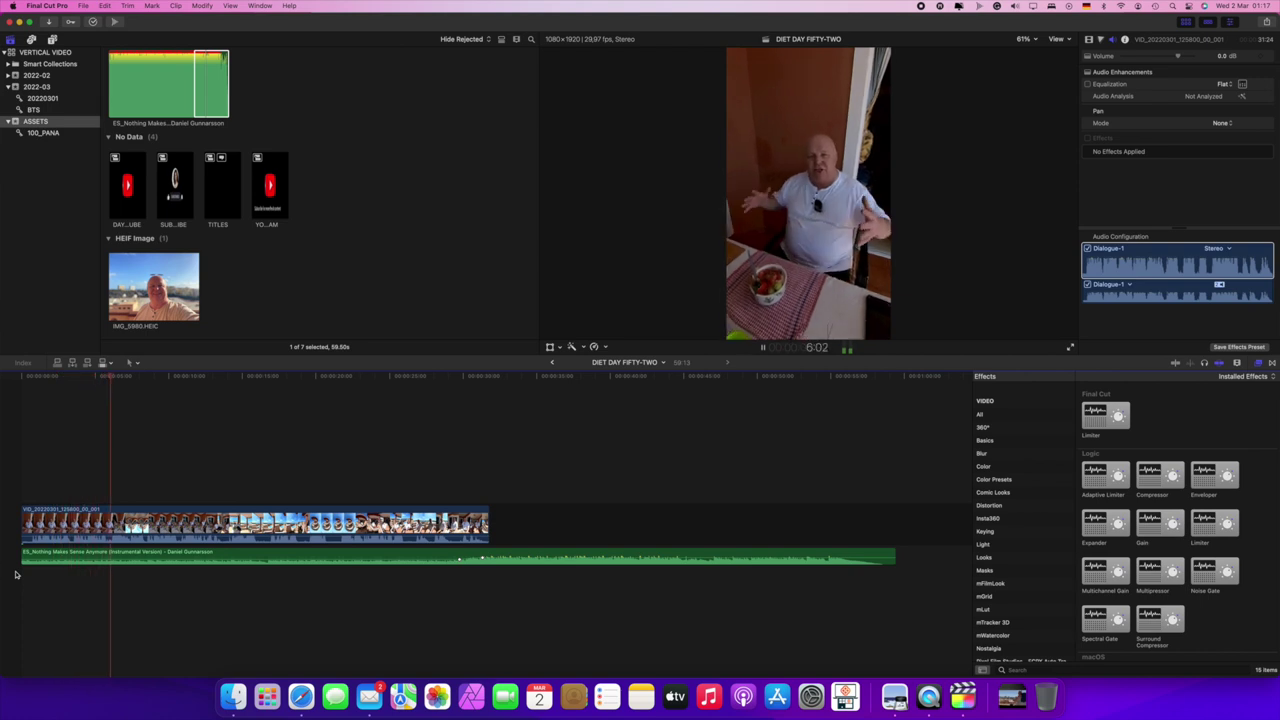
key("space")
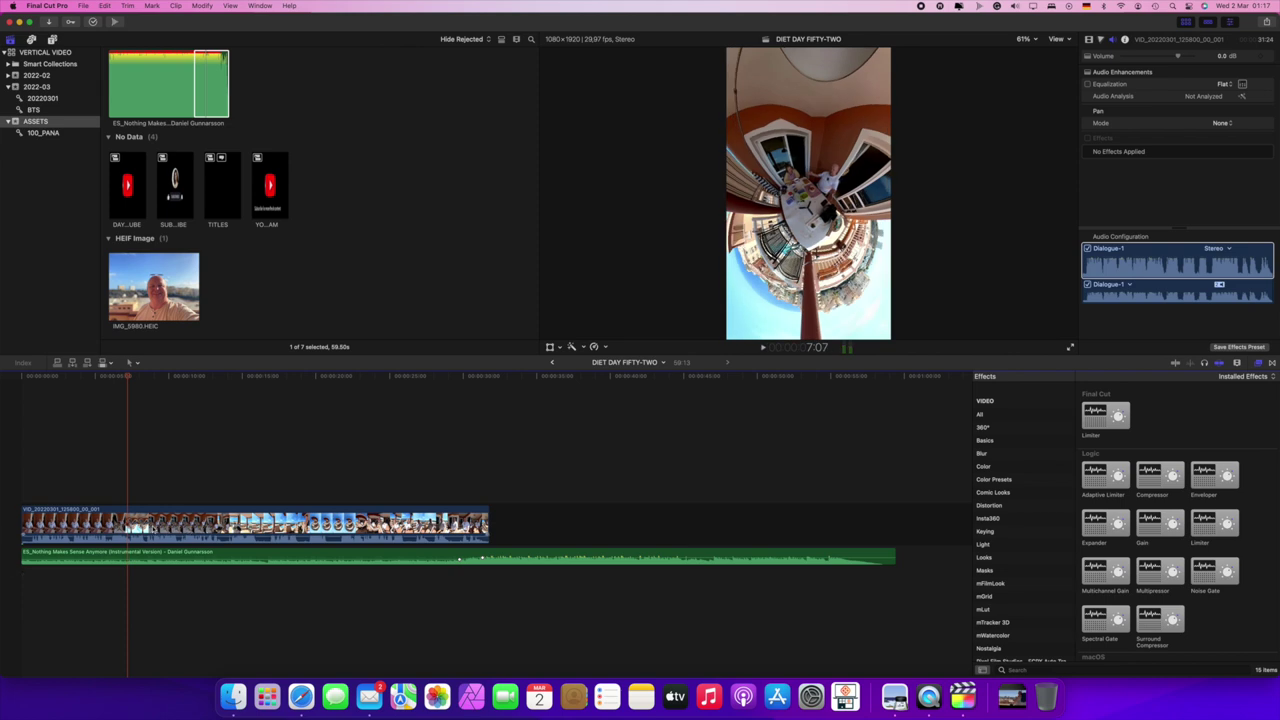
Step: Add the DAY-YOUTUBE clip from ASSETS above the video at the project's beginning
left_click(89, 480)
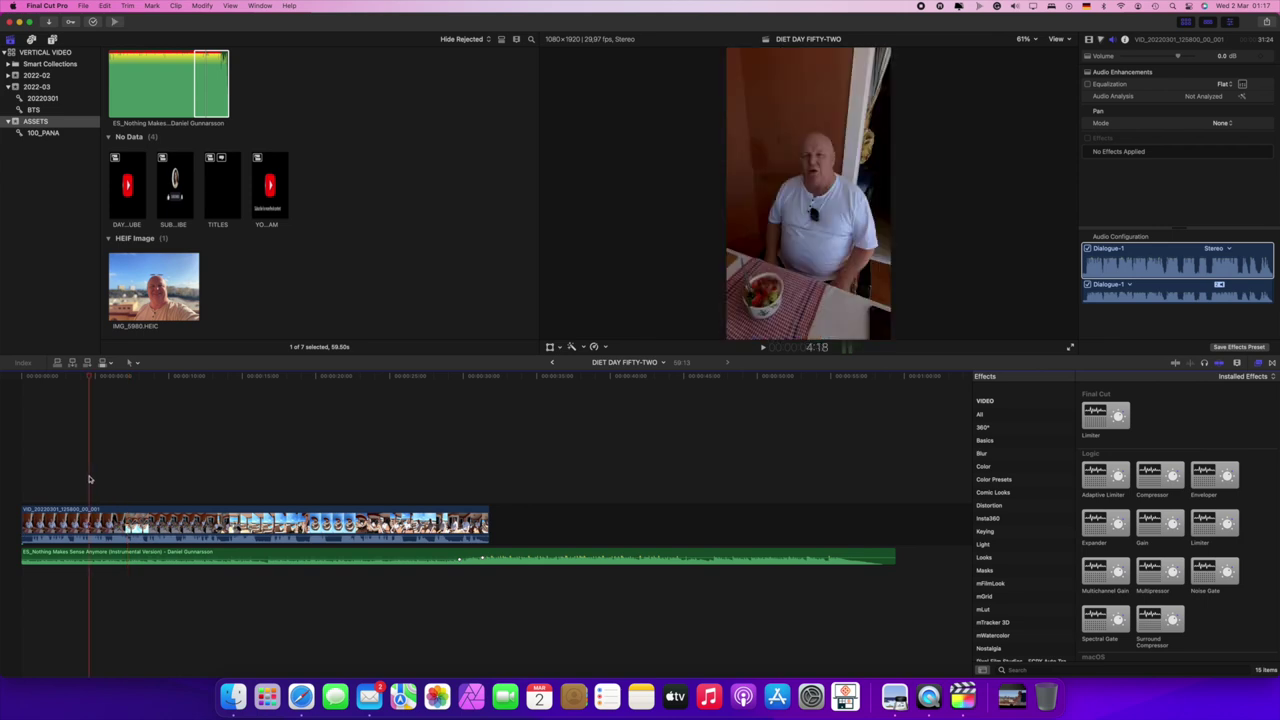
key("Home")
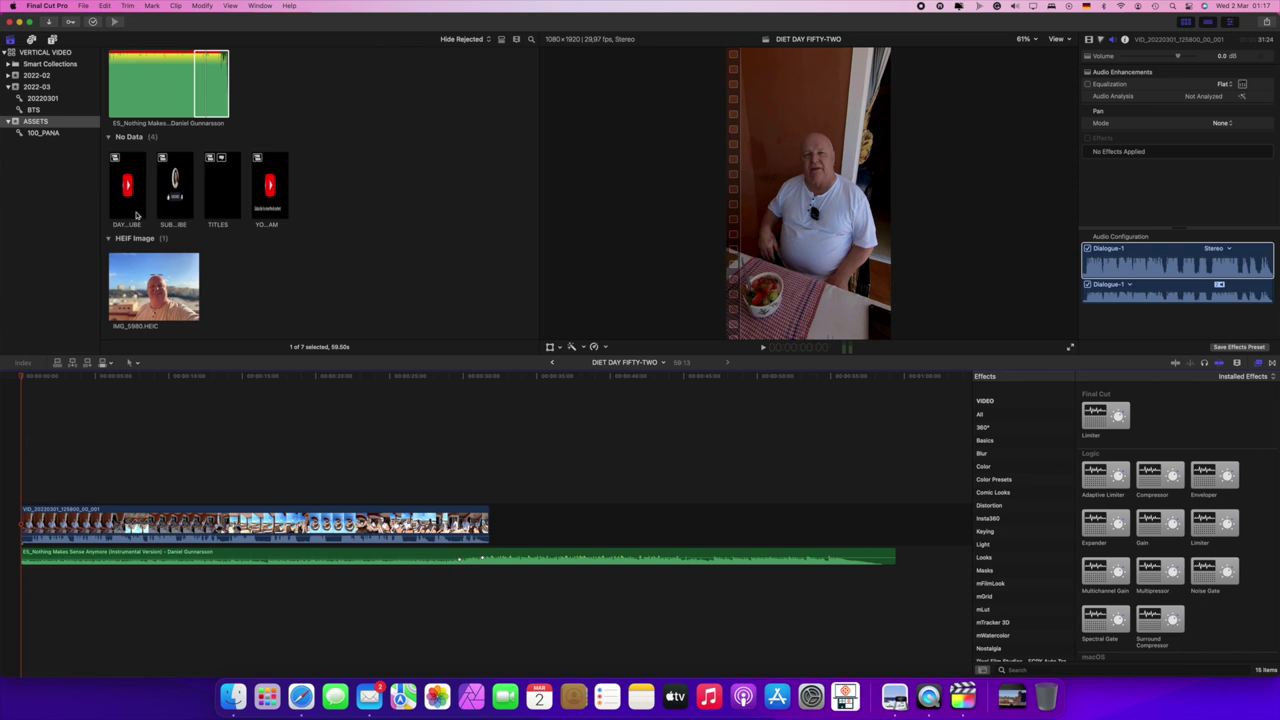
left_click(137, 215)
key("q")
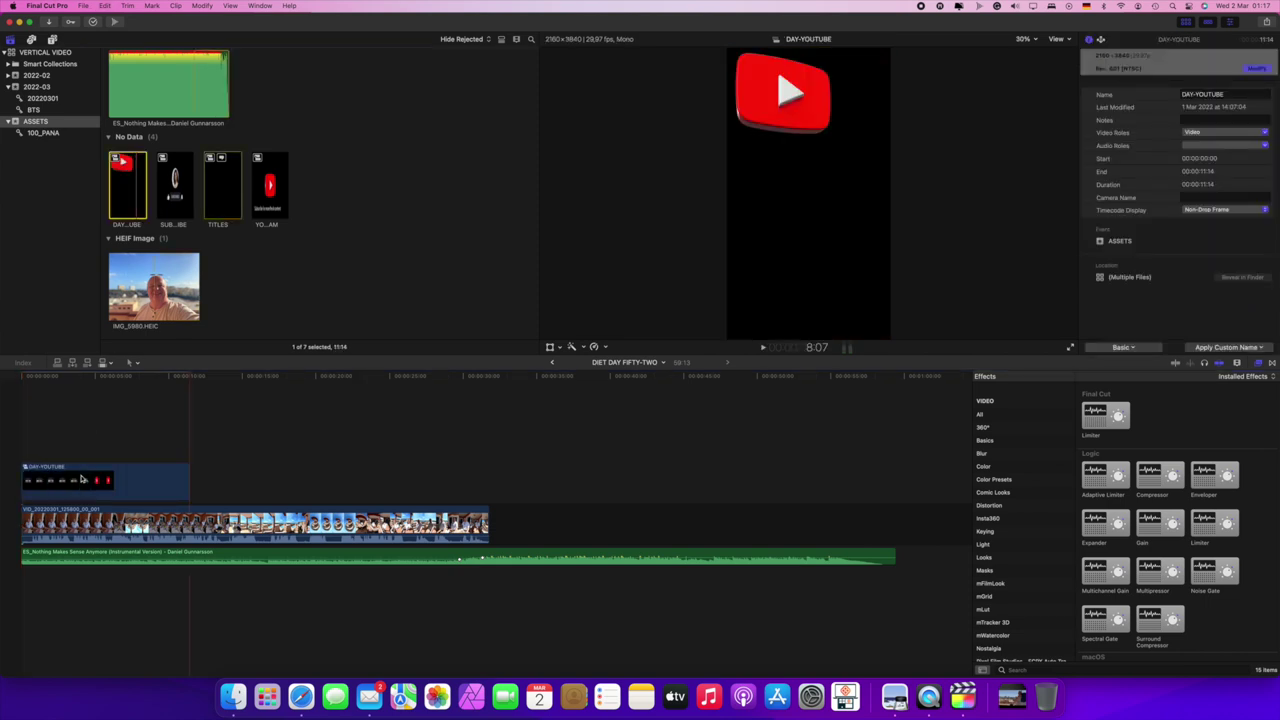
Step: Change the title's subtitle text inside the DAY-YOUTUBE compound clip to "DAY FIFTY-ONE - 051" and return to the project
left_click(70, 447)
left_click(73, 484)
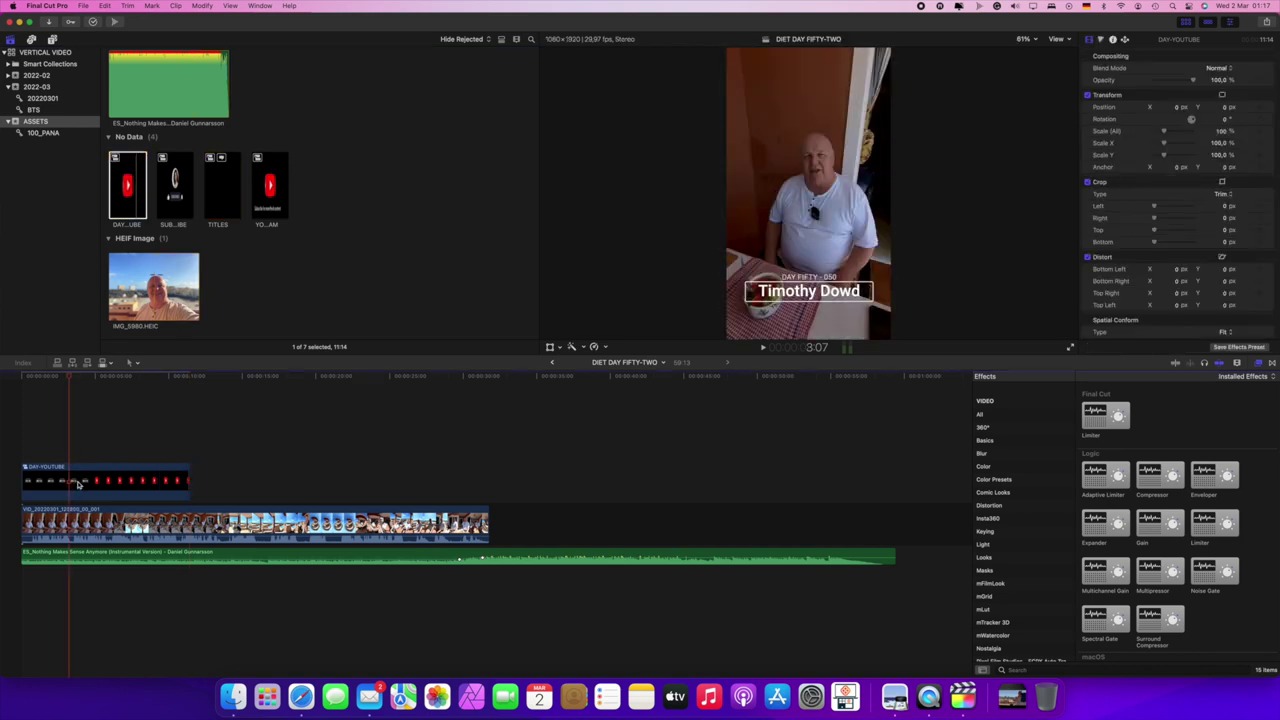
double_click(78, 484)
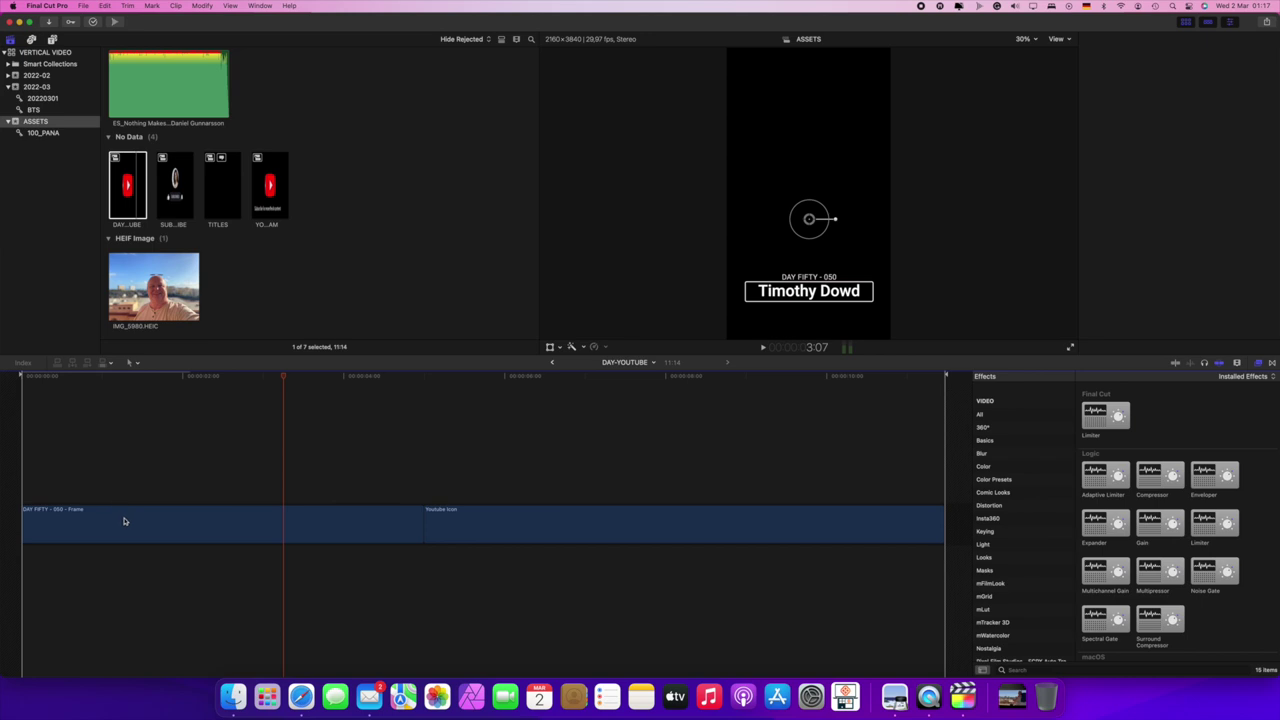
left_click(125, 521)
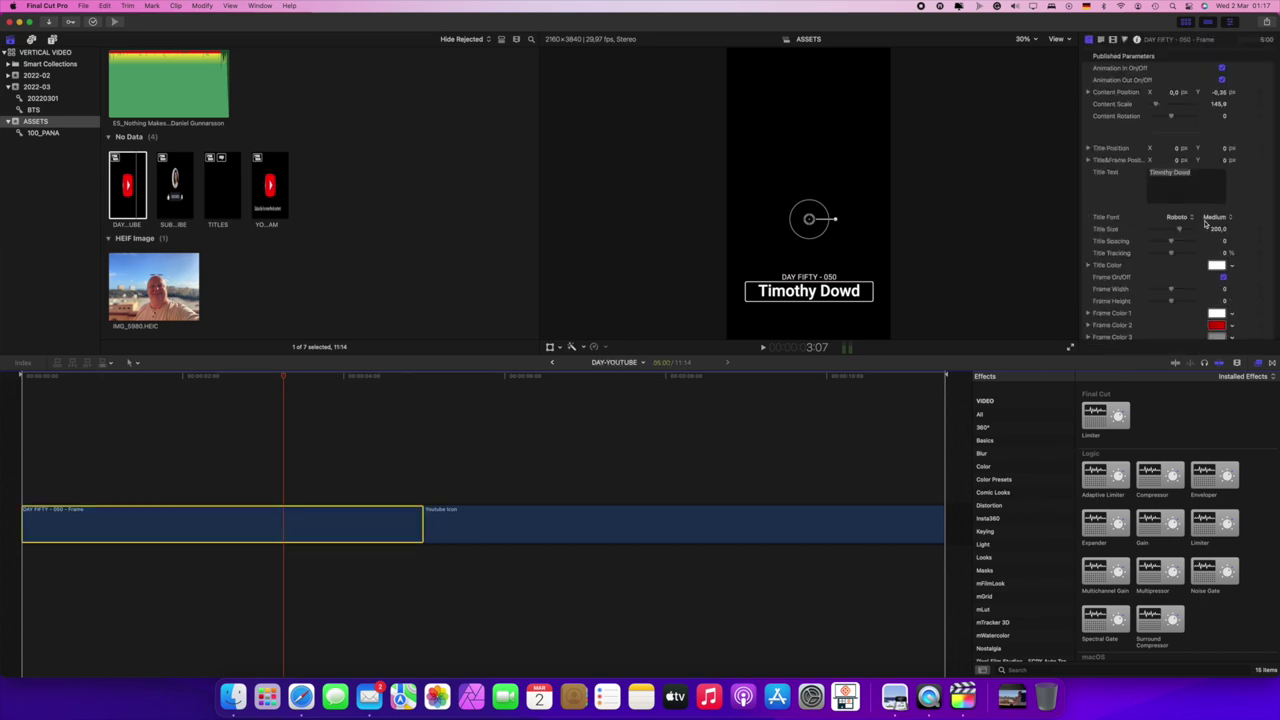
scroll(1160, 230, "down", 5)
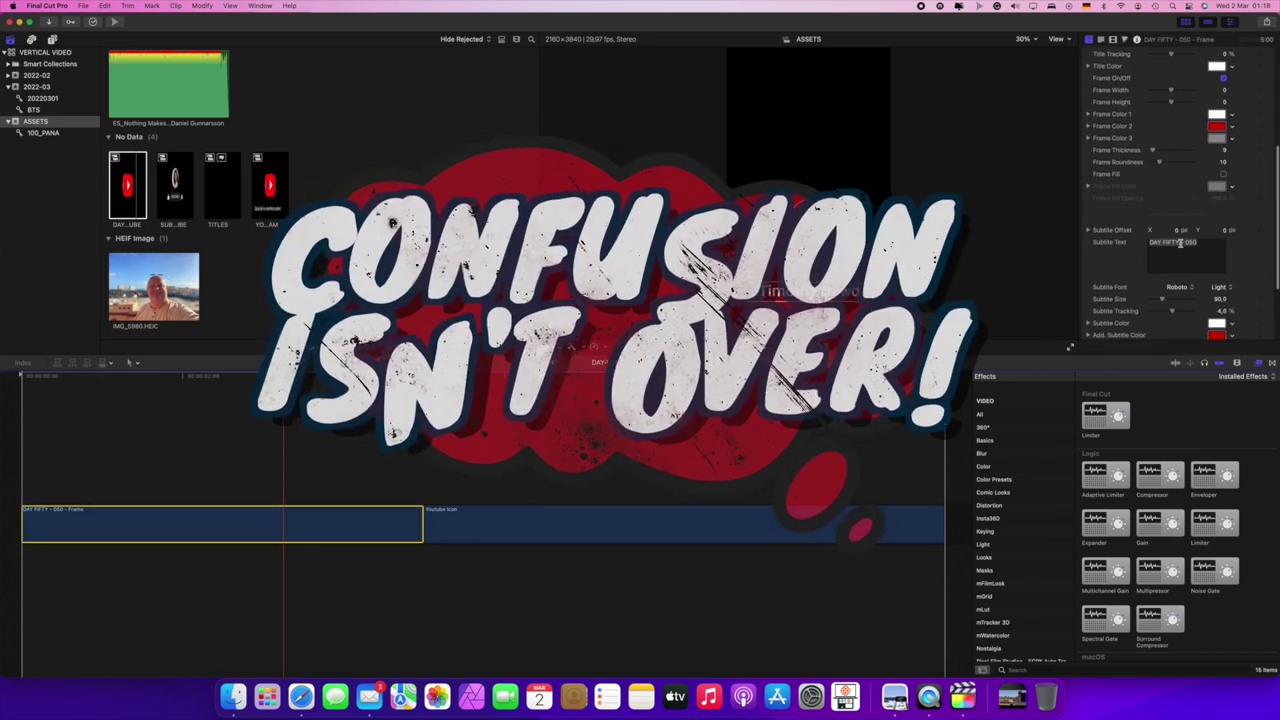
type("-")
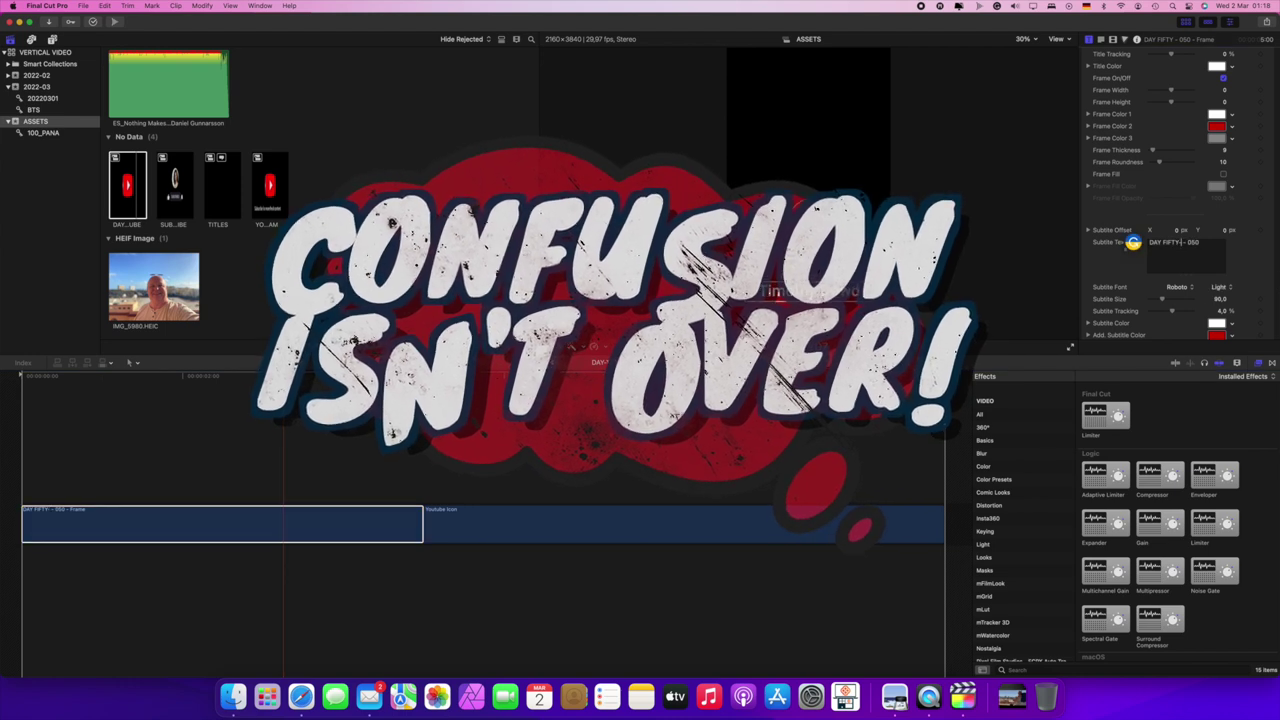
type("ONE")
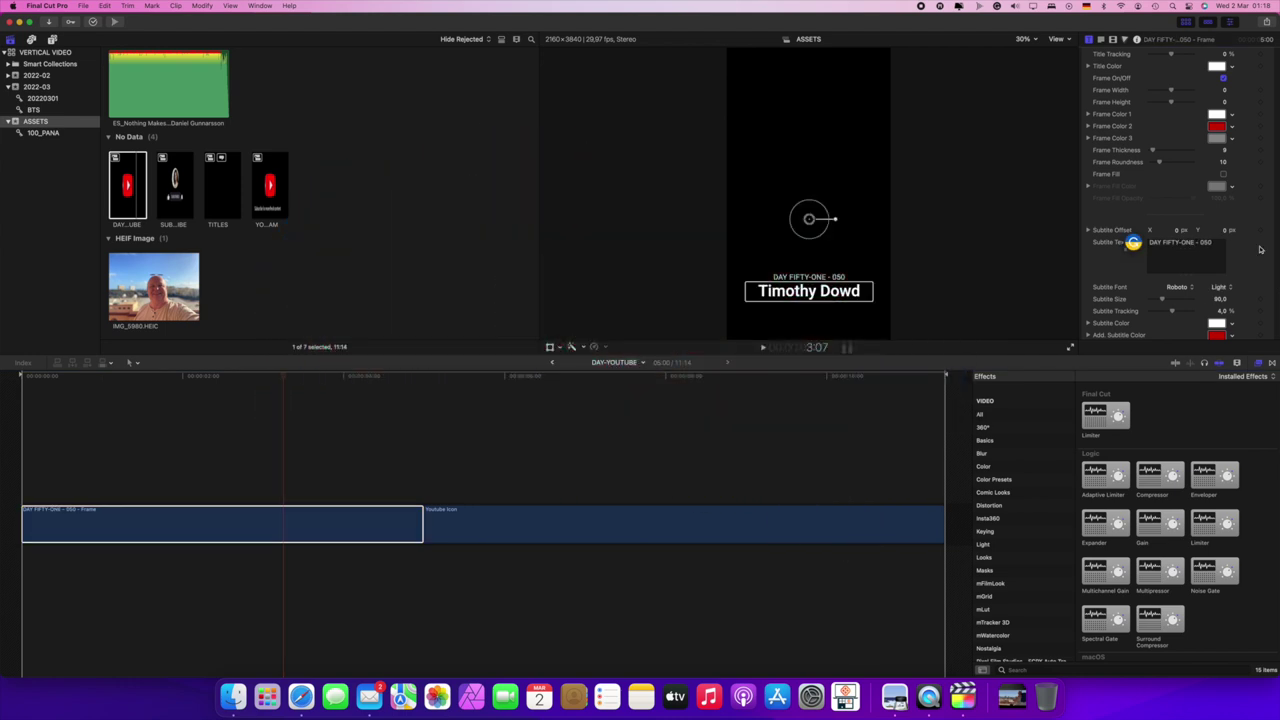
left_click(1219, 244)
key("BackSpace")
type("1")
left_click(552, 363)
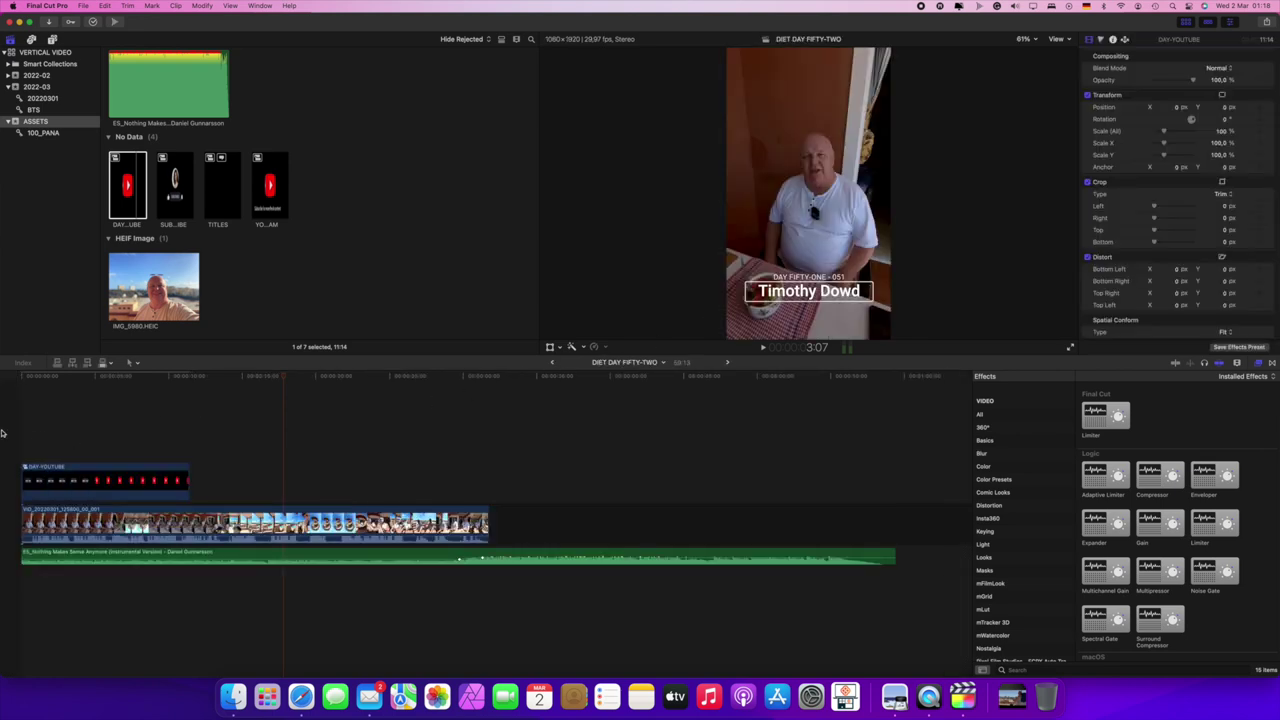
Step: Play the project from the start to about 6 seconds and review the opening title near 3 seconds
key("Home")
key("space")
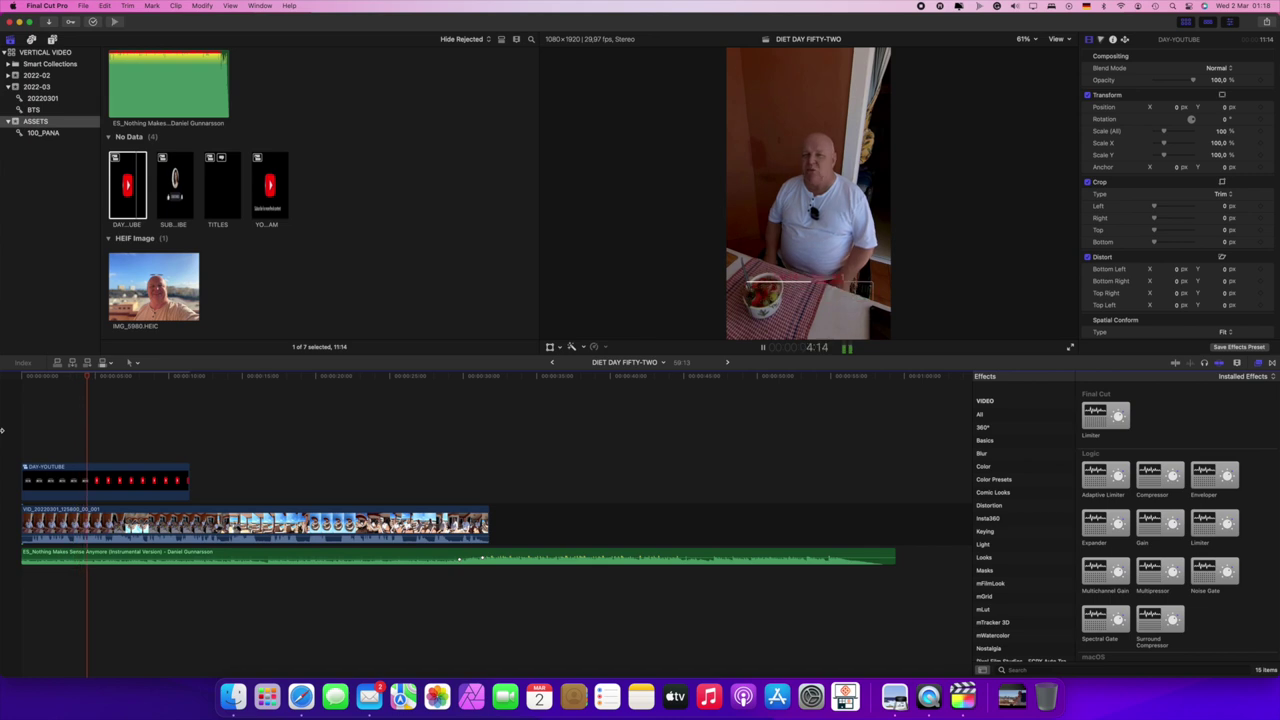
key("space")
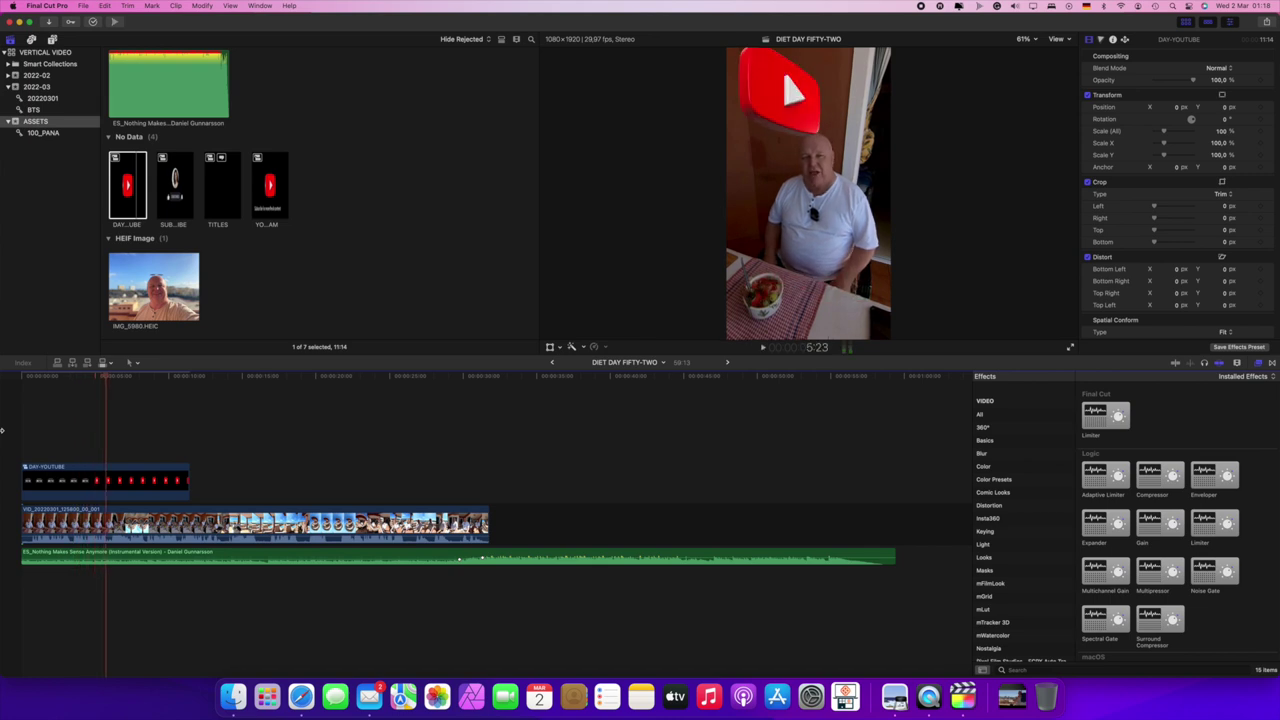
left_click(64, 429)
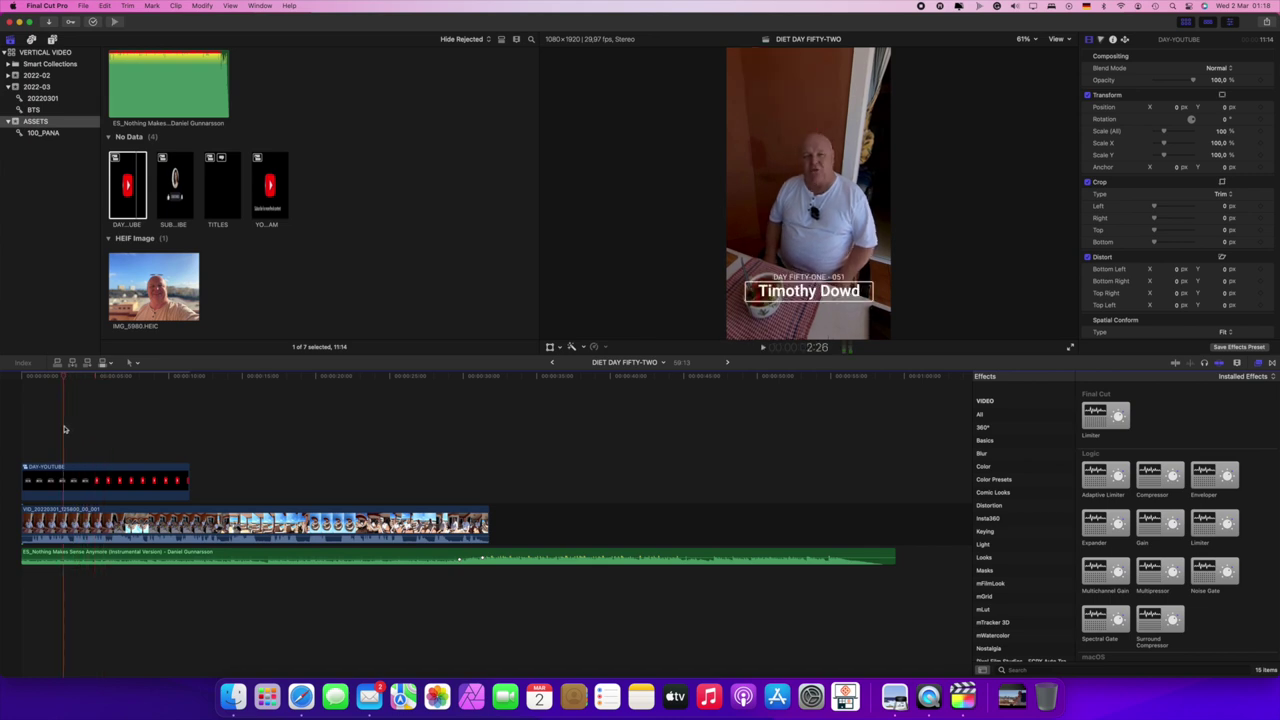
Step: Add the YOUTUBE SLUG FOR INSTAGRAM clip from ASSETS above the other clips at the project's beginning
key("Home")
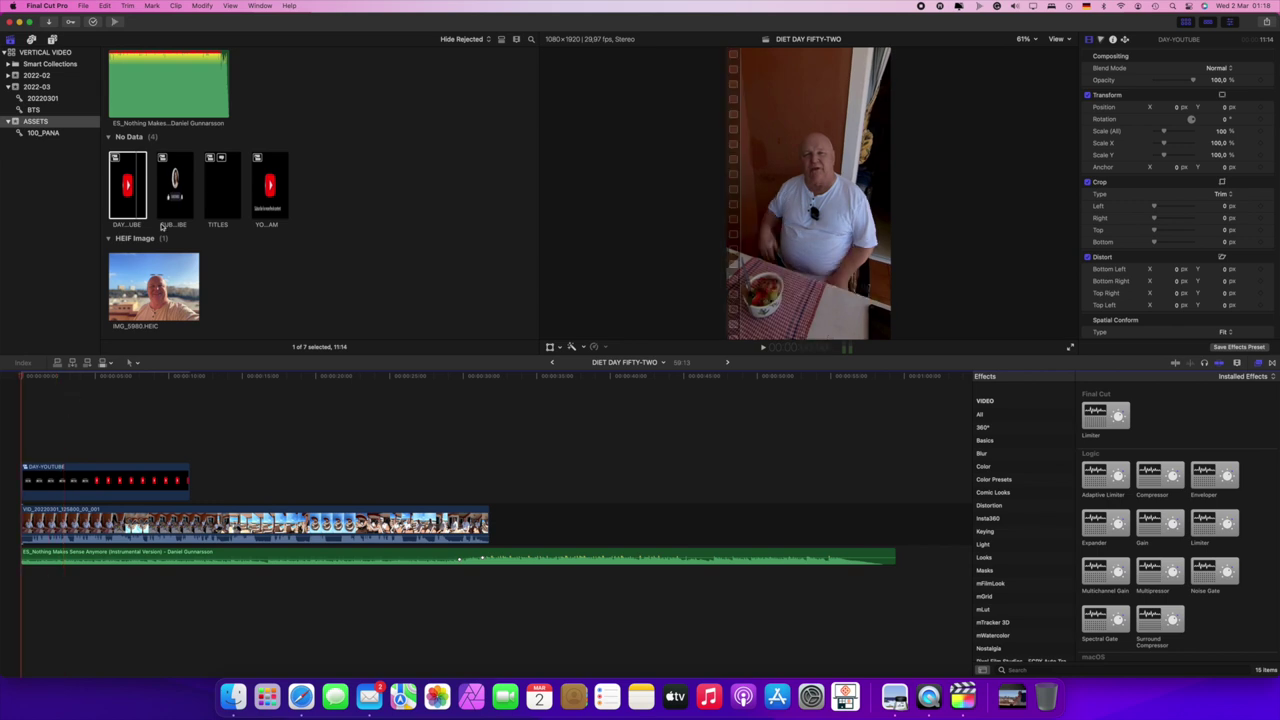
left_click(269, 215)
key("q")
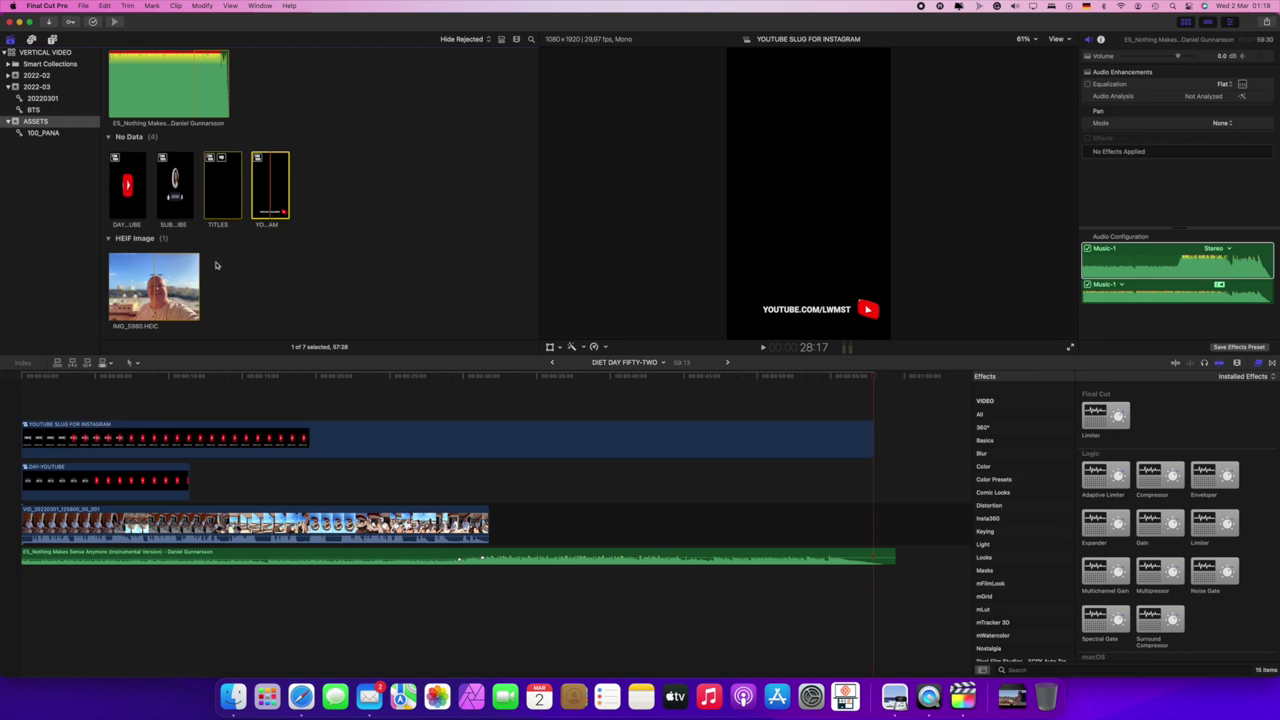
Step: Play the project from the start to 11:28 to check the YouTube slug and icon overlays
left_click(14, 398)
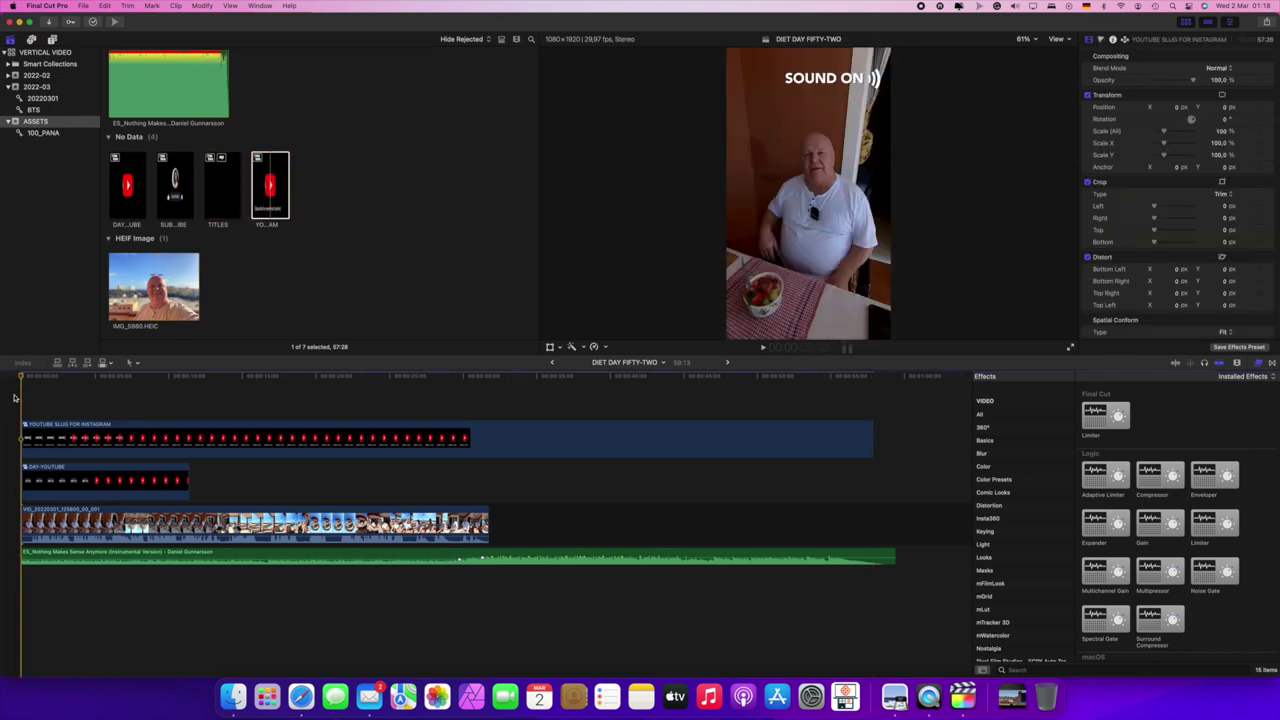
key("space")
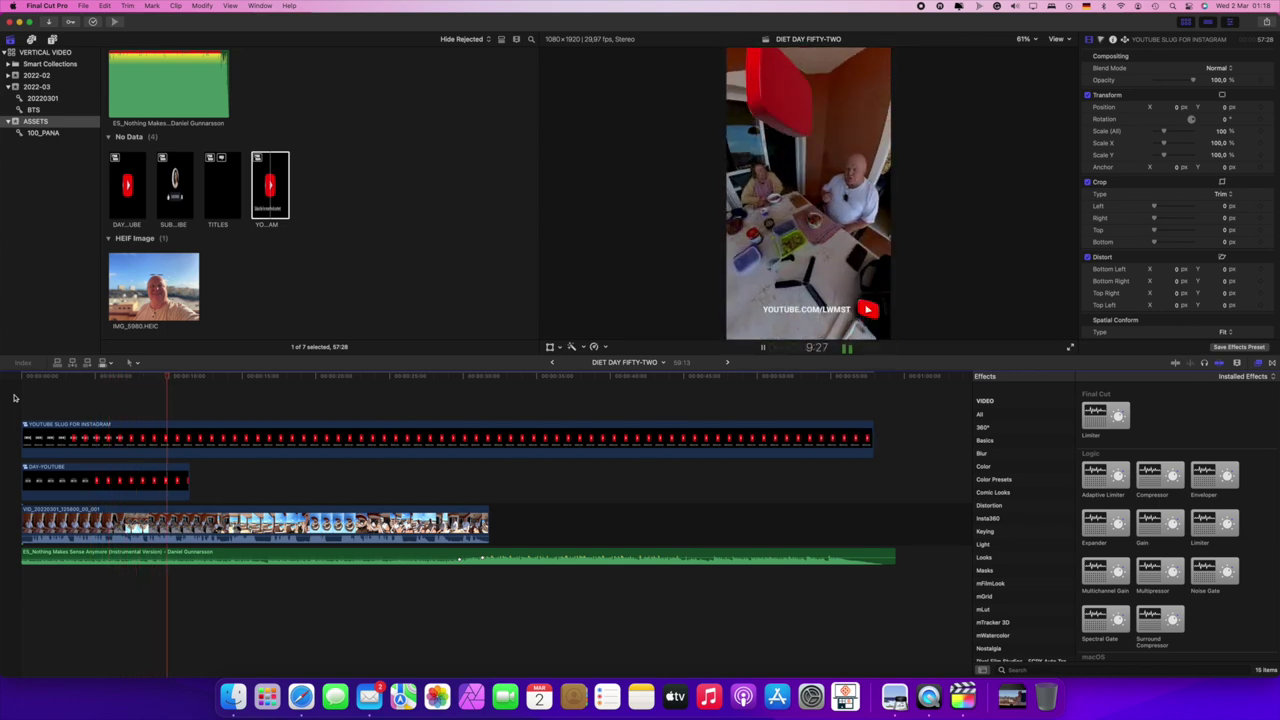
key("space")
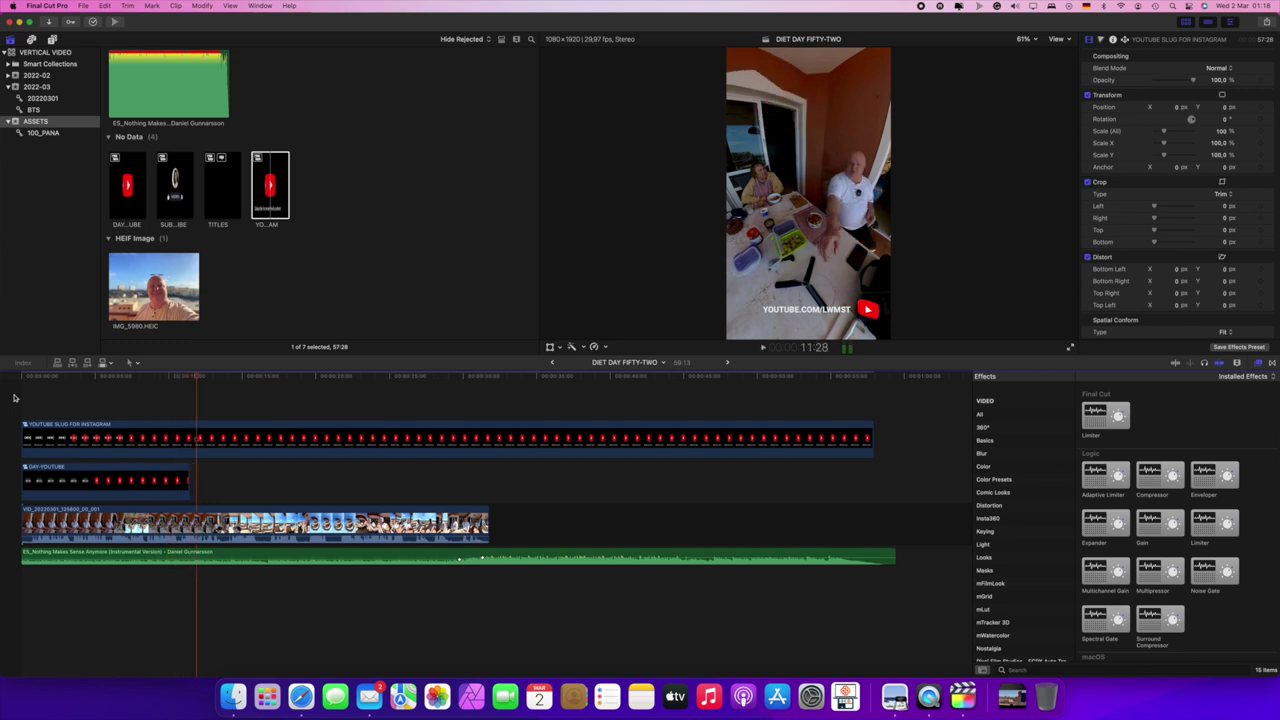
Step: Preview the breakfast clip IMG_6106 in the 20220301 collection
left_click(41, 99)
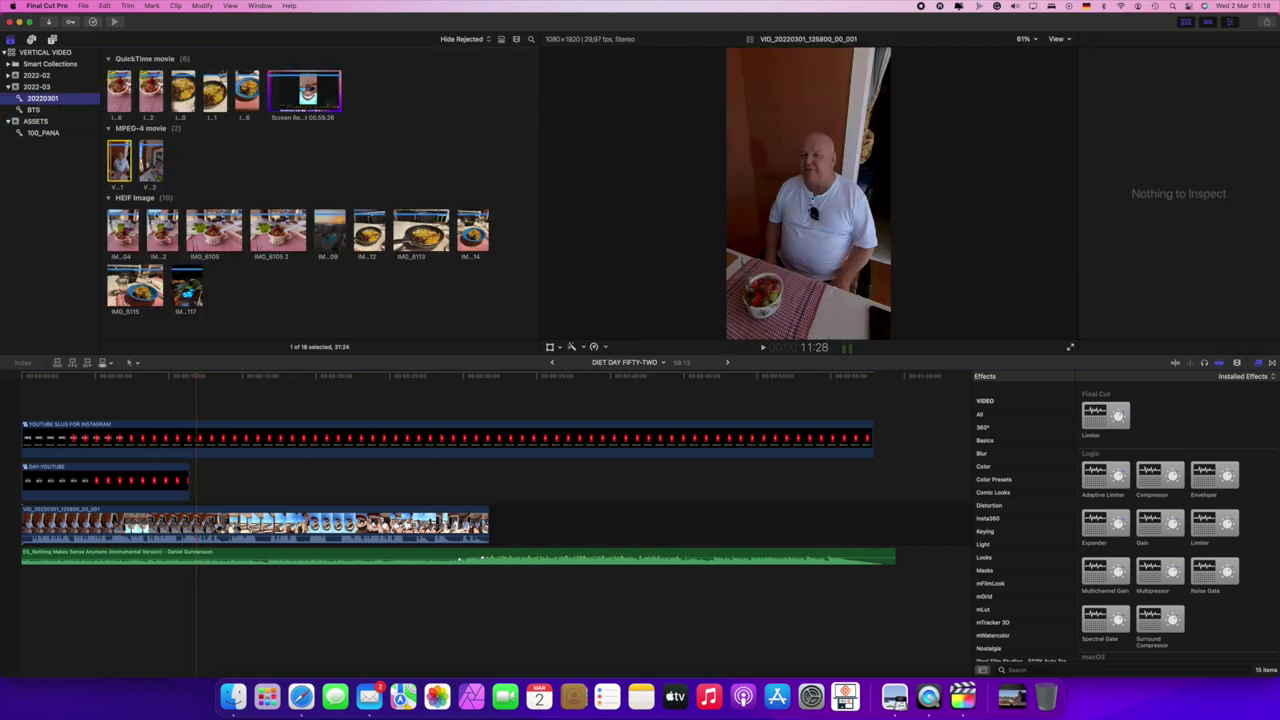
left_click(110, 99)
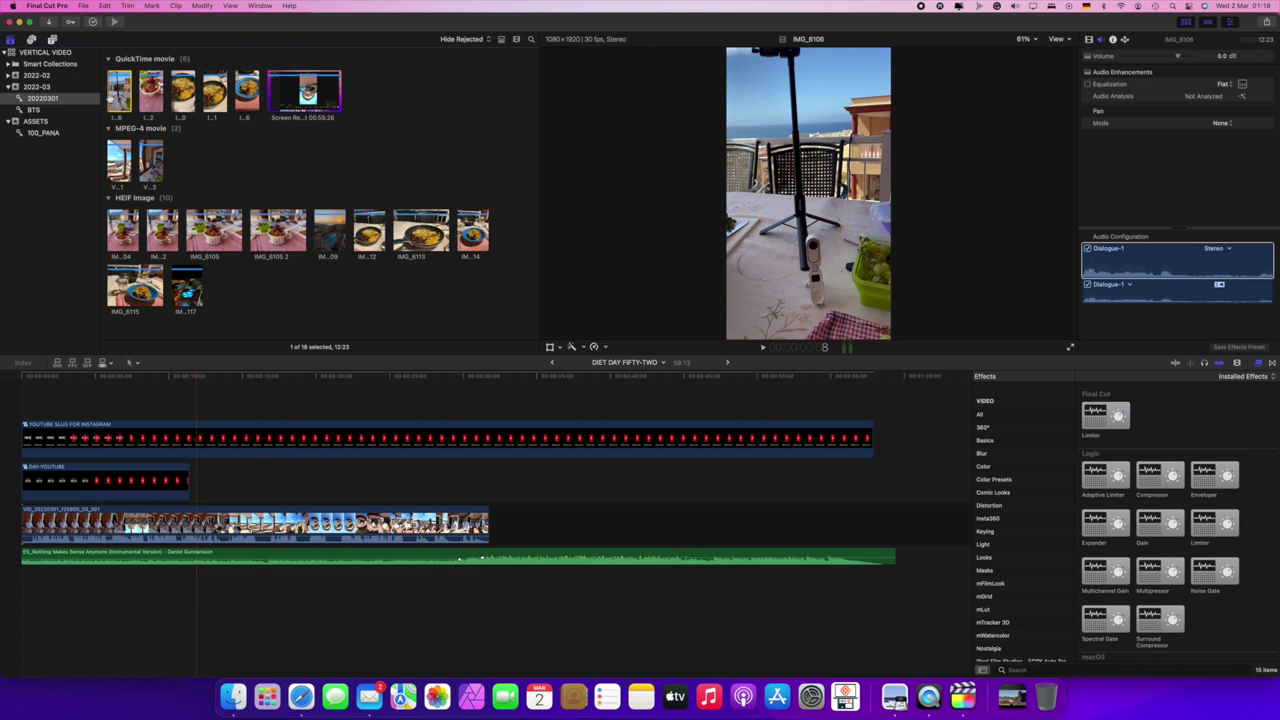
key("space")
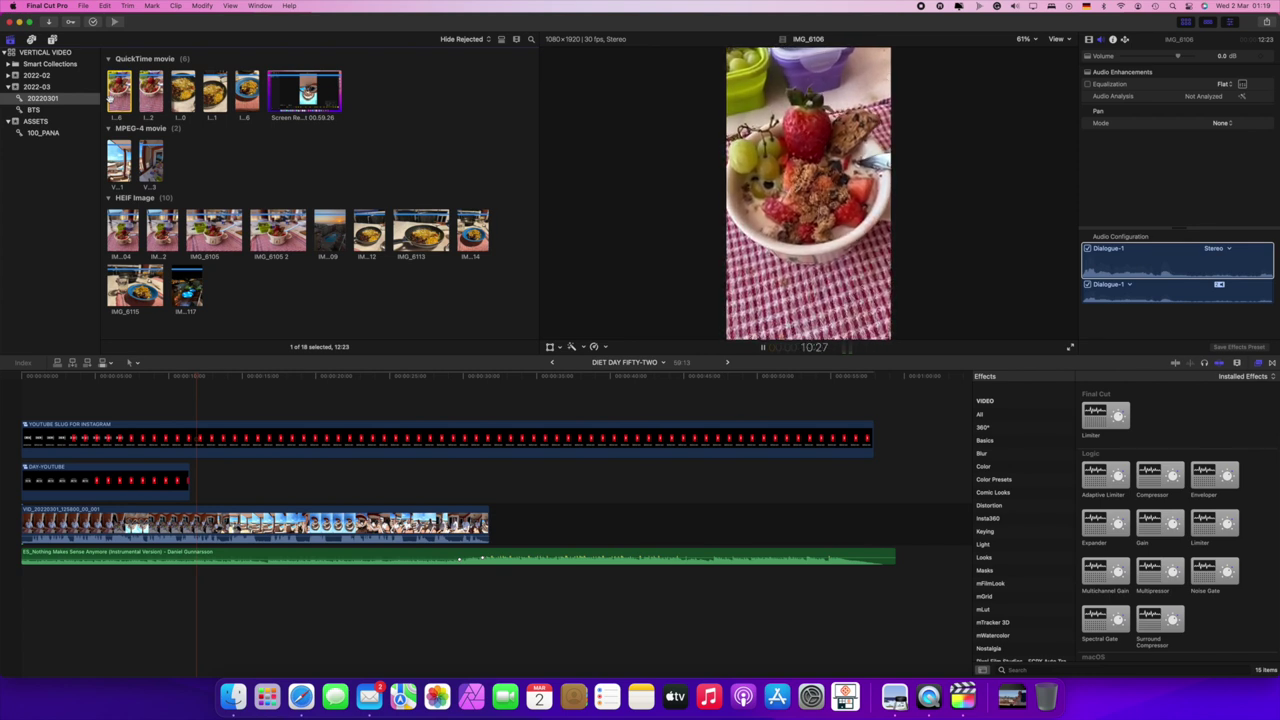
left_click(109, 96)
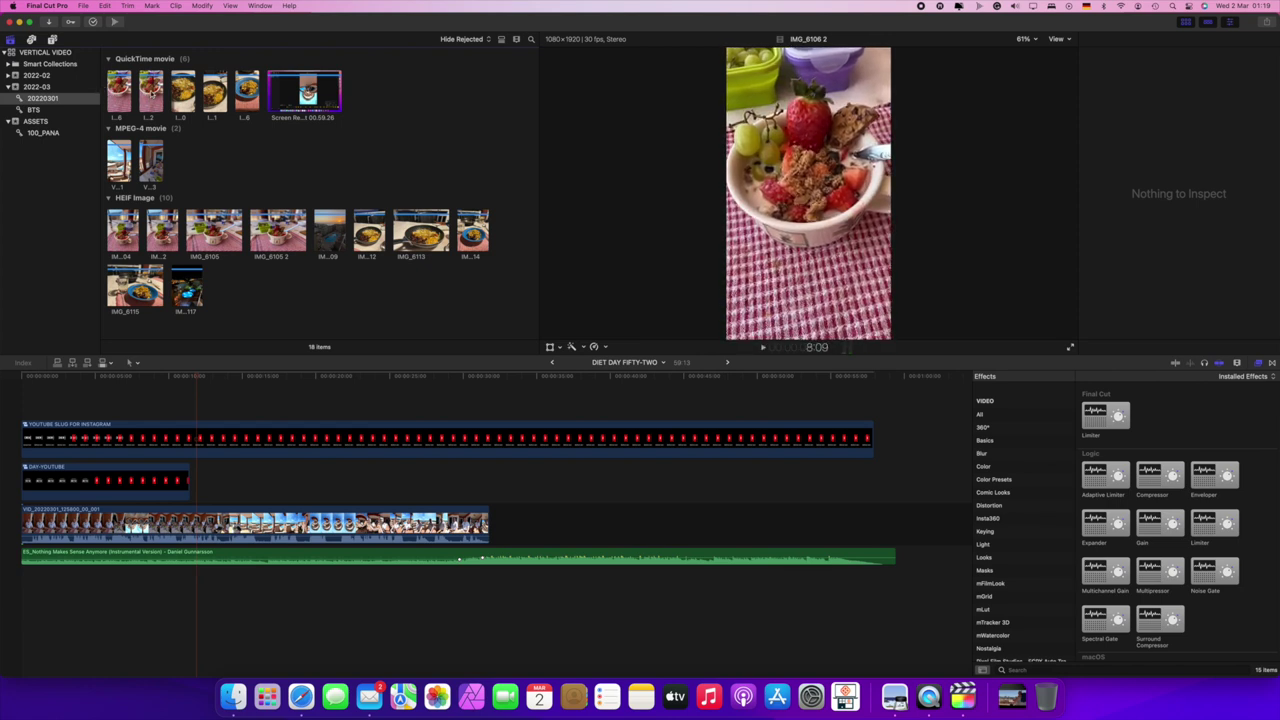
Step: Add the clip IMG_6106 2 above the main video and place it directly after the DAY-YOUTUBE clip
left_click(150, 89)
key("q")
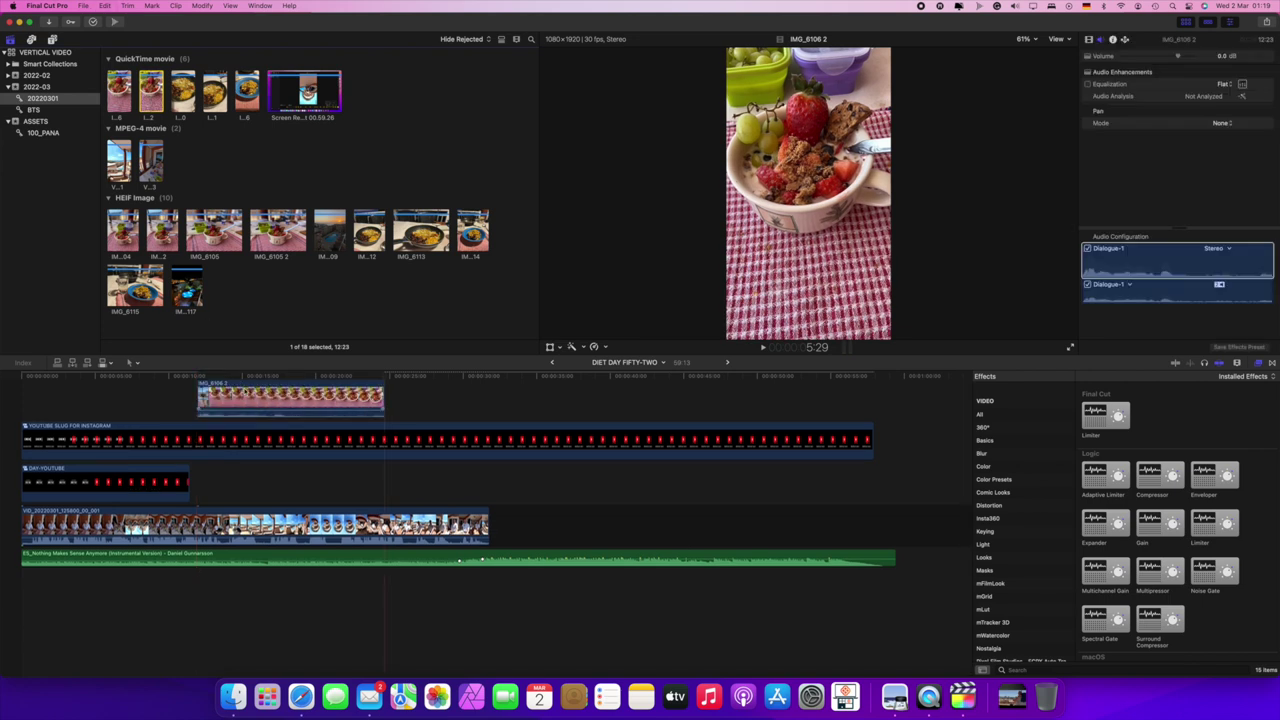
left_click_drag(241, 393, 238, 464)
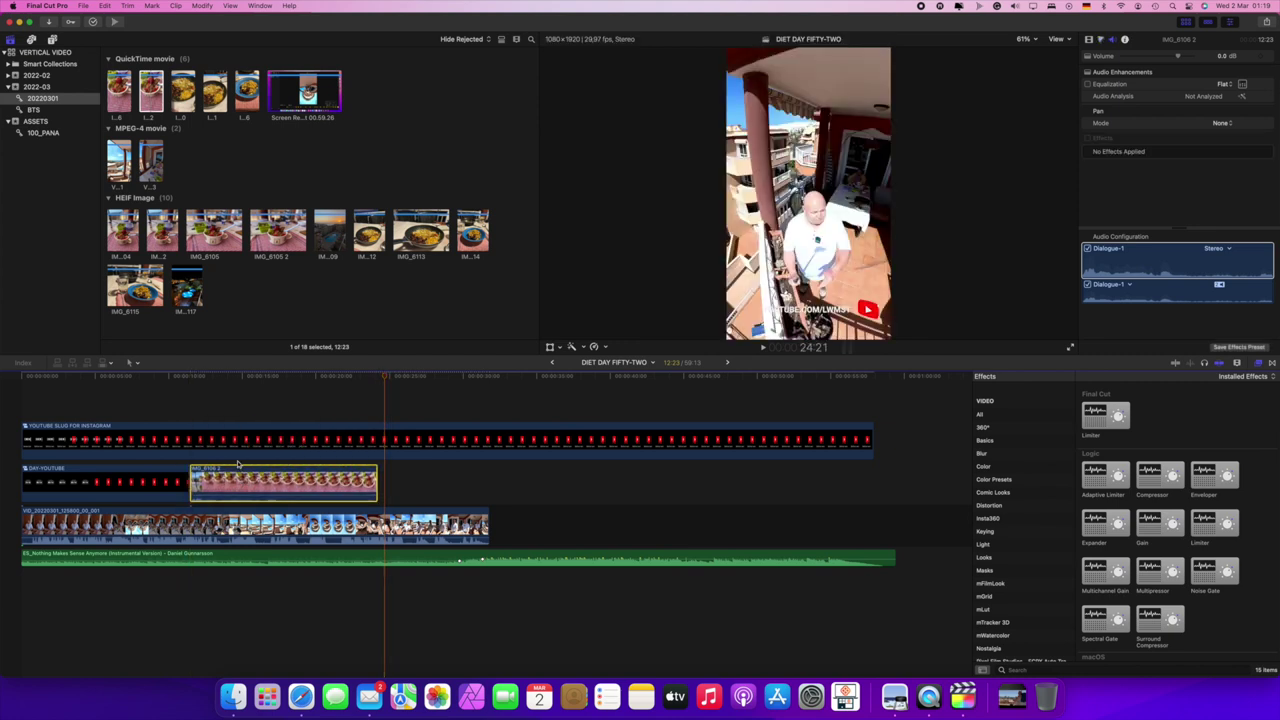
Step: Play from 5:25 to find the insert point and move IMG_6106 2 to start at 10:14, beneath the DAY-YOUTUBE clip
left_click(108, 398)
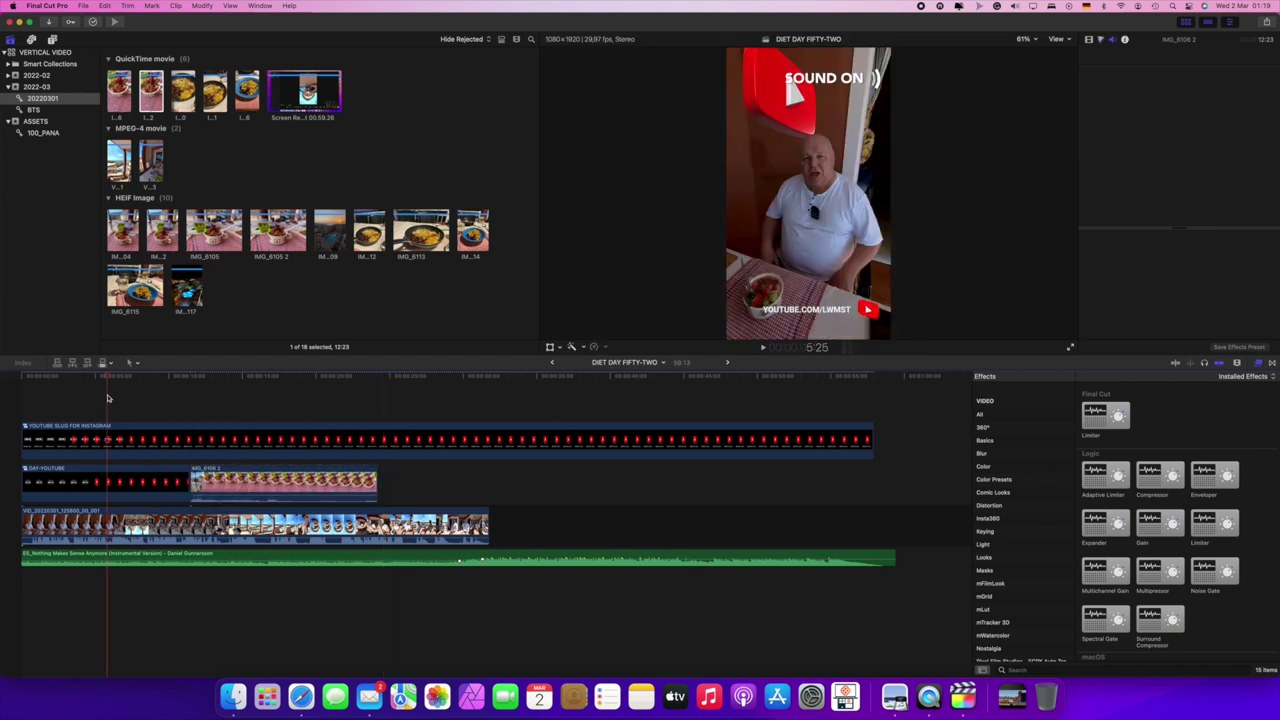
key("space")
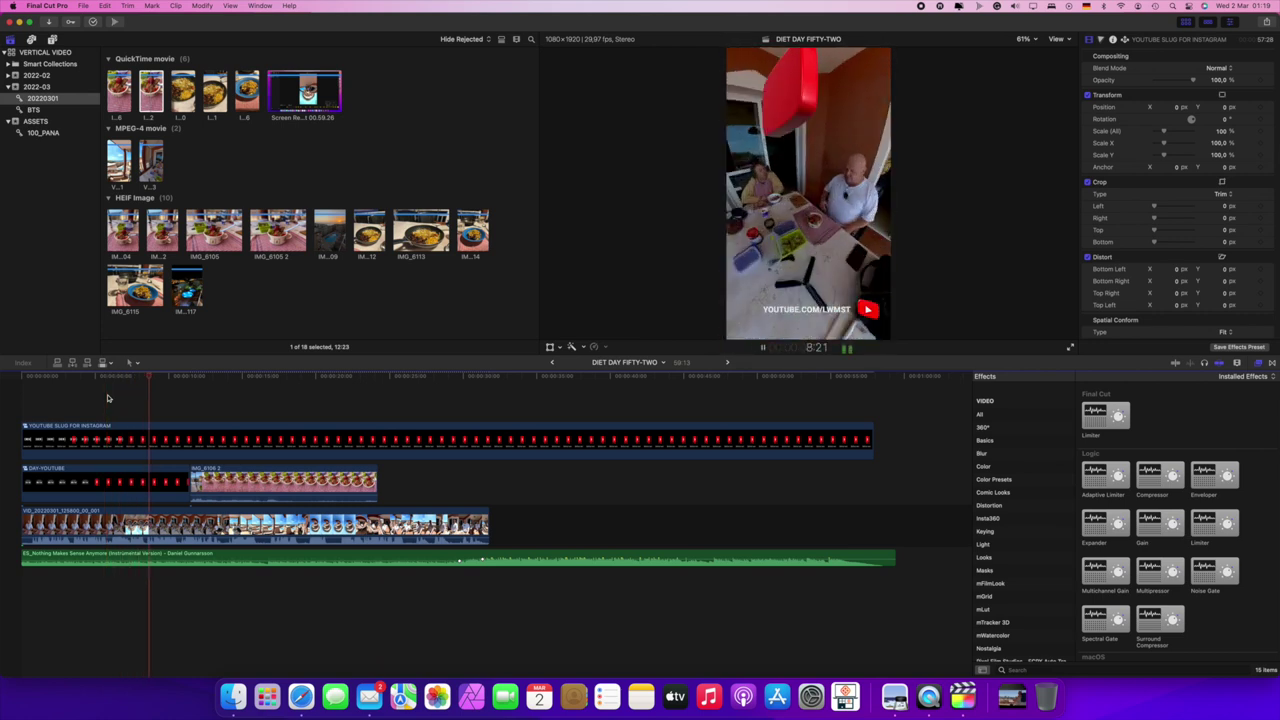
key("space")
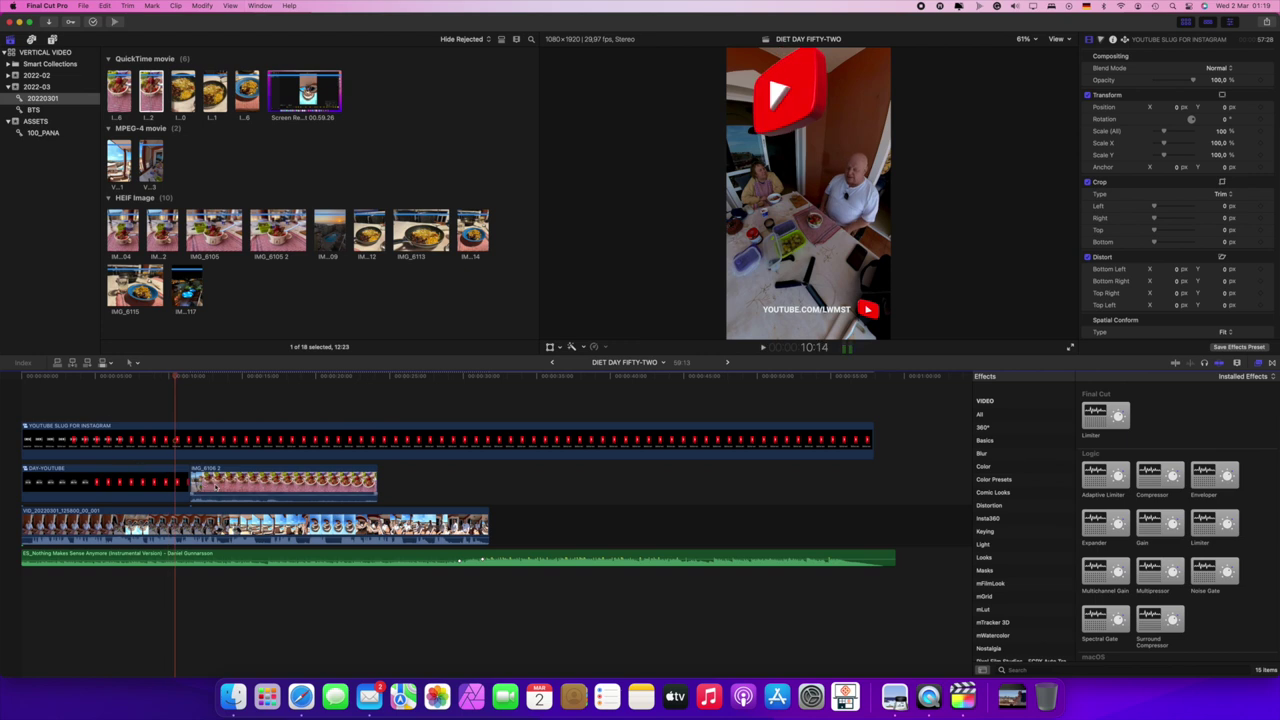
left_click_drag(214, 486, 204, 486)
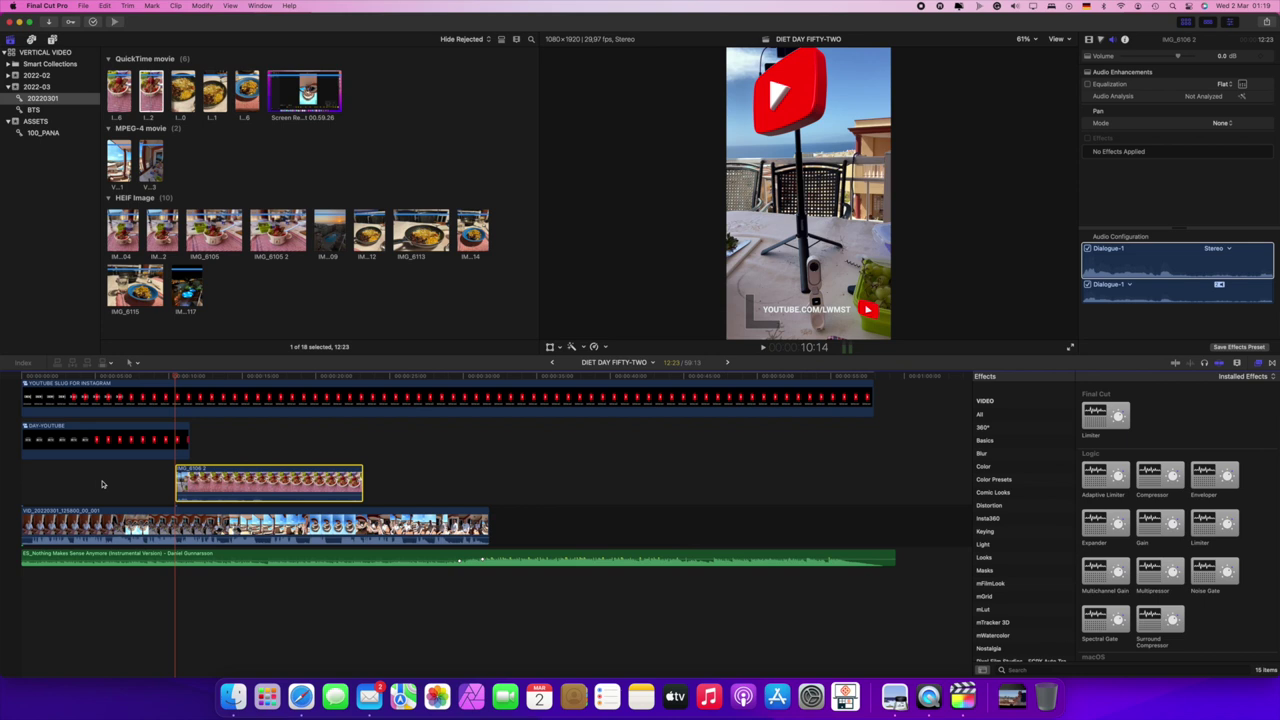
Step: Play the project from the start to find the cut point and trim the end of IMG_6106 2 to 15:08
left_click(9, 480)
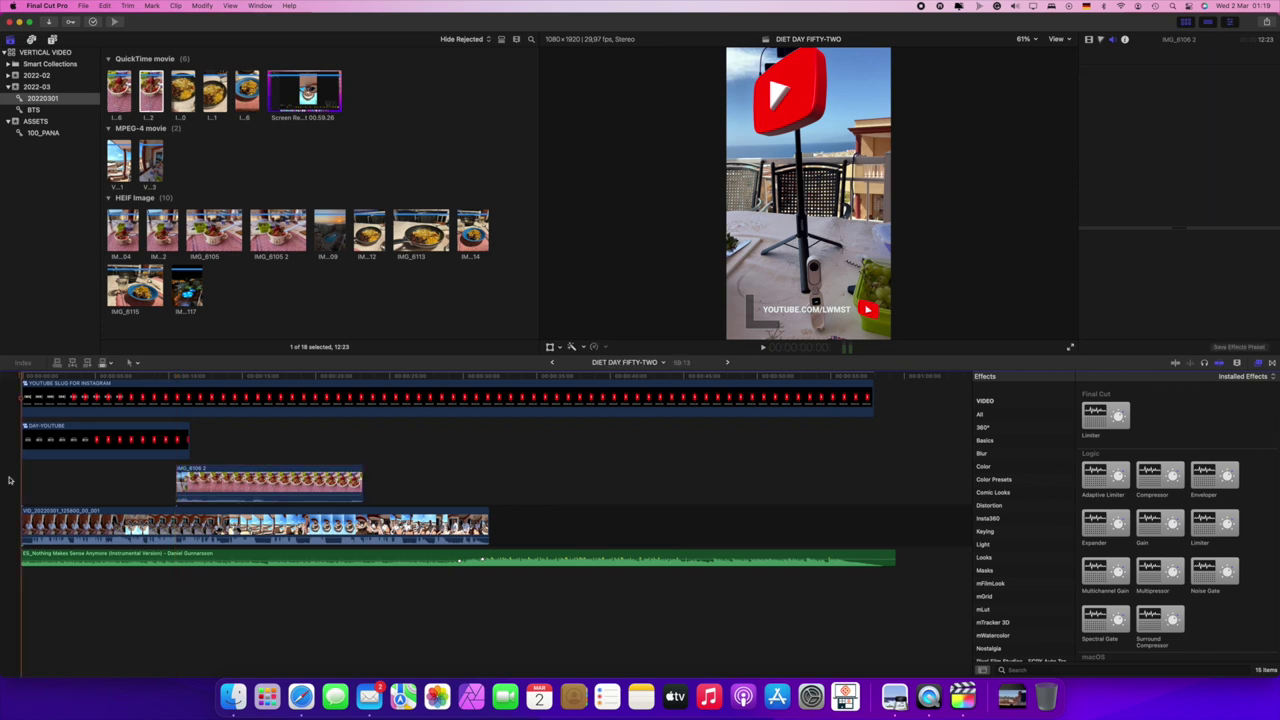
key("space")
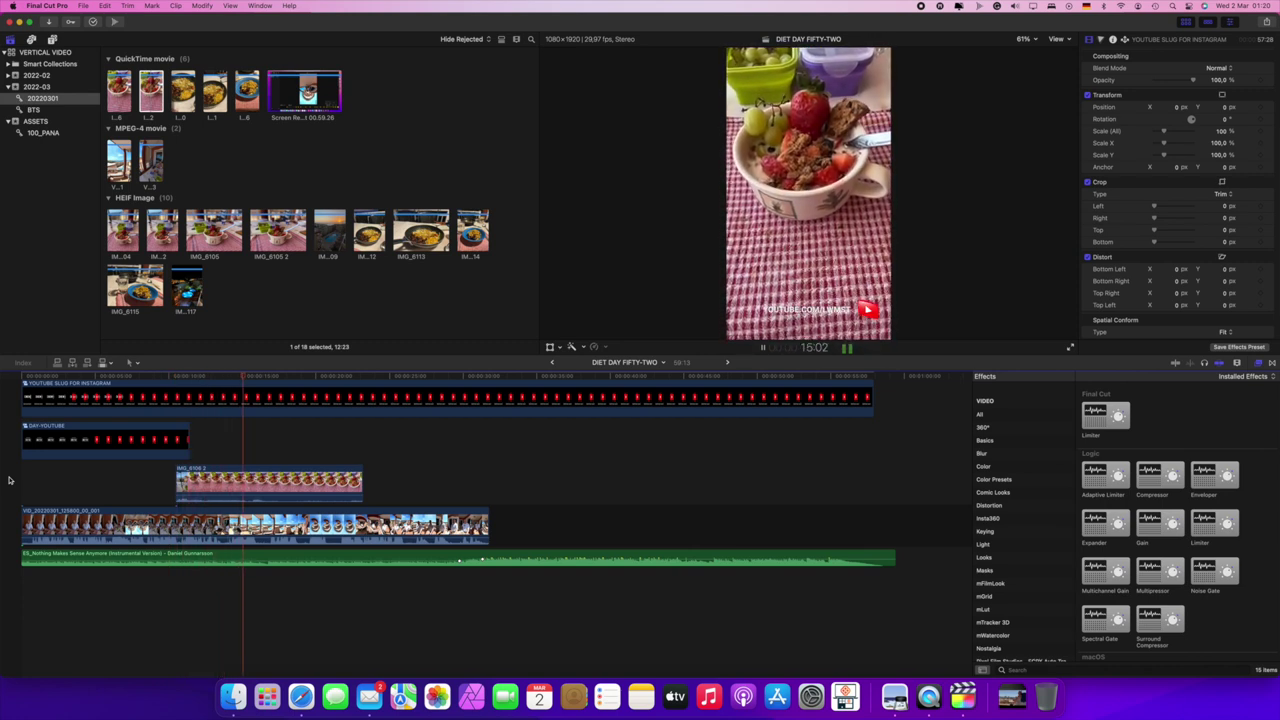
key("space")
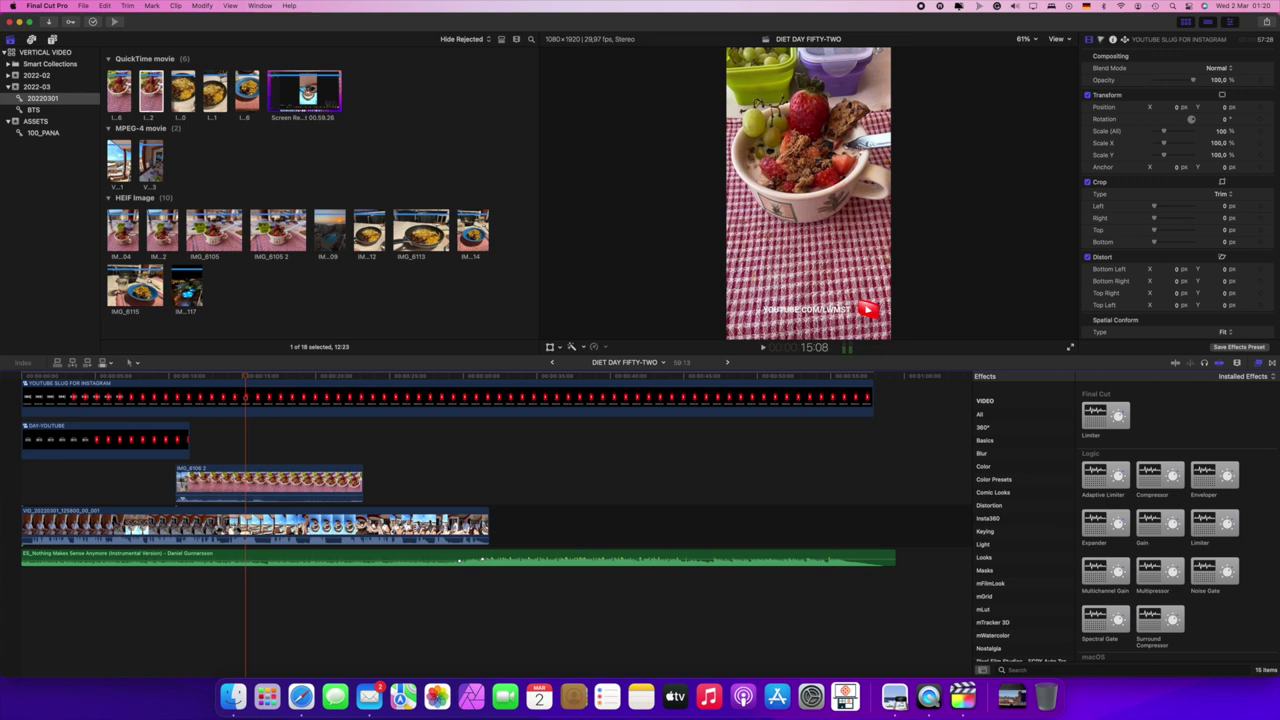
left_click_drag(362, 481, 244, 481)
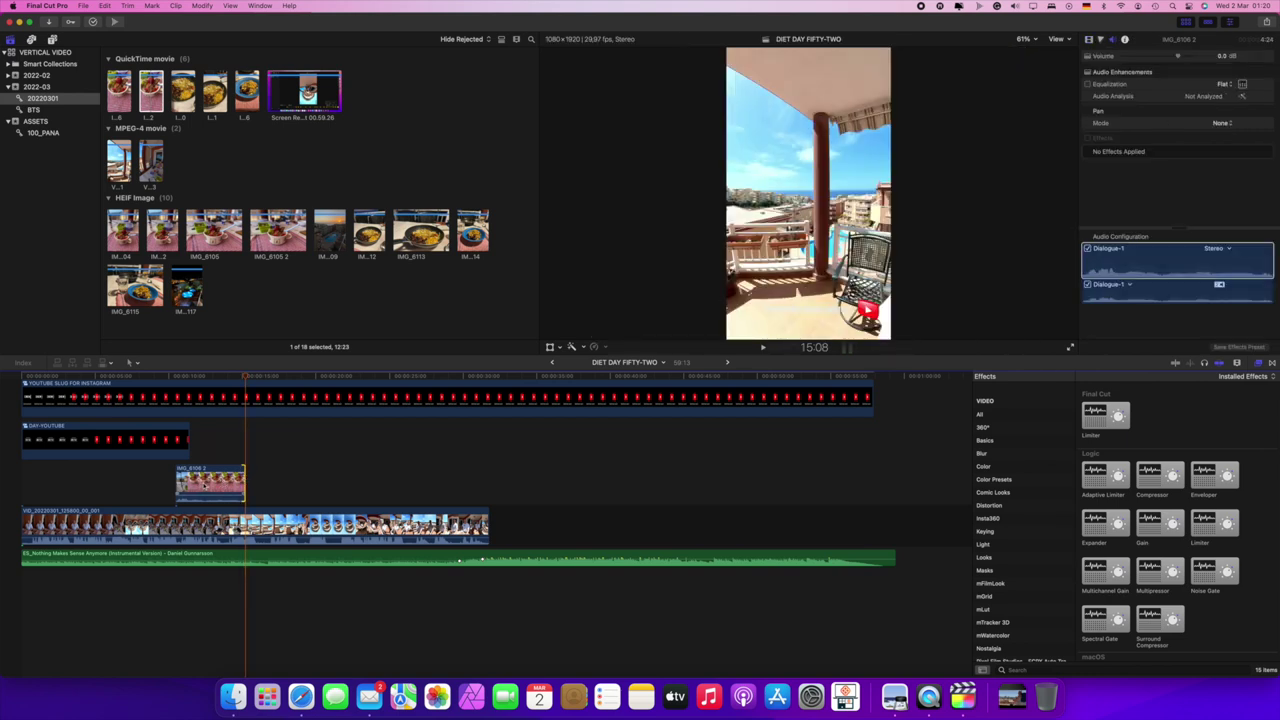
Step: Play from 10:14 to 16:16 to check the trimmed IMG_6106 2 insert and the cut back to the main video
key("j")
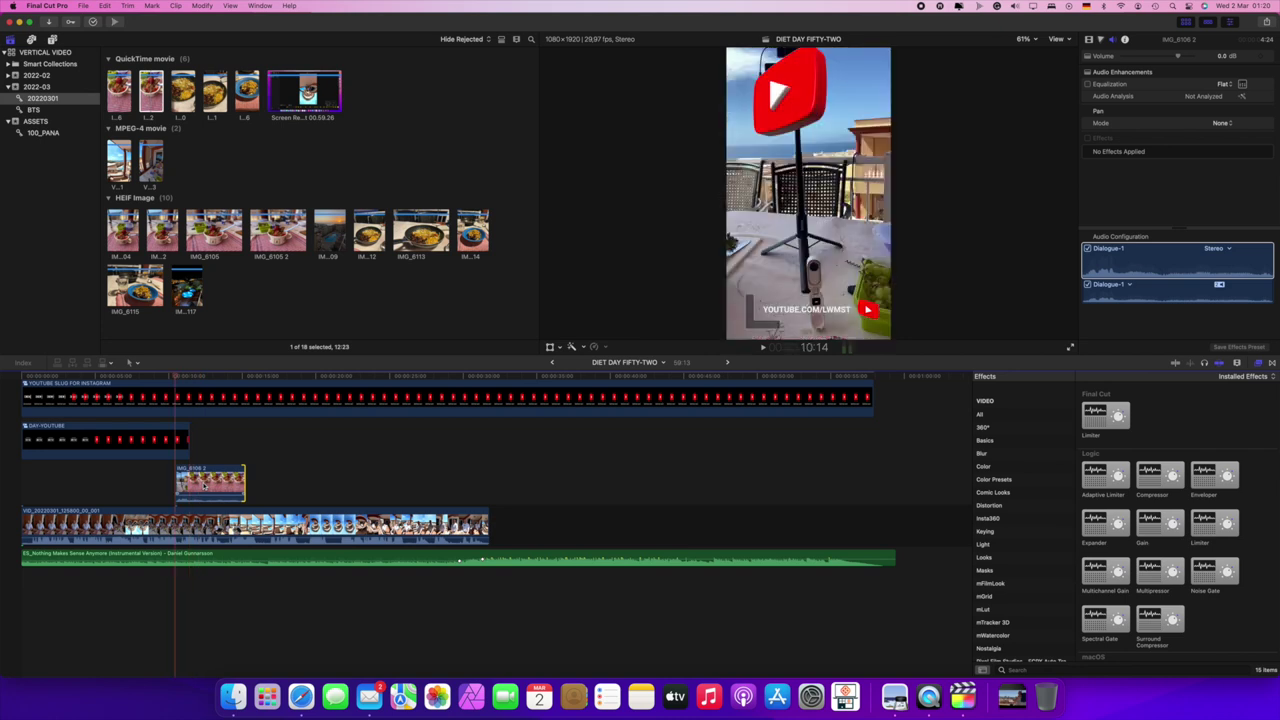
key("space")
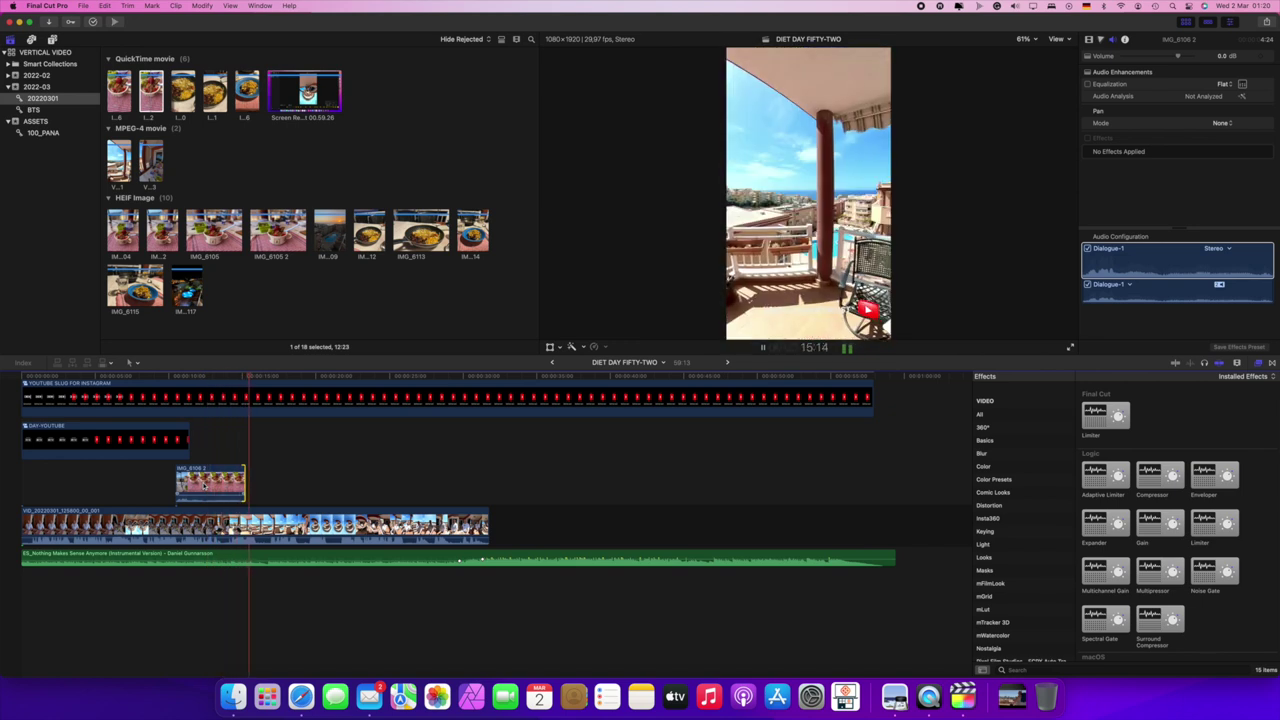
key("space")
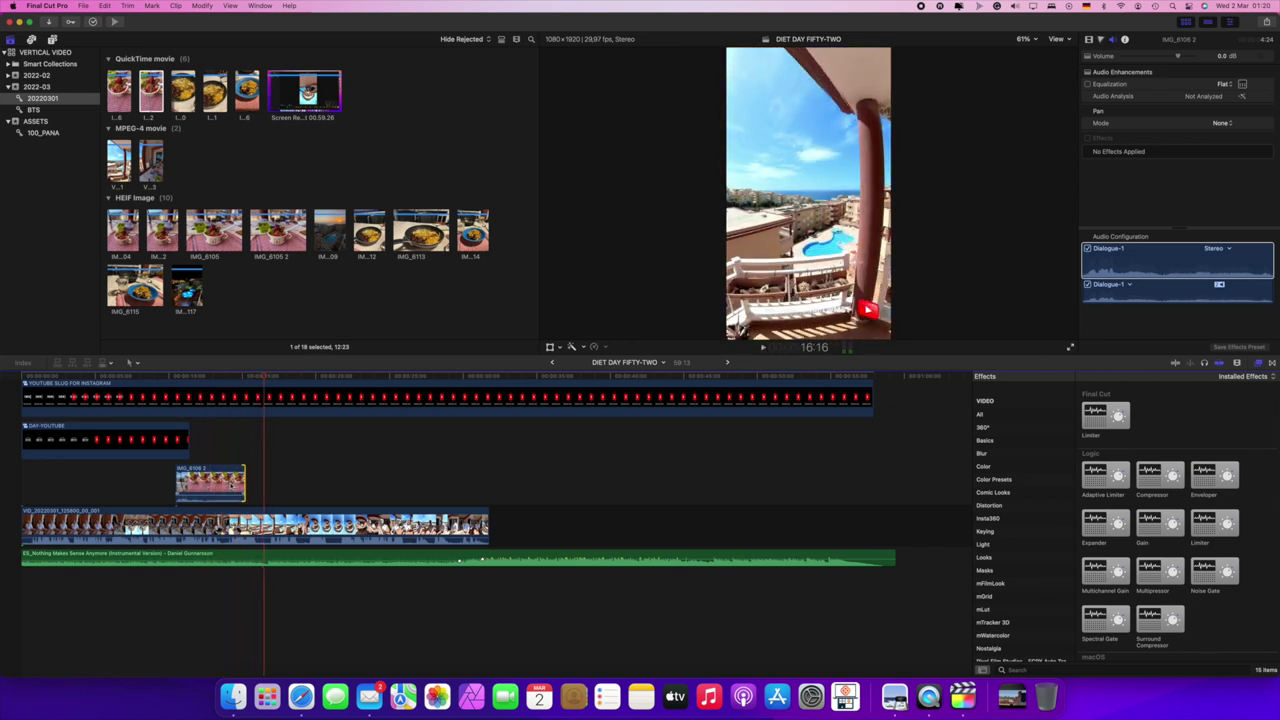
Step: Slip the footage inside the IMG_6106 2 insert with the Trim tool, keeping its place, and play from 8:28 to check it
left_click(204, 468)
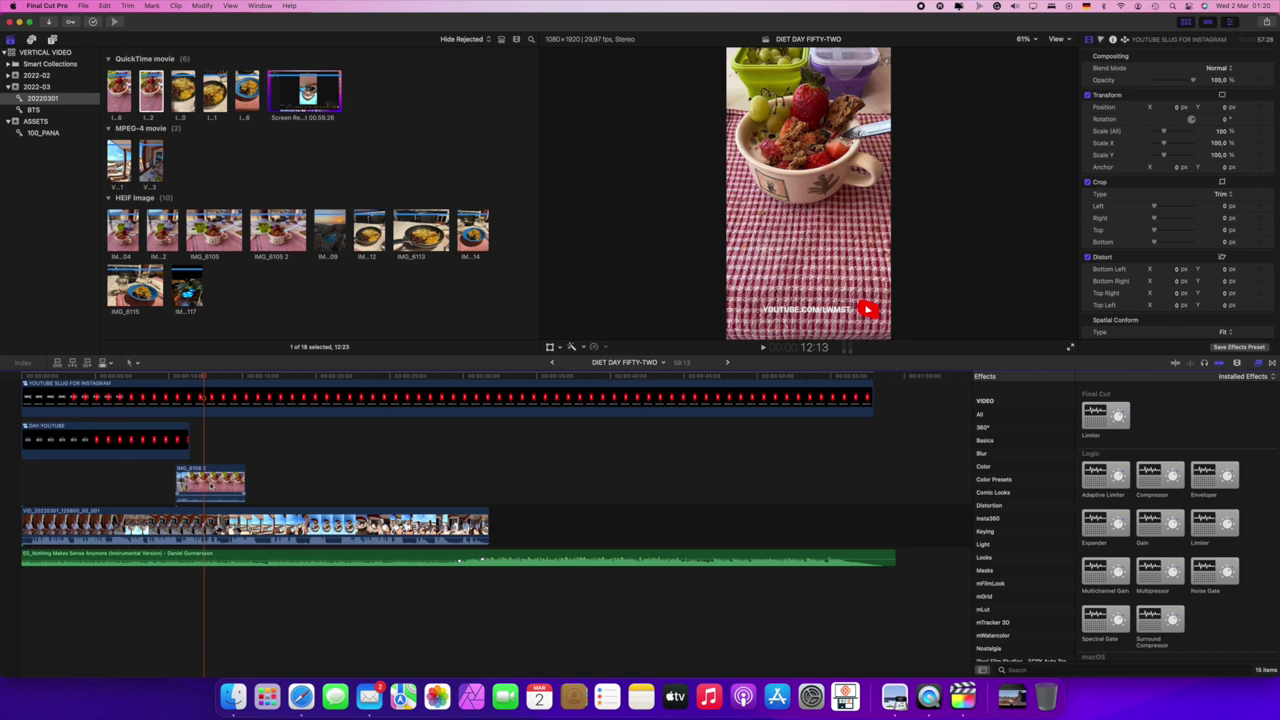
key("t")
left_click(210, 485)
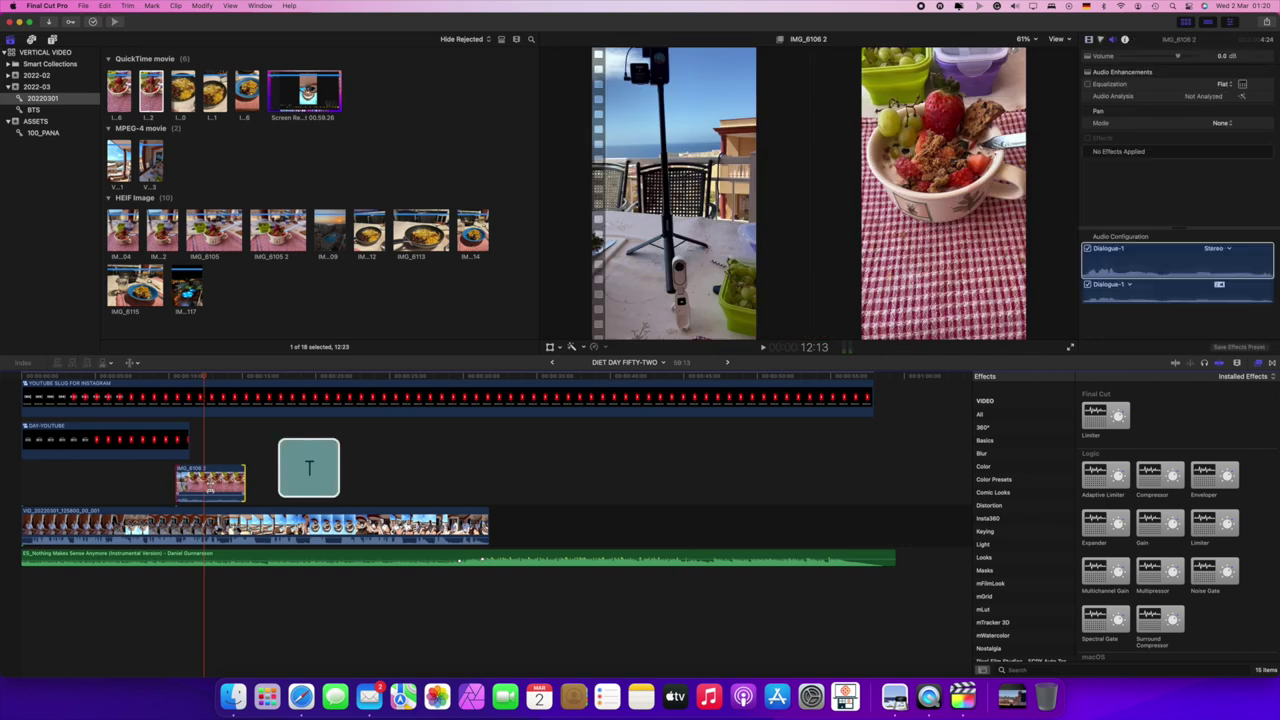
left_click_drag(210, 487, 121, 480)
left_click(153, 478)
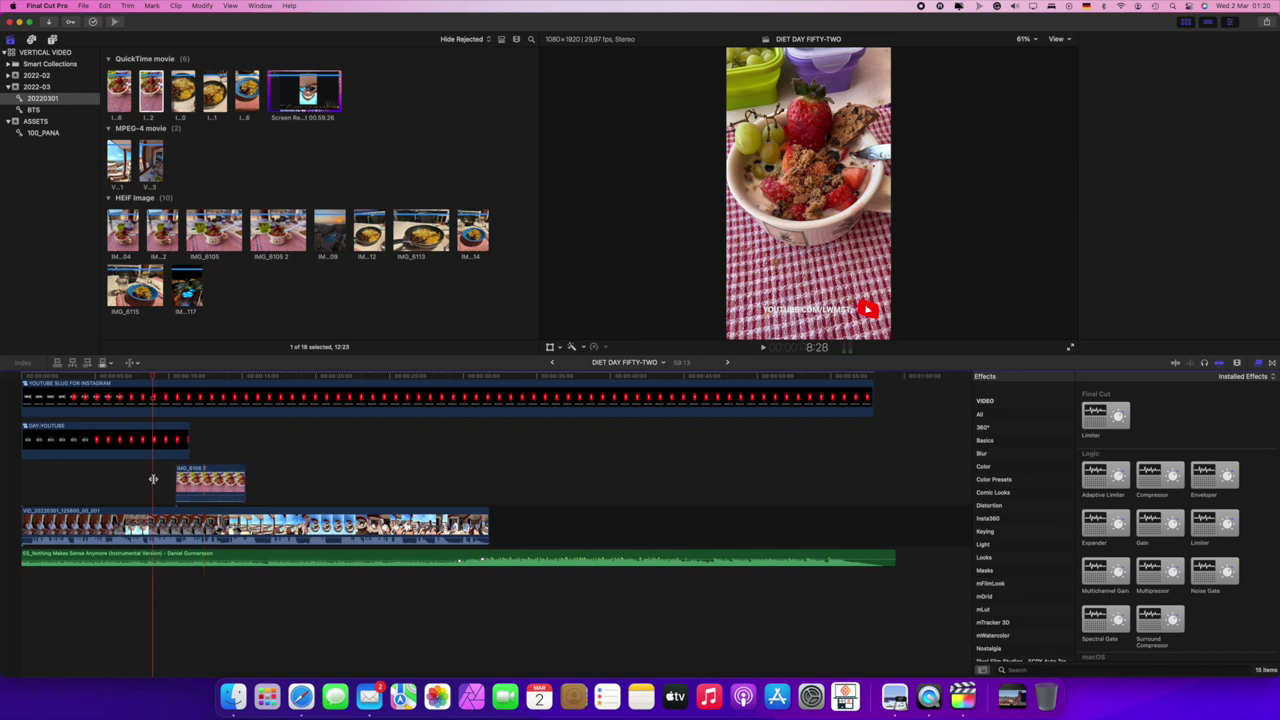
key("space")
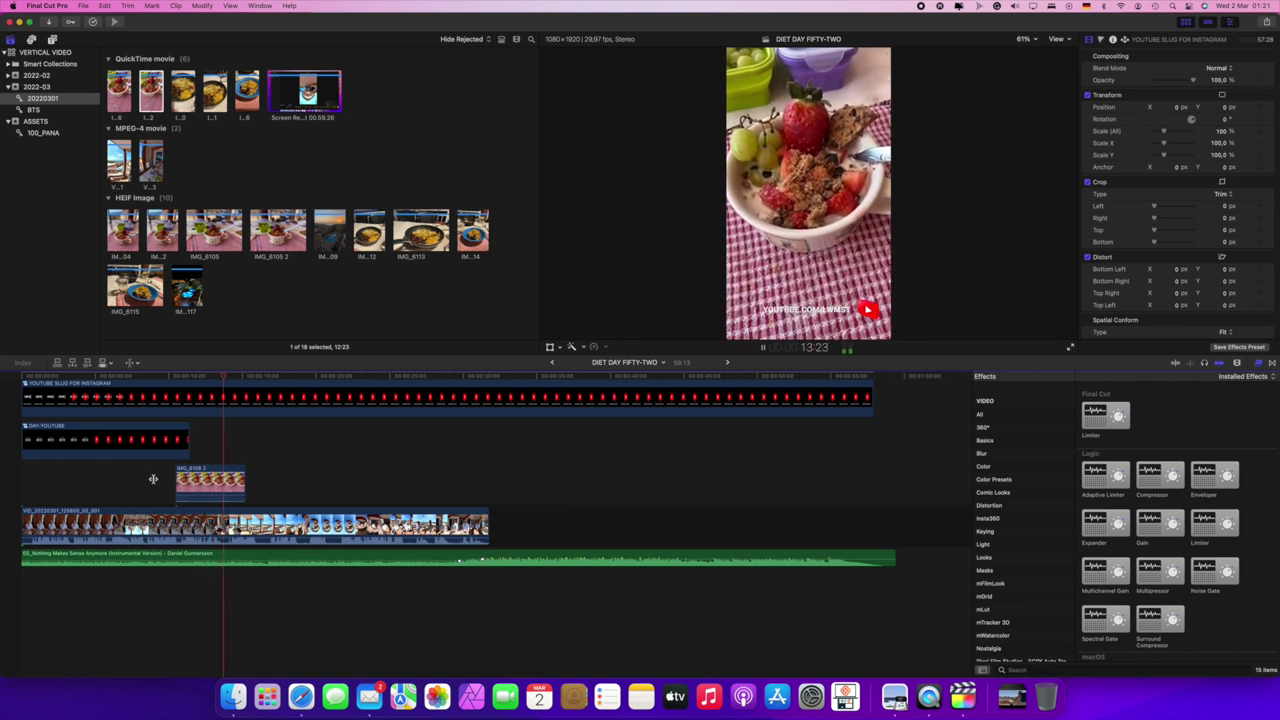
key("space")
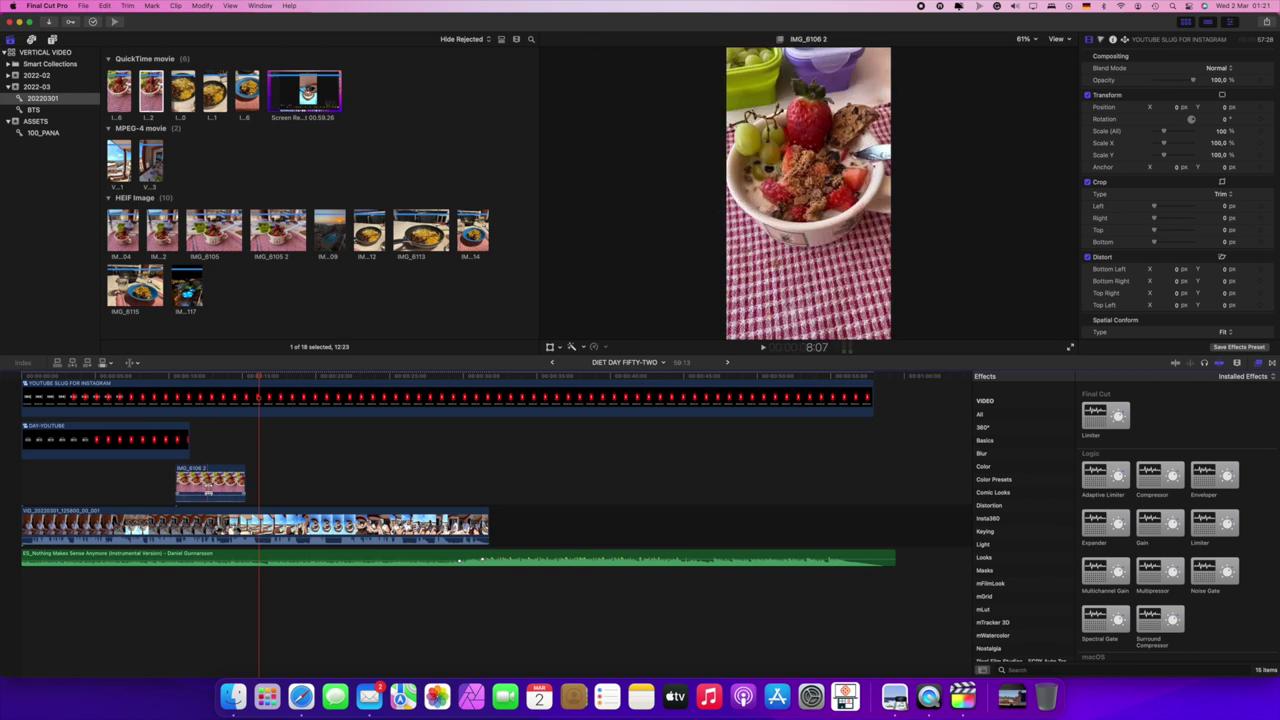
Step: Add the default transition to both ends of the IMG_6106 2 insert and play from 8:20 to check it
left_click(210, 484)
key("cmd+t")
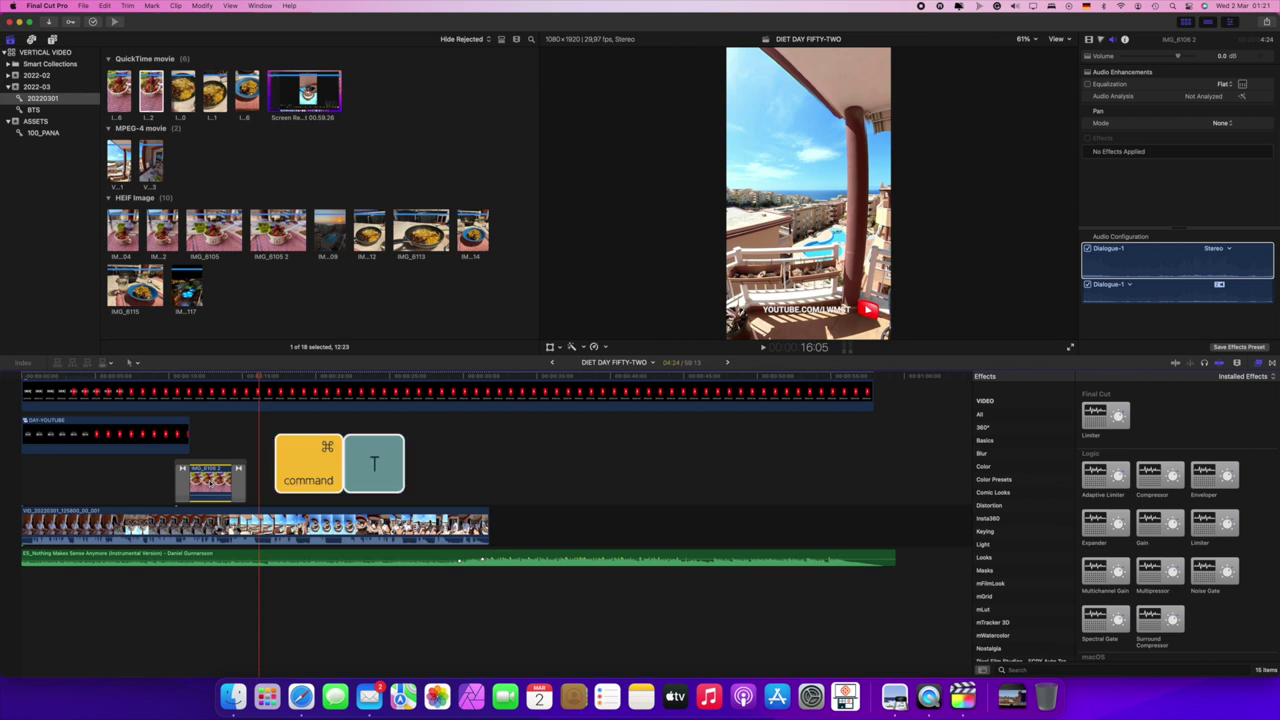
left_click(149, 485)
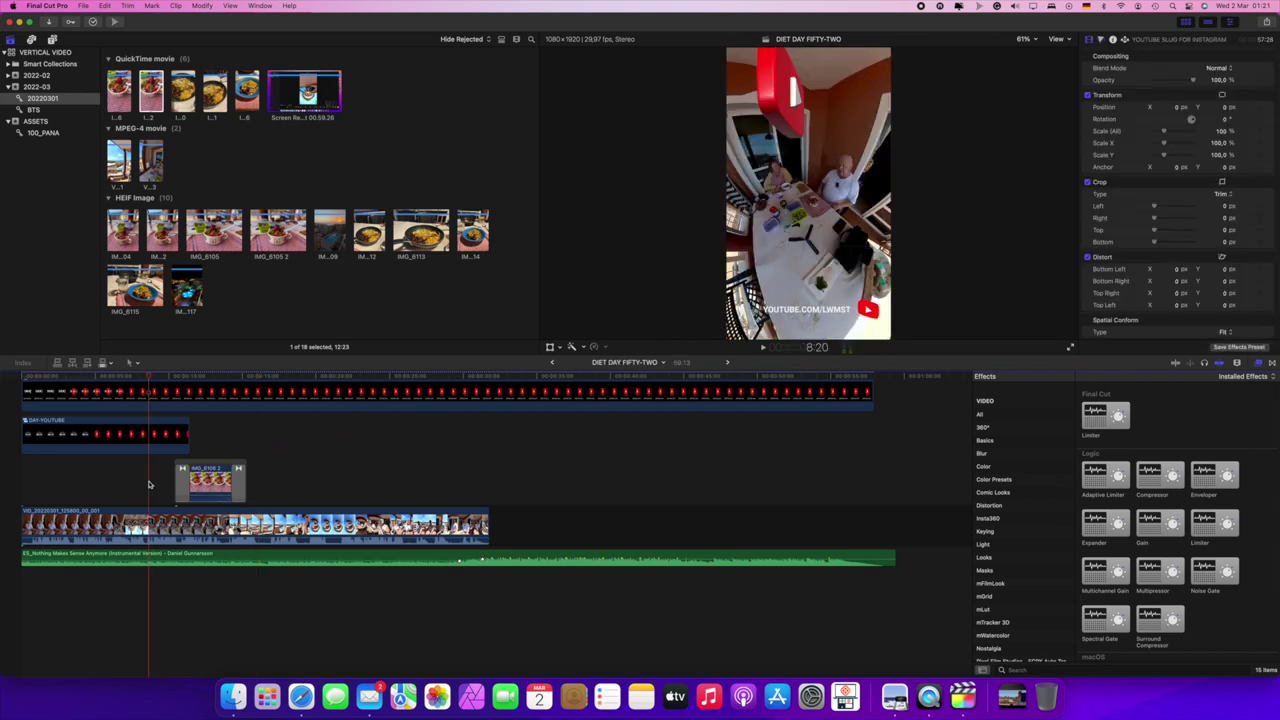
key("space")
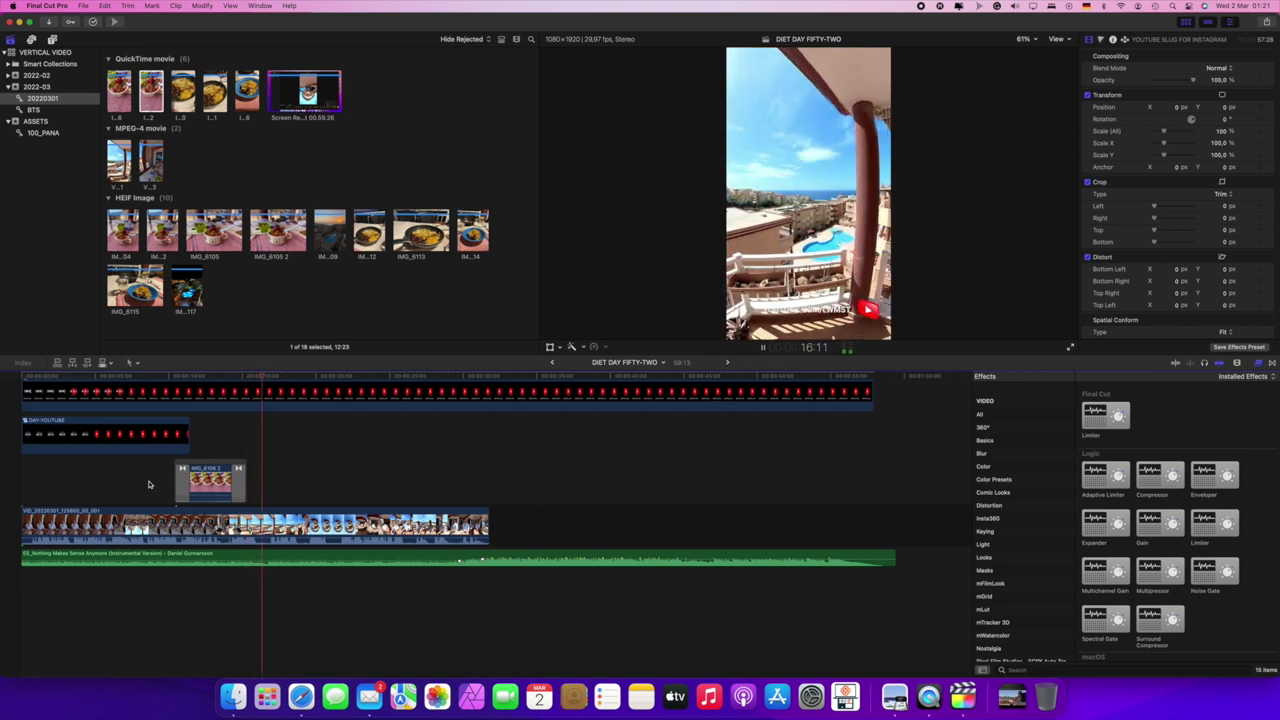
key("space")
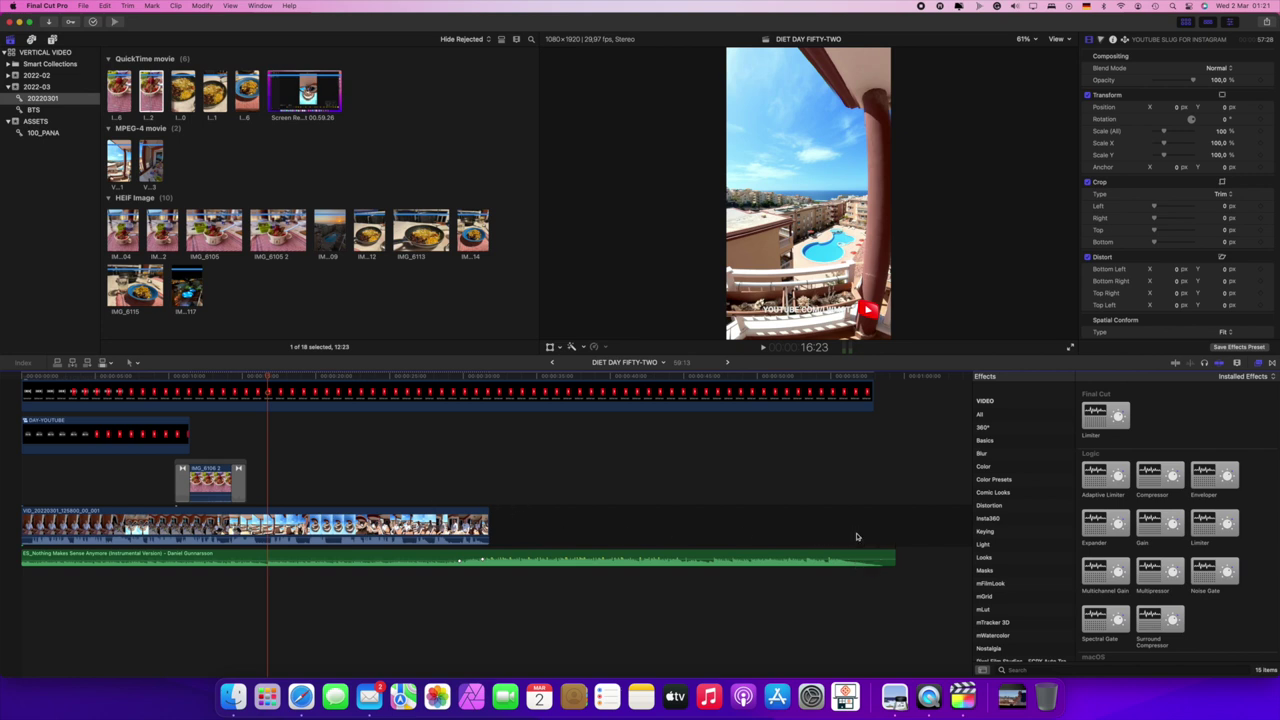
Step: Append the VID_20220301_130149_00_003 clip and the photo IMG_6105 to the end of the main storyline
left_click(150, 157)
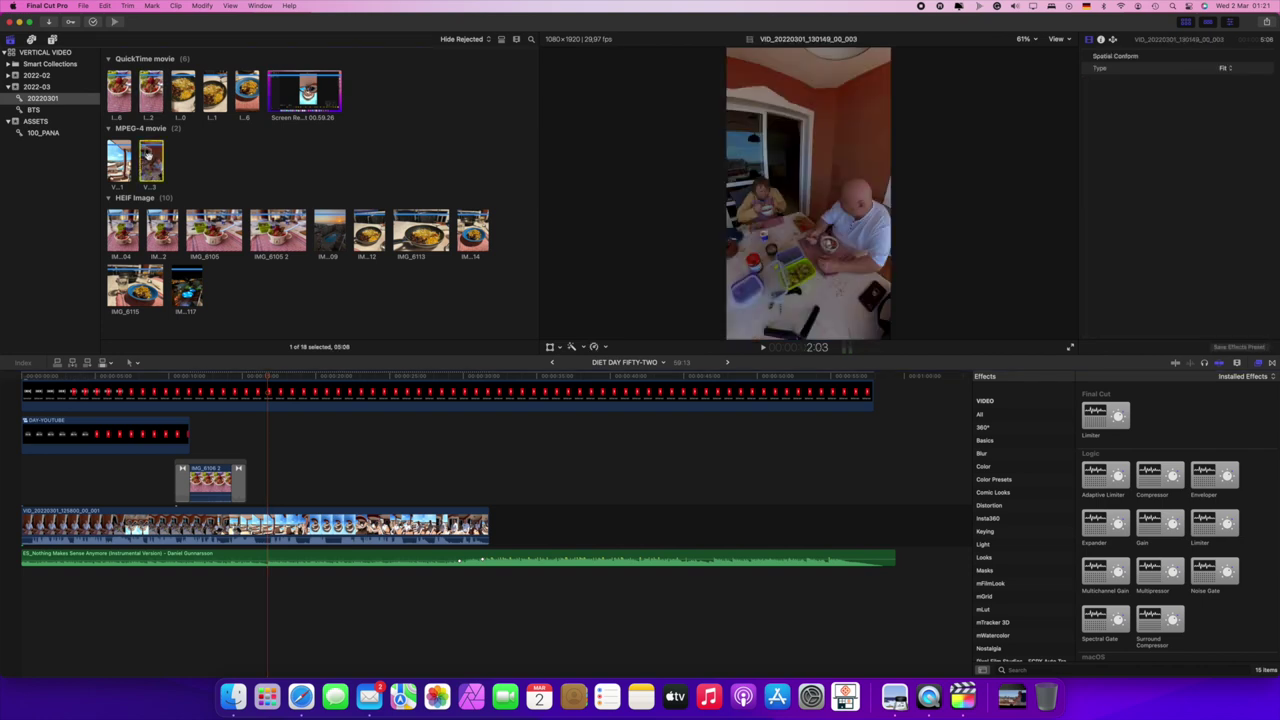
key("e")
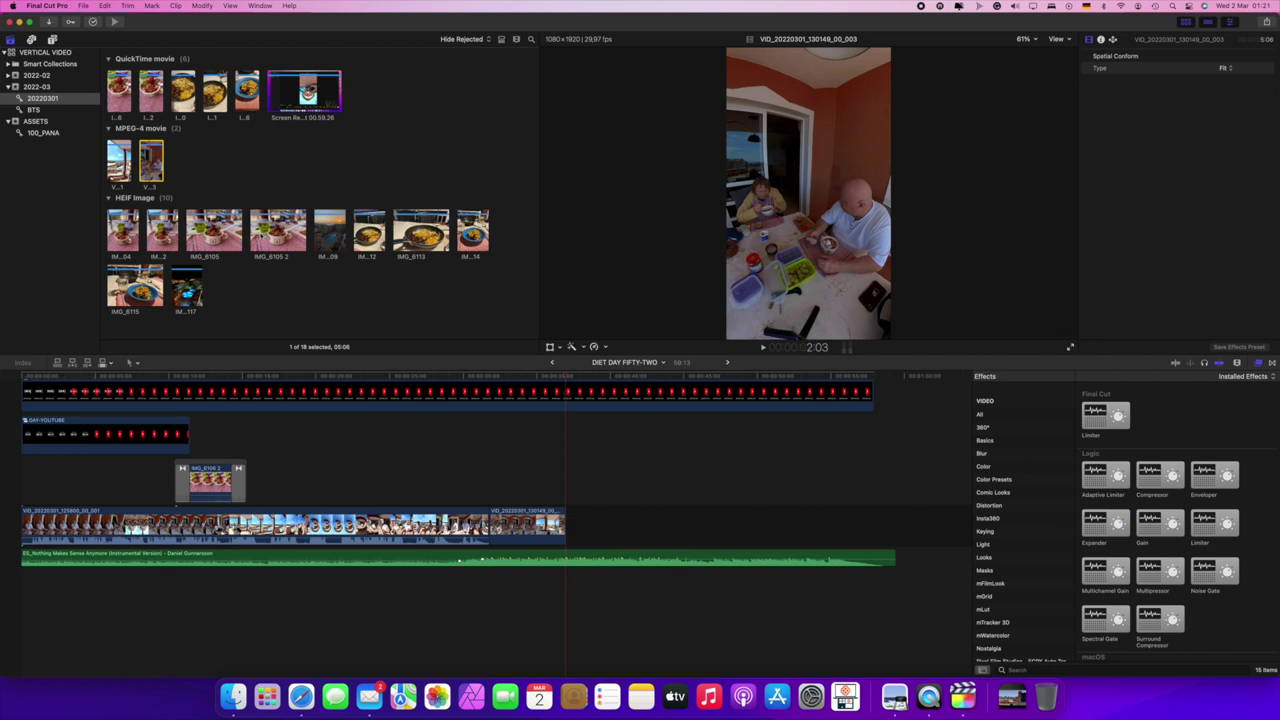
left_click(278, 230)
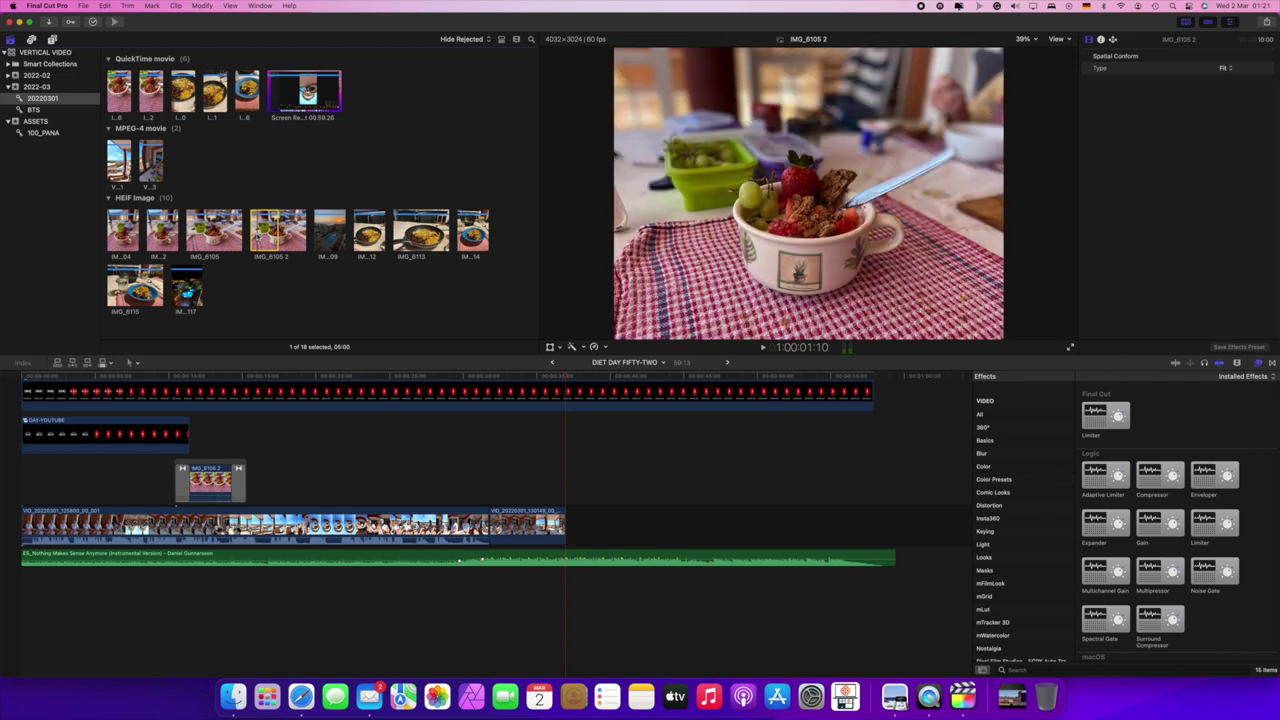
left_click(197, 238)
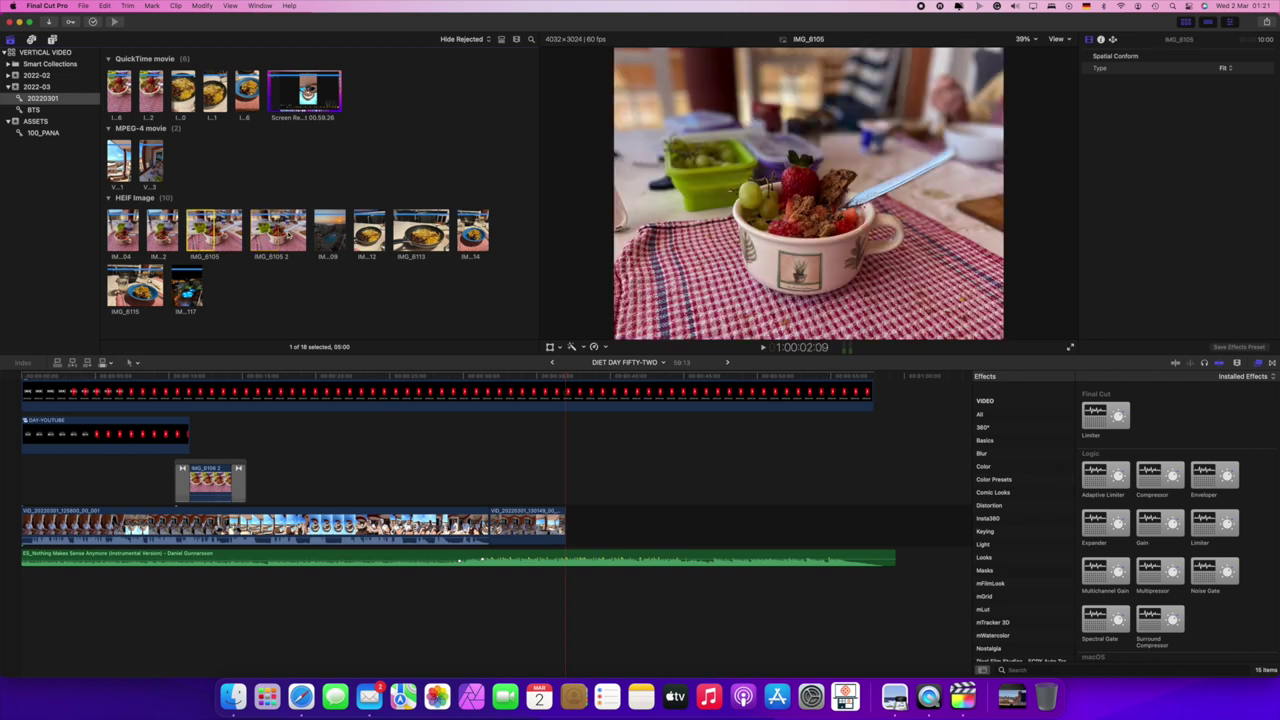
left_click(271, 235)
left_click(212, 235)
key("e")
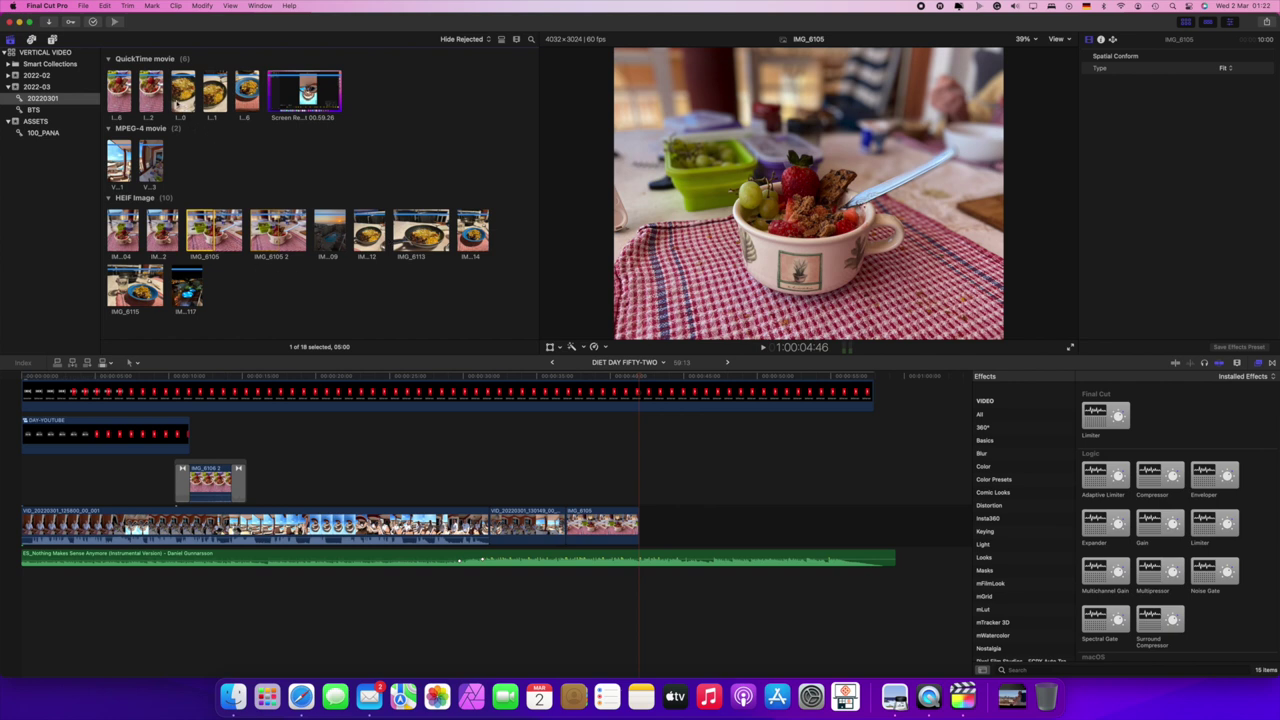
Step: Preview the food clip IMG_6116 and append it to the storyline after the IMG_6105 photo
left_click(183, 90)
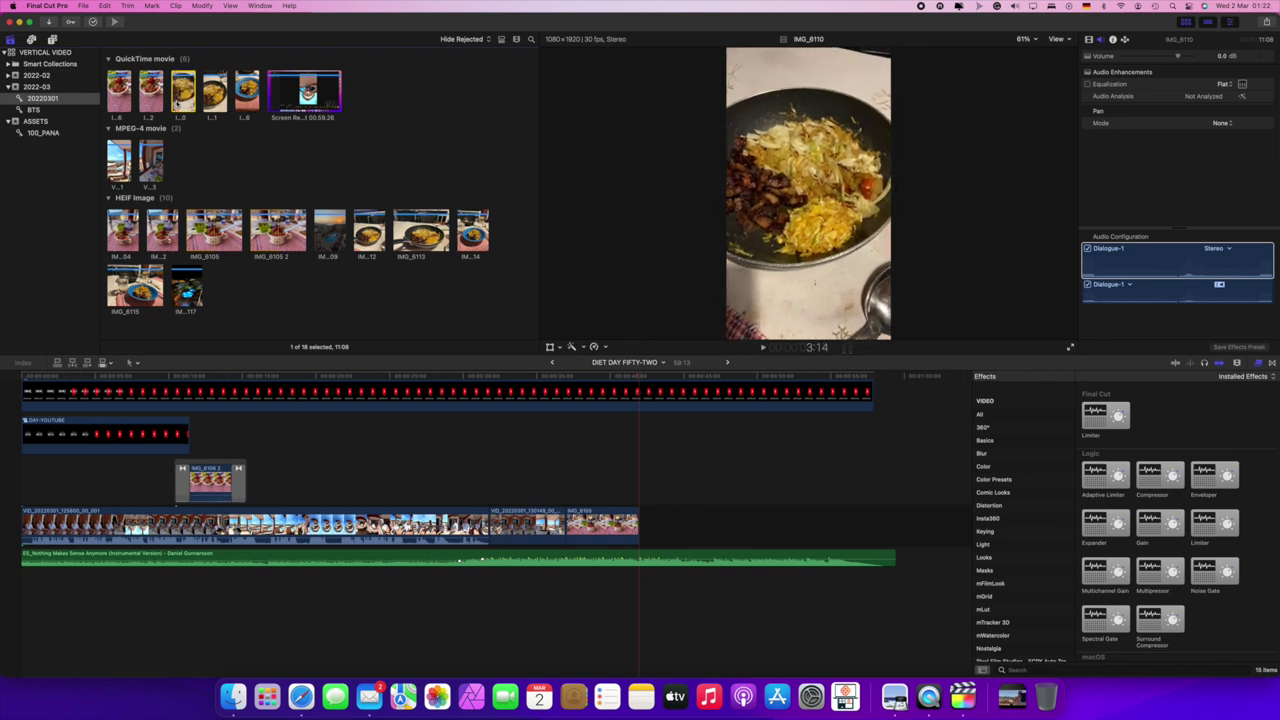
left_click(247, 90)
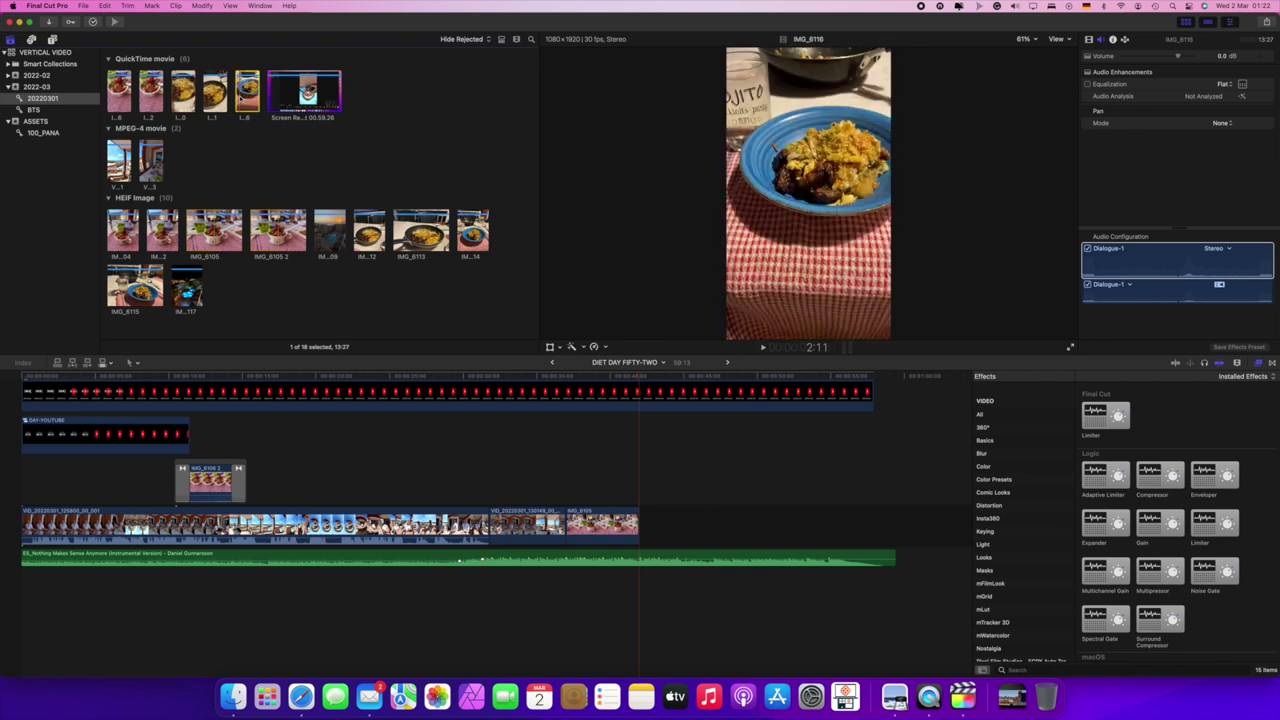
key("space")
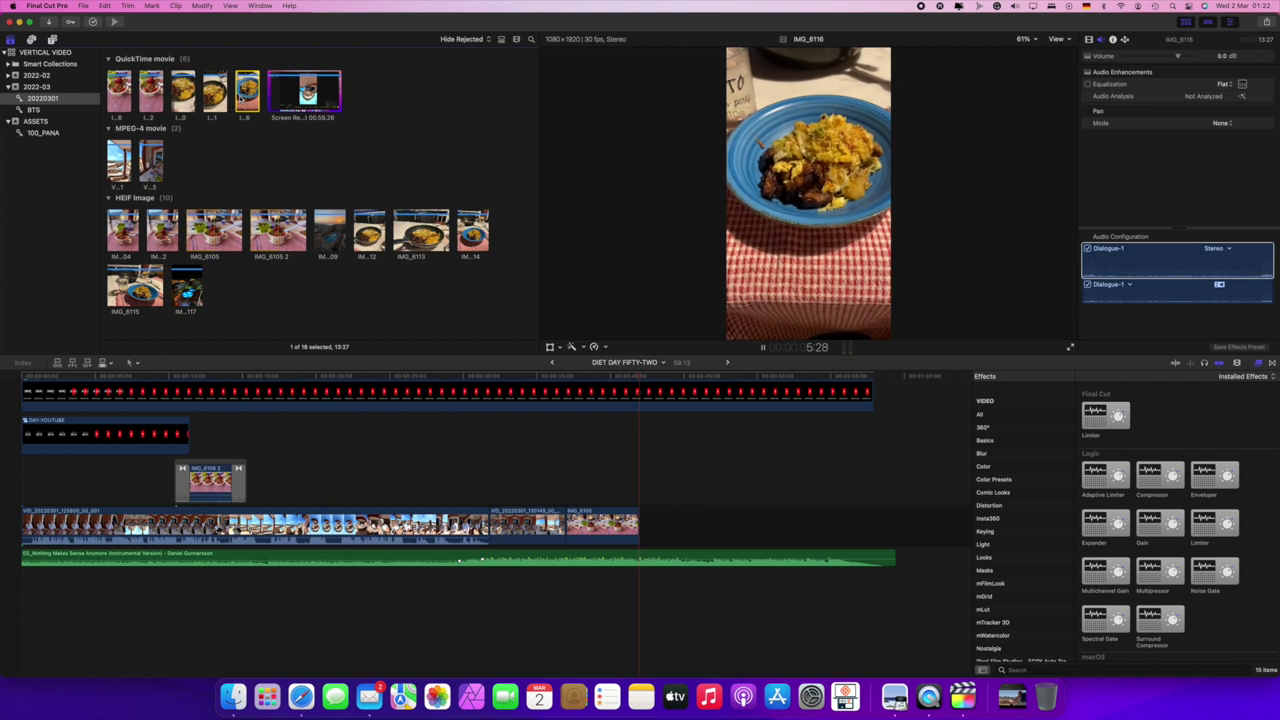
key("space")
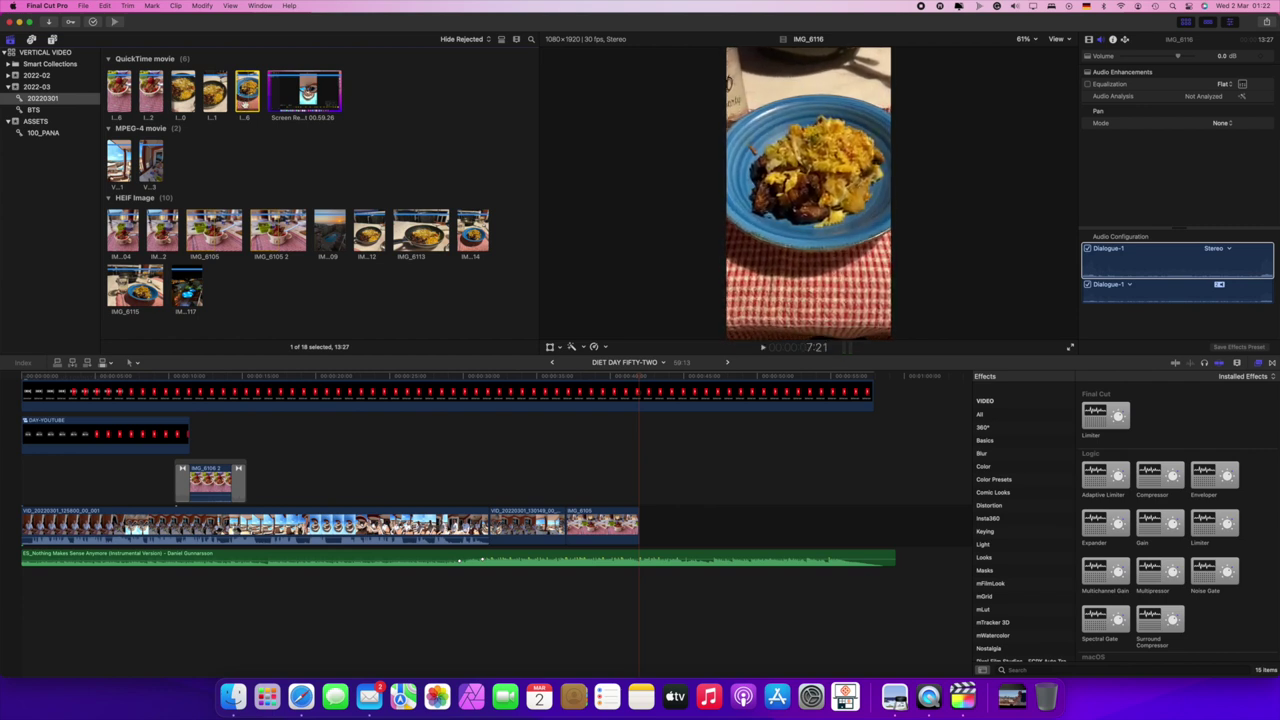
key("e")
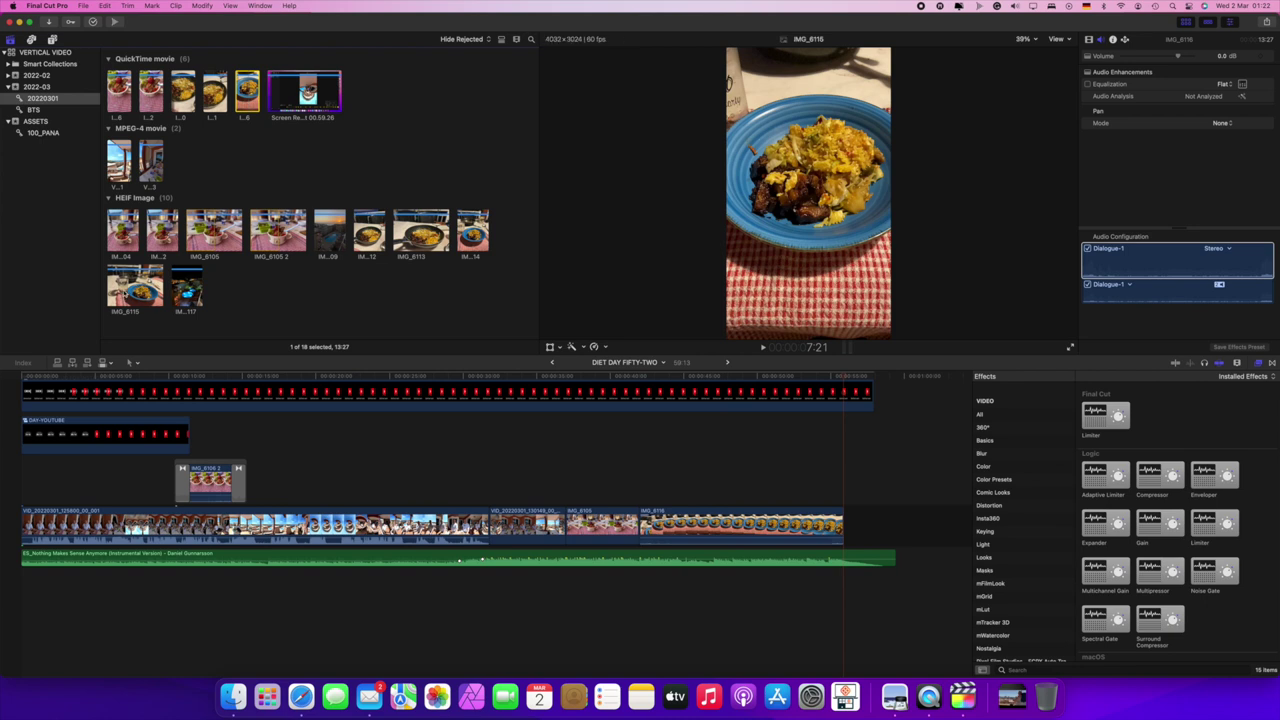
Step: Append the photos IMG_6115, IMG_6109 and IMG_6117 in that order to the end of the storyline
left_click(135, 287)
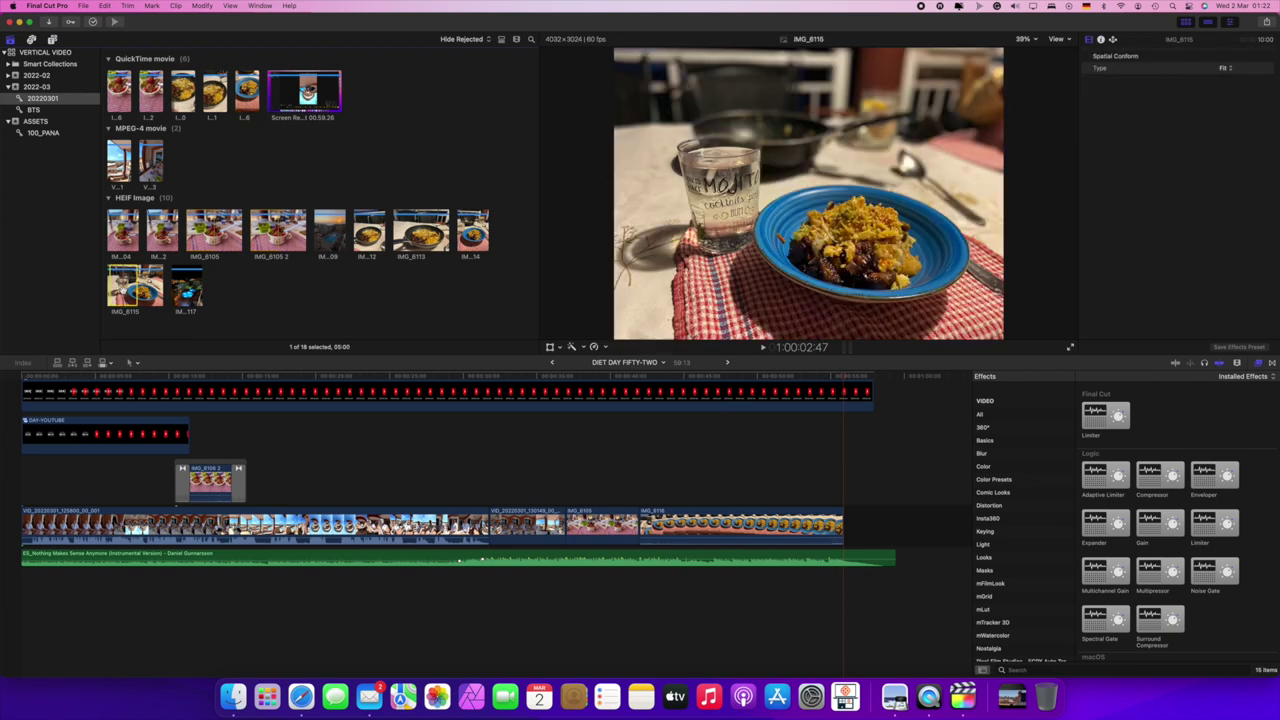
key("e")
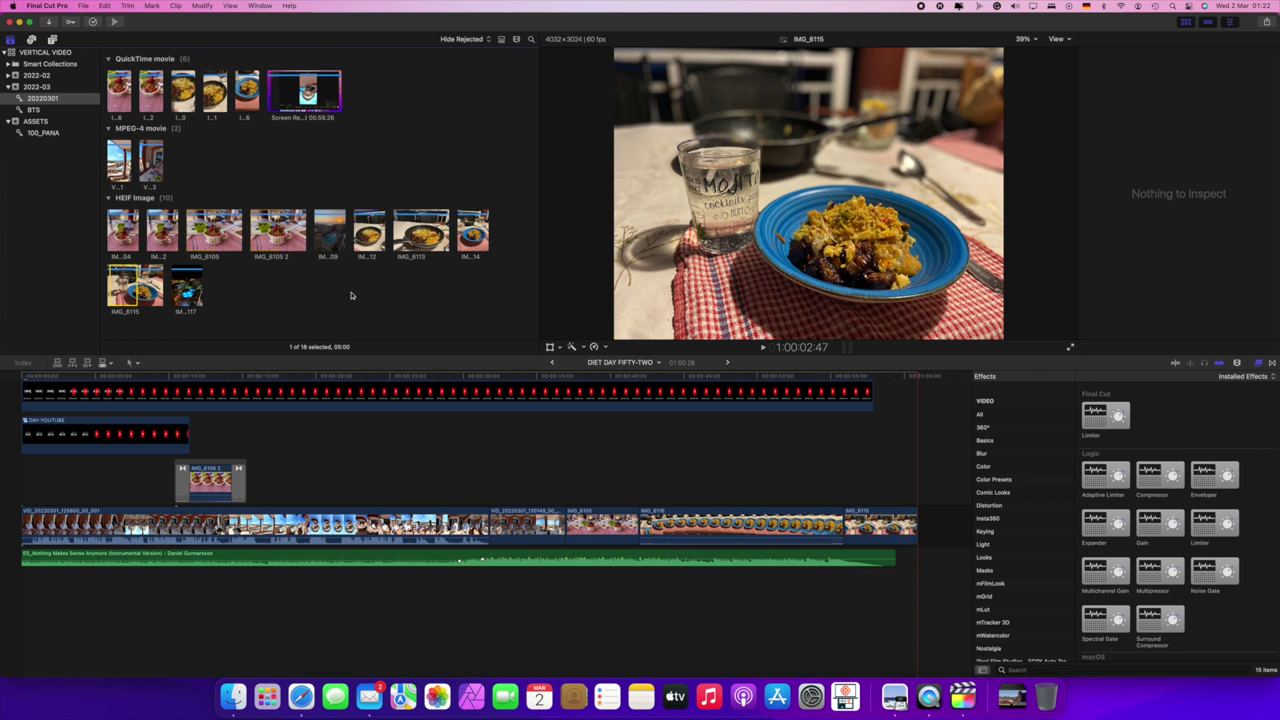
left_click(332, 243)
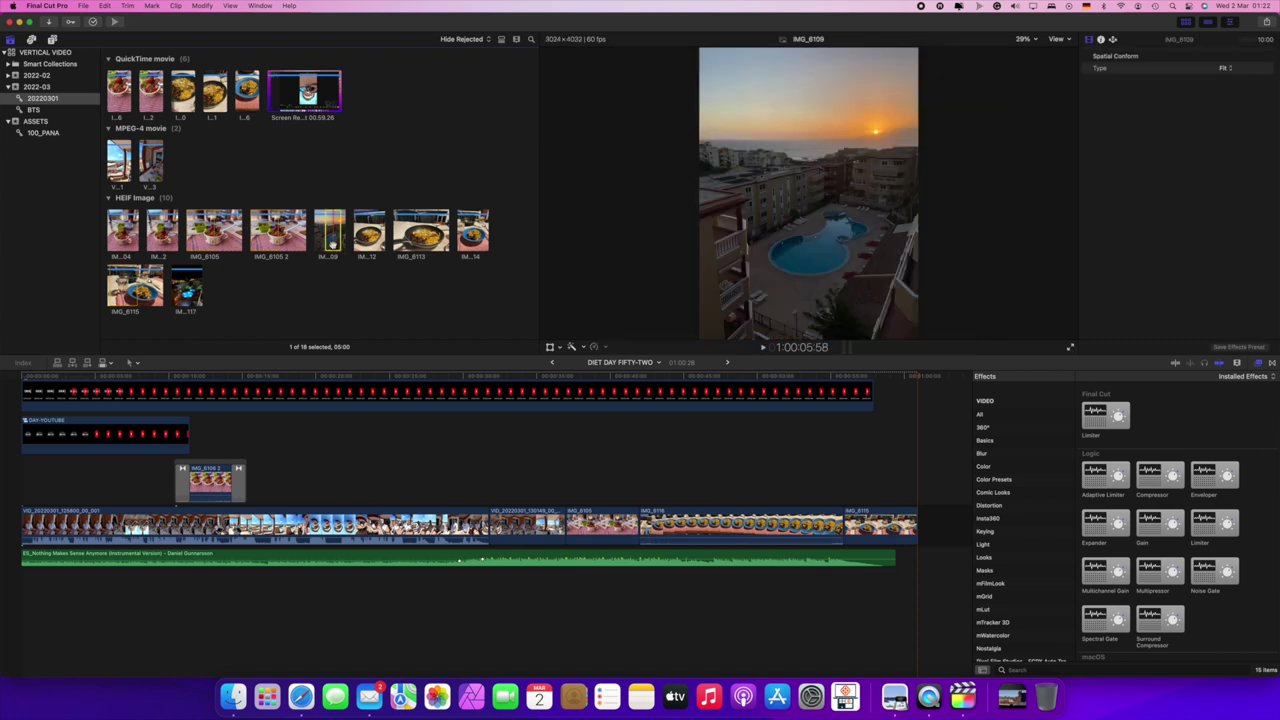
key("e")
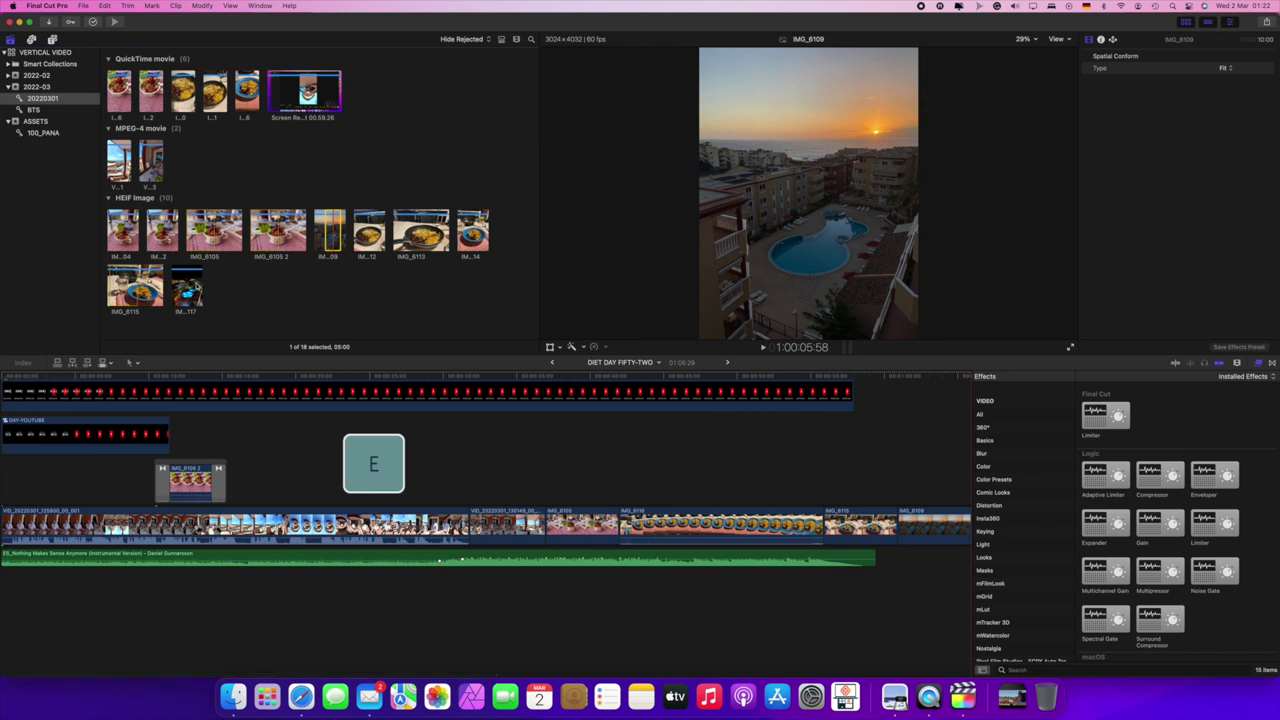
left_click(185, 292)
key("e")
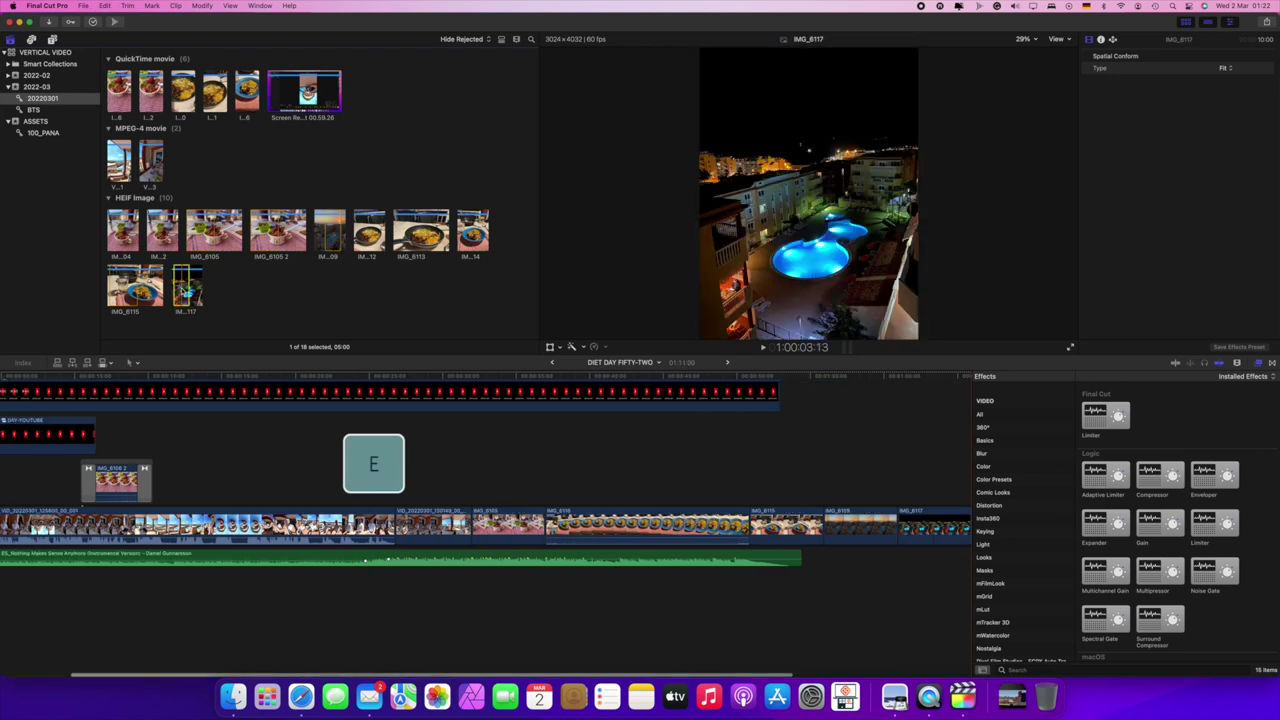
Step: Play the end of the first main clip and move the music's two volume keyframes so the rise to 0.0 dB starts around 31:05
scroll(840, 485, "left", 2)
left_click(840, 485)
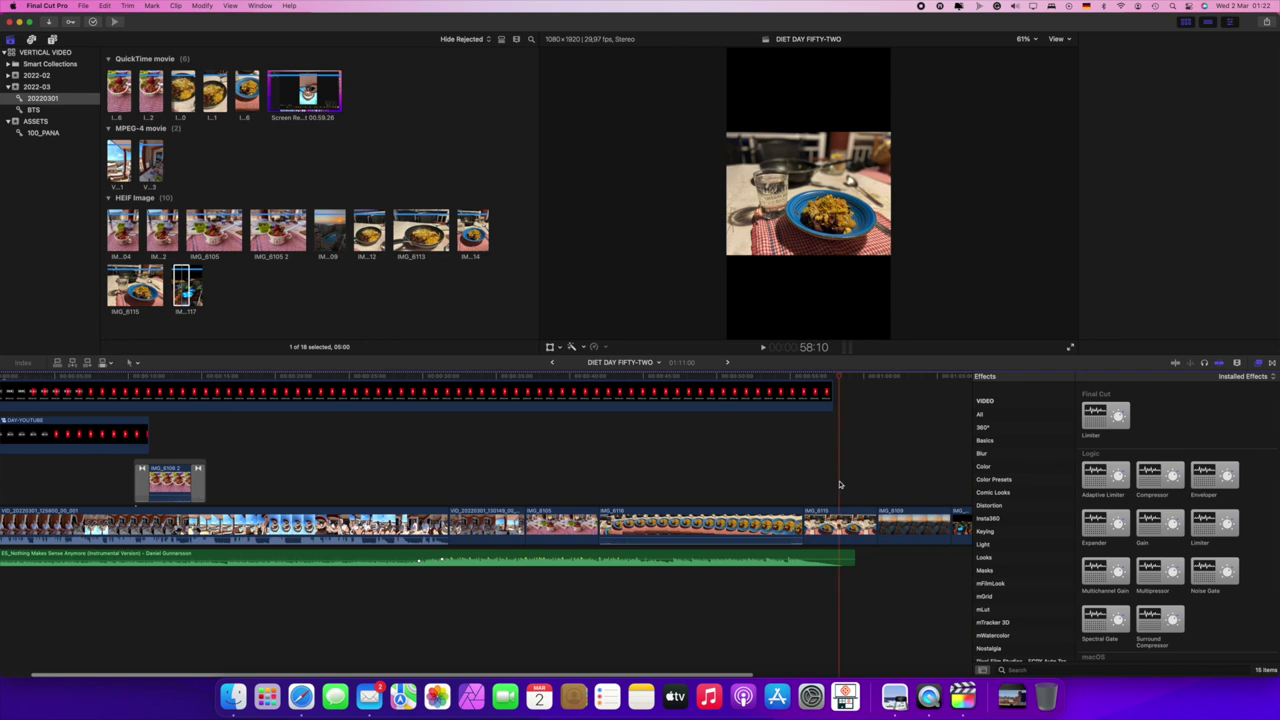
key("super+4")
key("super+minus")
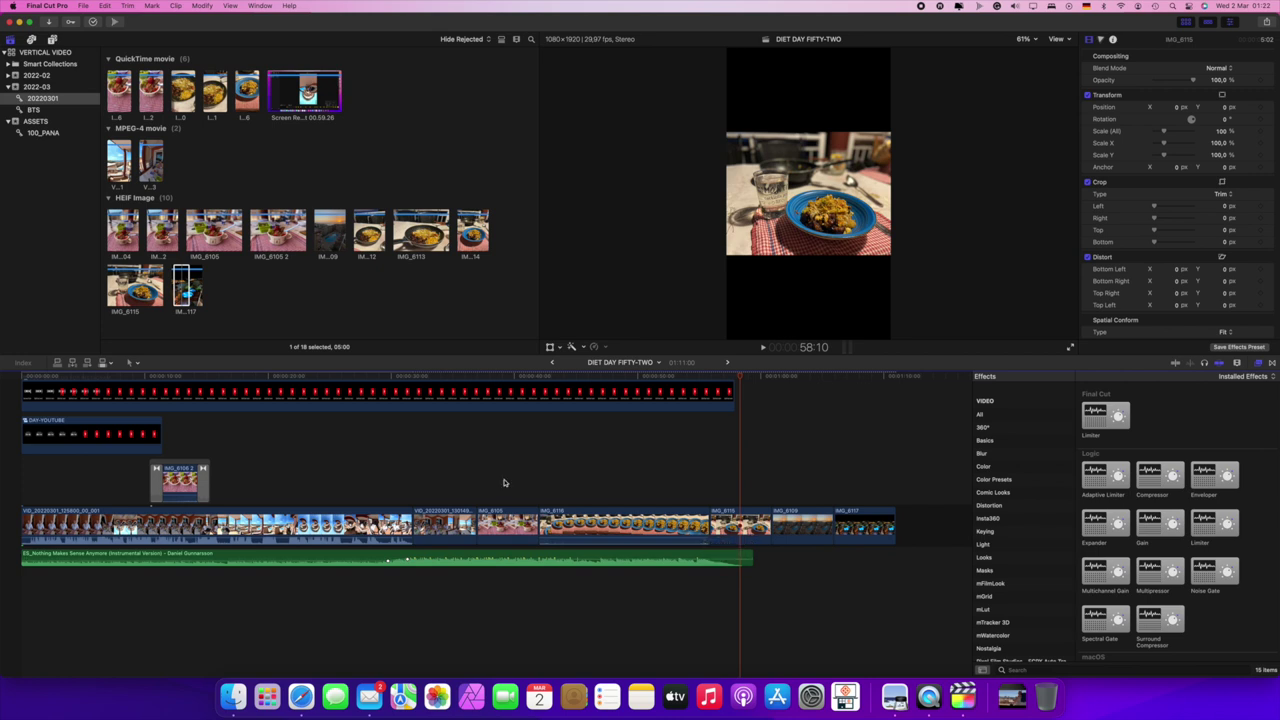
left_click(372, 485)
key("space")
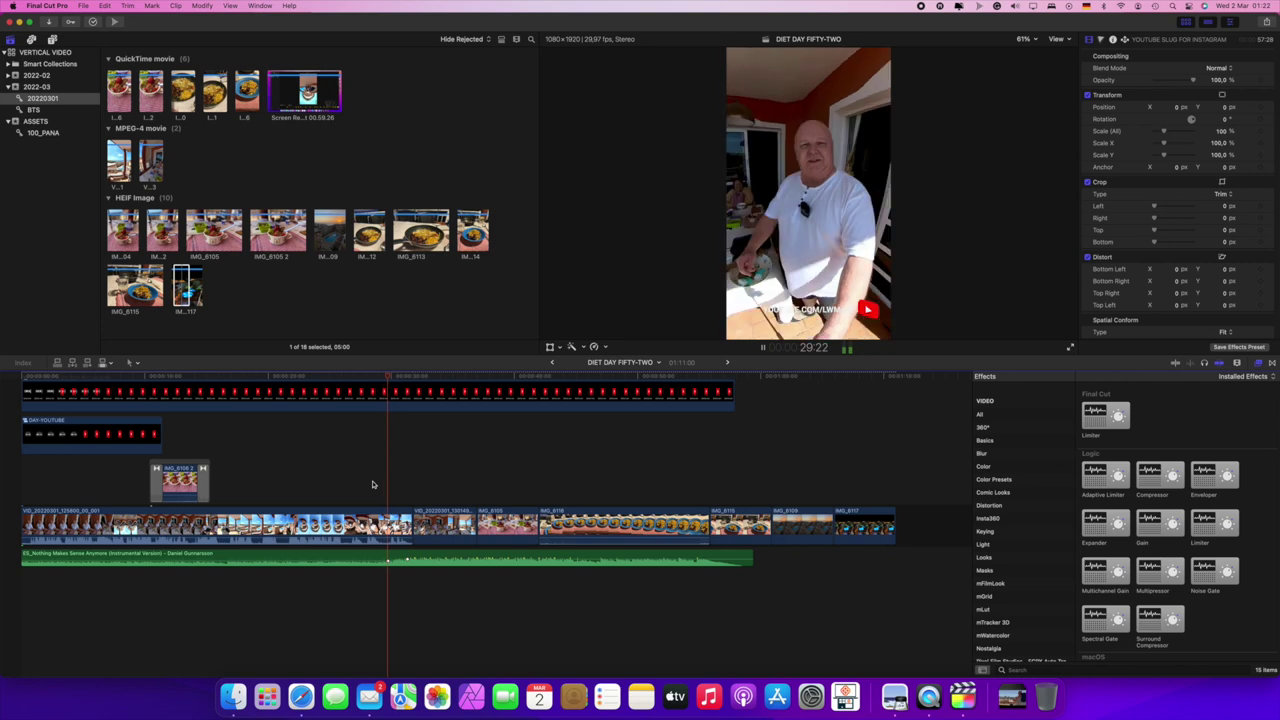
key("space")
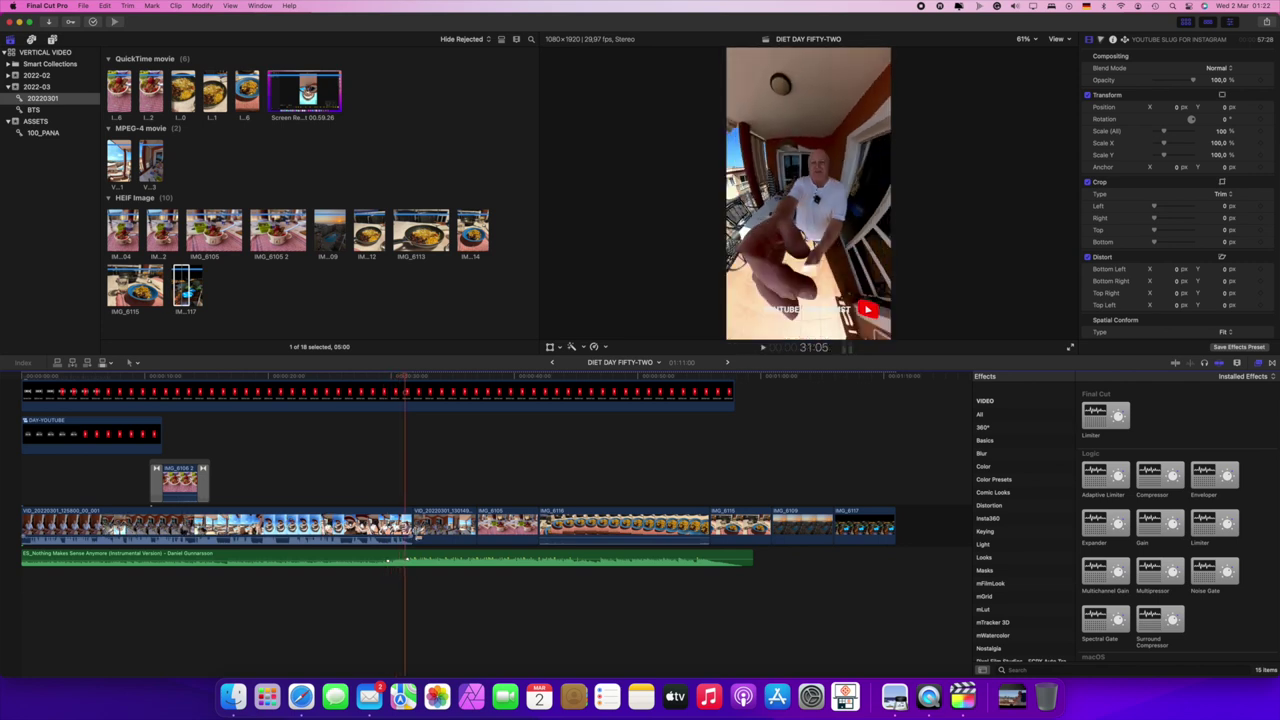
left_click(407, 558)
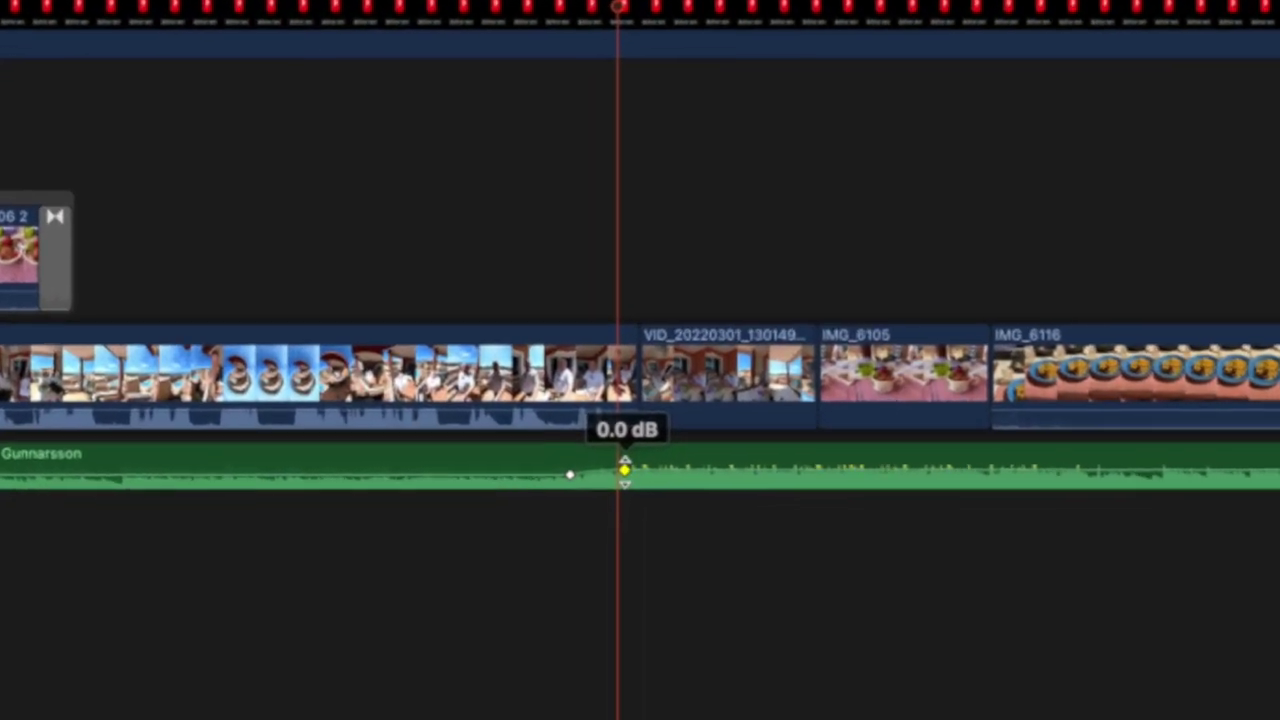
mouse_move(624, 468)
left_mouse_down()
mouse_move(647, 469)
mouse_move(594, 467)
mouse_move(635, 467)
left_mouse_up()
left_click(571, 475)
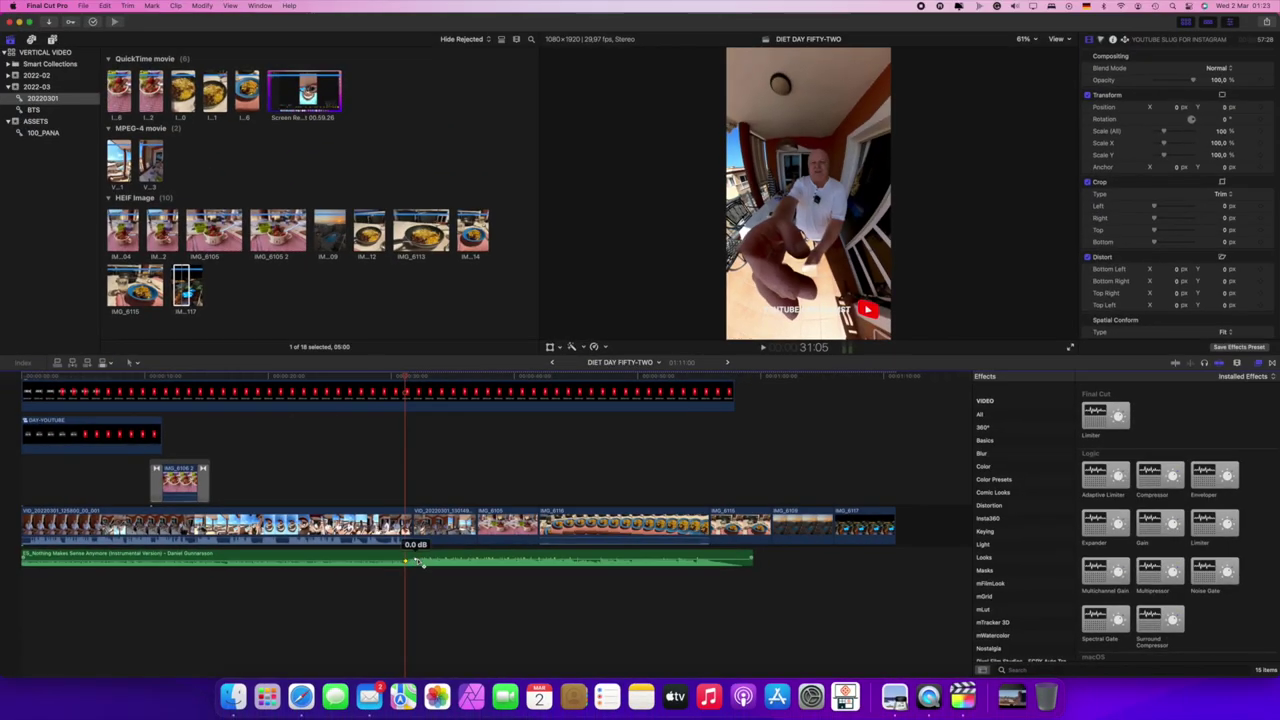
left_click(630, 476)
left_click_drag(412, 566, 415, 559)
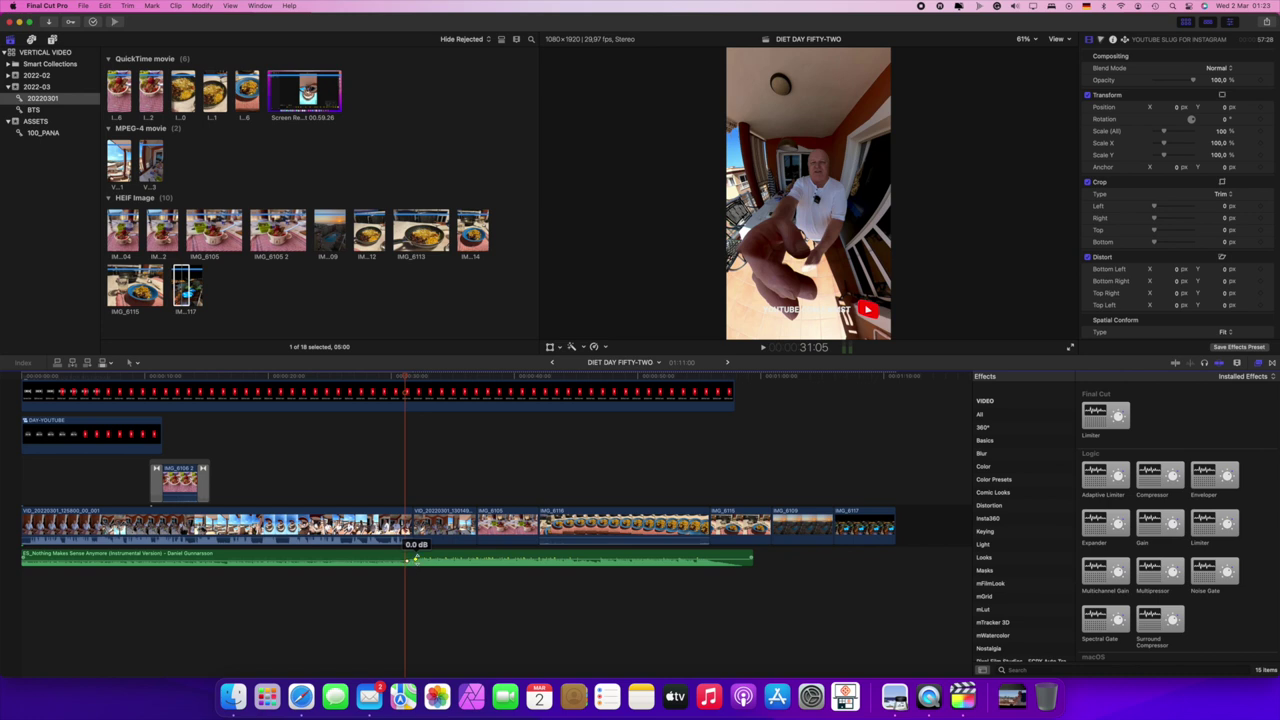
Step: Play the passage from the end of the first main clip into the second to check the shifted music rise
left_click(383, 498)
key("space")
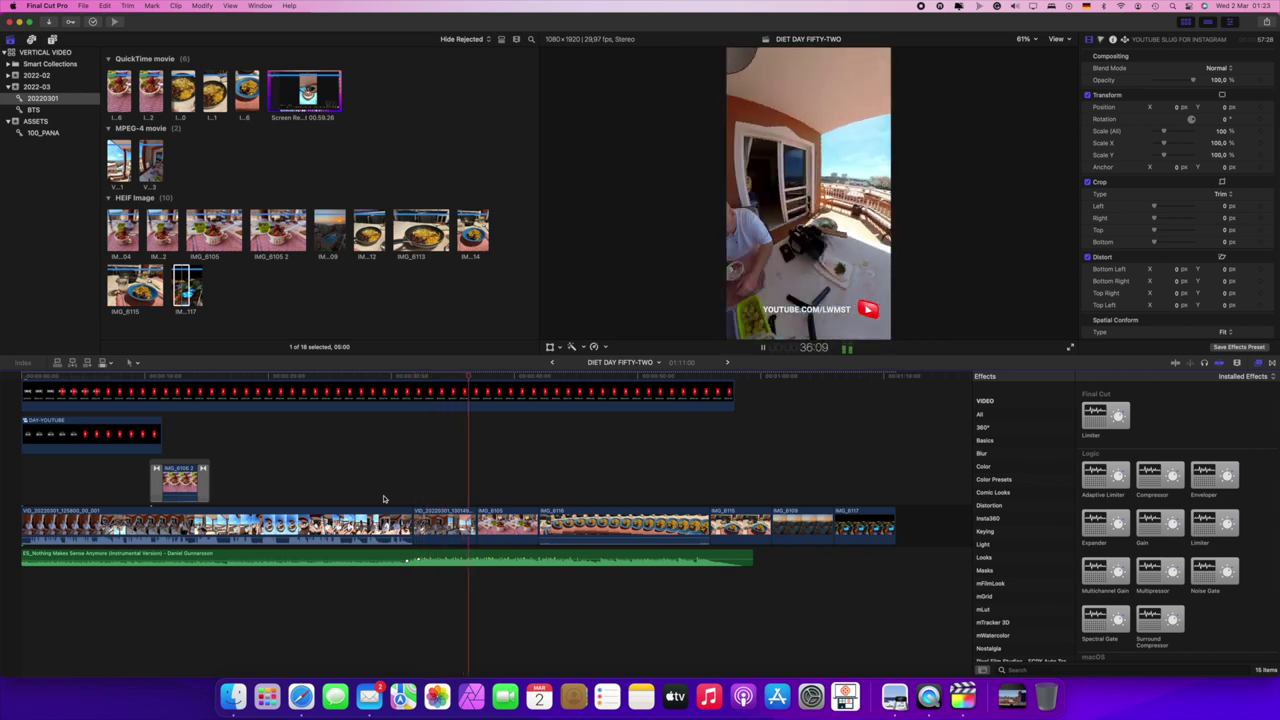
key("space")
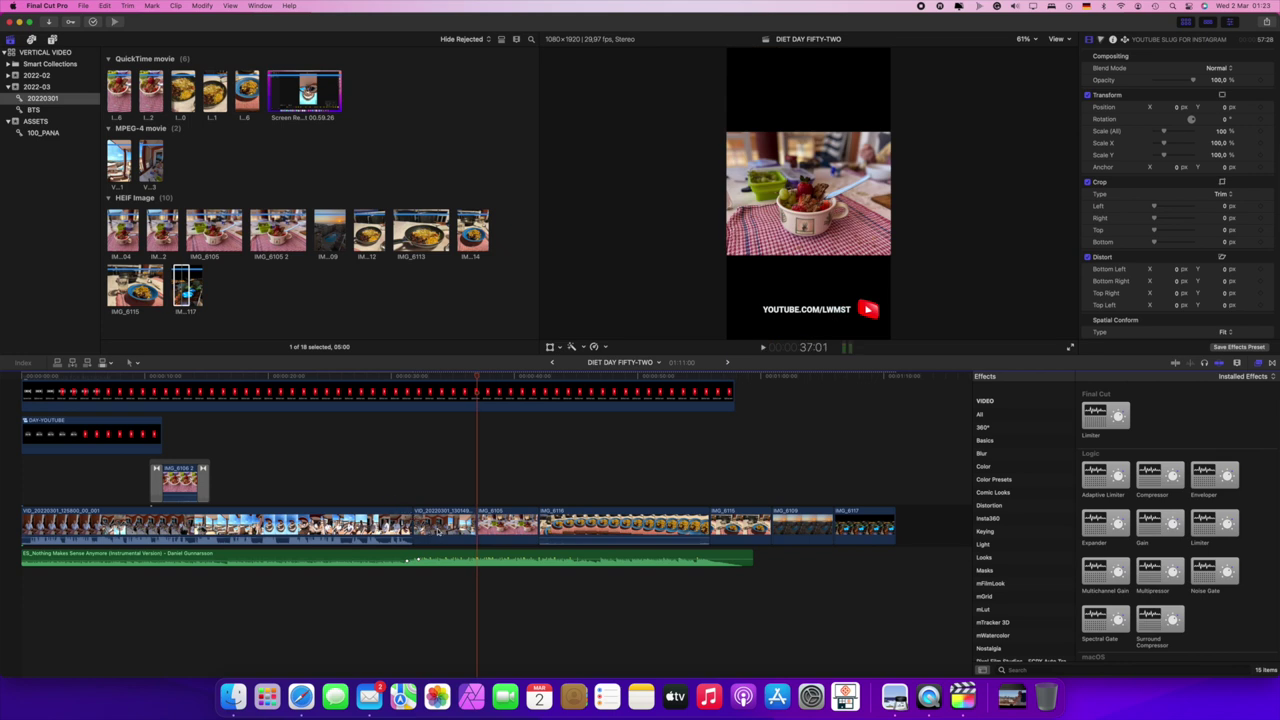
left_click(403, 491)
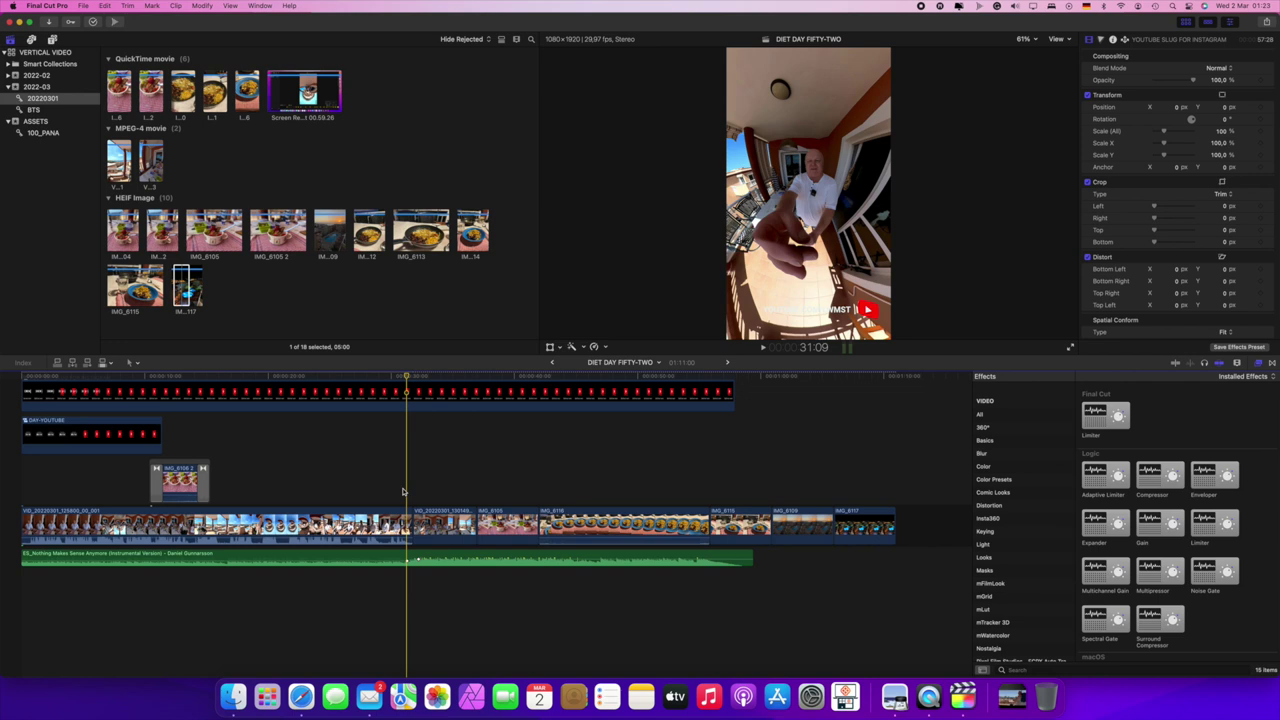
key("space")
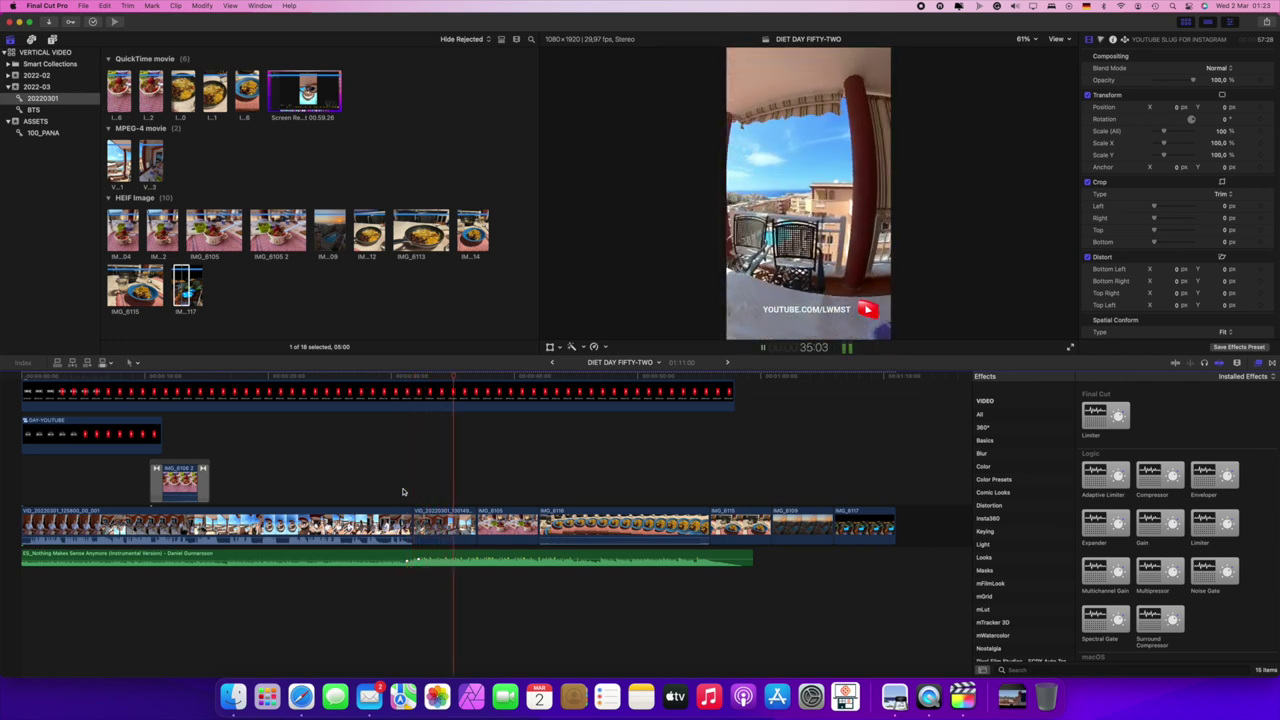
Step: Show the speed controls of the VID_20220301_130149 clip and shorten it slightly with its retime handle so it ends at 36:29
key("space")
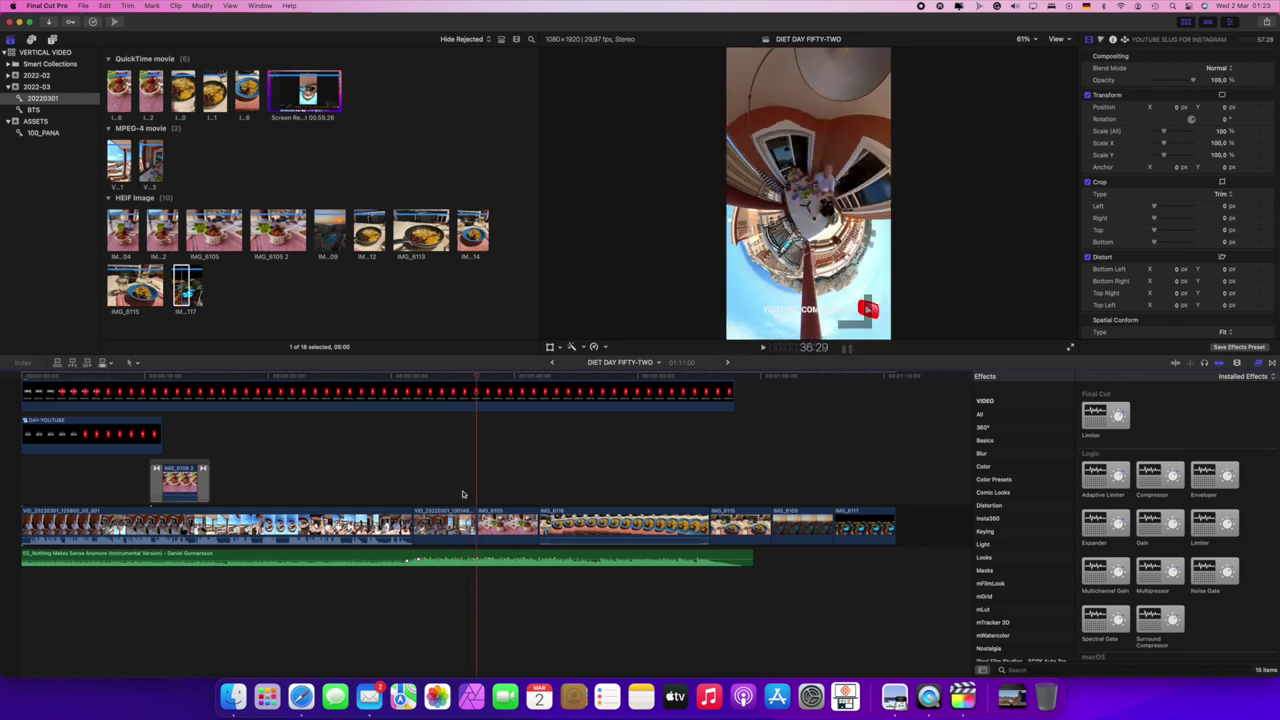
key("super+equal")
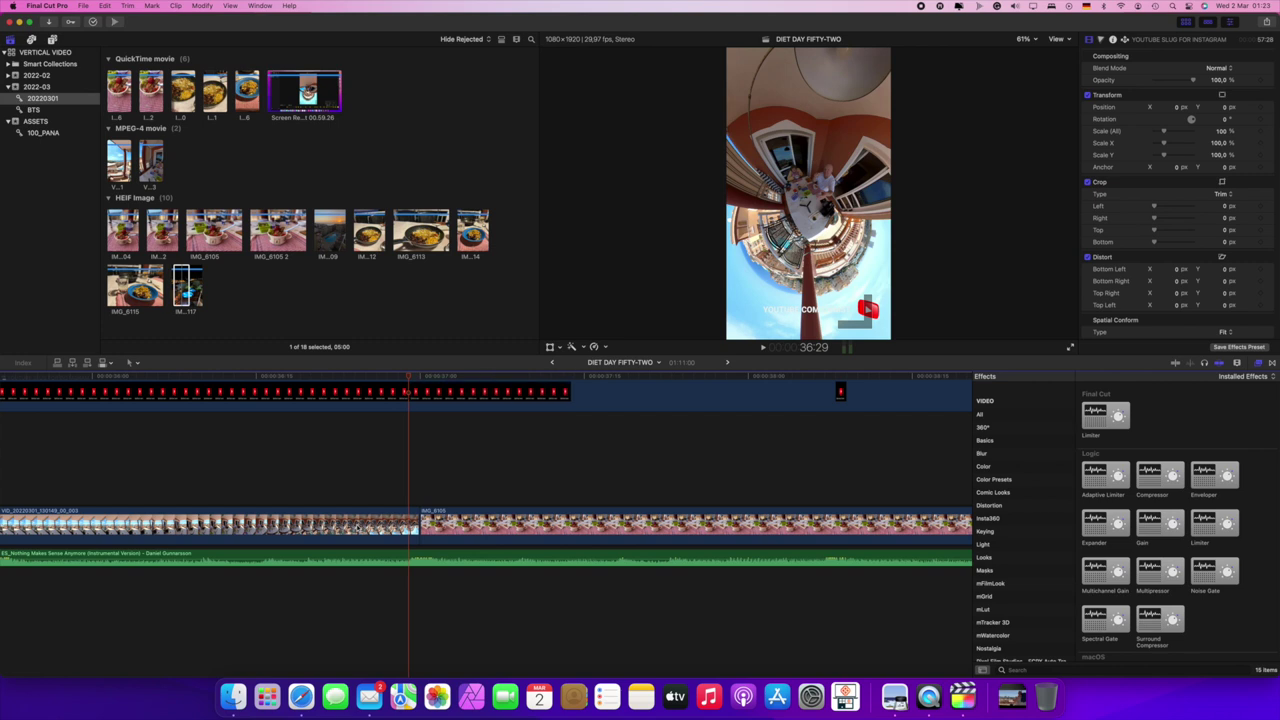
left_click(380, 525)
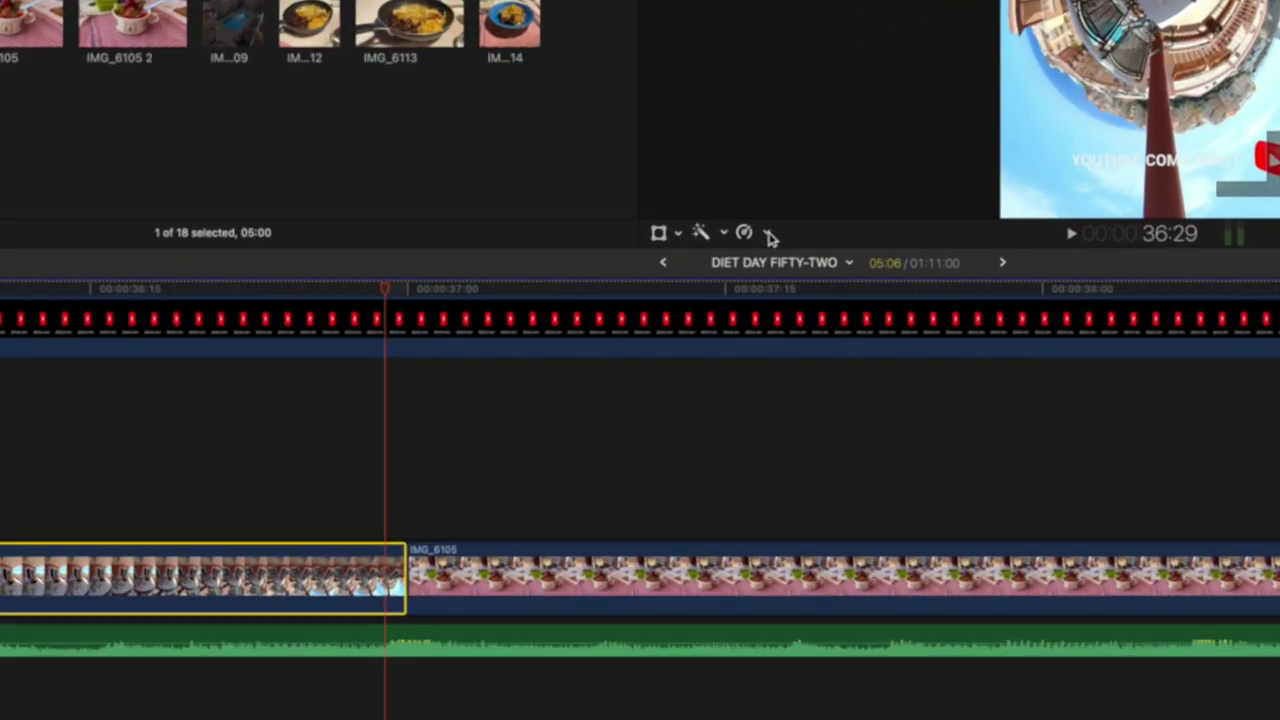
left_click(605, 348)
left_click(927, 446)
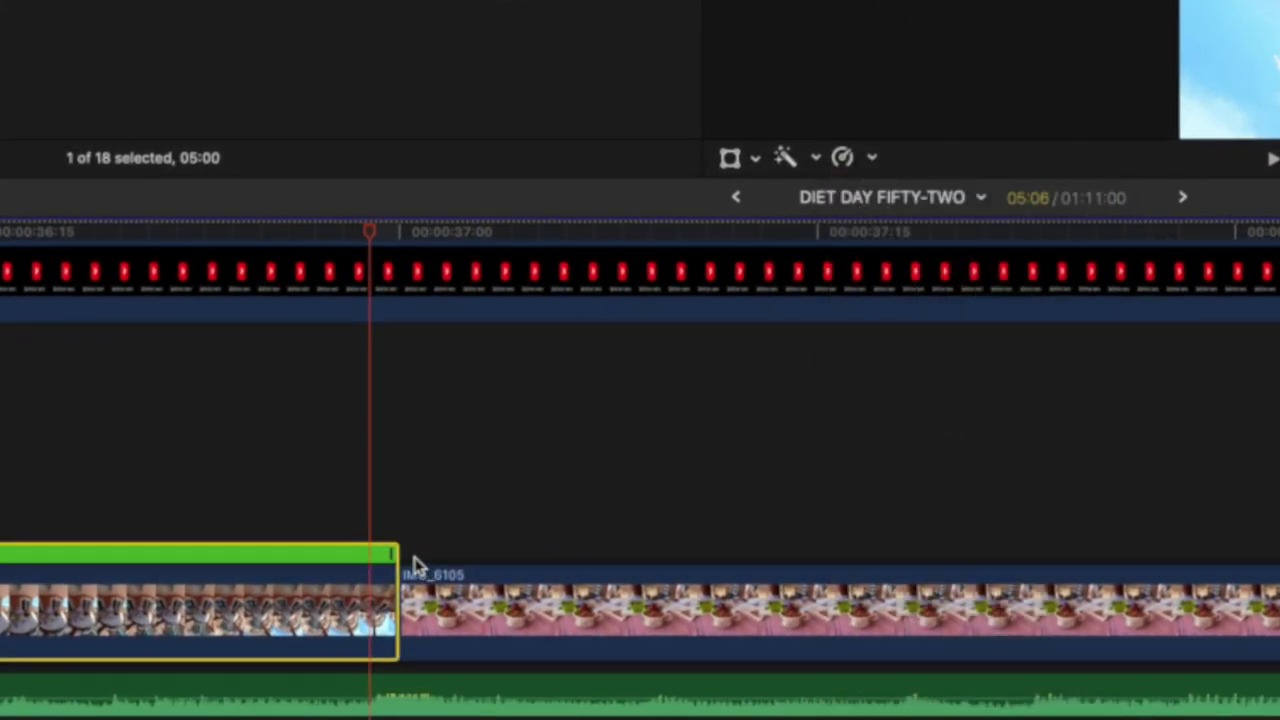
left_click_drag(391, 558, 388, 560)
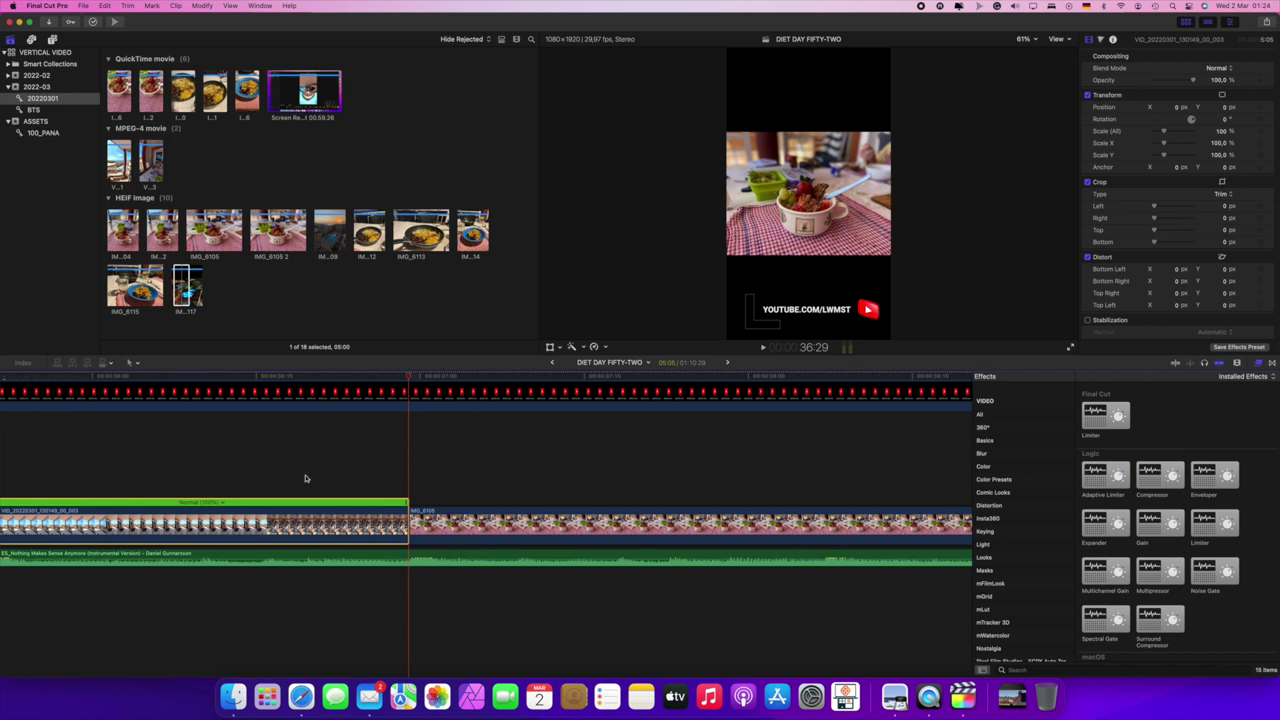
Step: Play the passage from about 29:27 through the second main clip into the IMG_6105 photo and the IMG_6116 clip, twice
key("shift+z")
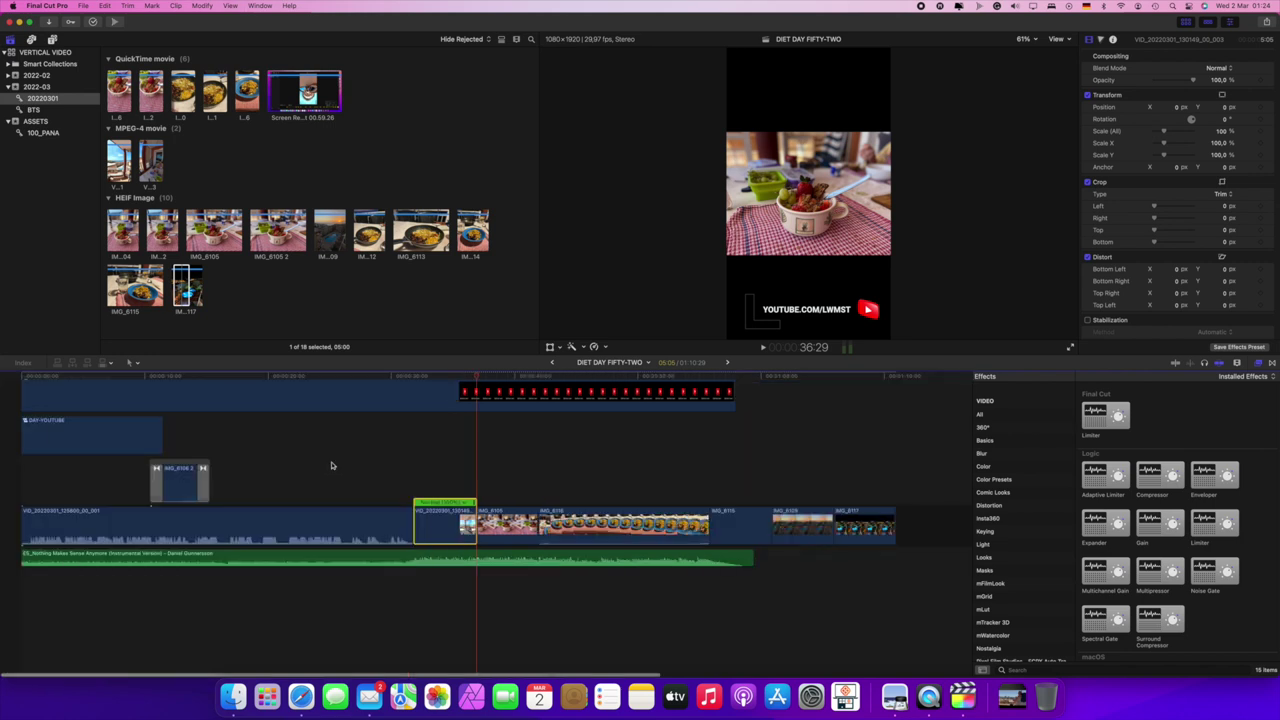
left_click(390, 473)
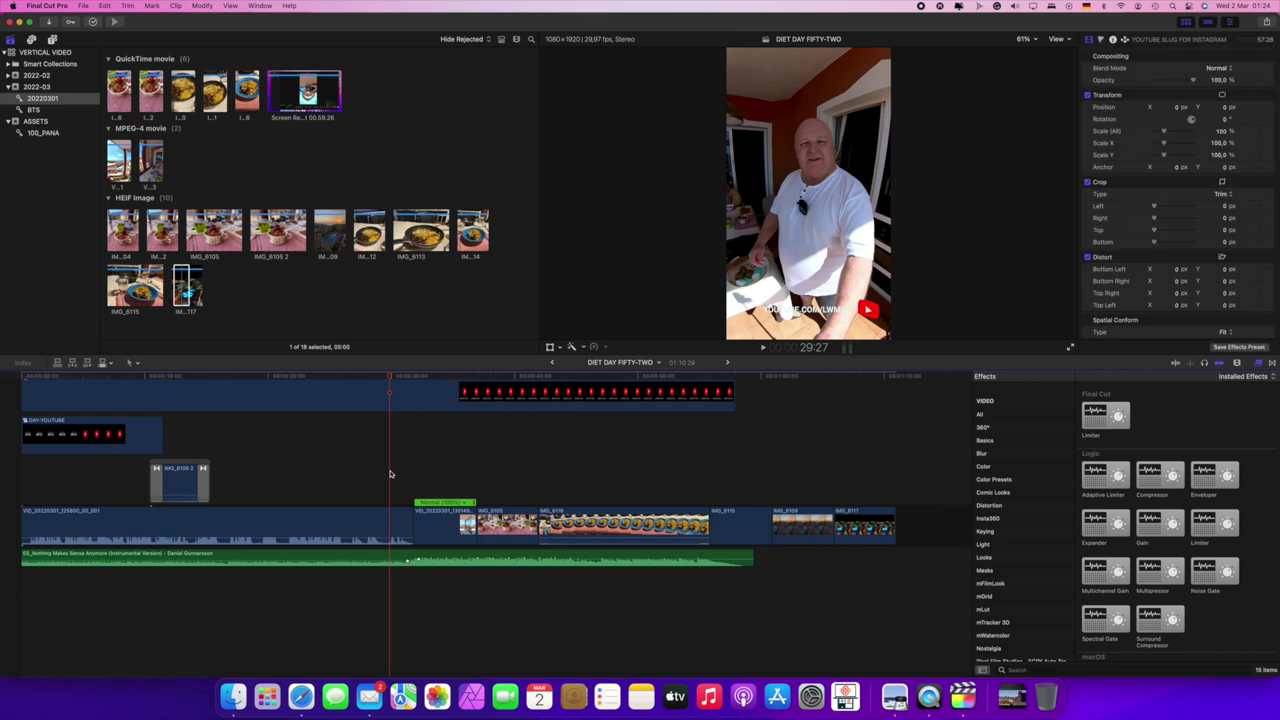
key("space")
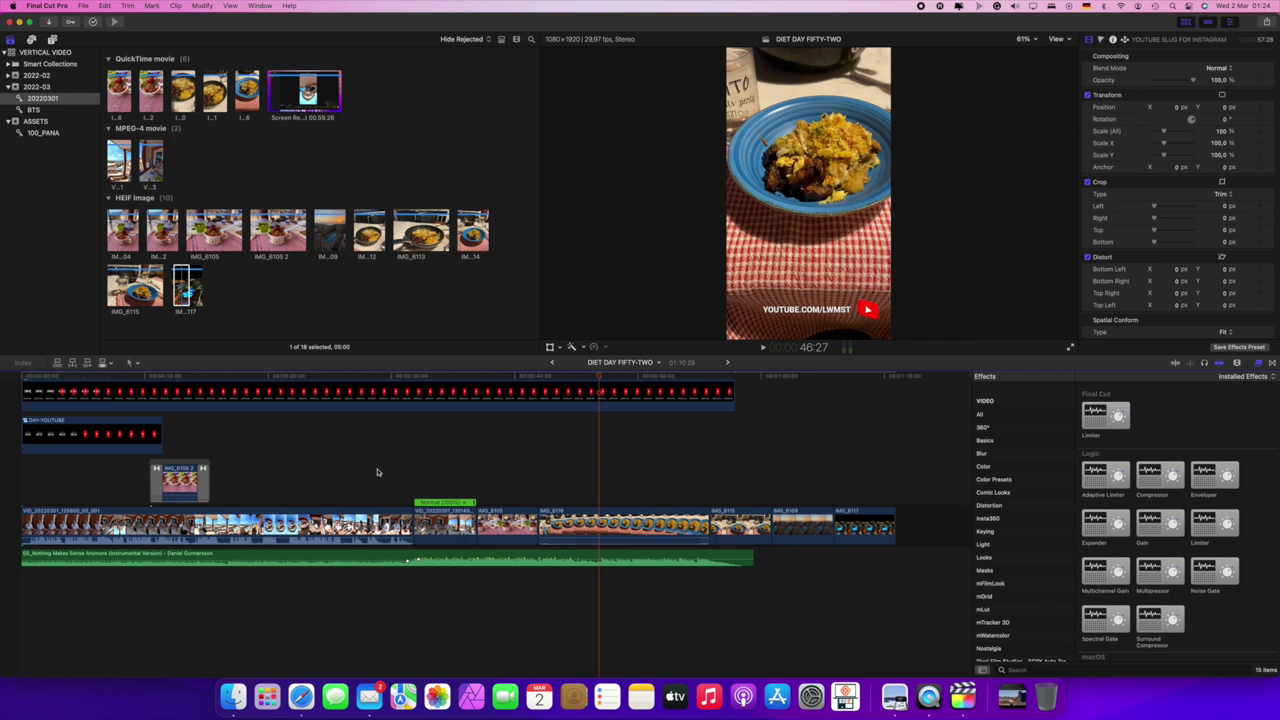
left_click(391, 469)
key("space")
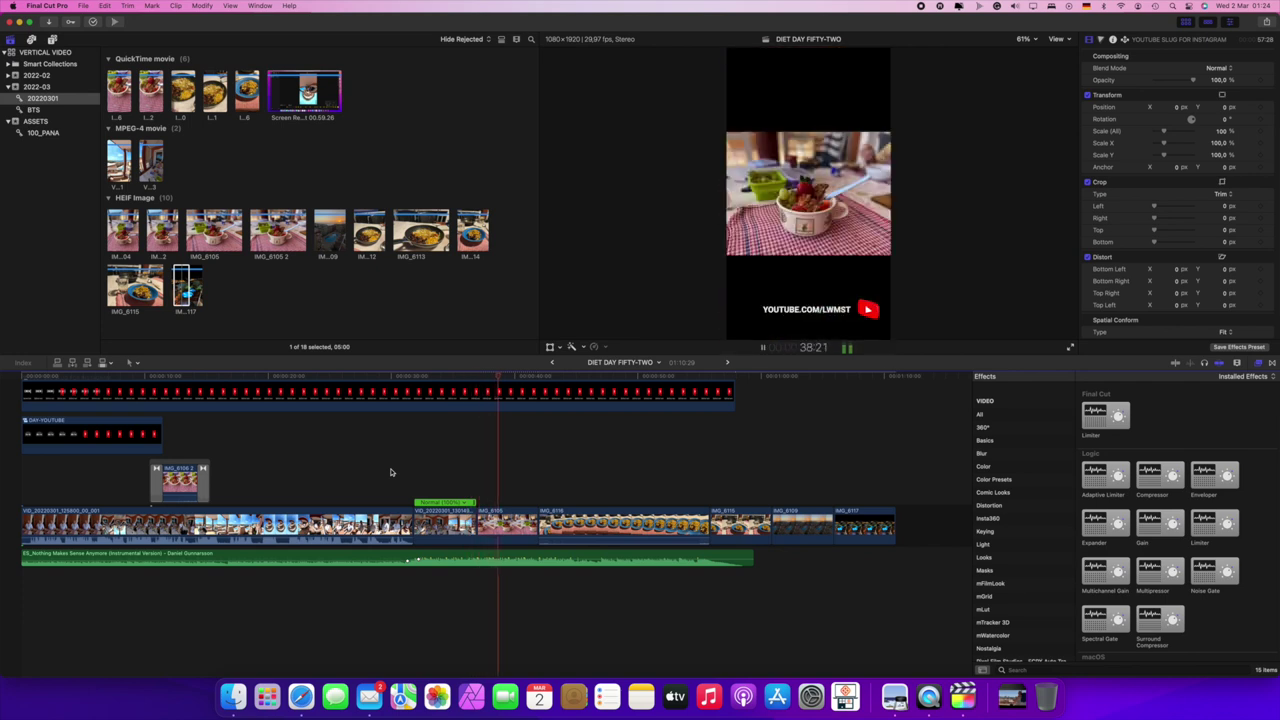
Step: Trim the end of the IMG_6105 photo to a length of 02:15 and set its spatial conform to Fill
key("space")
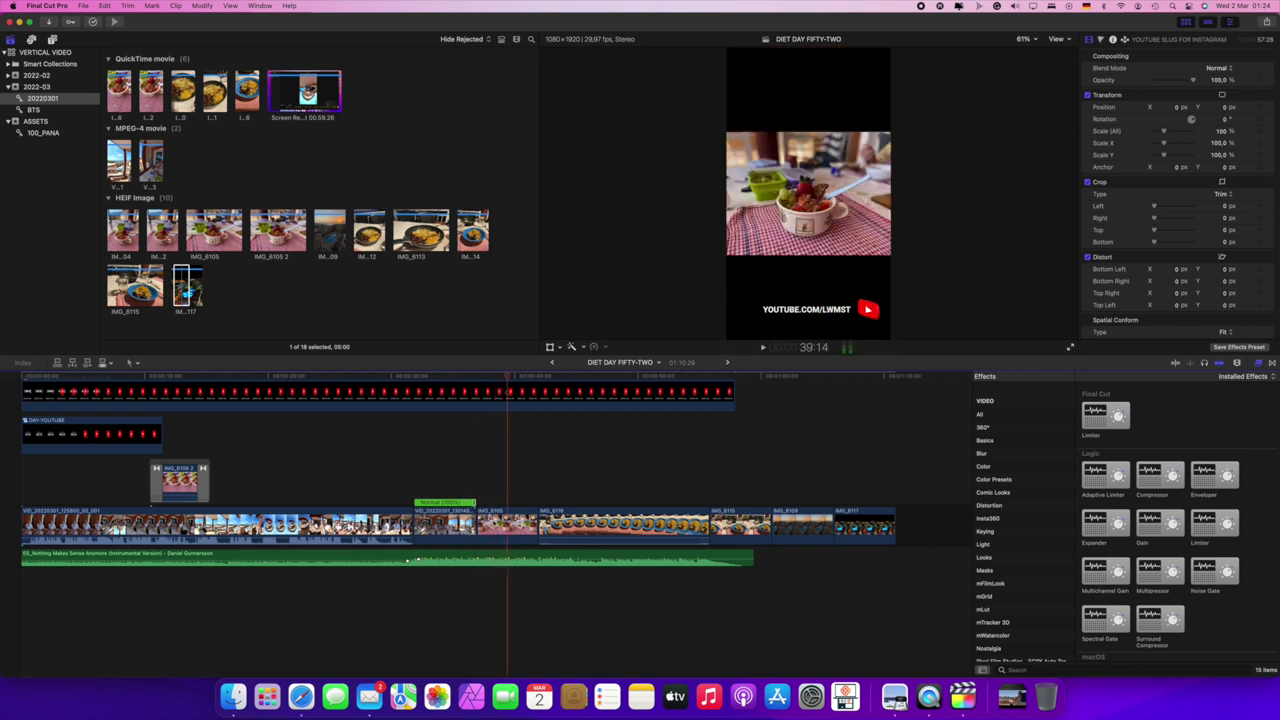
left_click(507, 531)
left_click_drag(536, 524, 506, 524)
left_click(490, 524)
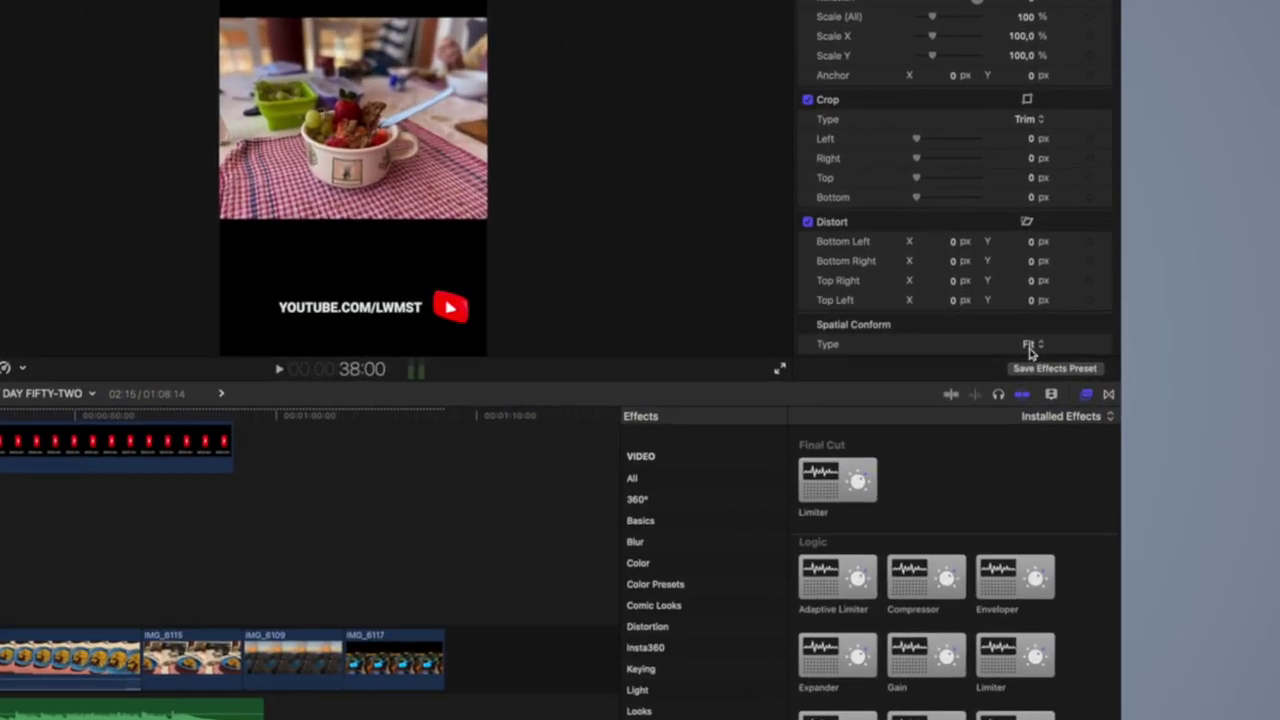
left_click(1223, 331)
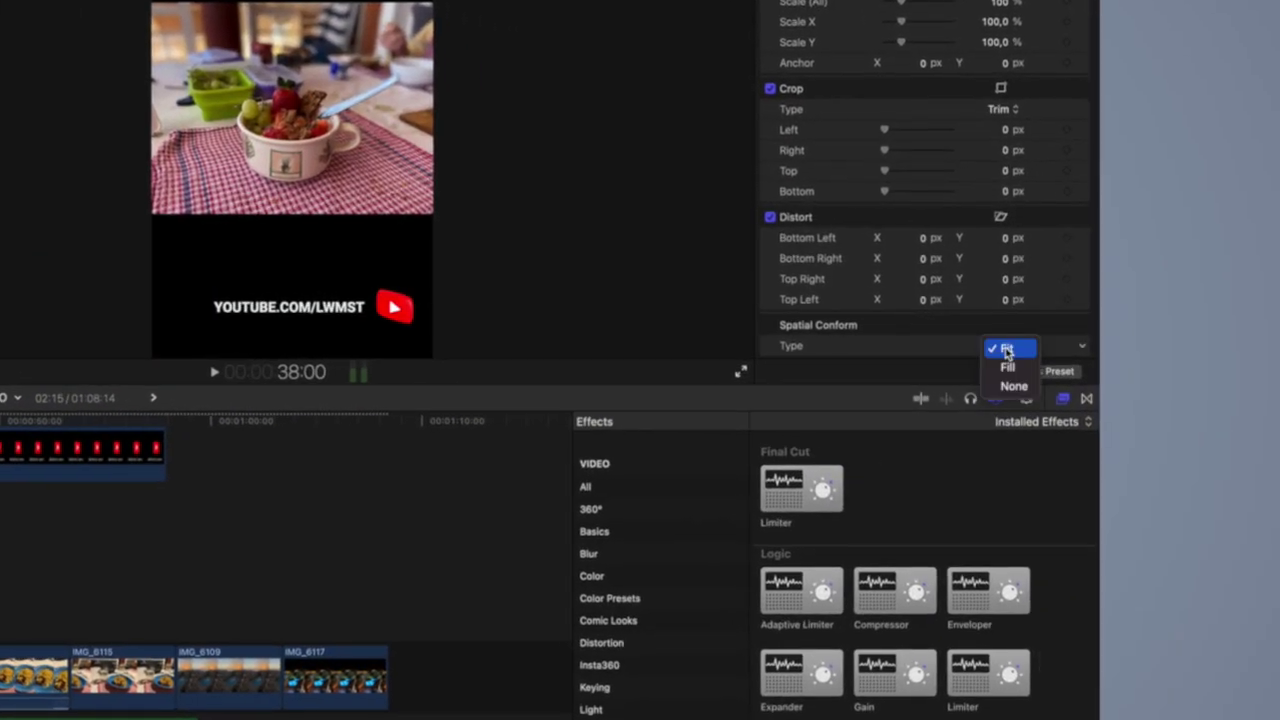
left_click(1009, 366)
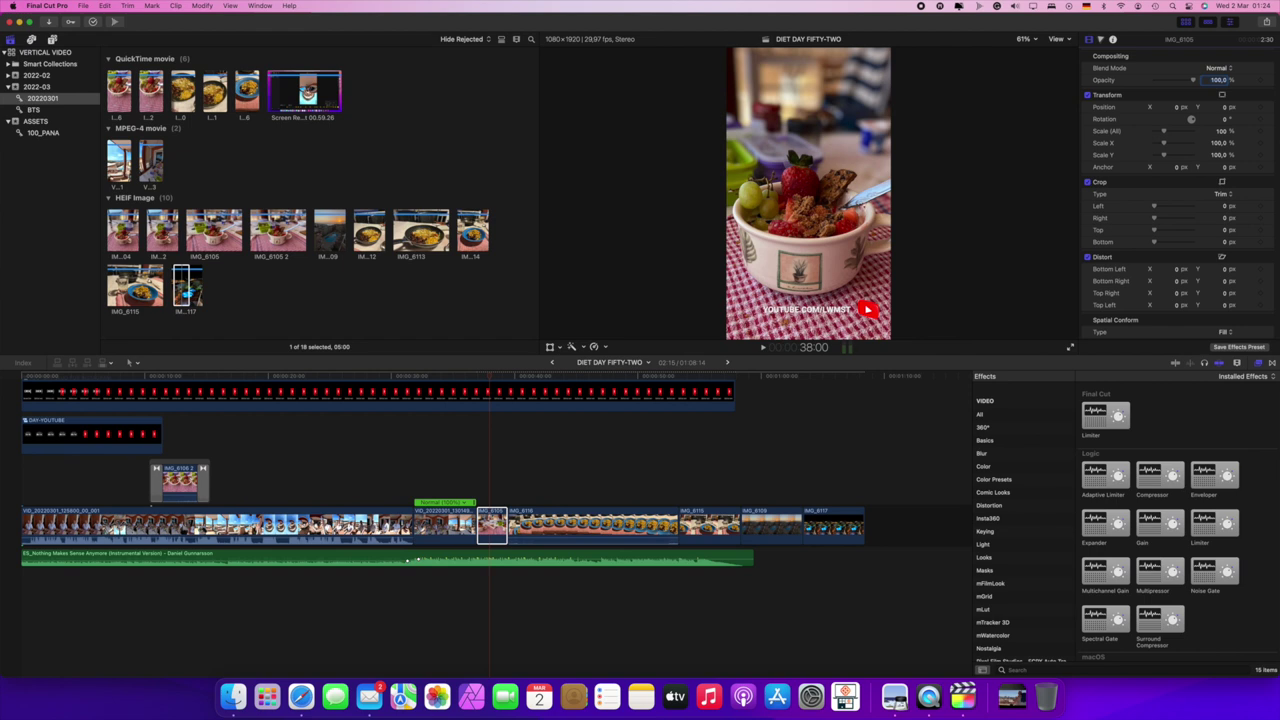
Step: Keyframe the IMG_6105 photo's X position from about 192 px at its start back to nearly 0 px at its end
left_click(489, 475)
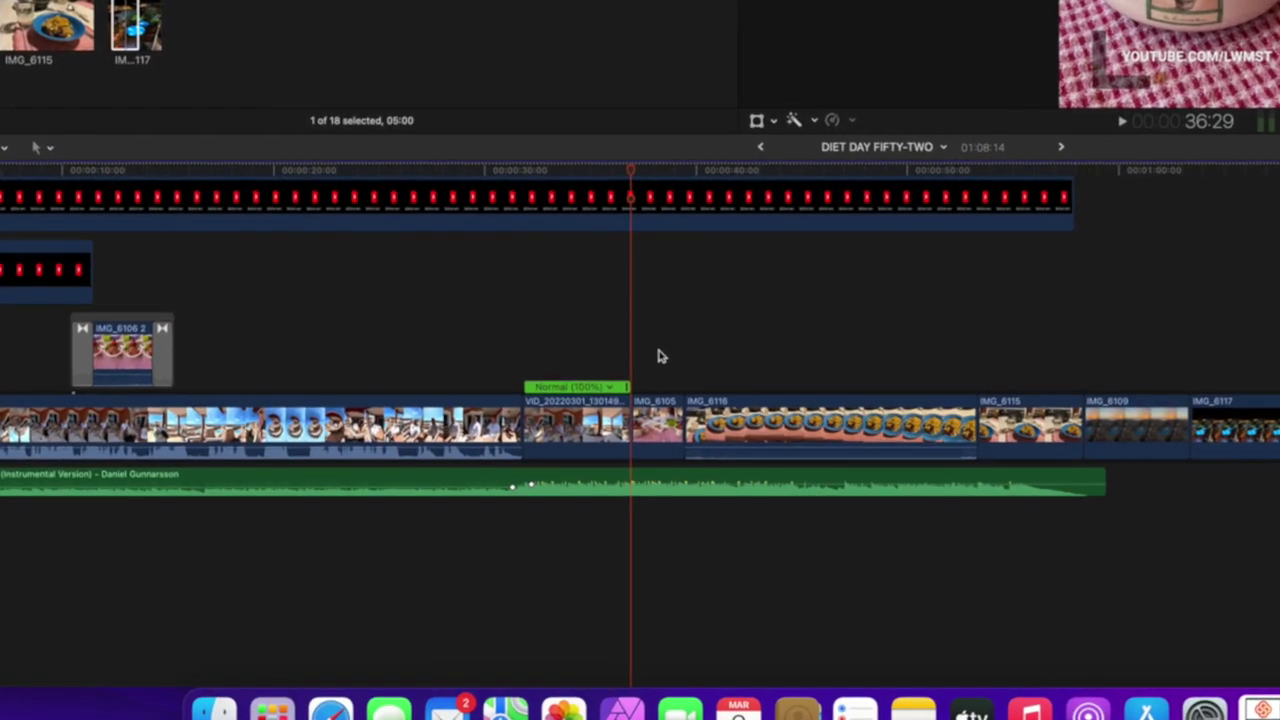
left_click(660, 416)
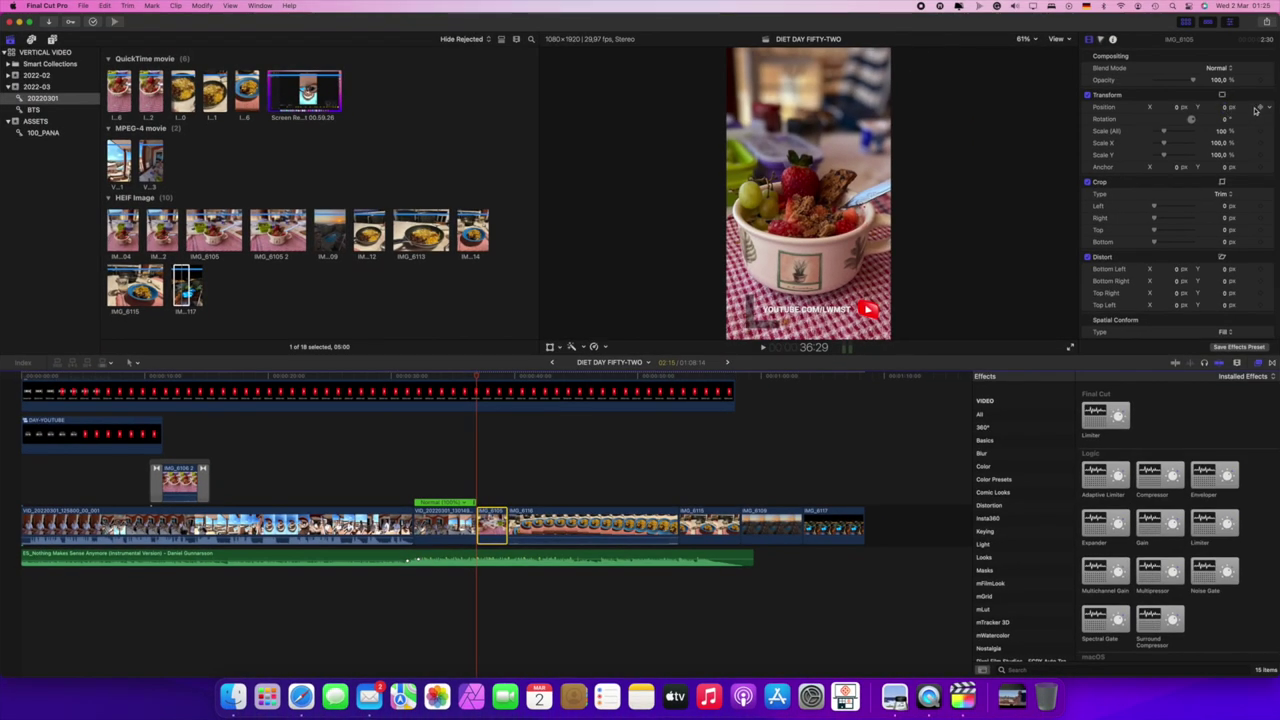
left_click(1258, 107)
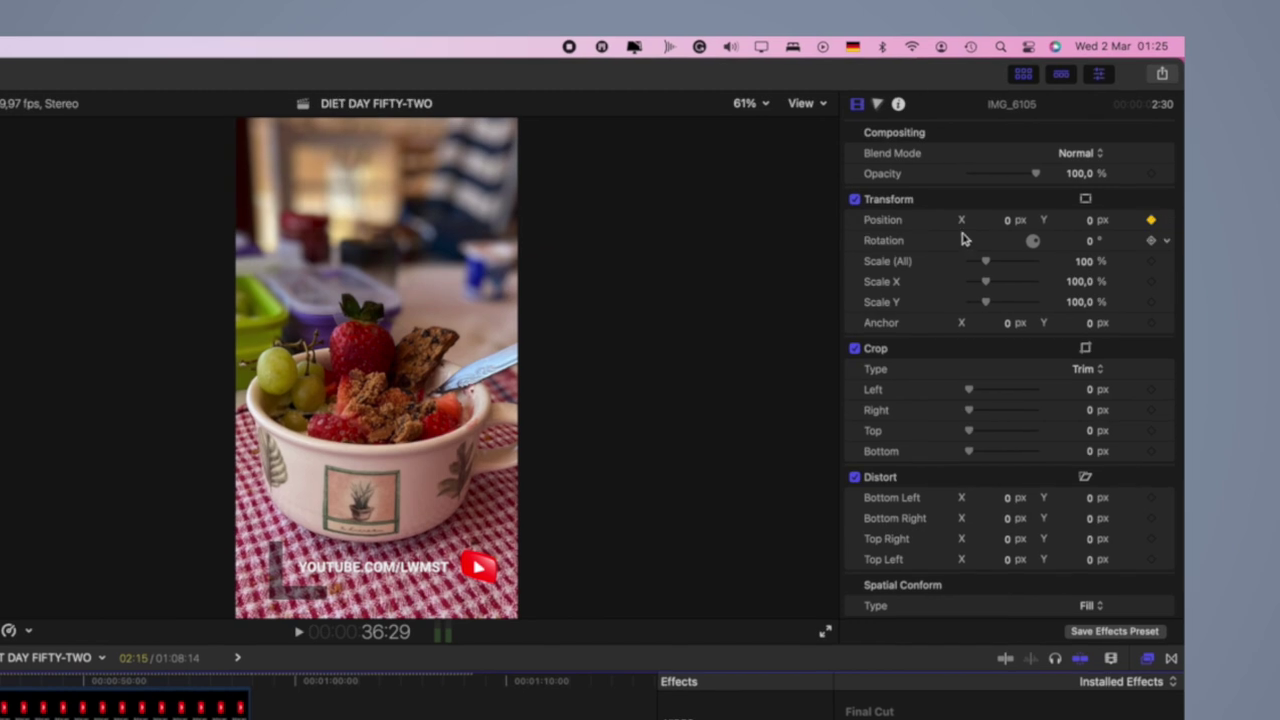
left_click_drag(1010, 228, 930, 220)
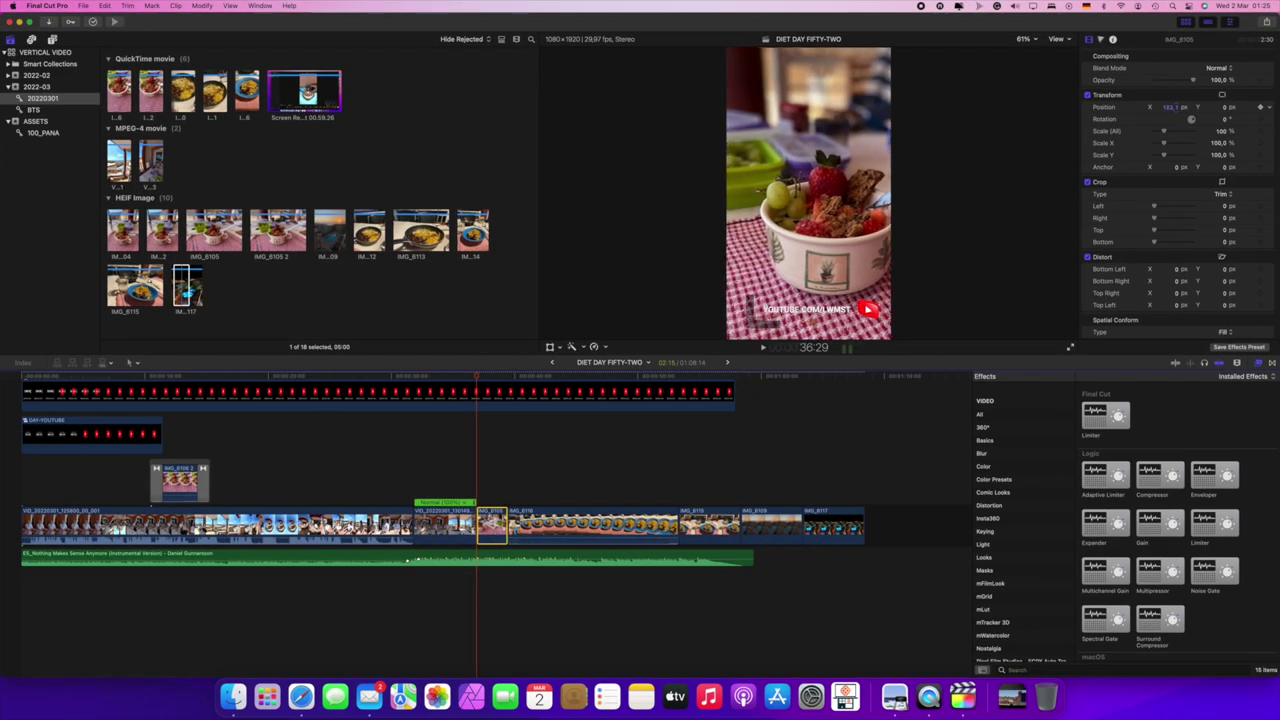
key("Down")
key("Down")
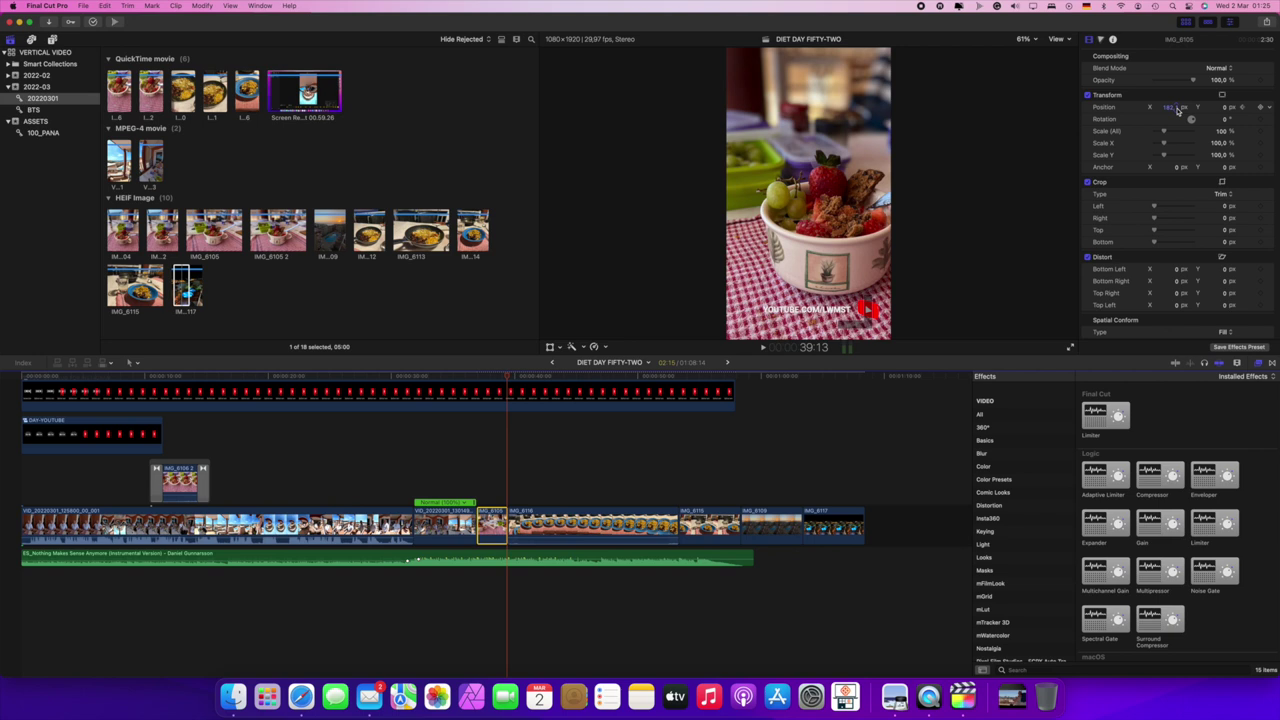
left_click_drag(1172, 107, 1124, 107)
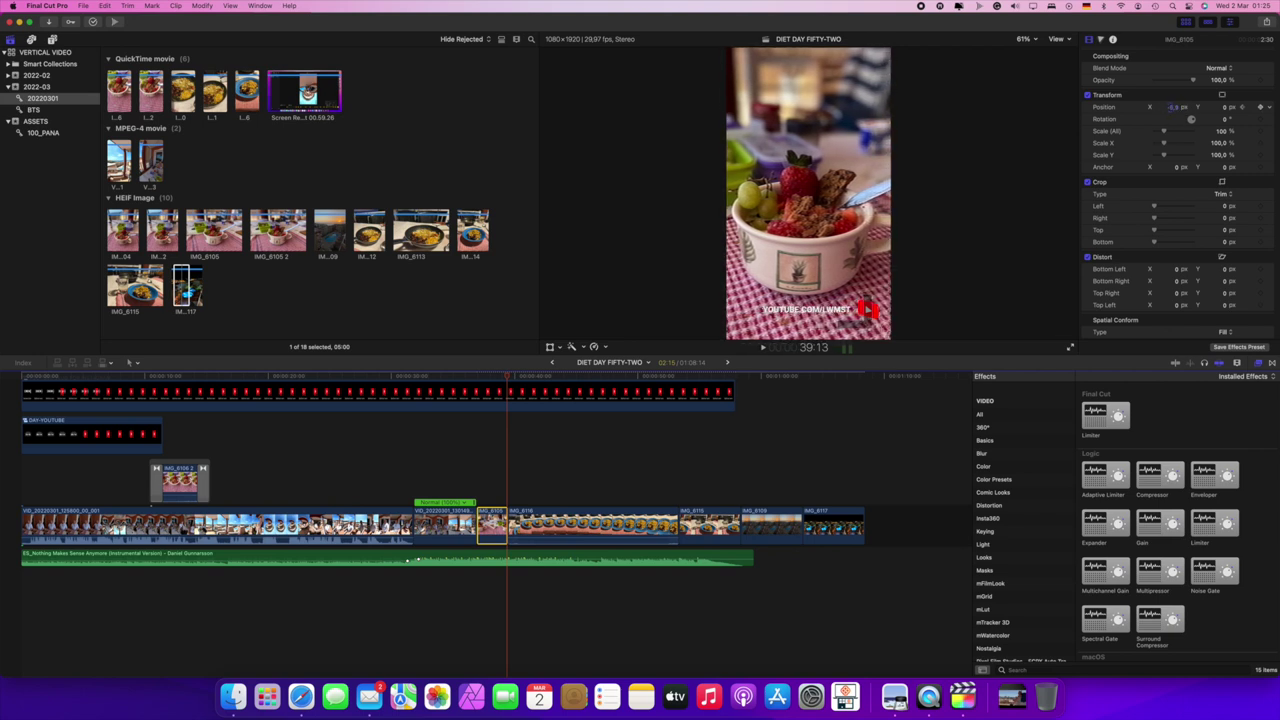
Step: Play the photo pan into the IMG_6116 clip and trim that clip's end to 44:18
left_click(442, 453)
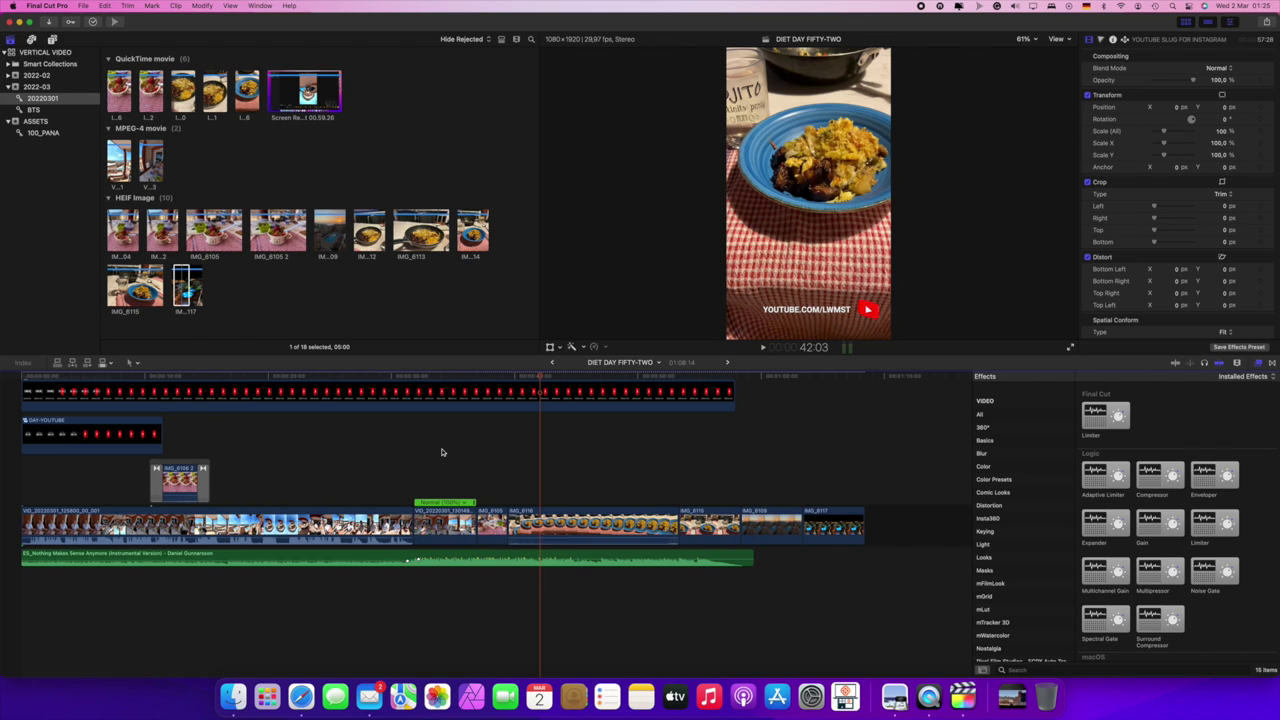
left_click(454, 463)
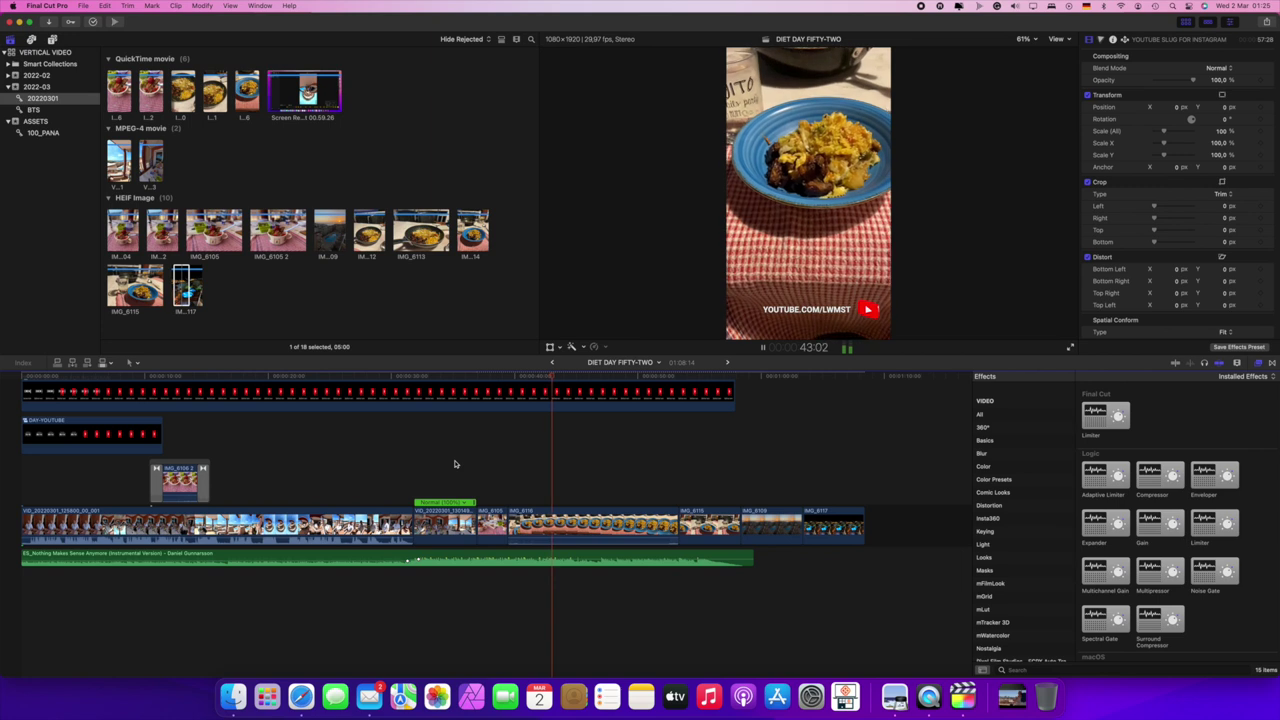
key("space")
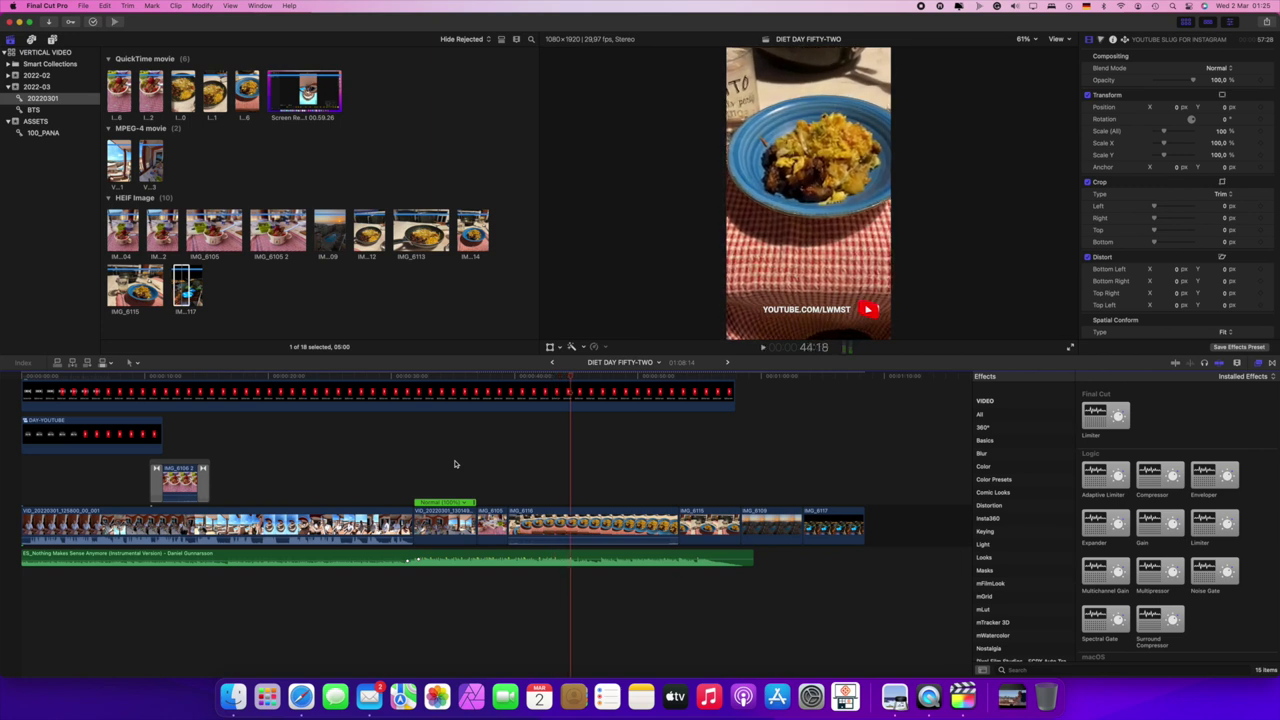
left_click_drag(678, 527, 570, 527)
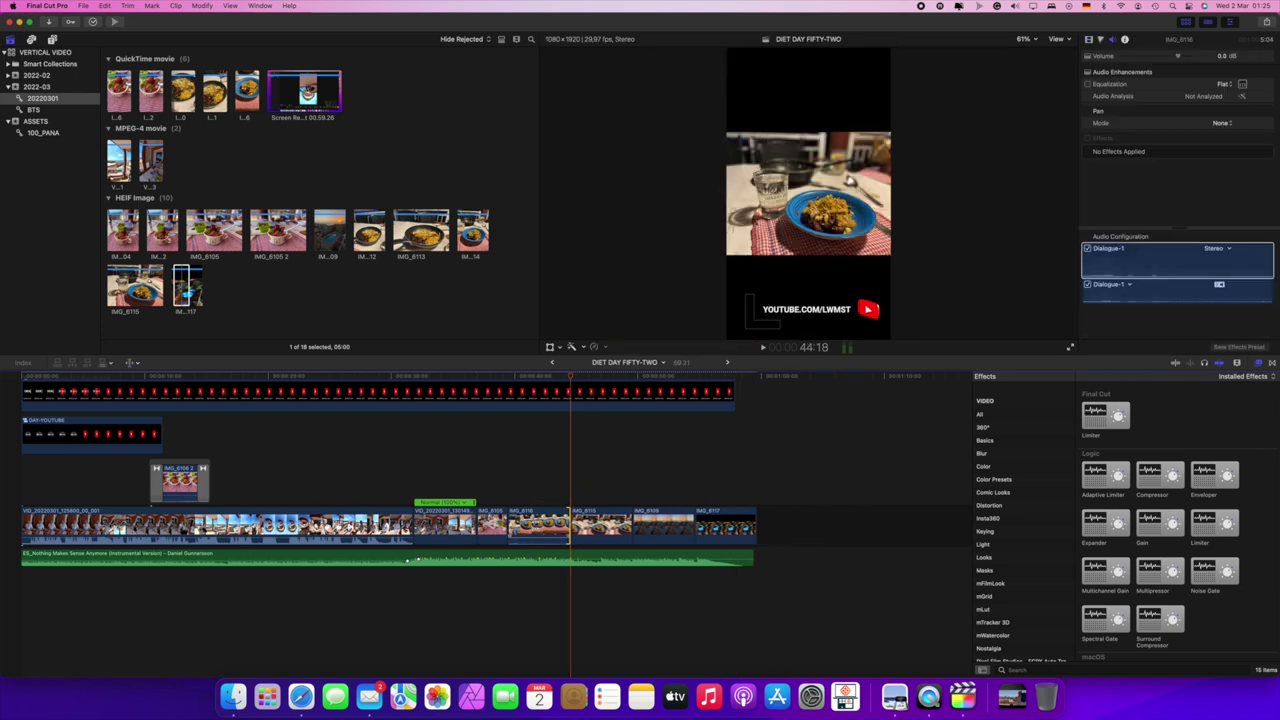
Step: Slip the footage inside the IMG_6116 clip by about 21 frames to later material and play the result
left_click_drag(570, 527, 561, 527)
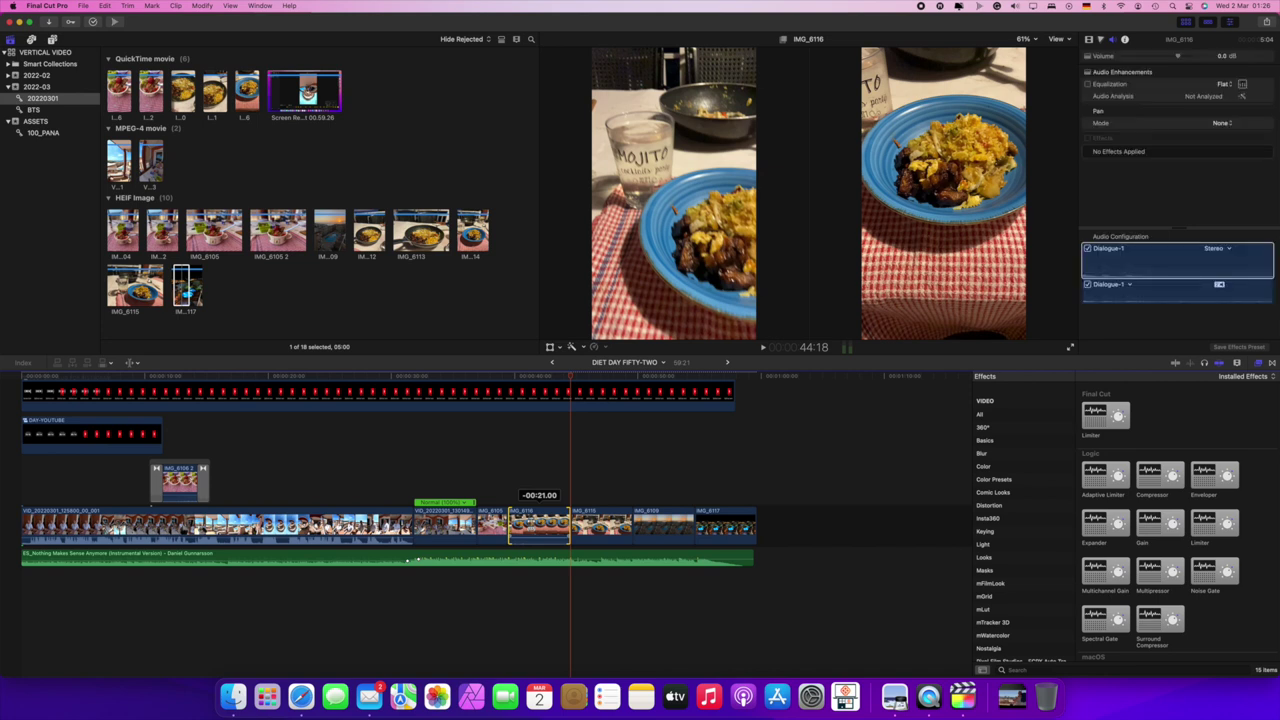
left_click_drag(561, 527, 557, 527)
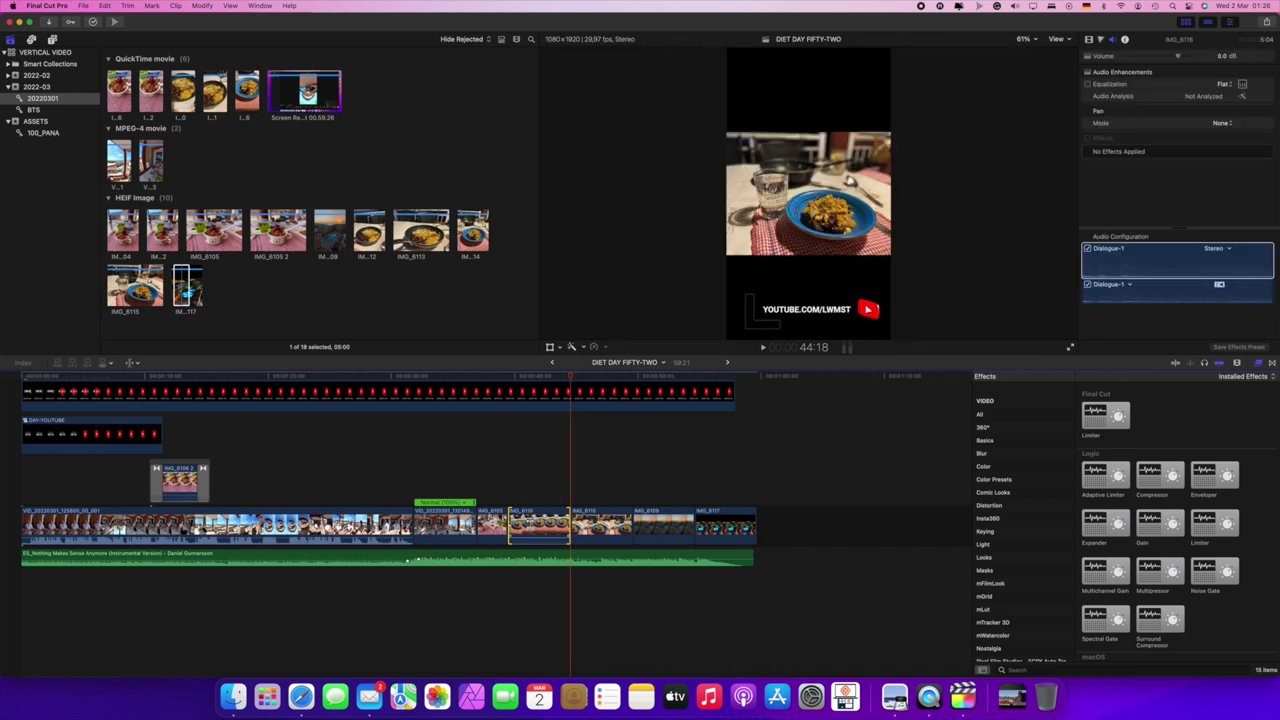
left_click(508, 480)
key("space")
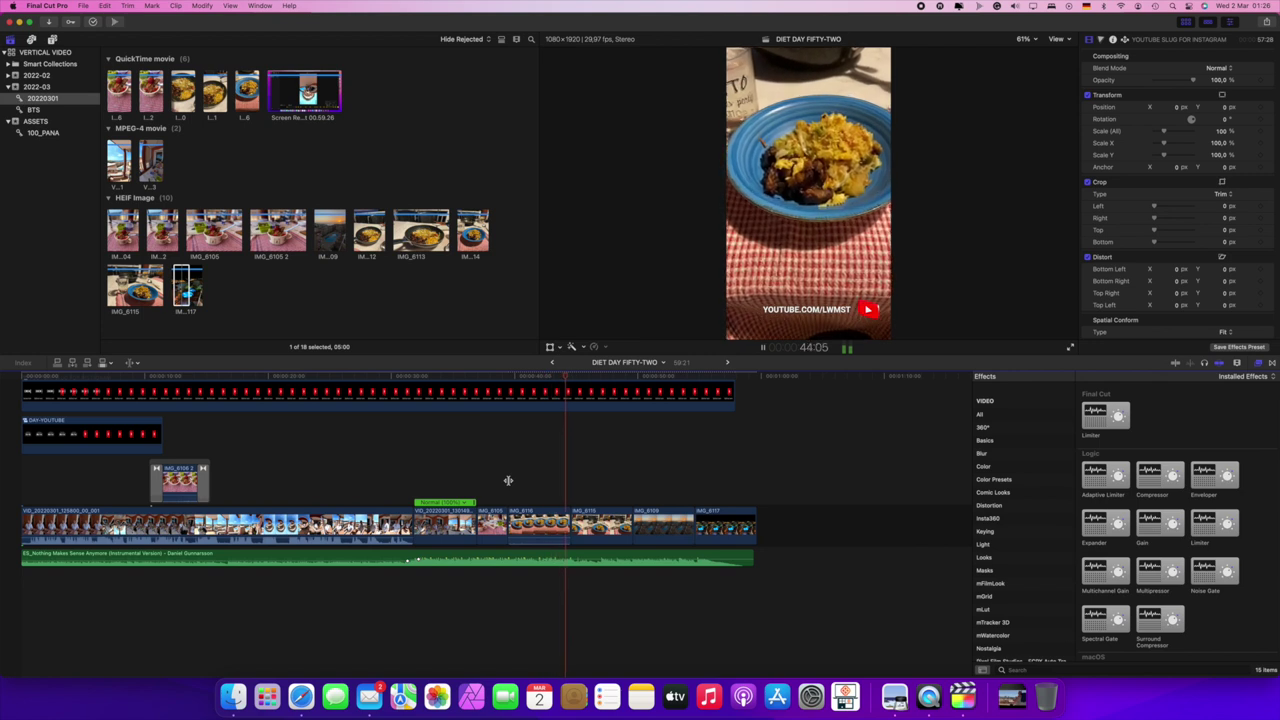
key("space")
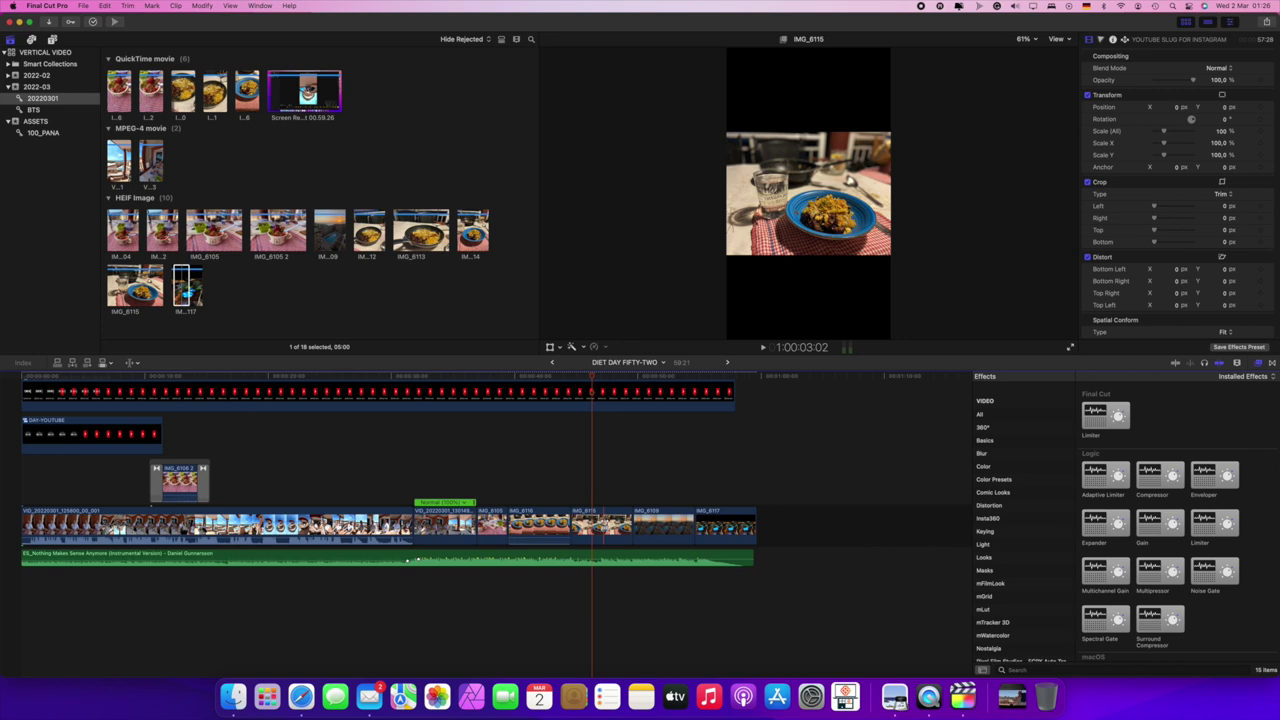
Step: Set the spatial conform of the IMG_6115 photo to Fill
left_click(601, 525)
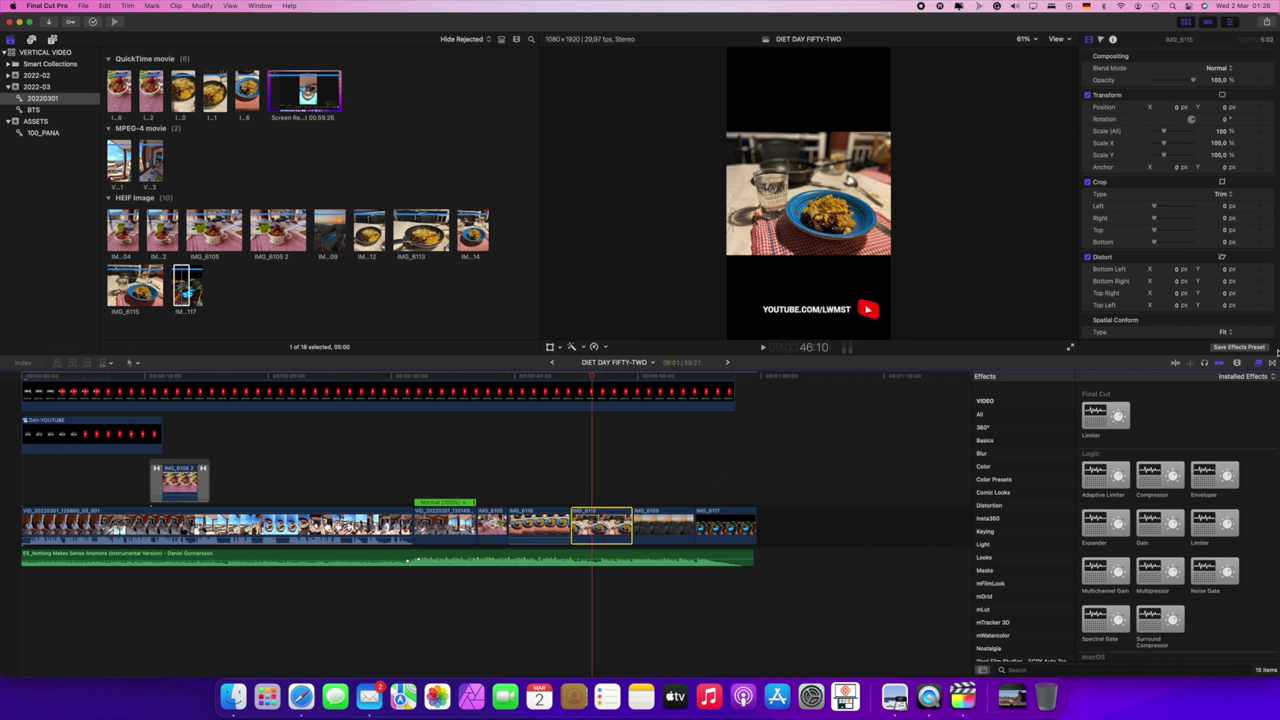
left_click(1222, 332)
left_click(1228, 346)
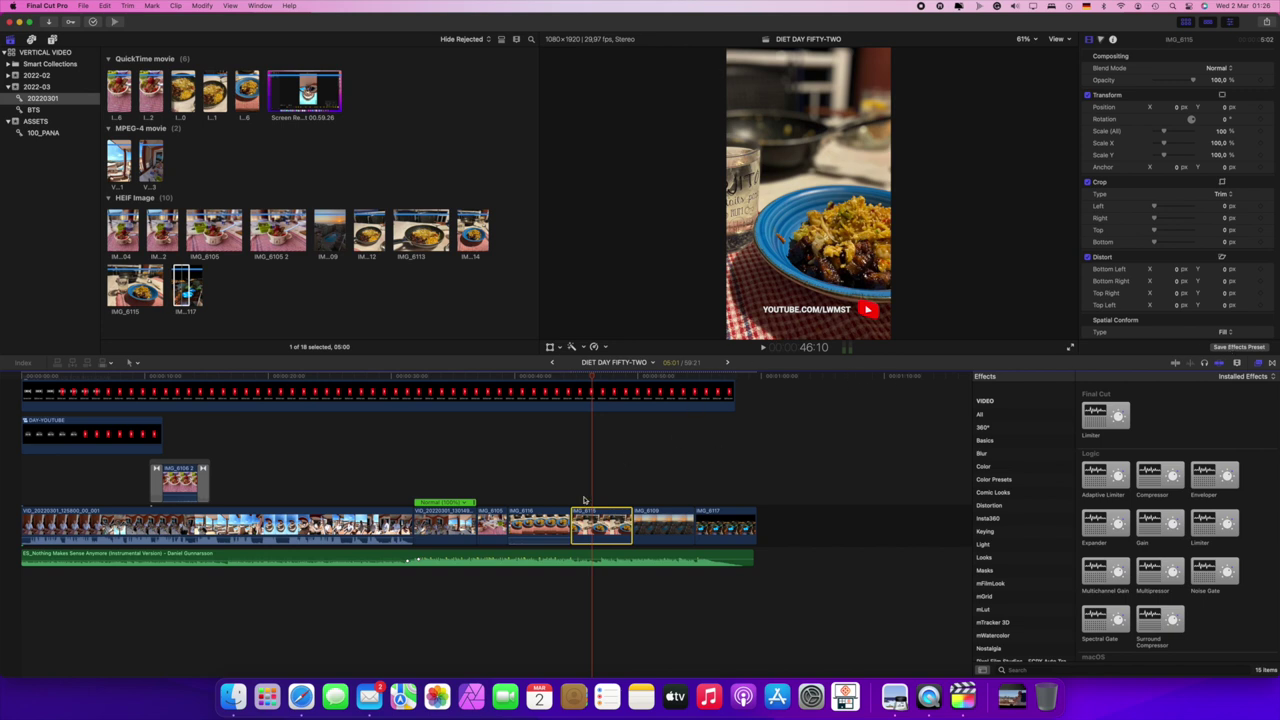
Step: Keyframe the IMG_6115 photo's X position from about -670 px at its start to about -277 px at its end
key("Up")
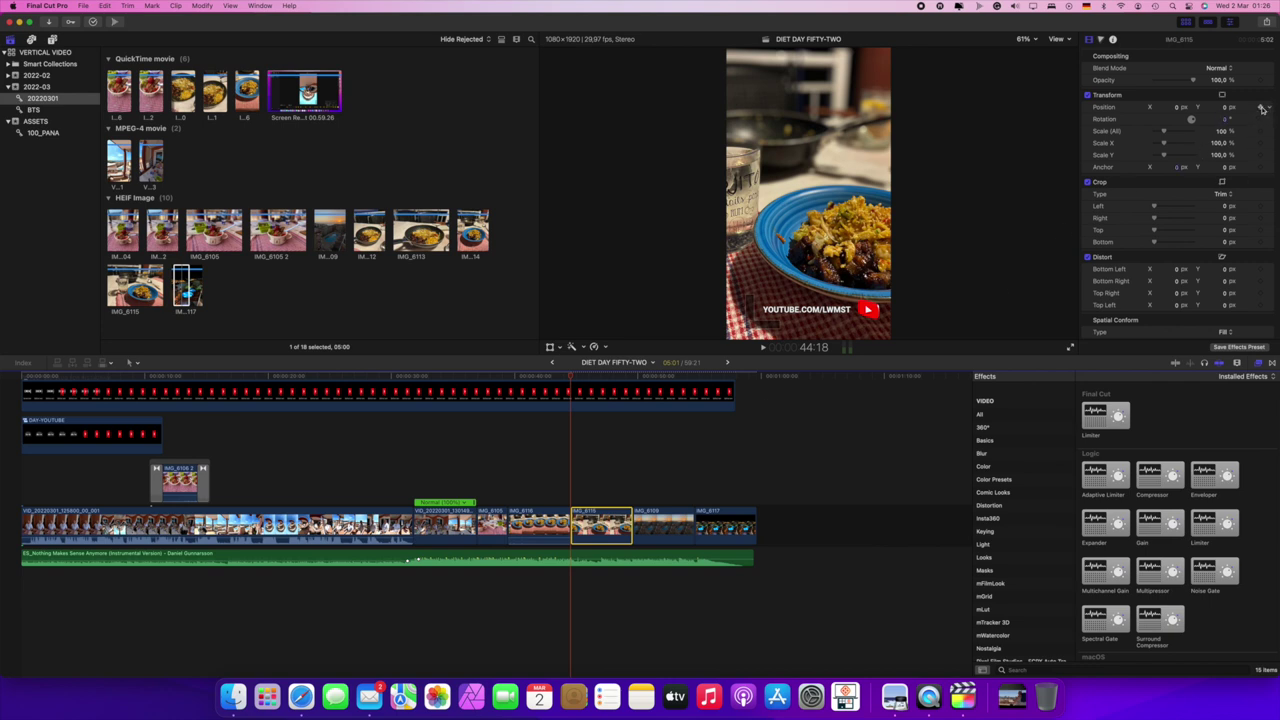
left_click_drag(1178, 110, 1082, 110)
key("Down")
key("Left")
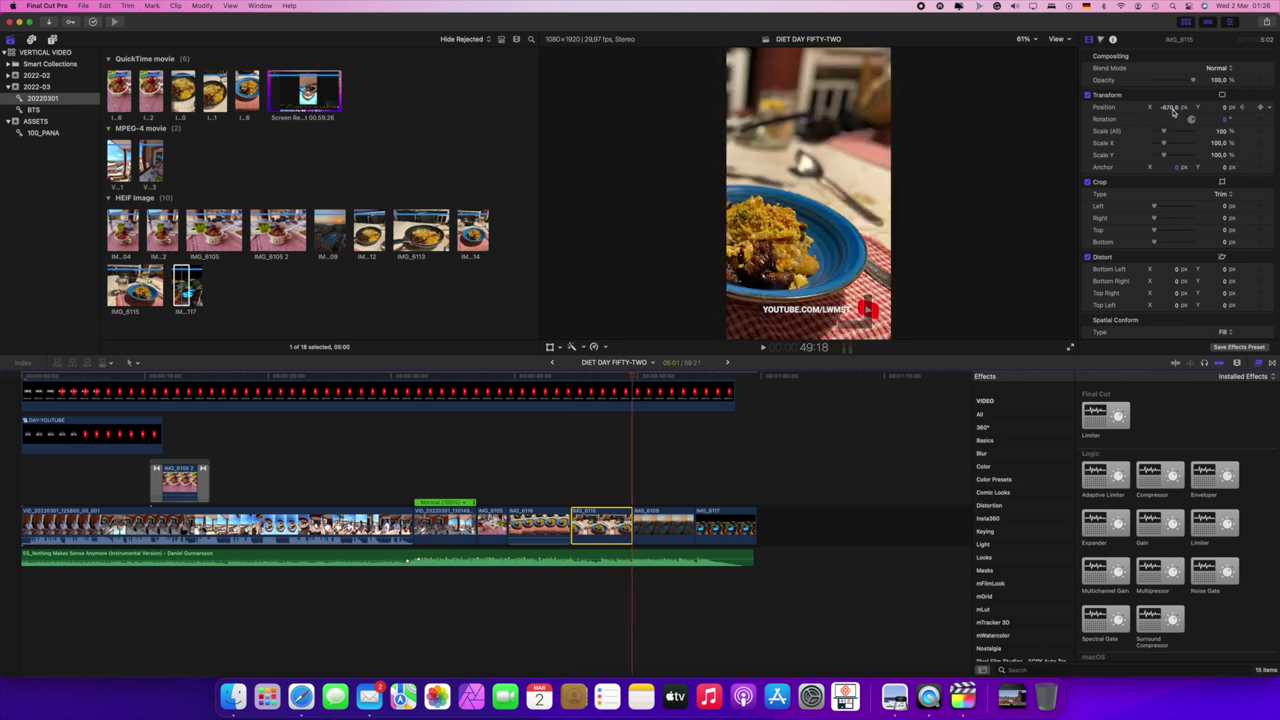
left_click_drag(1168, 107, 1187, 107)
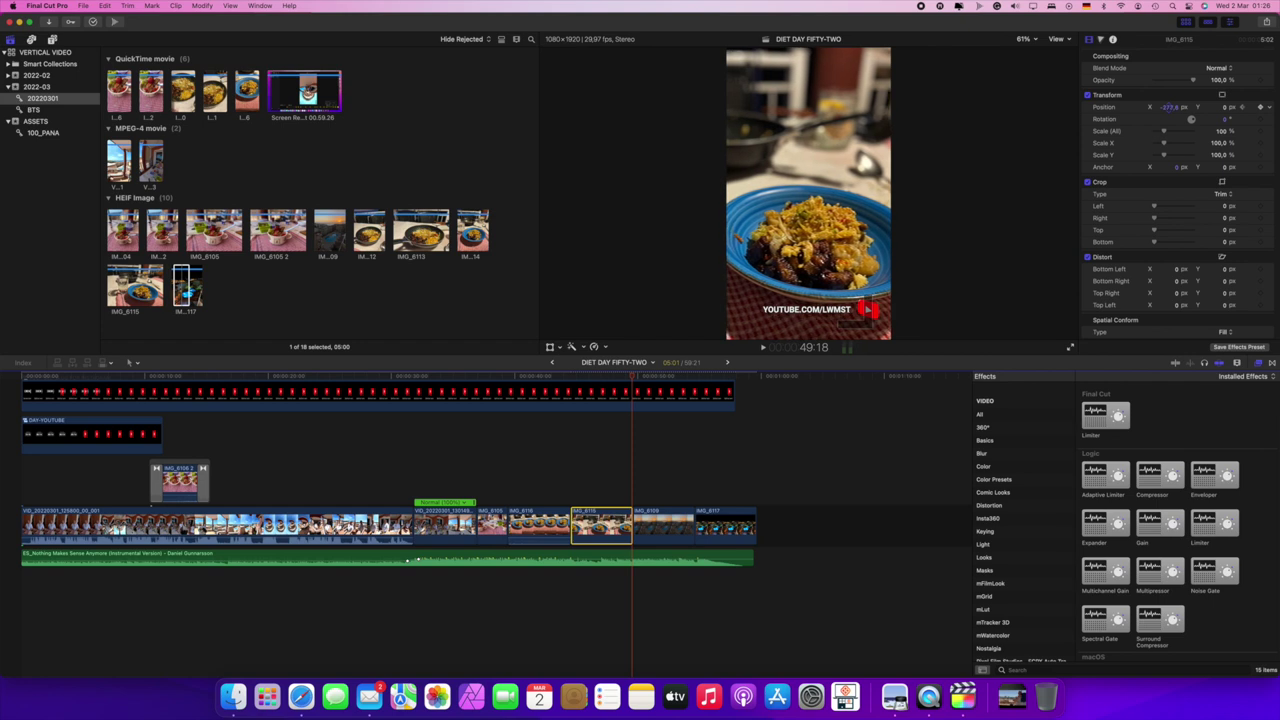
Step: Play the sequence from the IMG_6116 clip into the IMG_6109 photo, and replay it from the start of IMG_6105 to check the pans
left_click(549, 450)
key("space")
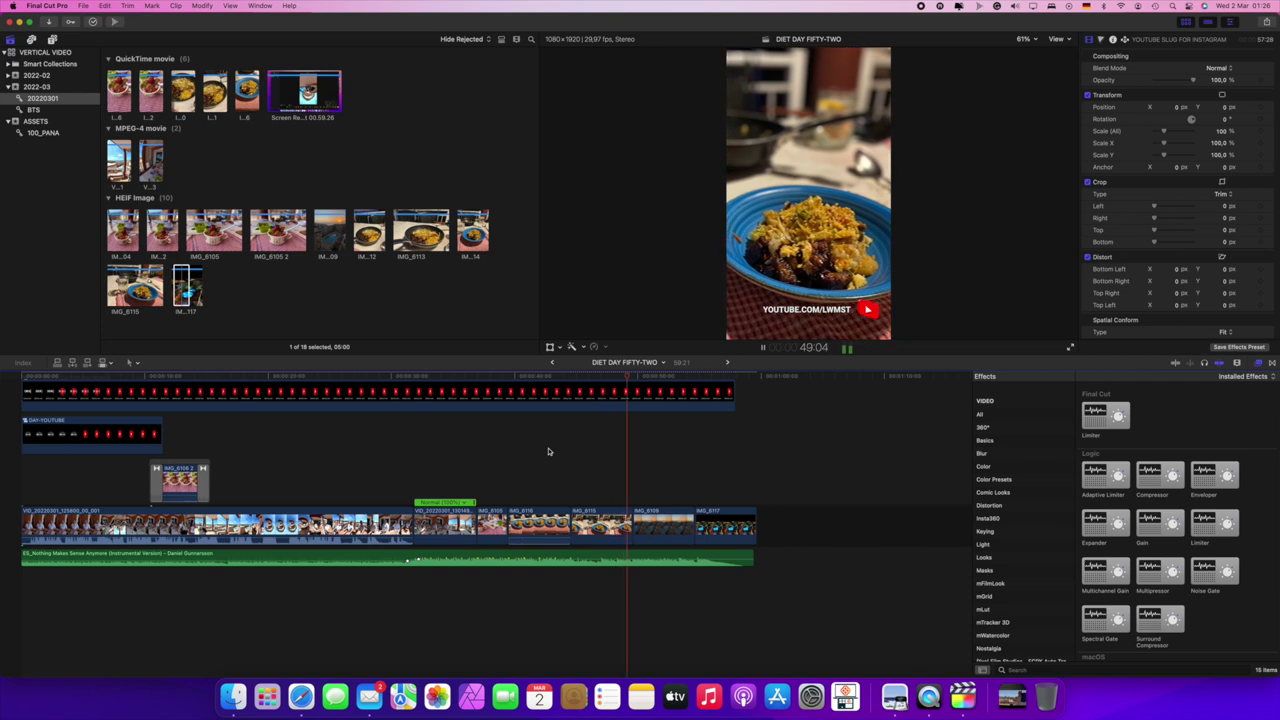
key("space")
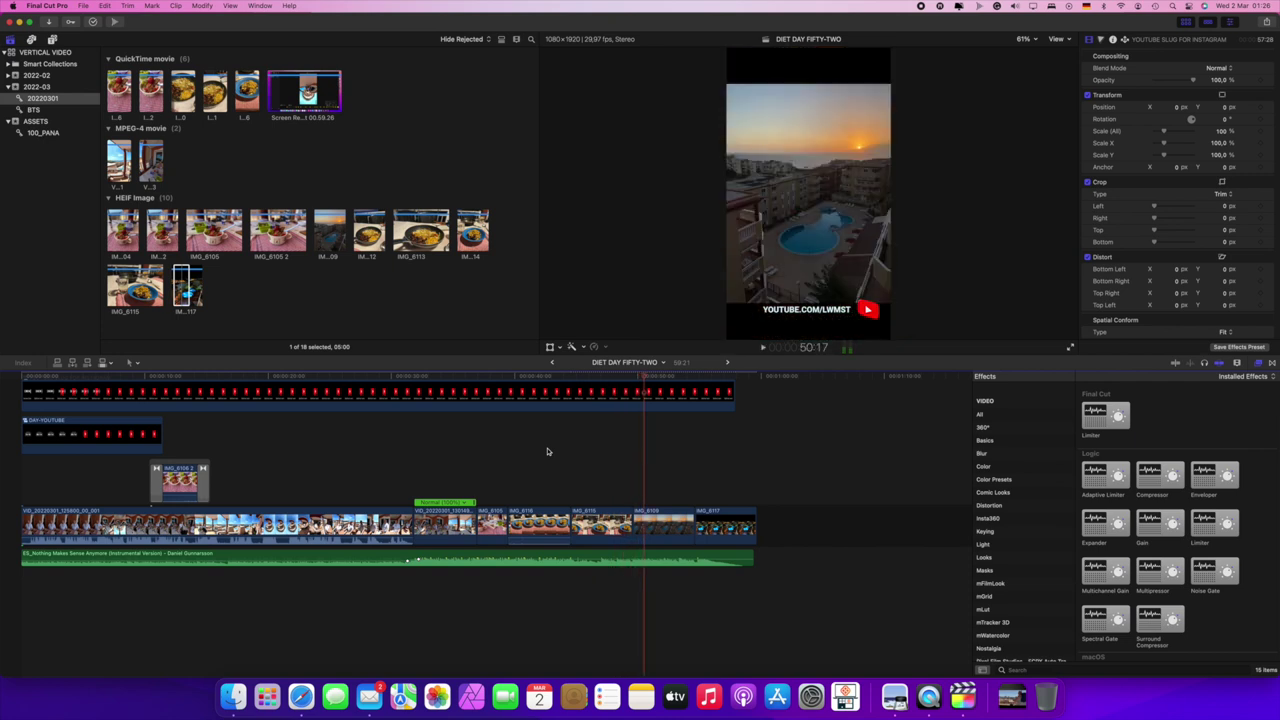
left_click(476, 469)
key("space")
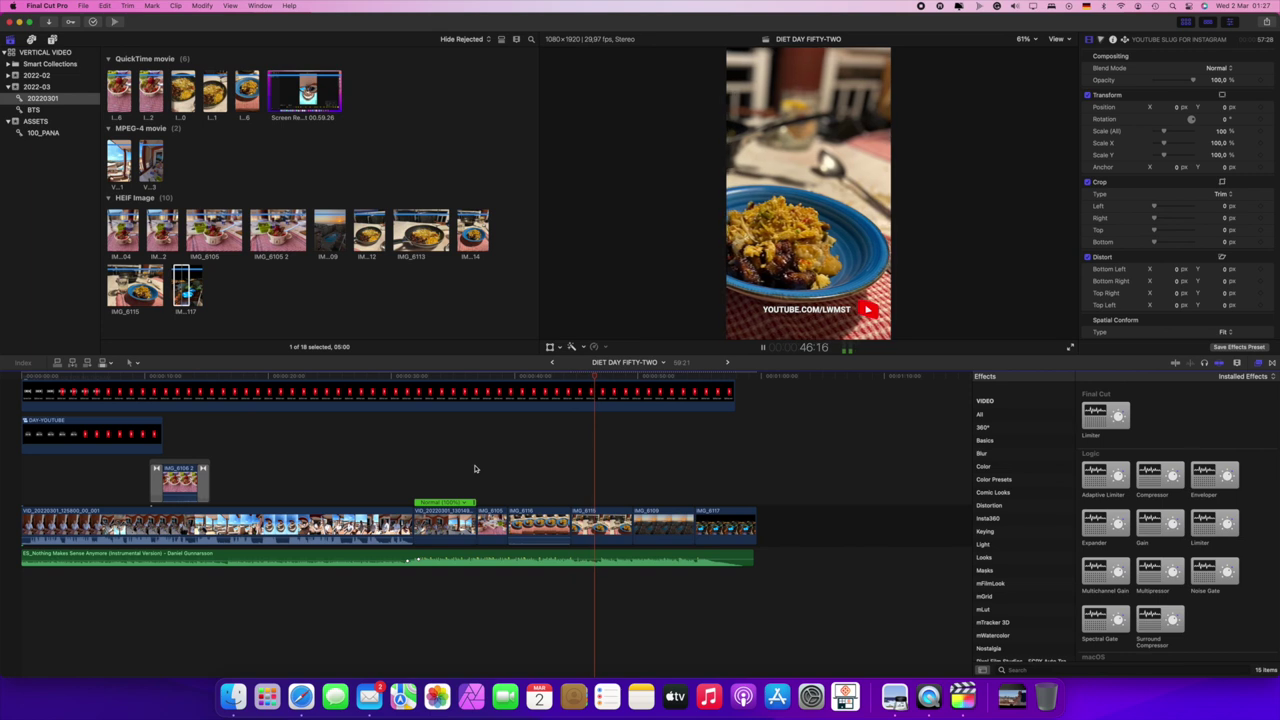
Step: Stop playback and reset the Position parameter of the IMG_6115 photo to remove its keyframed pan
key("space")
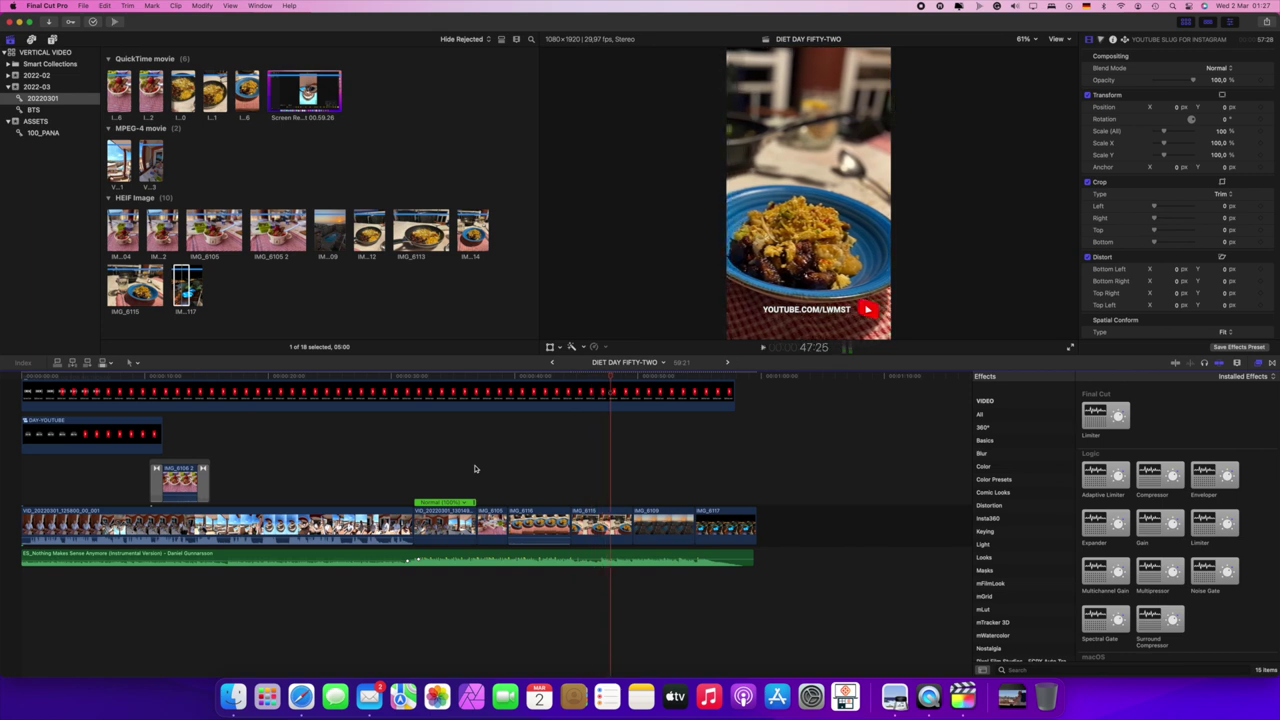
left_click(601, 525)
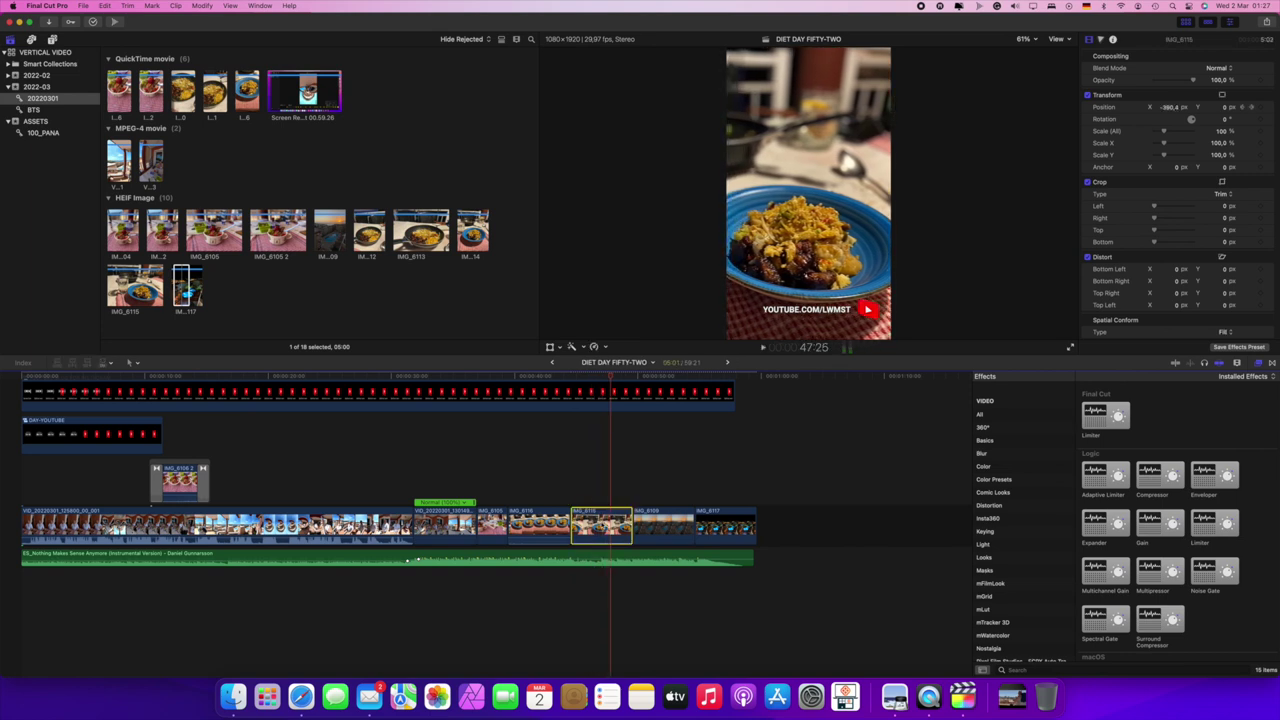
left_click(1270, 110)
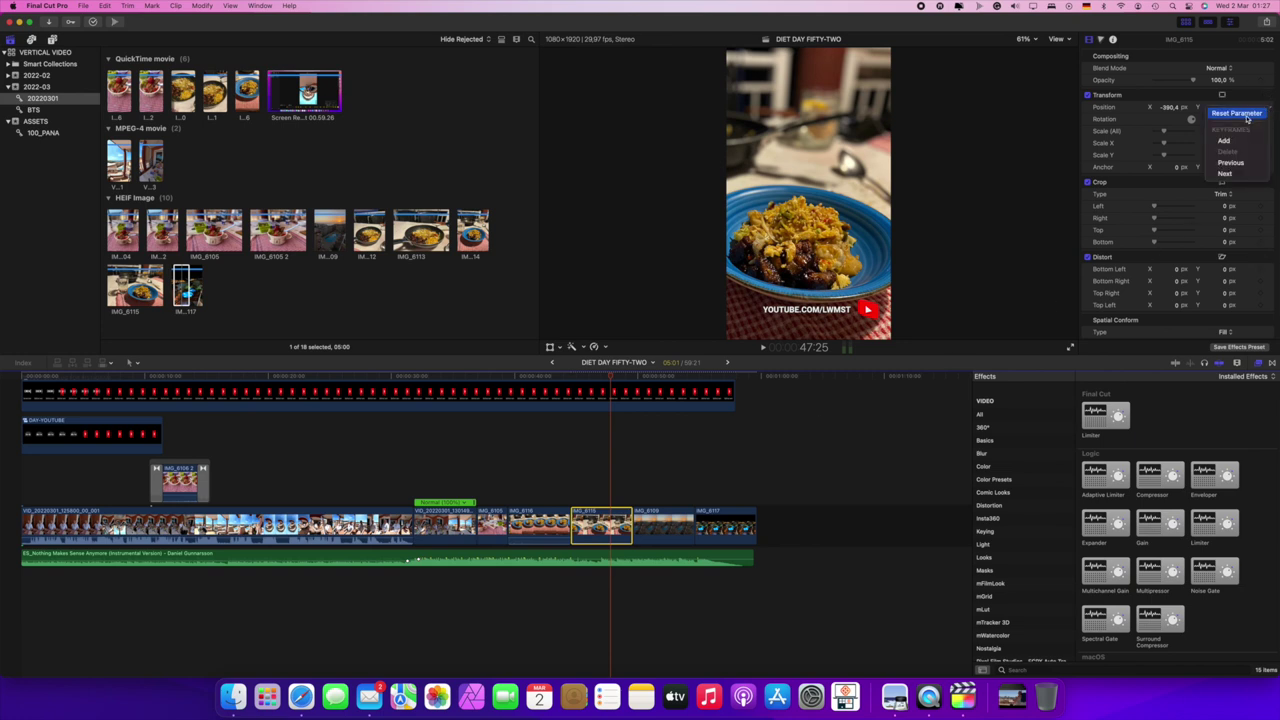
left_click(1240, 114)
Step: Keyframe the IMG_6115 photo's X position from about -210 px at its start to a point slightly further left at its last frame
key("Up")
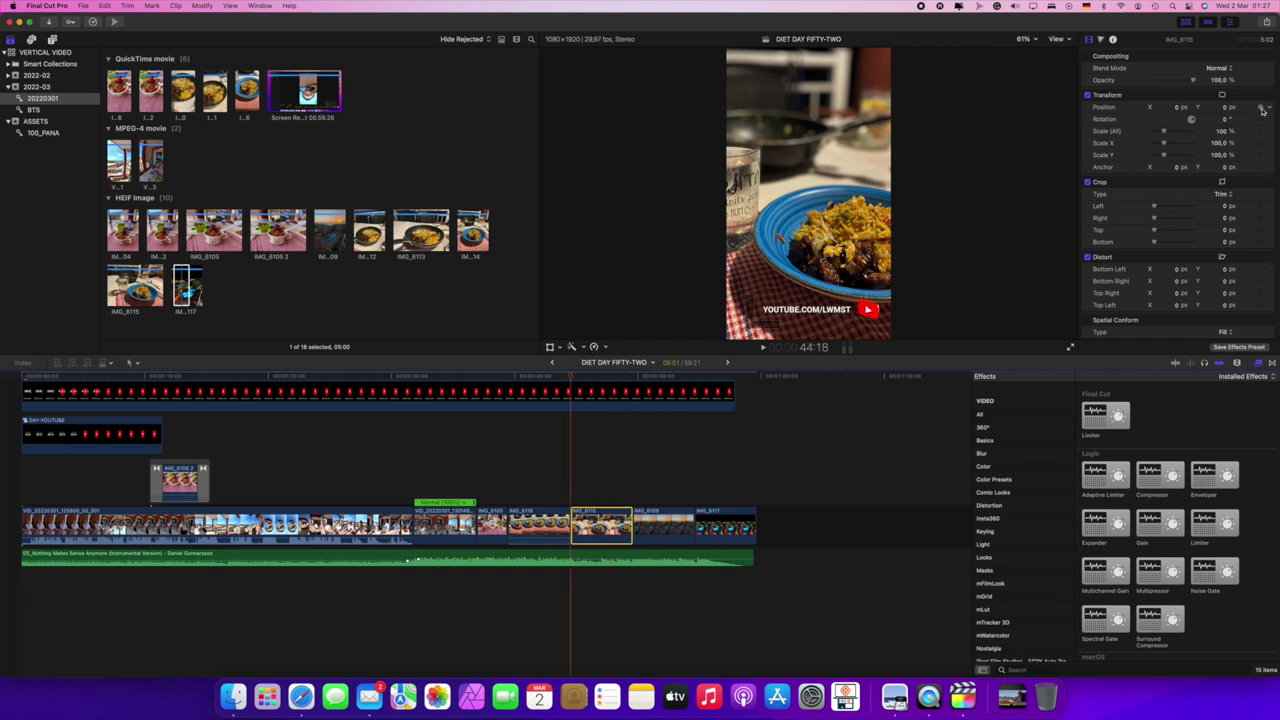
left_click_drag(1178, 110, 1125, 110)
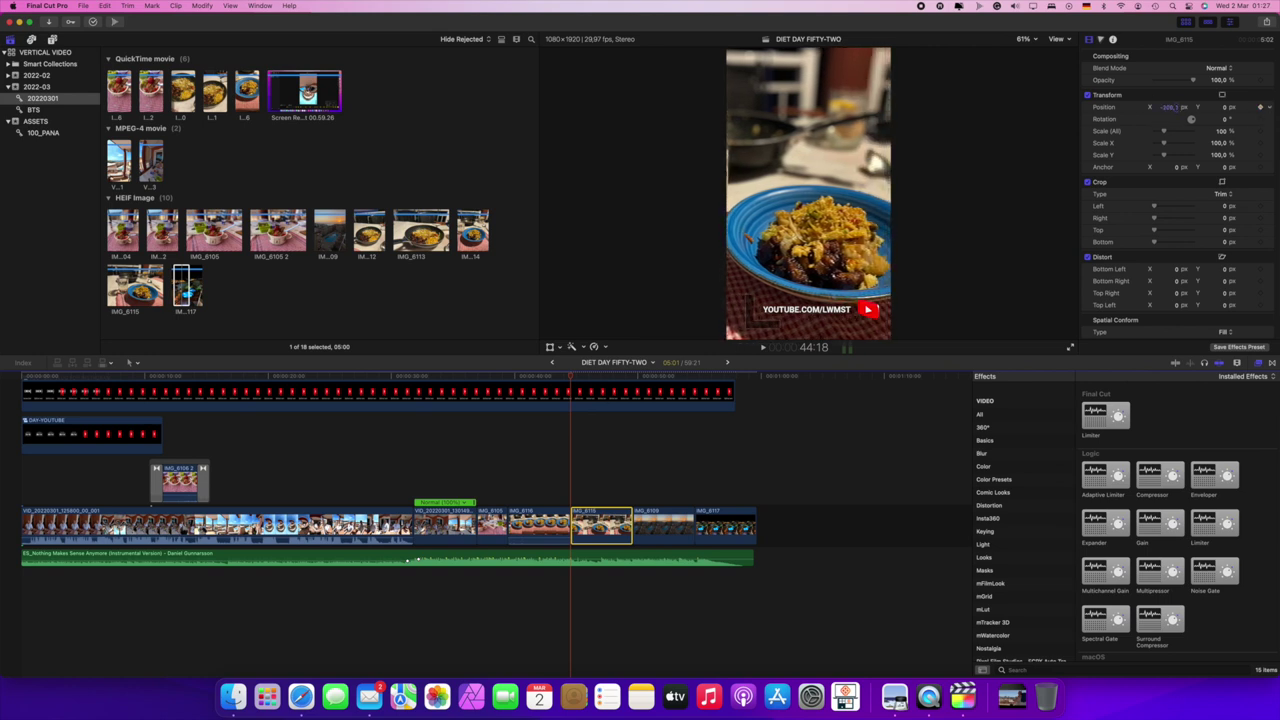
key("Down")
key("Left")
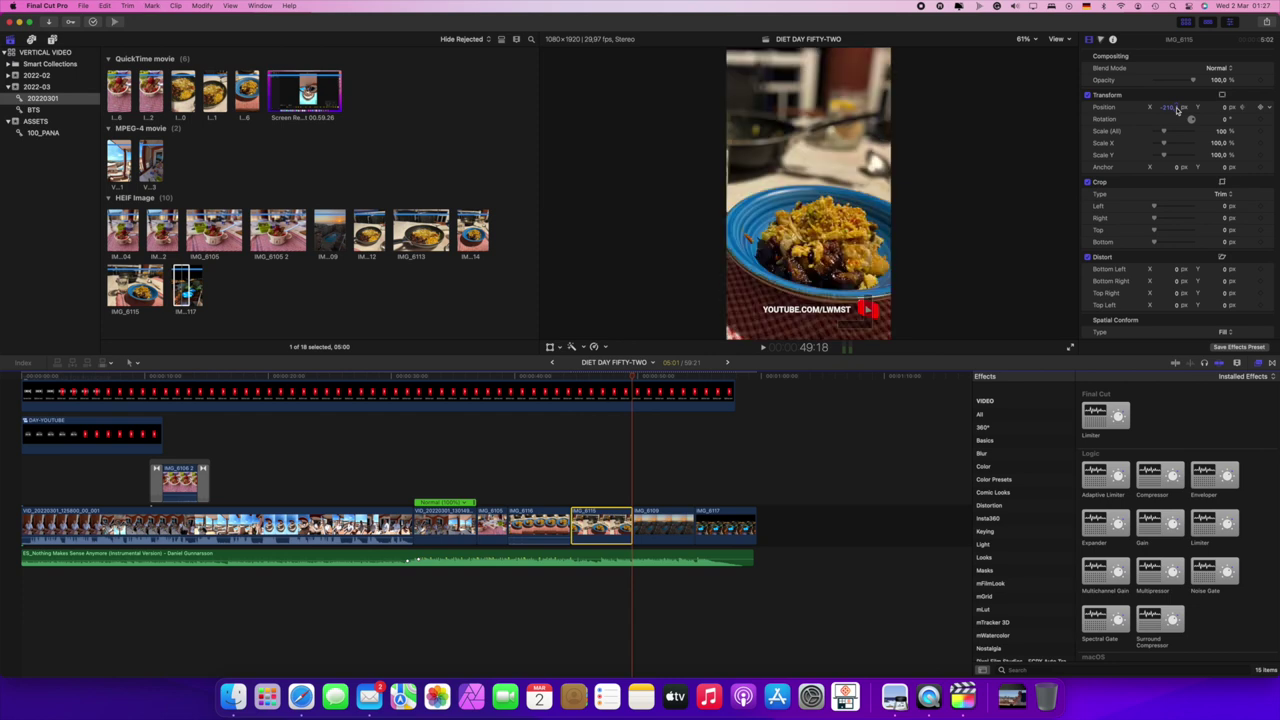
left_click_drag(1169, 111, 1146, 111)
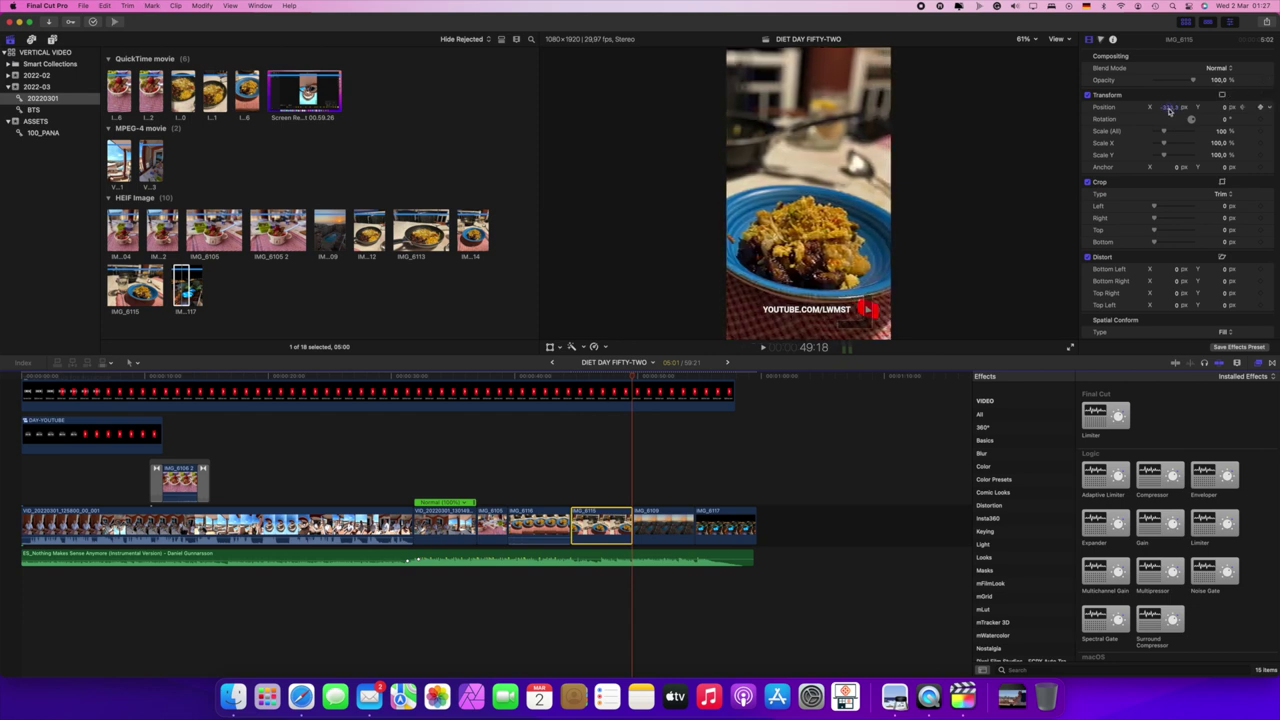
Step: Play the sequence from the IMG_6116 clip into the IMG_6109 photo to check the new IMG_6115 pan
left_click(550, 470)
key("space")
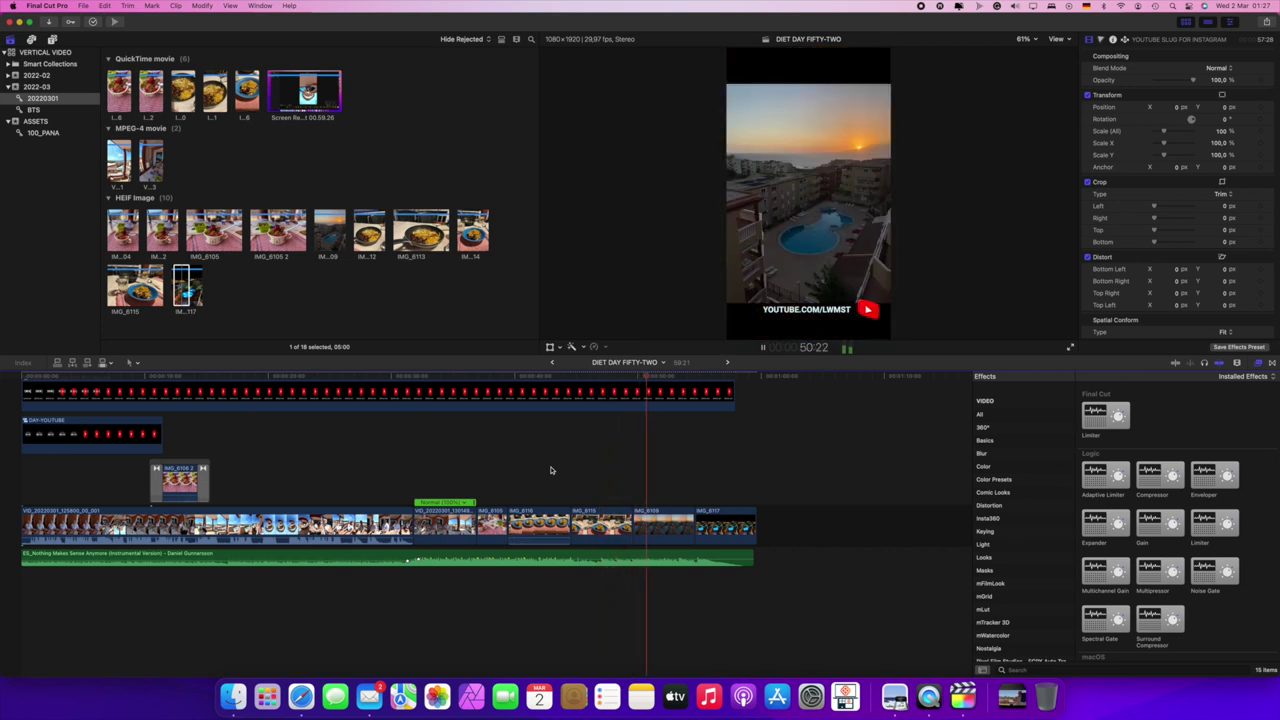
key("space")
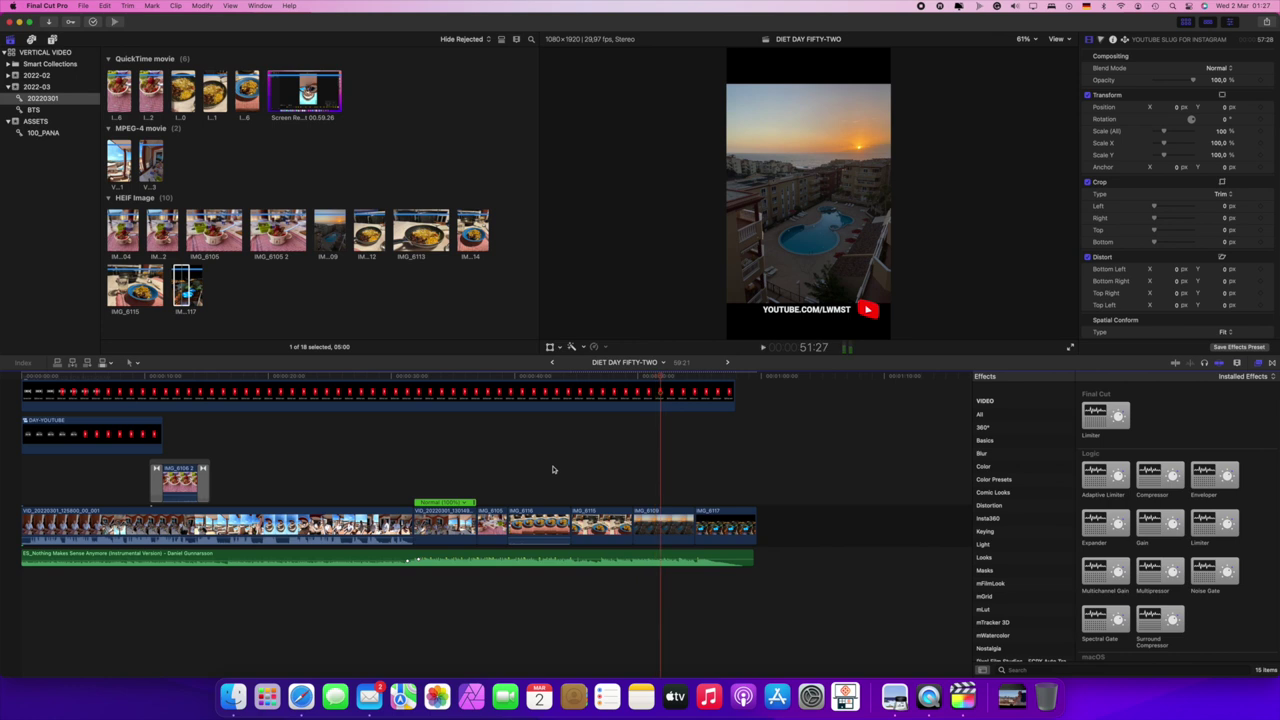
Step: Connect the IMG_6109 photo directly above IMG_6117 and extend both to 8:09, ending with the YouTube title overlay
left_click_drag(666, 527, 733, 527)
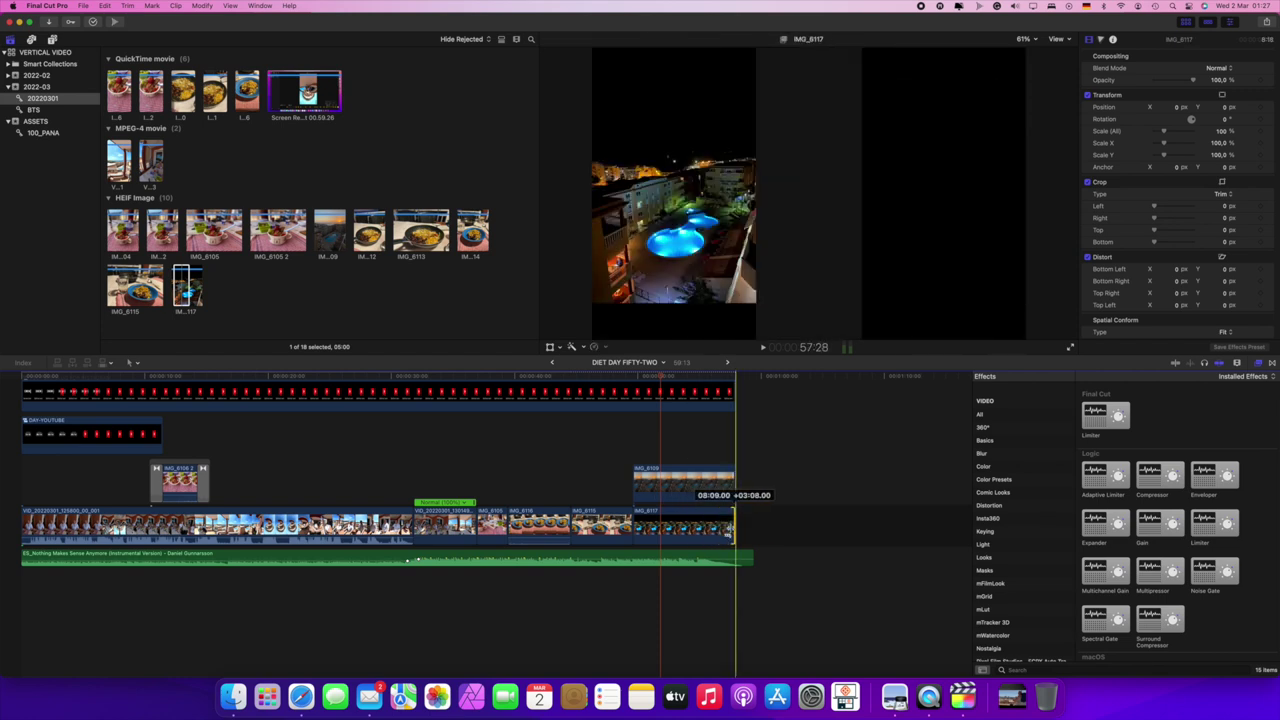
Step: Set the spatial conform of the stacked IMG_6109 and IMG_6117 photos to Fill
left_click_drag(739, 457, 698, 530)
left_click(1223, 336)
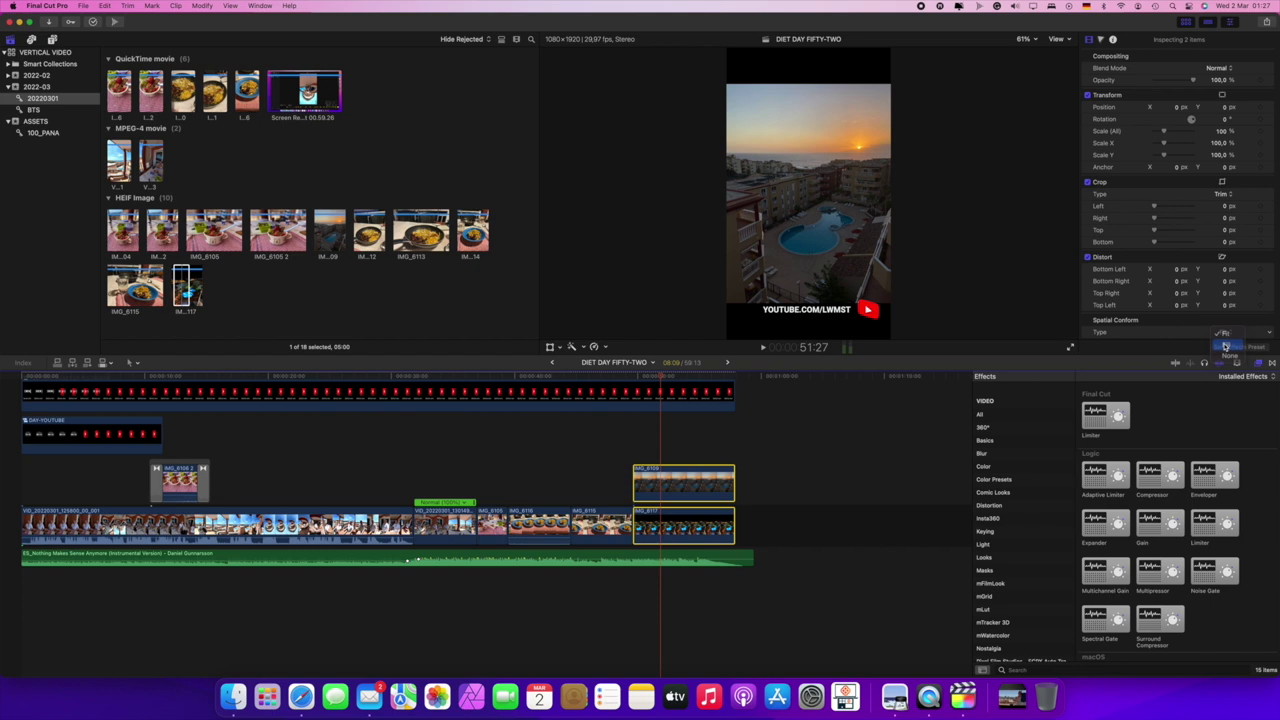
left_click(1226, 345)
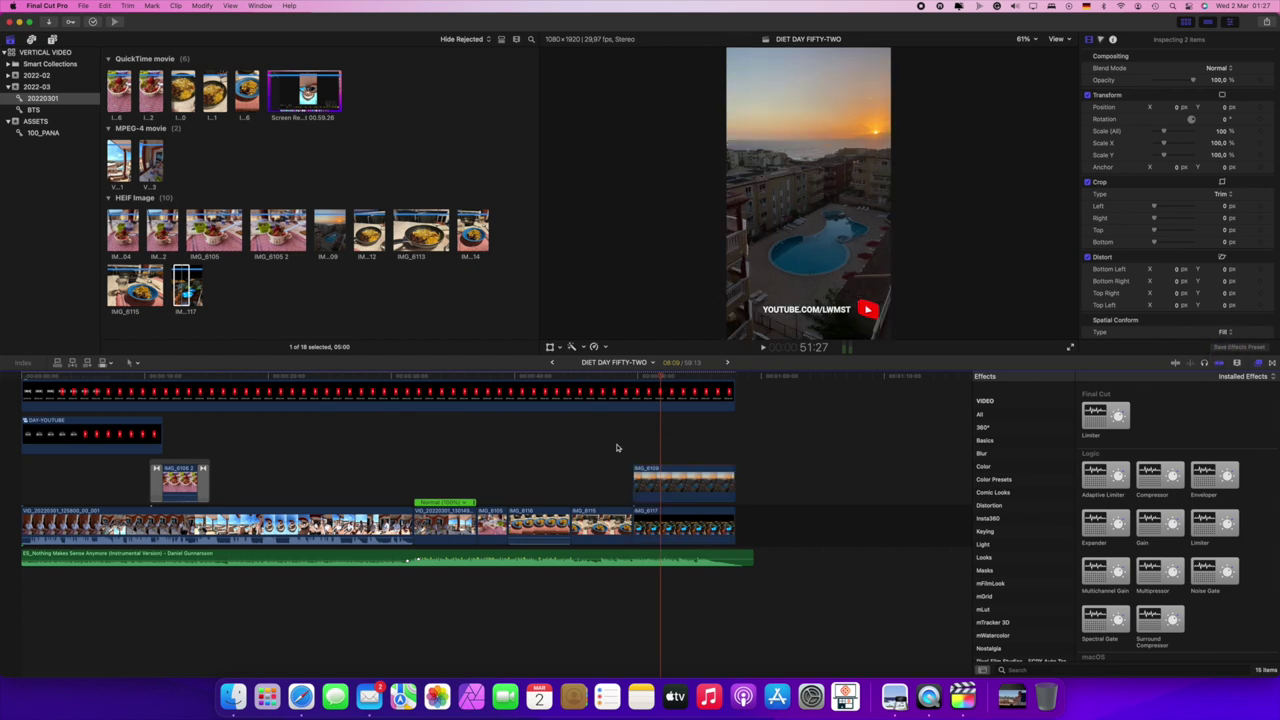
Step: Keyframe the IMG_6109 photo's opacity from 100% at its start (49:19) to 0% at 54:26, revealing the night photo
left_click(617, 448)
left_click(656, 489)
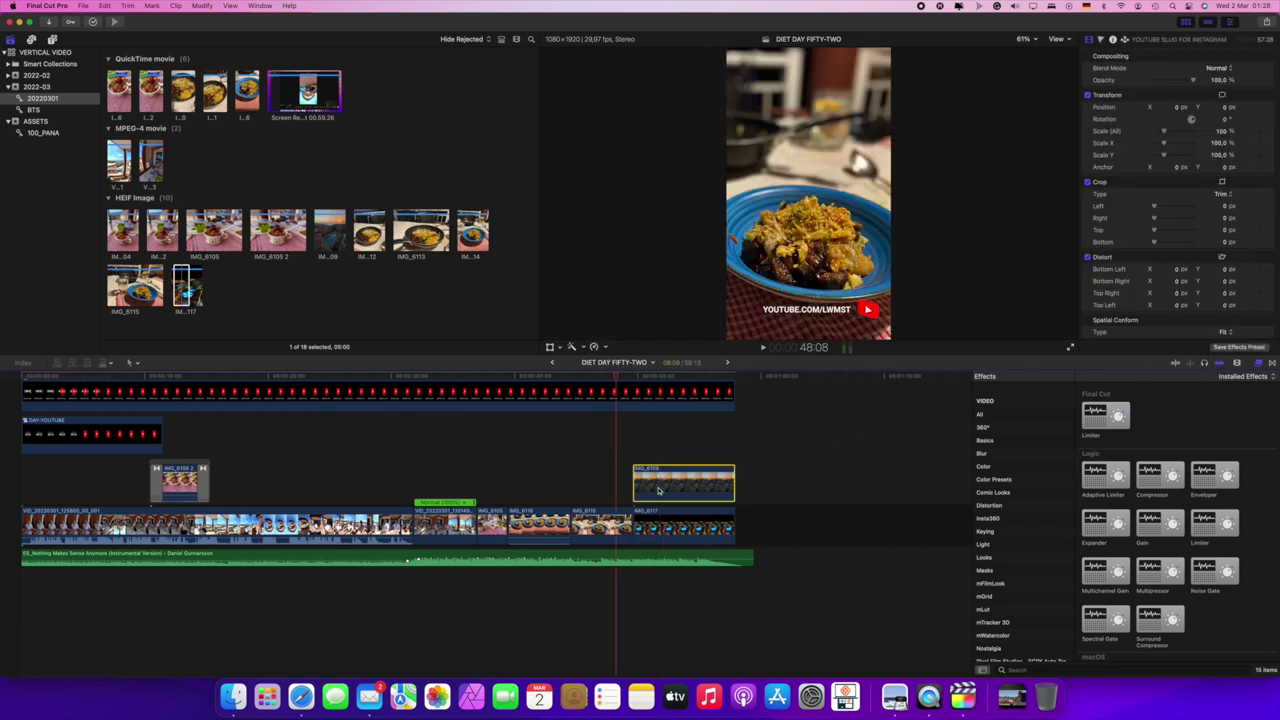
left_click(656, 446)
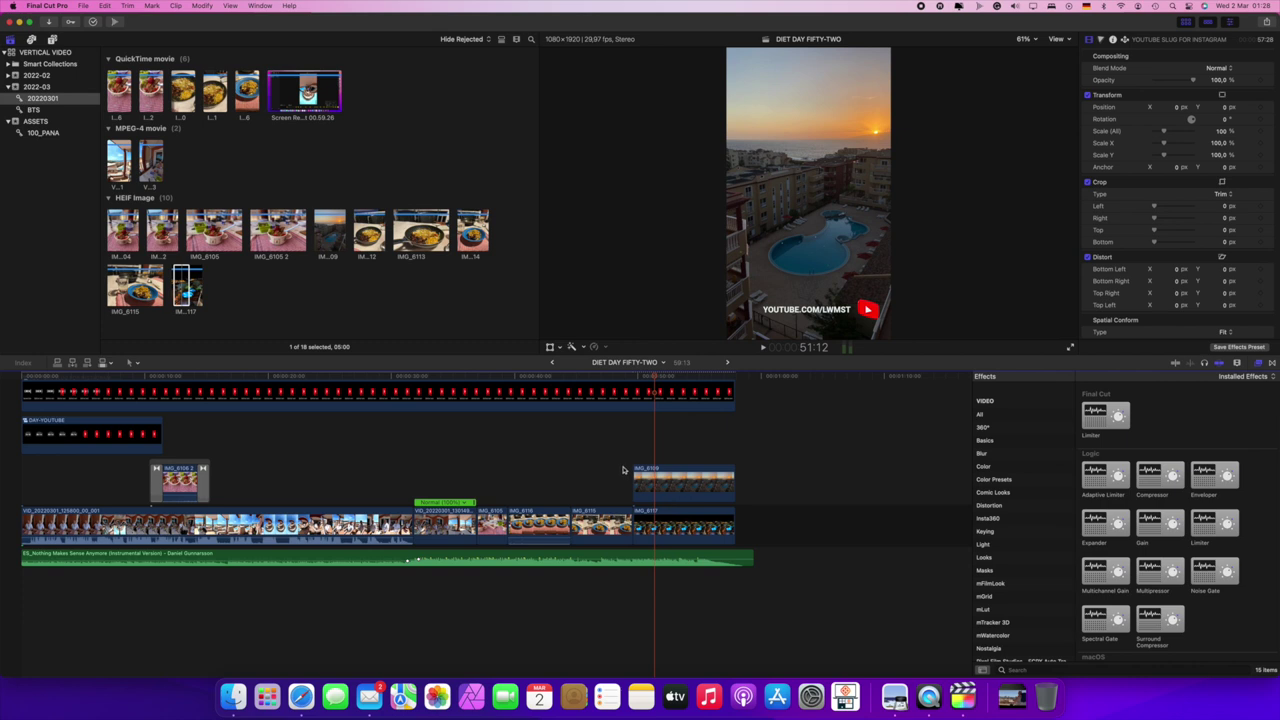
key("Up")
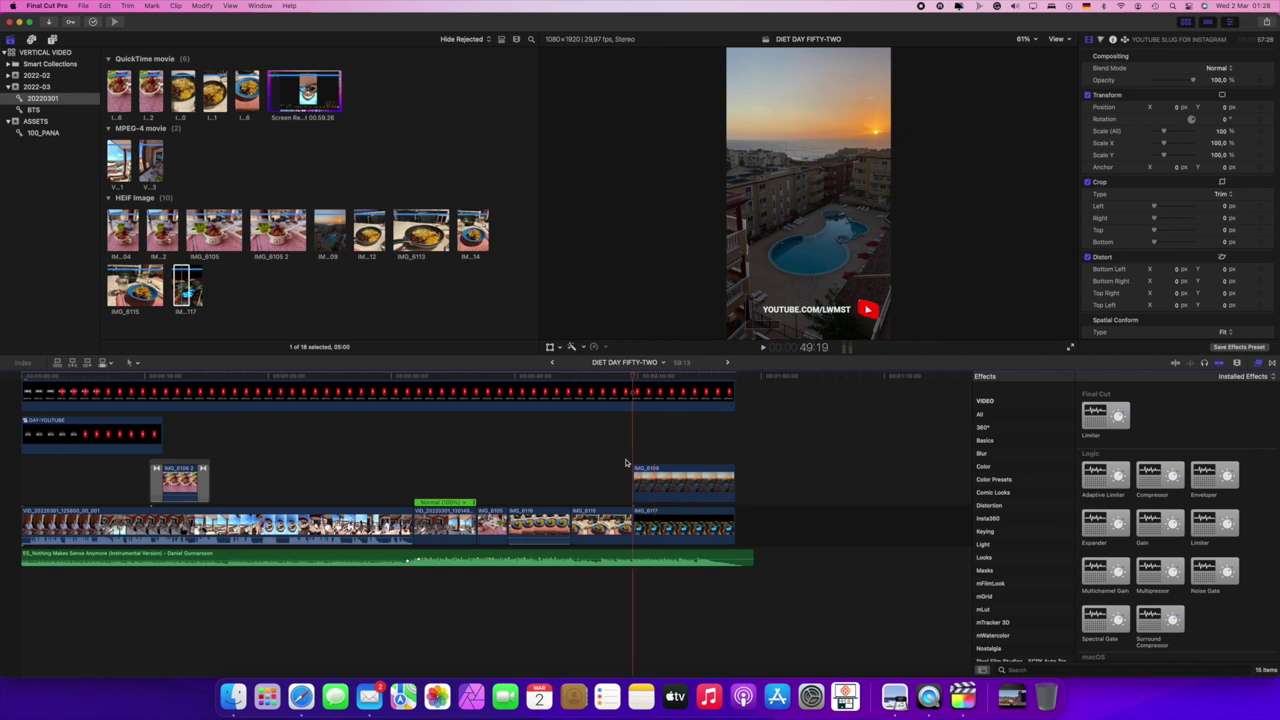
key("space")
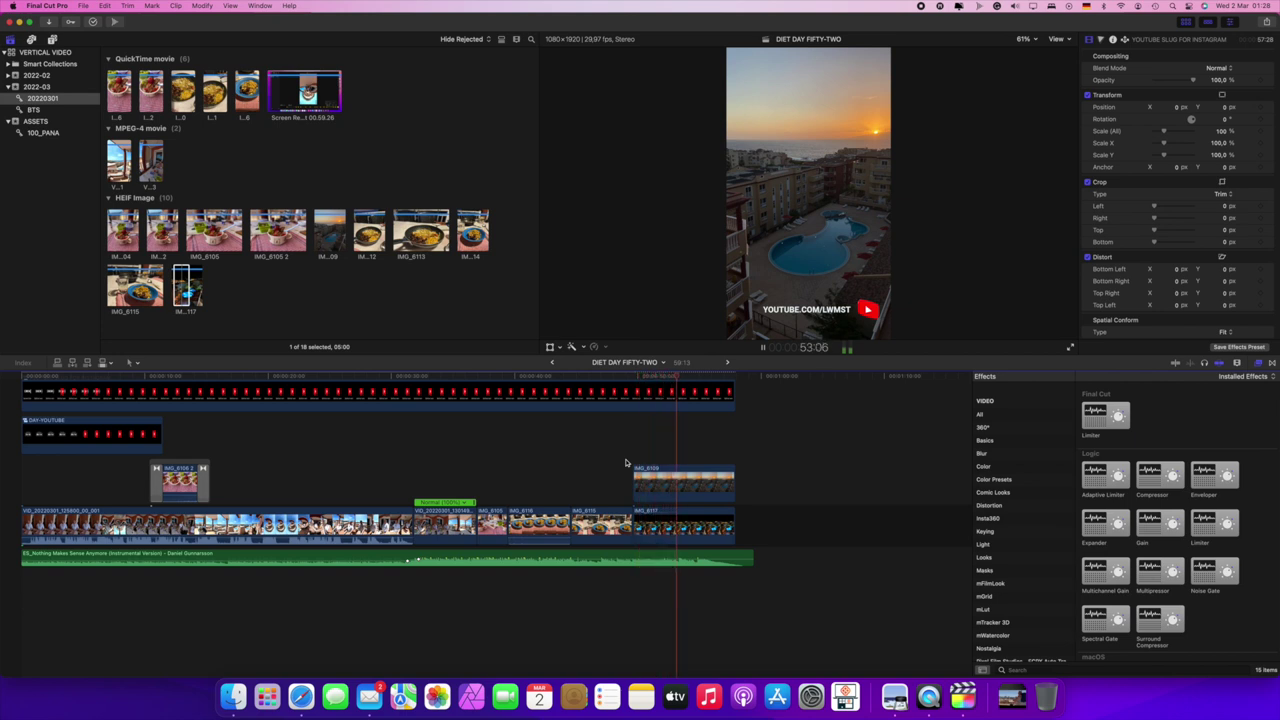
key("space")
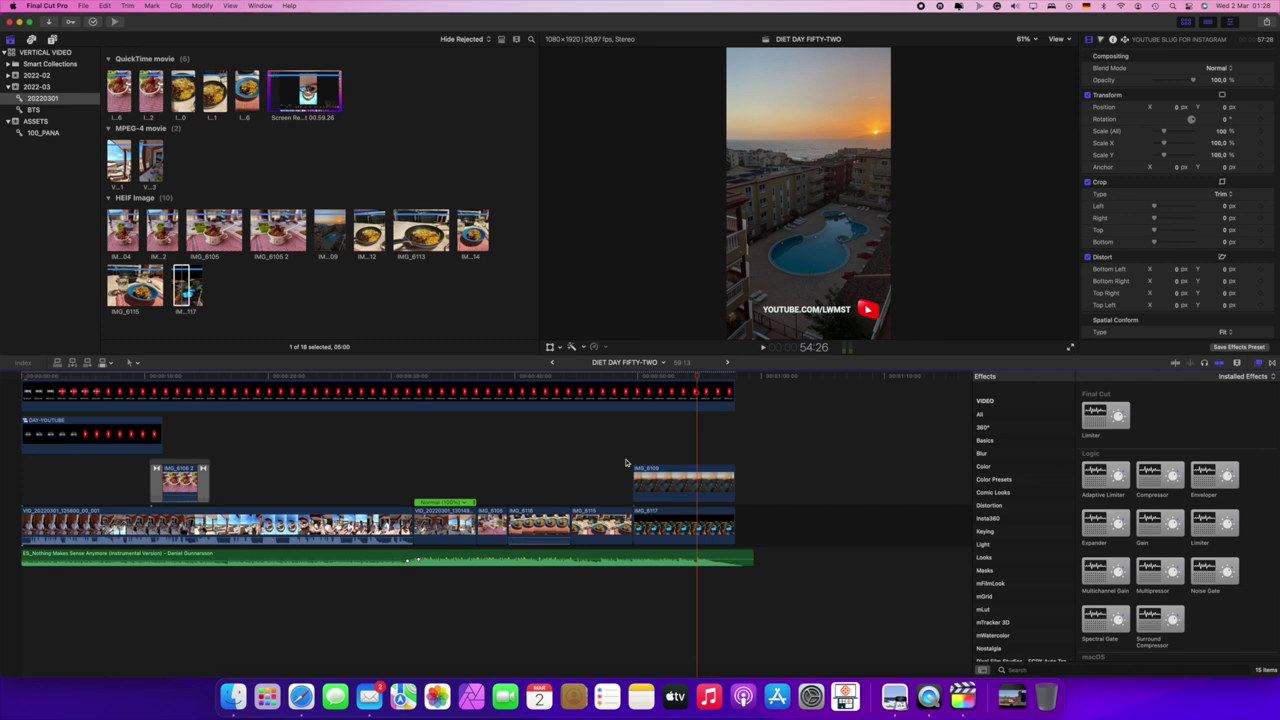
left_click(681, 482)
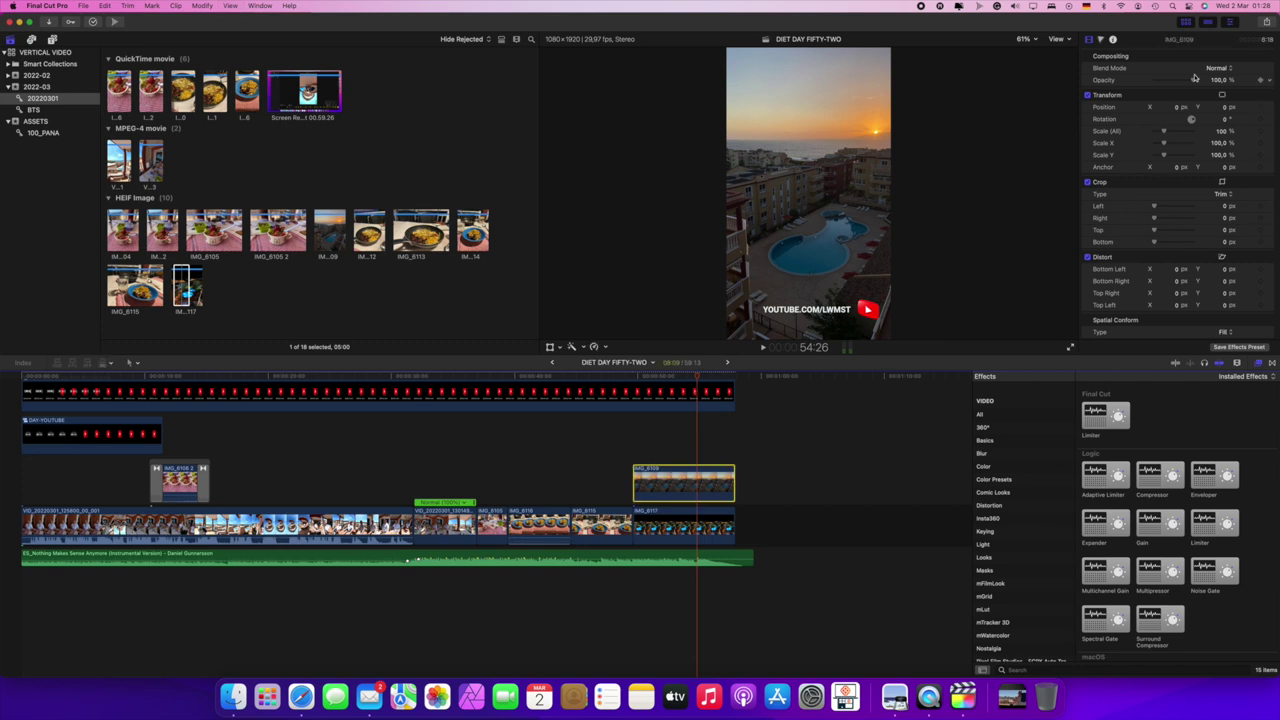
left_click_drag(1194, 82, 1148, 83)
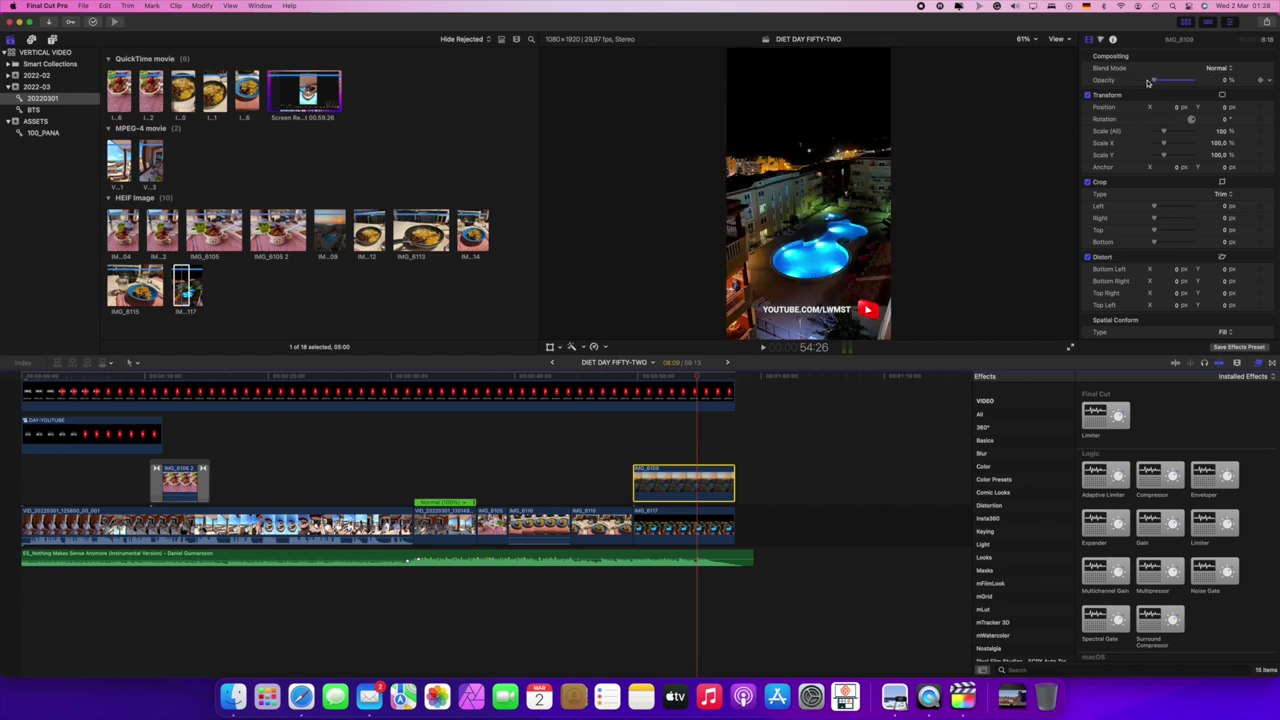
key("Up")
left_click_drag(1156, 82, 1211, 84)
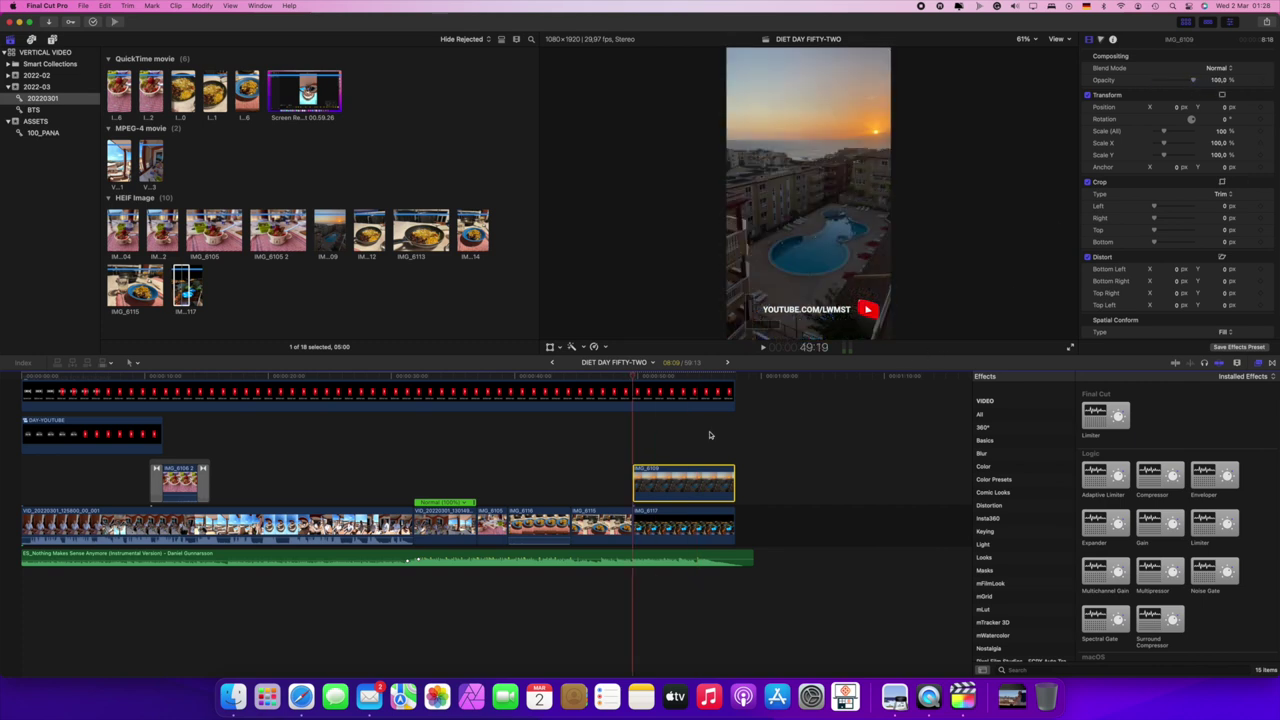
Step: Play the IMG_6109 photo from its start to check the opacity fade into IMG_6117
left_click(623, 436)
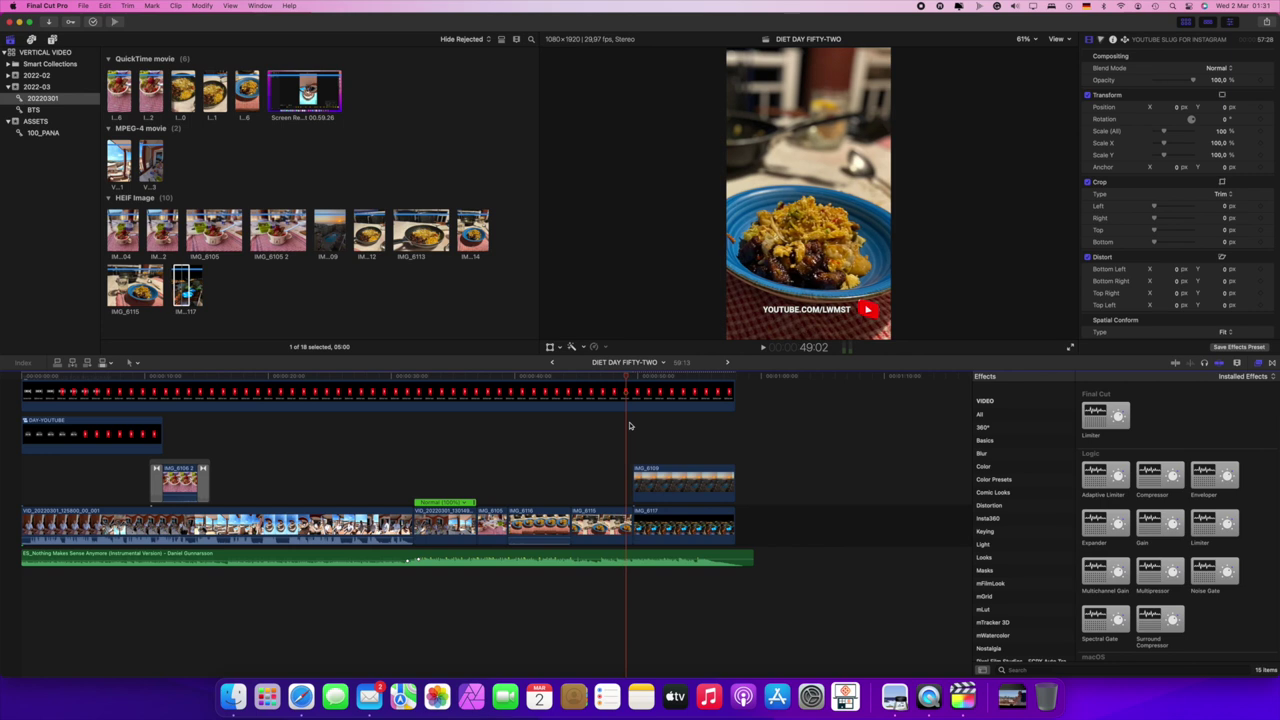
left_click(655, 478)
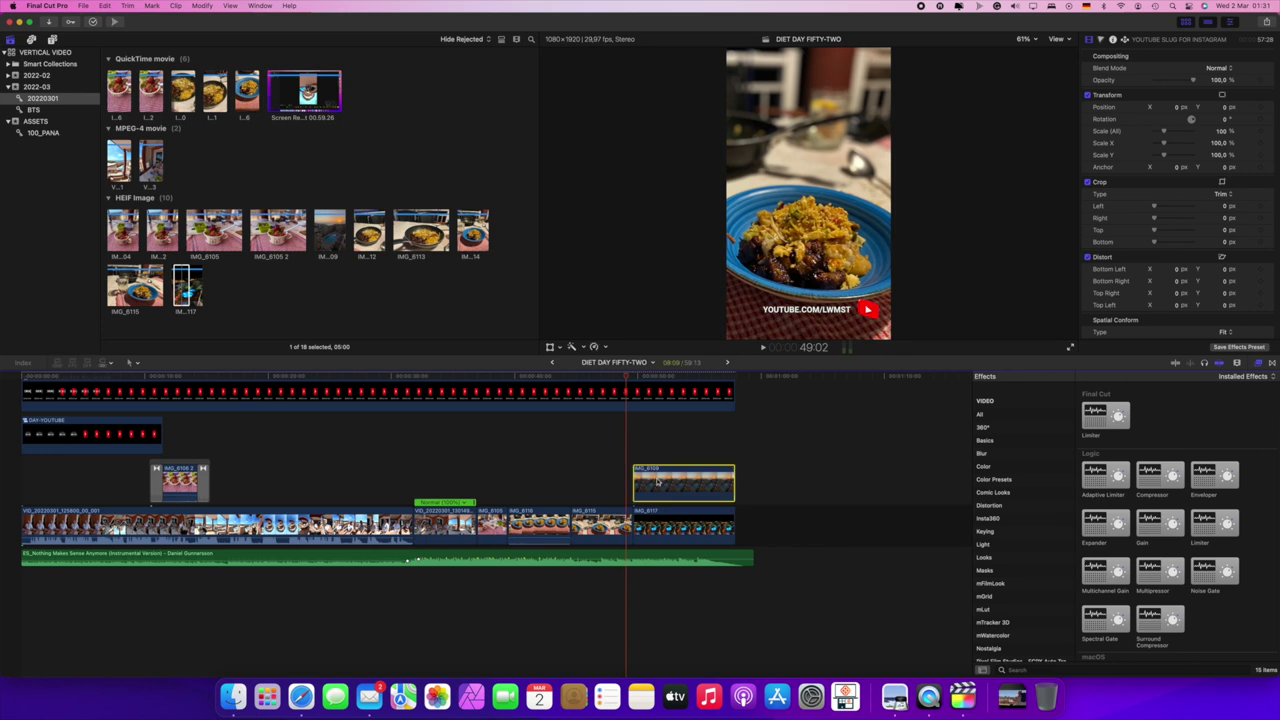
key("Down")
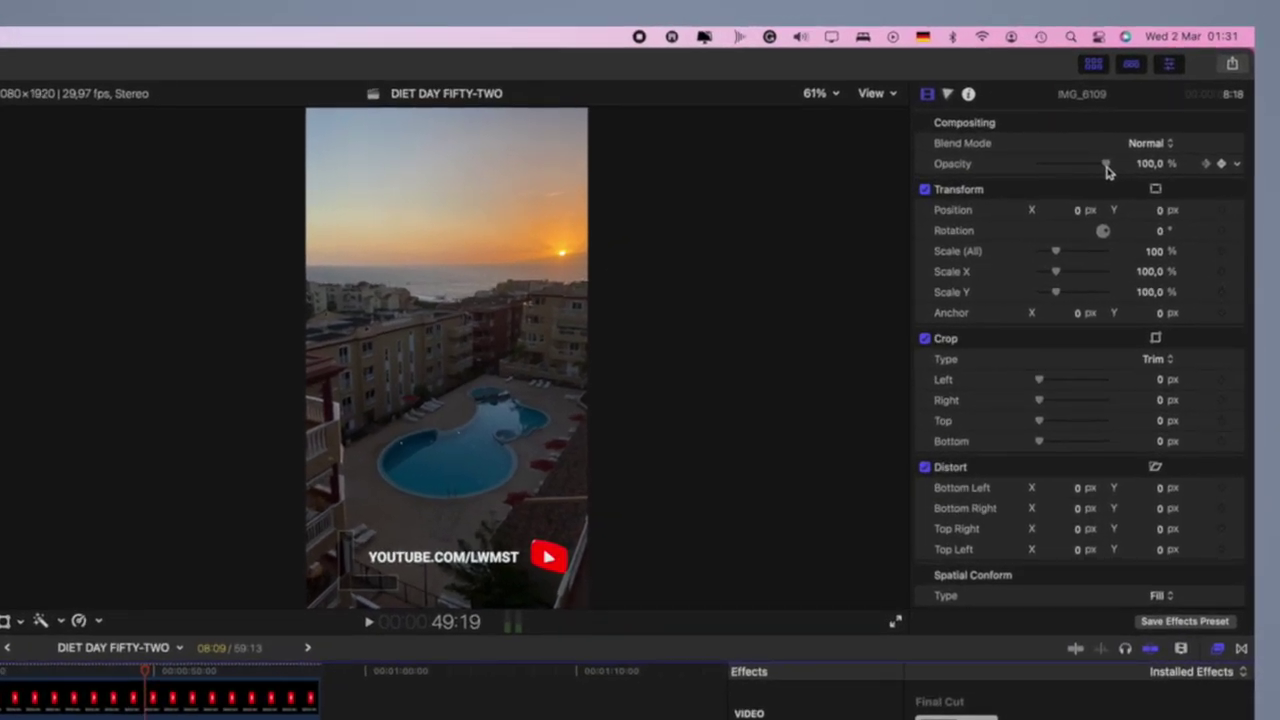
key("space")
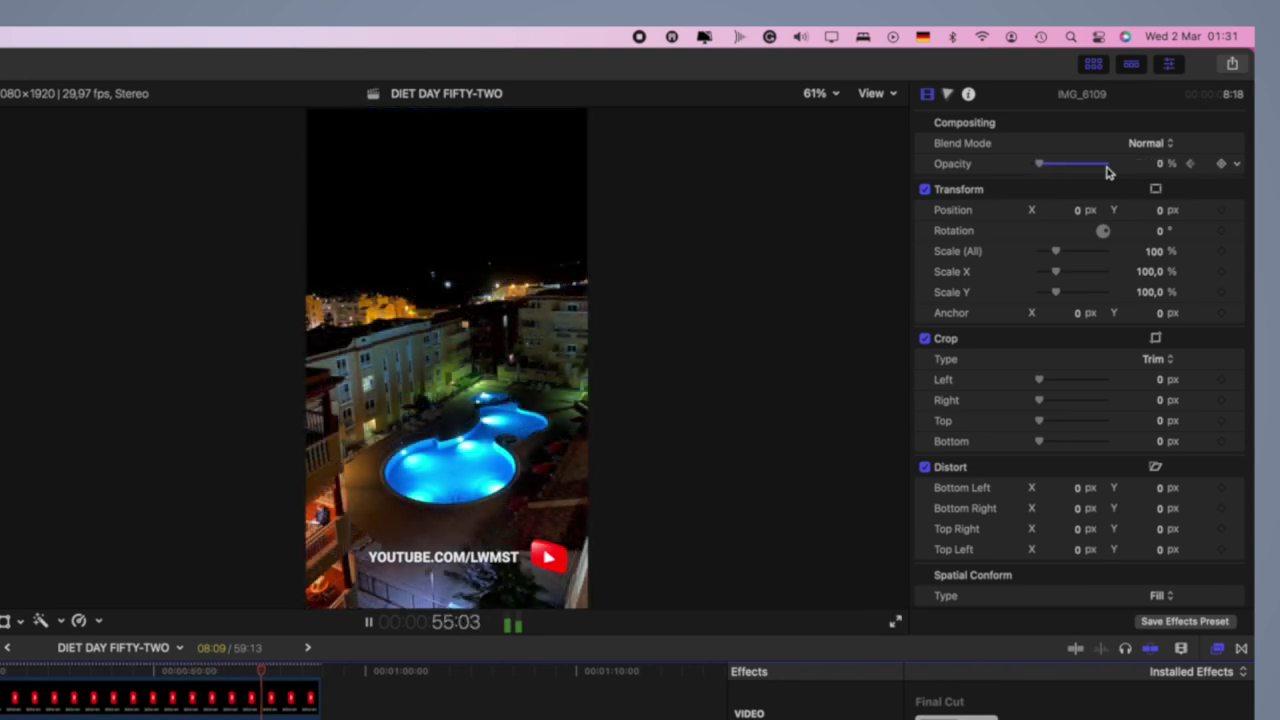
key("space")
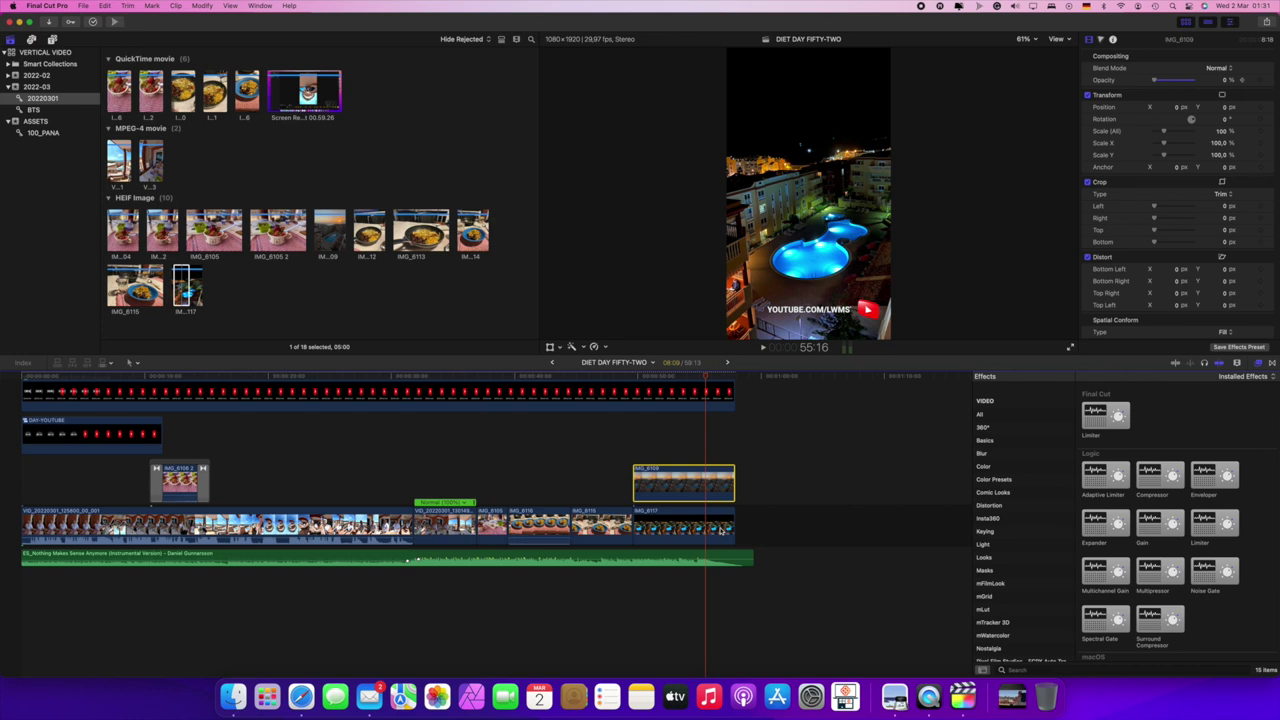
Step: At mid-fade, shift the IMG_6117 photo to position X -13.1 px, Y 28 px to align its pool with the IMG_6109 photo
key("j")
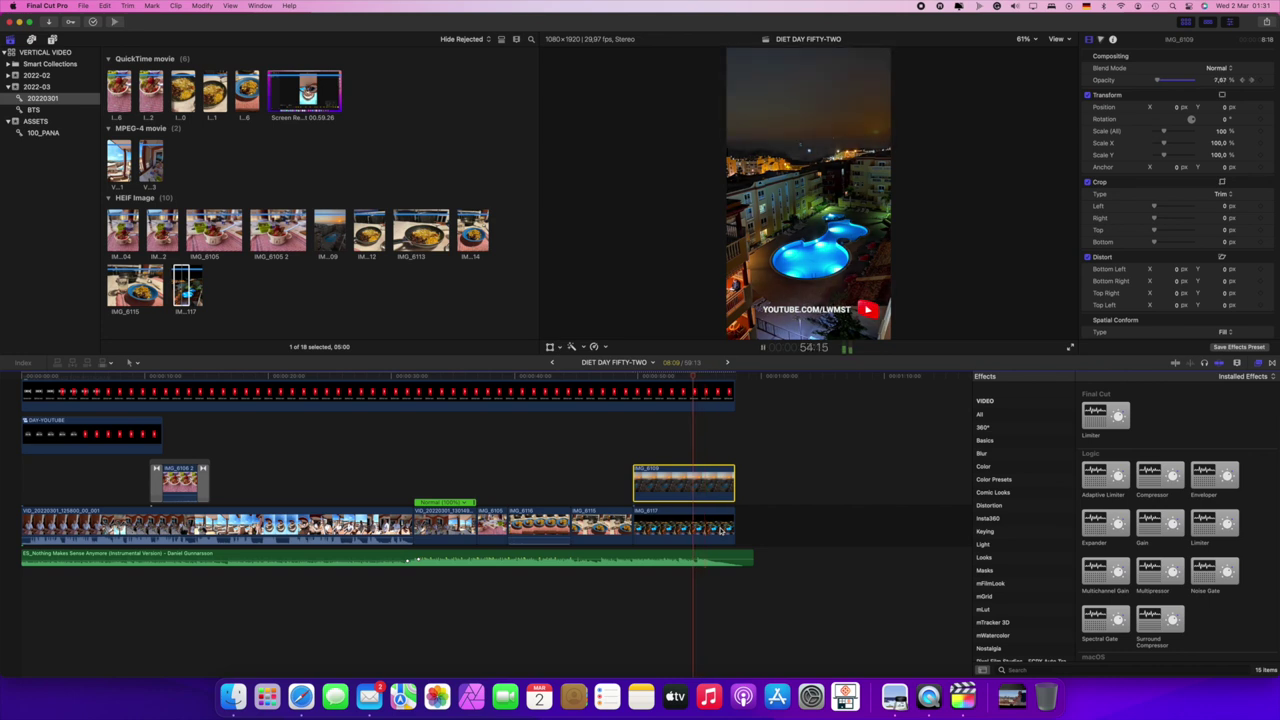
key("k")
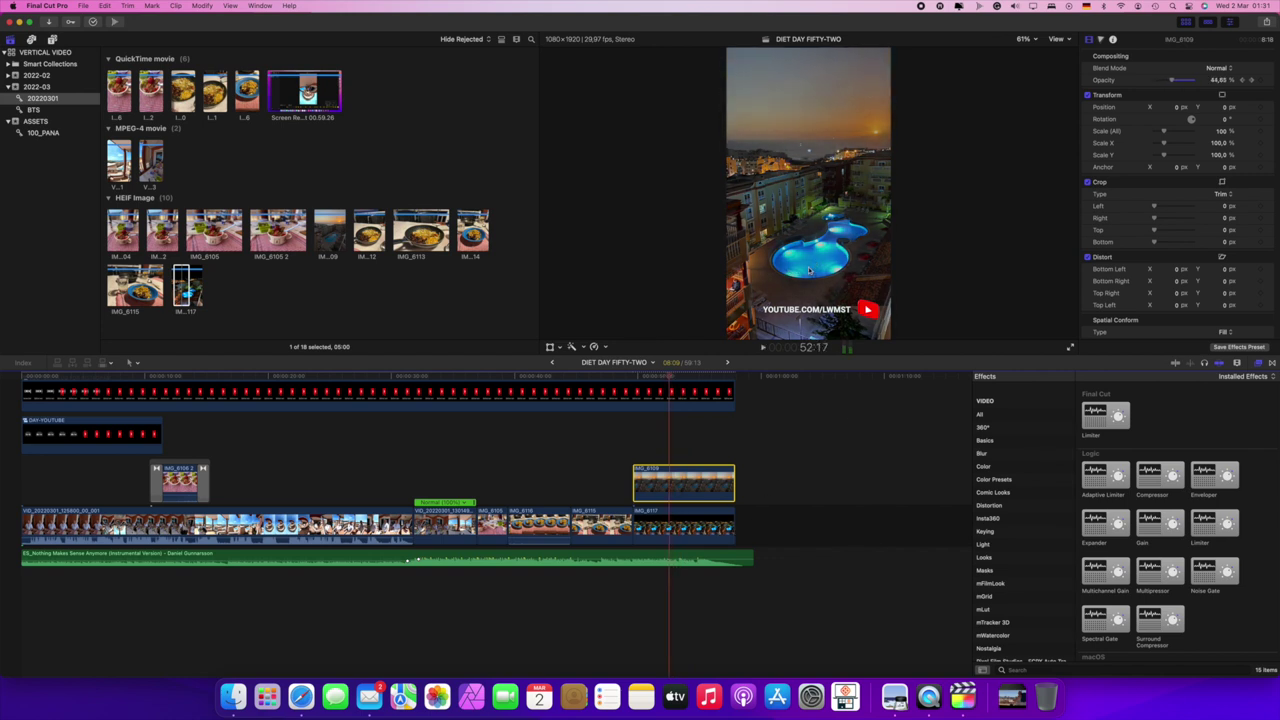
left_click(693, 528)
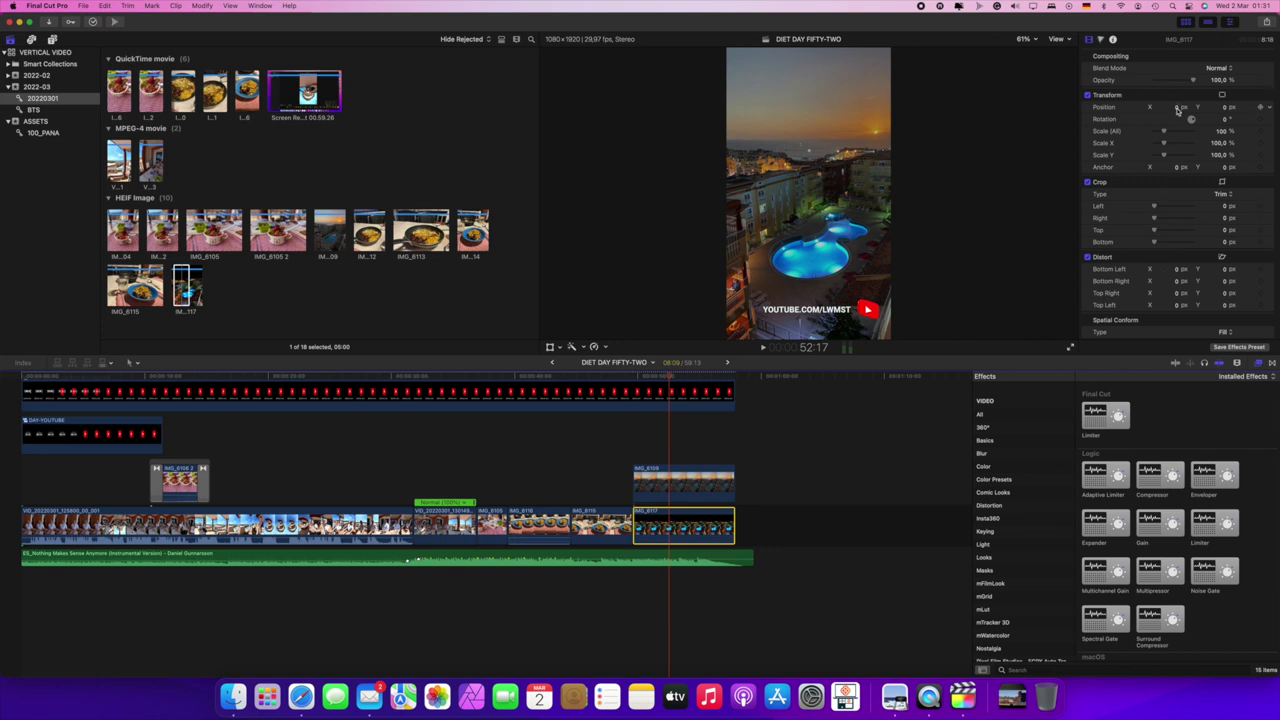
mouse_move(1177, 111)
left_mouse_down()
mouse_move(1161, 111)
mouse_move(1226, 104)
mouse_move(1226, 92)
mouse_move(1182, 107)
left_mouse_up()
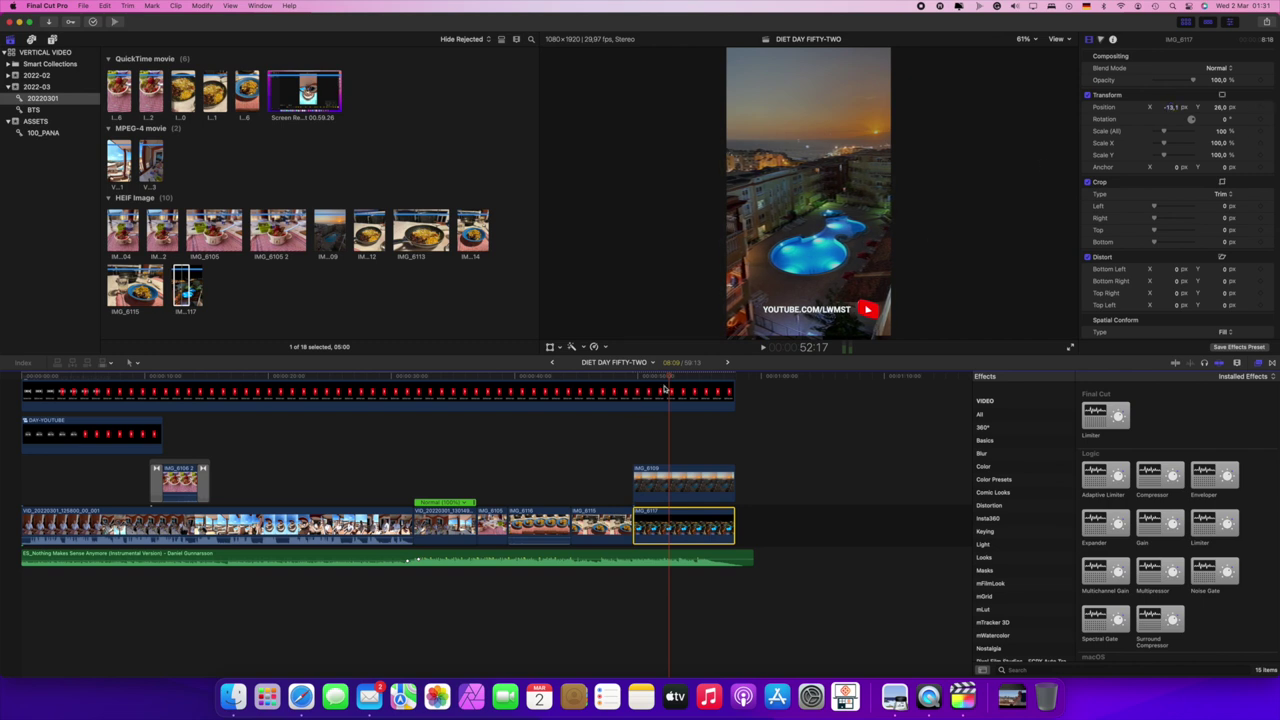
mouse_move(671, 380)
left_mouse_down()
mouse_move(700, 380)
mouse_move(636, 381)
mouse_move(674, 381)
left_mouse_up()
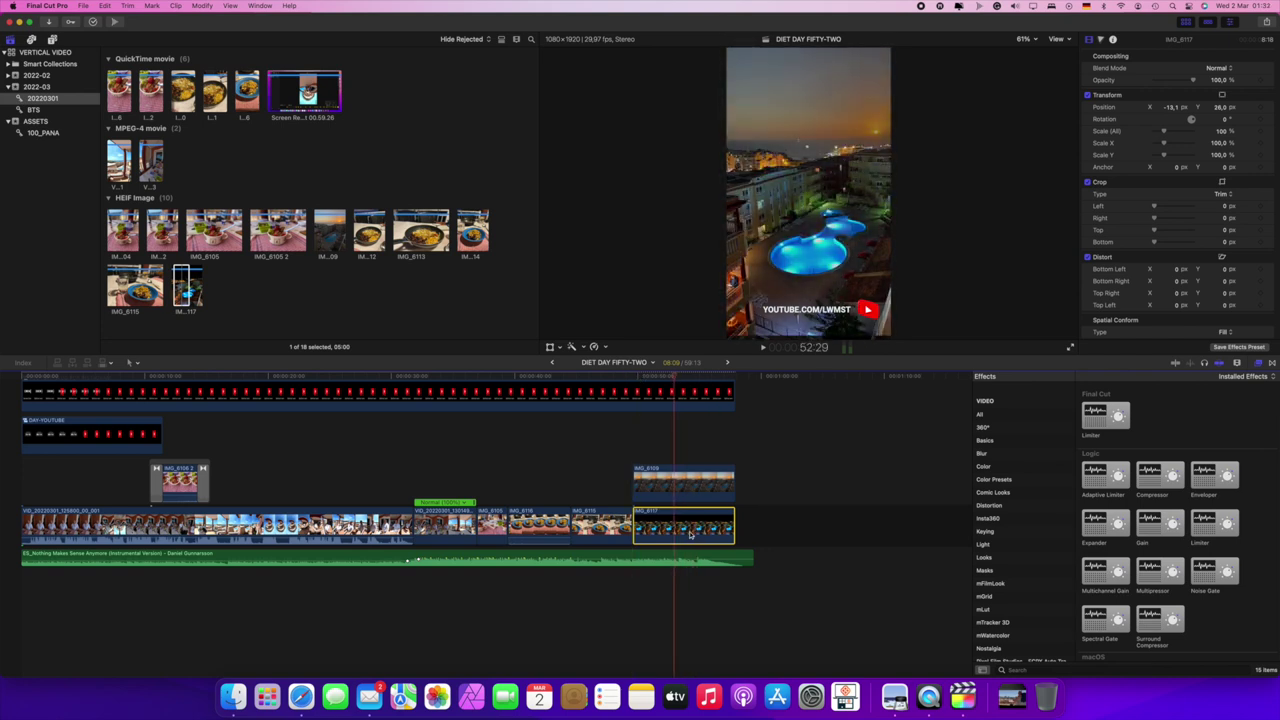
Step: Set the overall scale of both the IMG_6117 and IMG_6109 photos to 105% and check the fade between them
left_click(1222, 131)
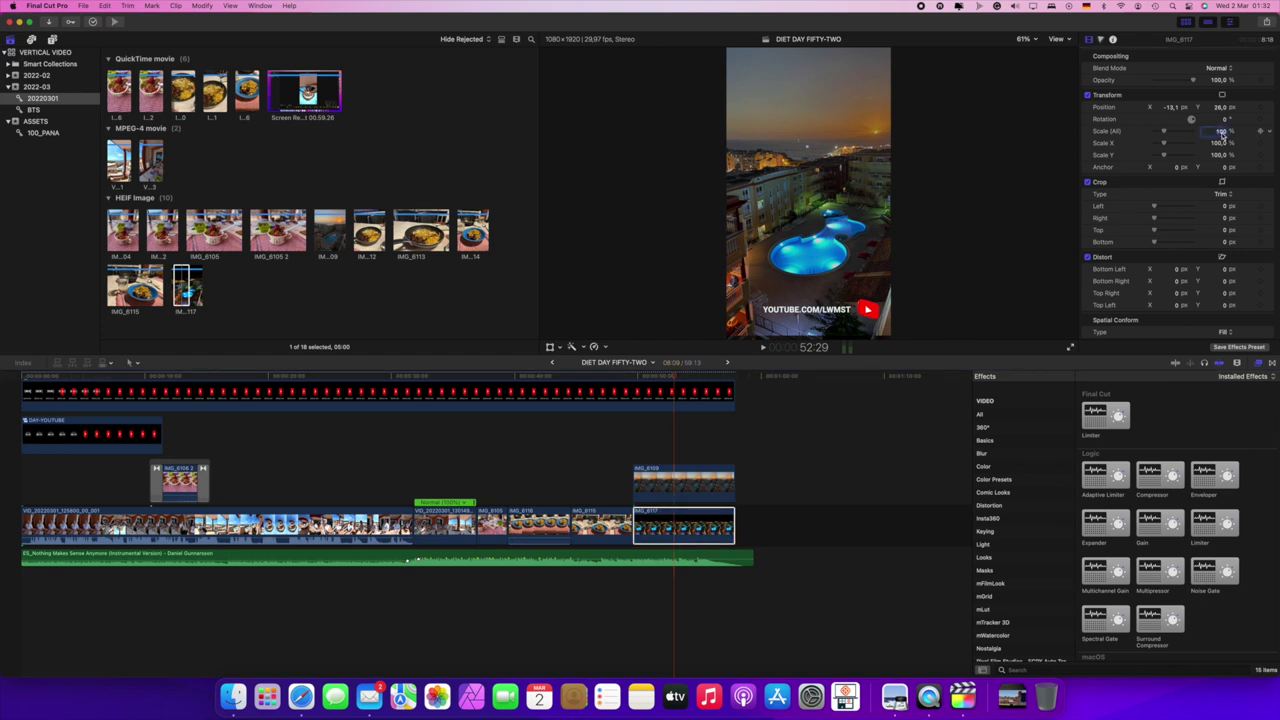
type("5")
key("Return")
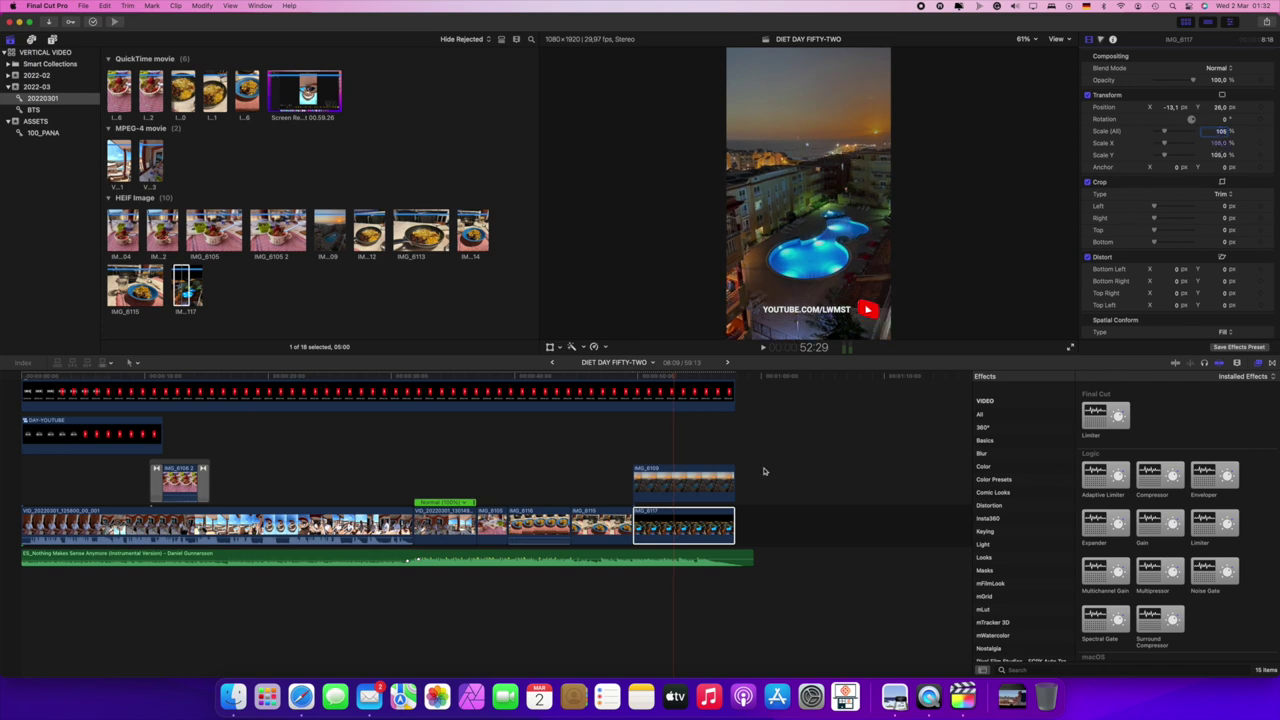
left_click(700, 487)
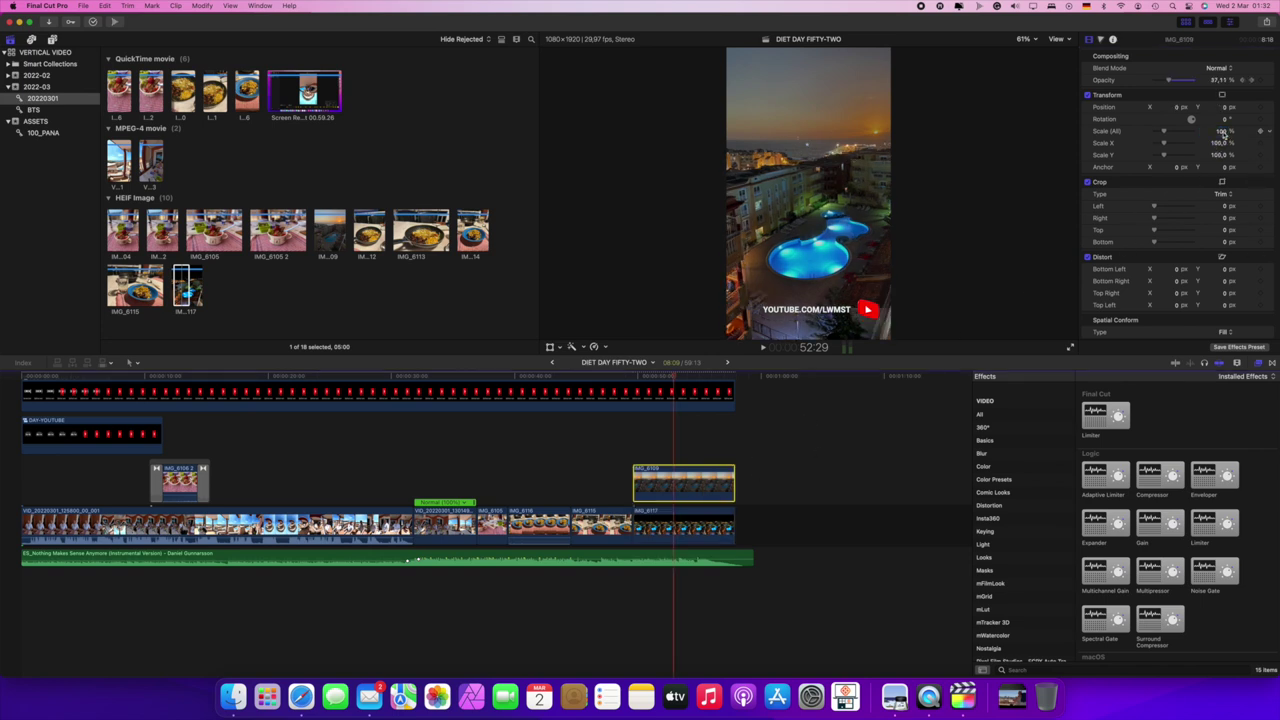
type("5")
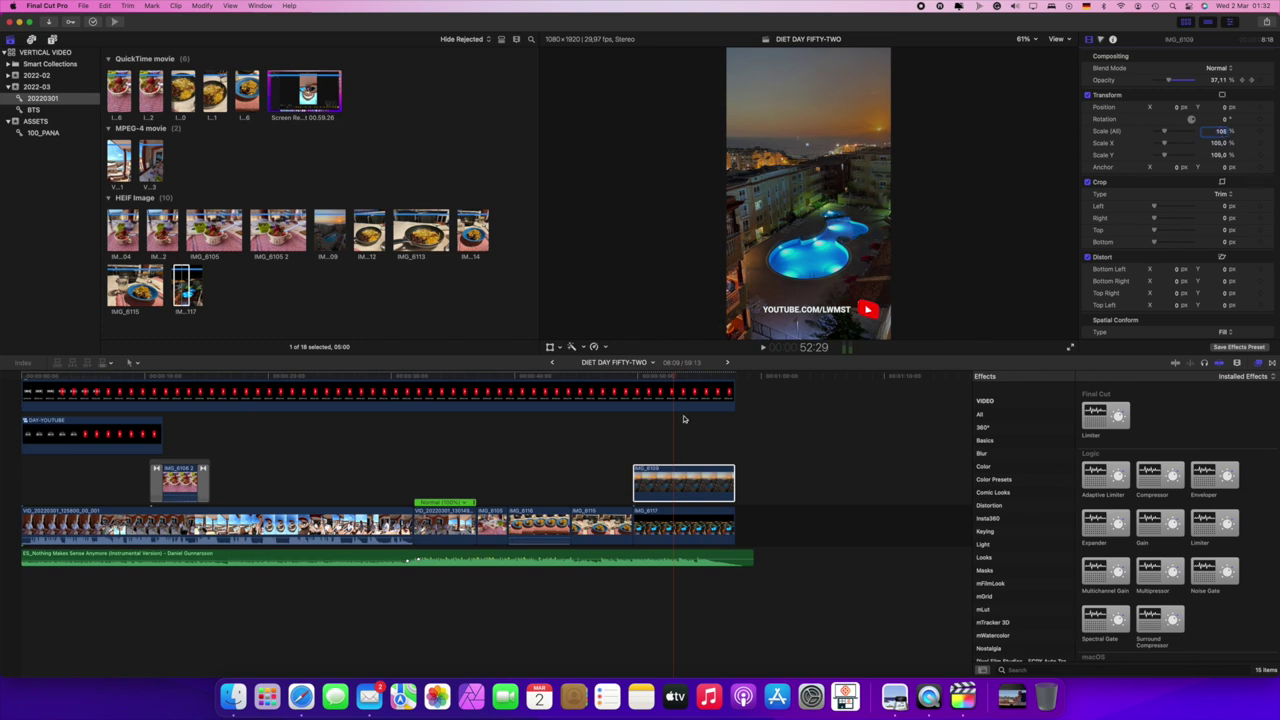
left_click(676, 380)
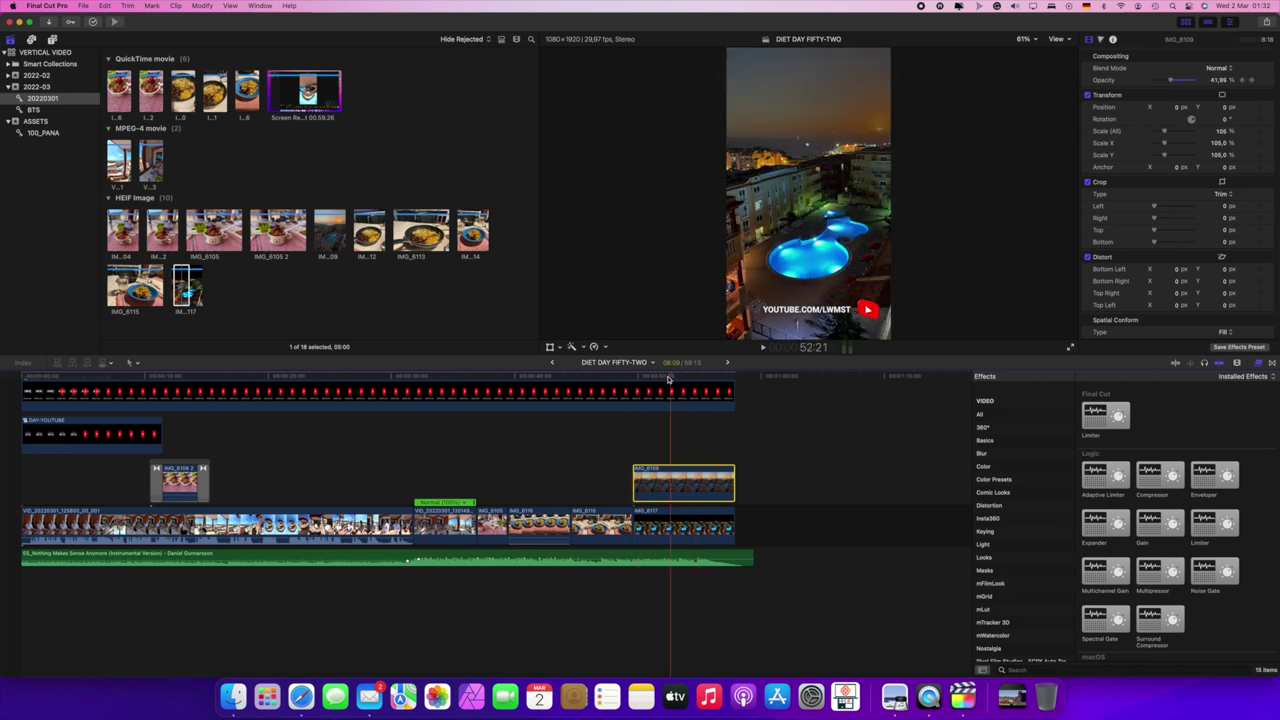
Step: Play the ending from just before the IMG_6109 photo to check the fade between the two pool photos
left_click(627, 380)
key("space")
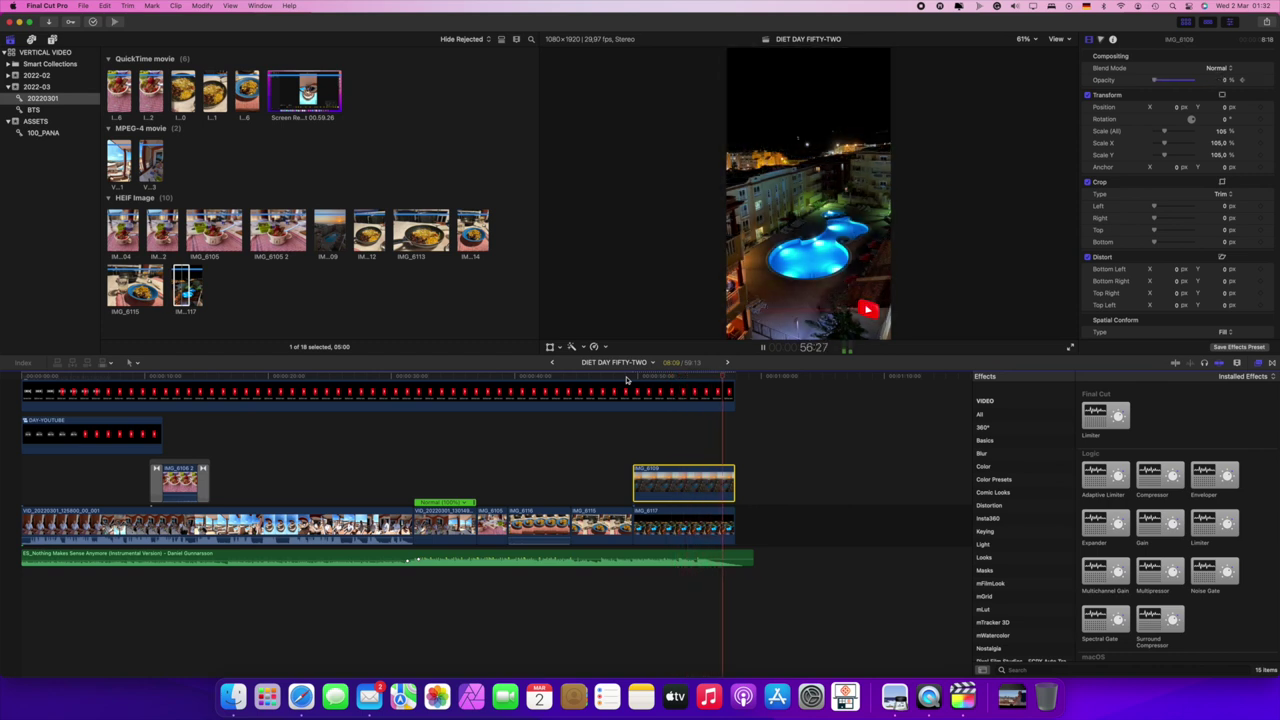
key("space")
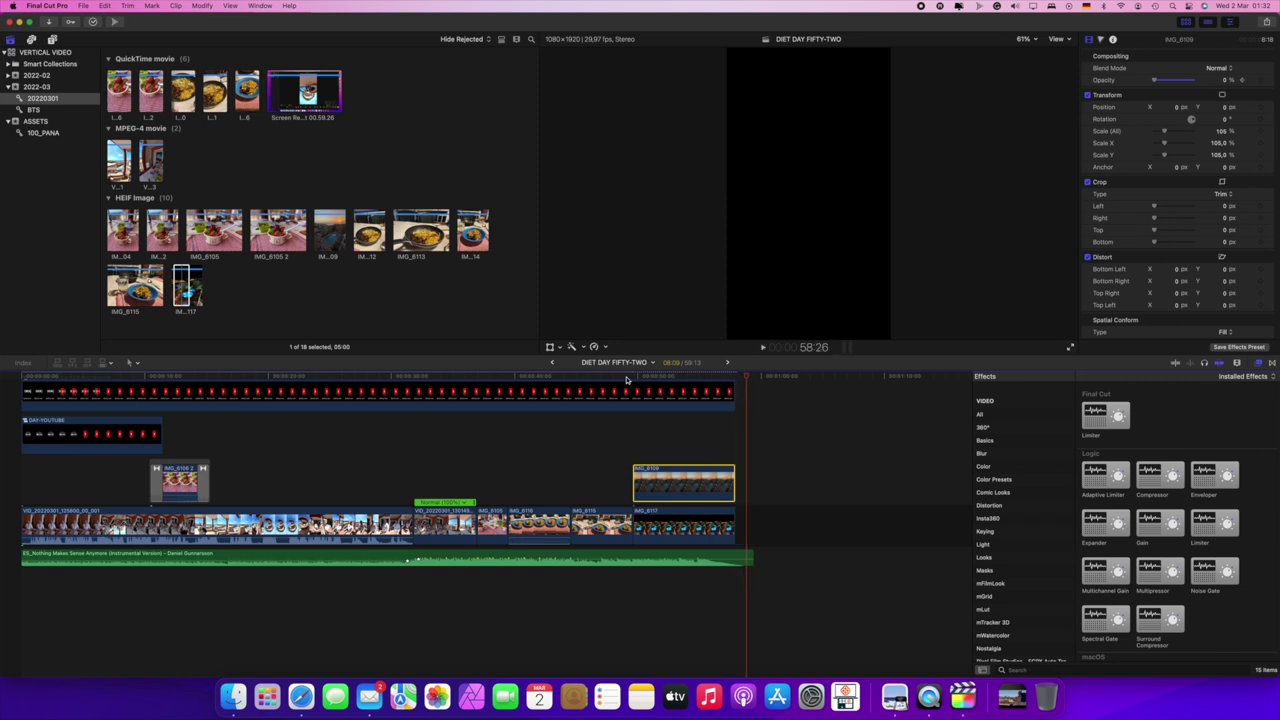
Step: Connect the SUBSCRIBE animation from the ASSETS event above the closing pool photos, with its end aligned to the end of the photos
left_click(630, 388)
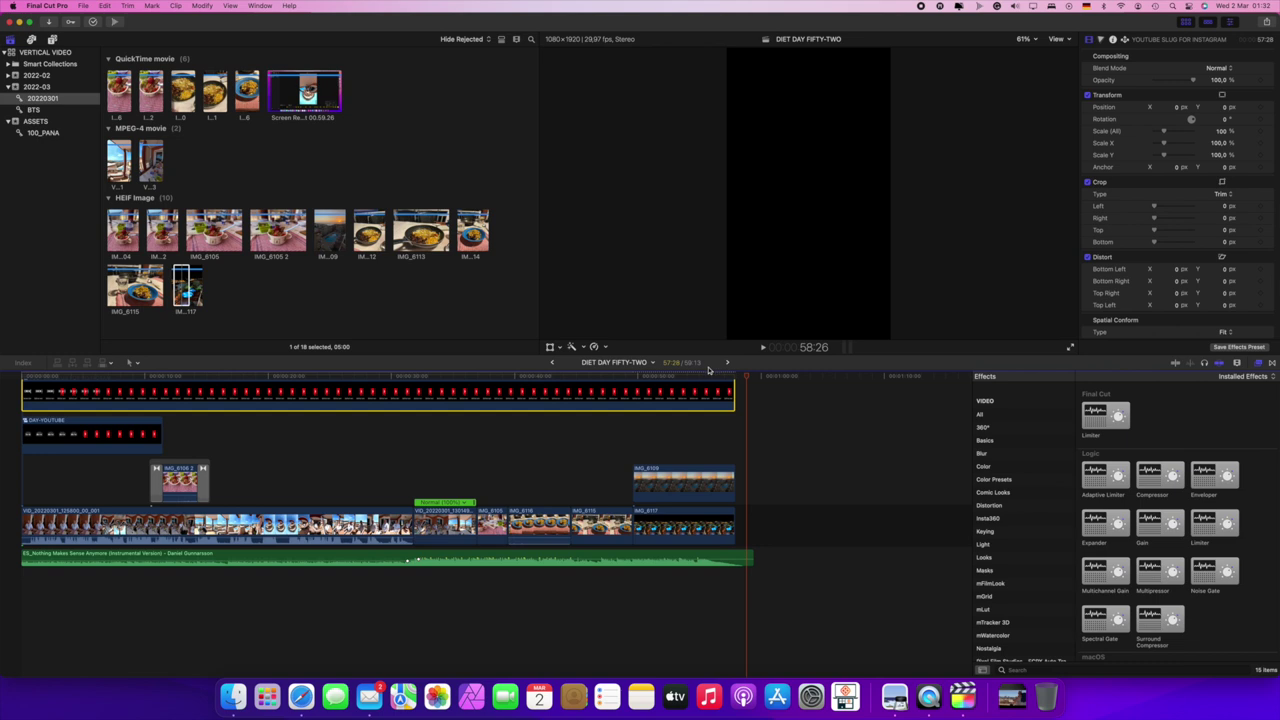
left_click(650, 380)
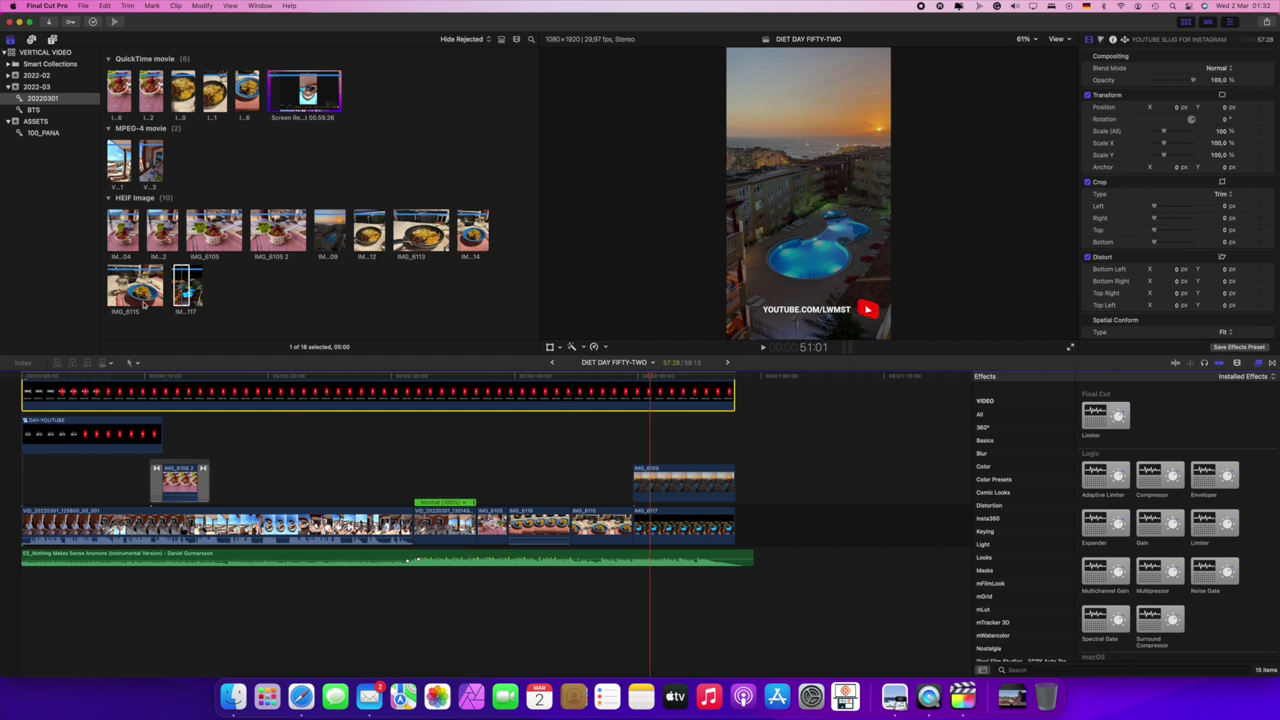
left_click(36, 121)
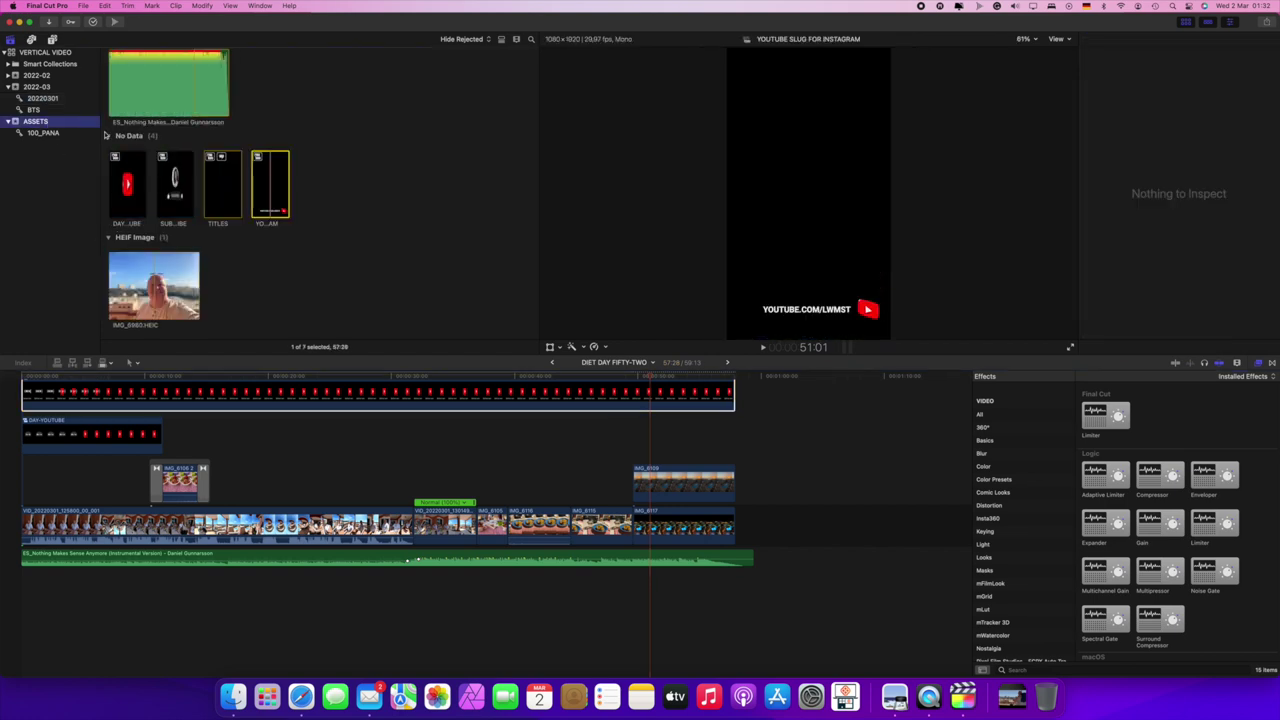
left_click(176, 200)
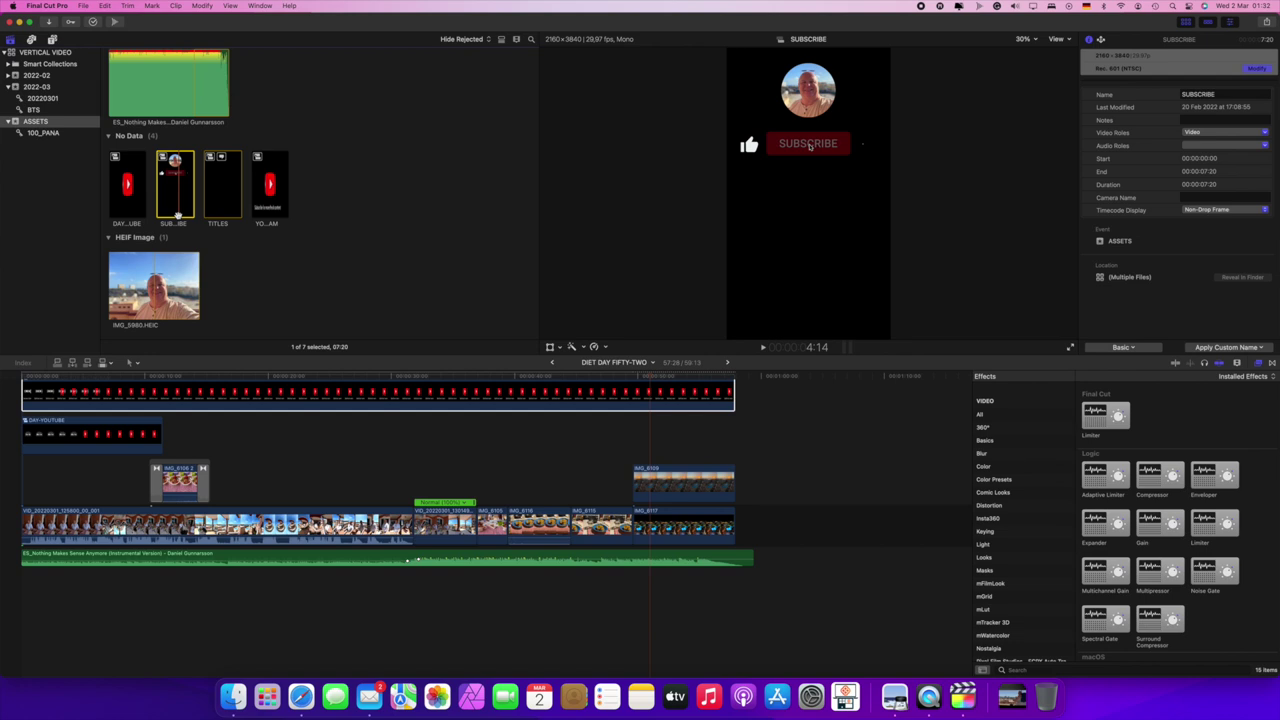
key("q")
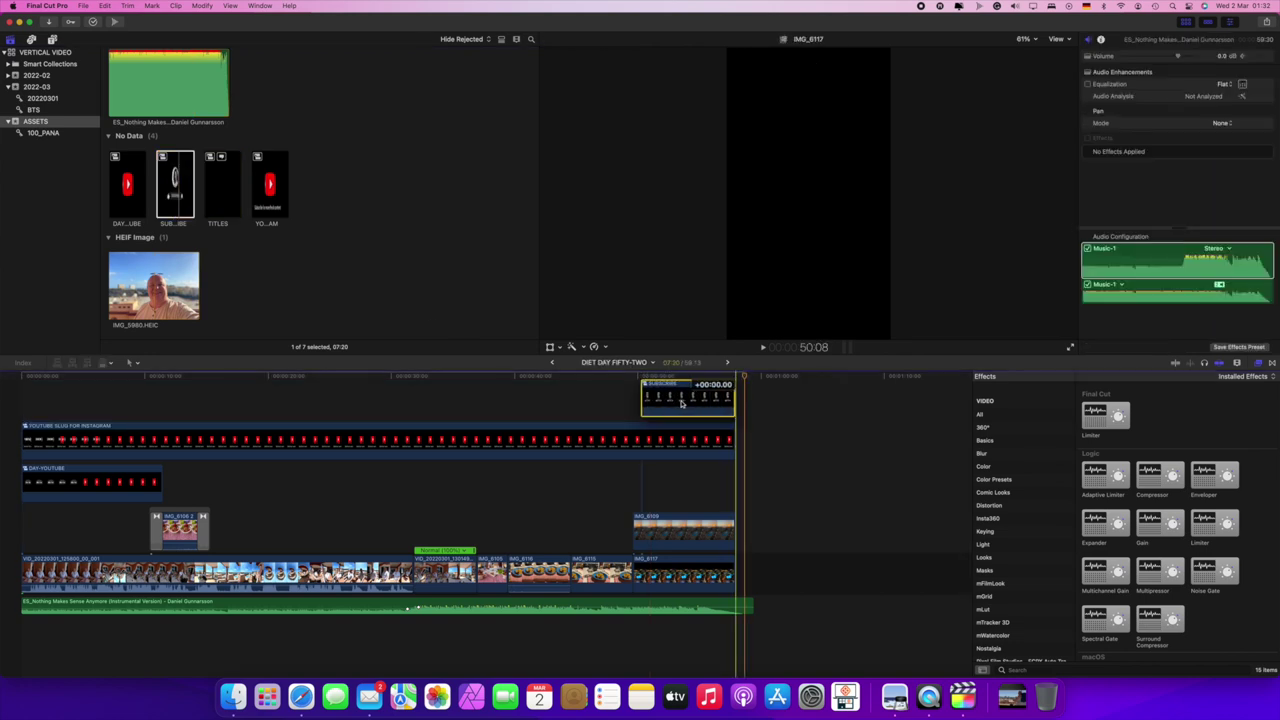
left_click(733, 389)
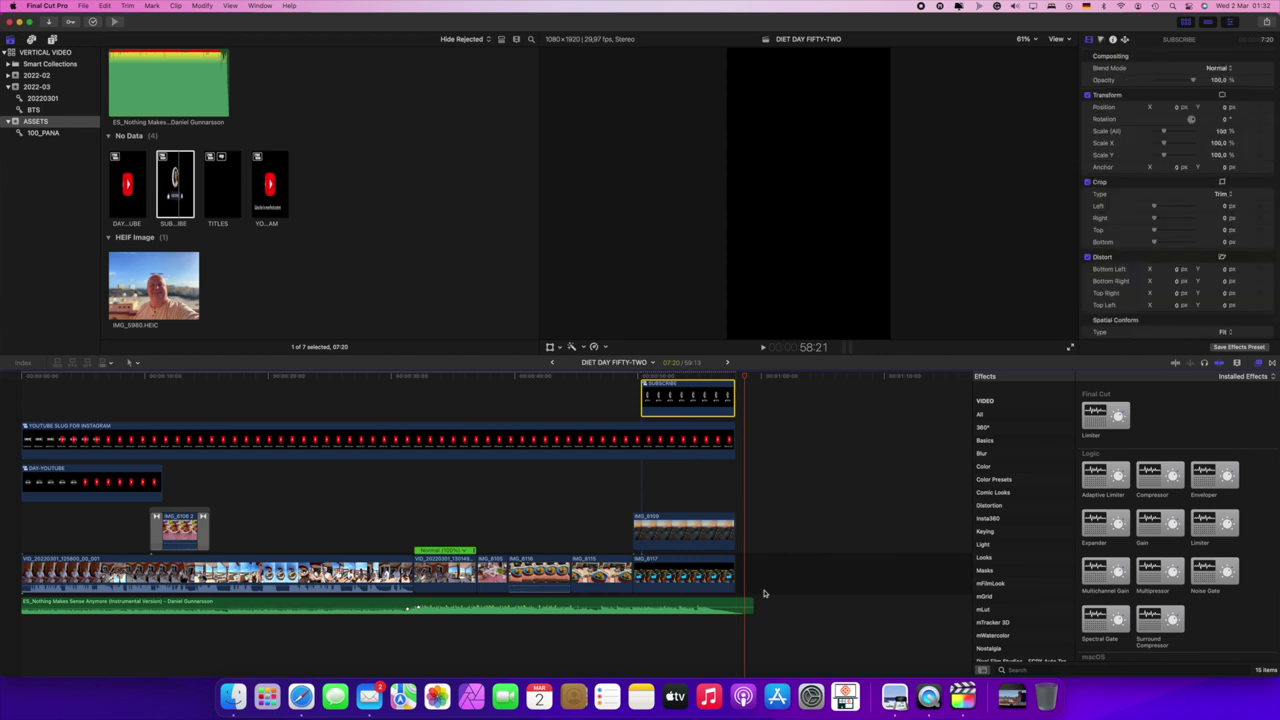
Step: Trim the end of the music track to 58:21 and play the whole edit from the beginning
left_click_drag(751, 602, 744, 602)
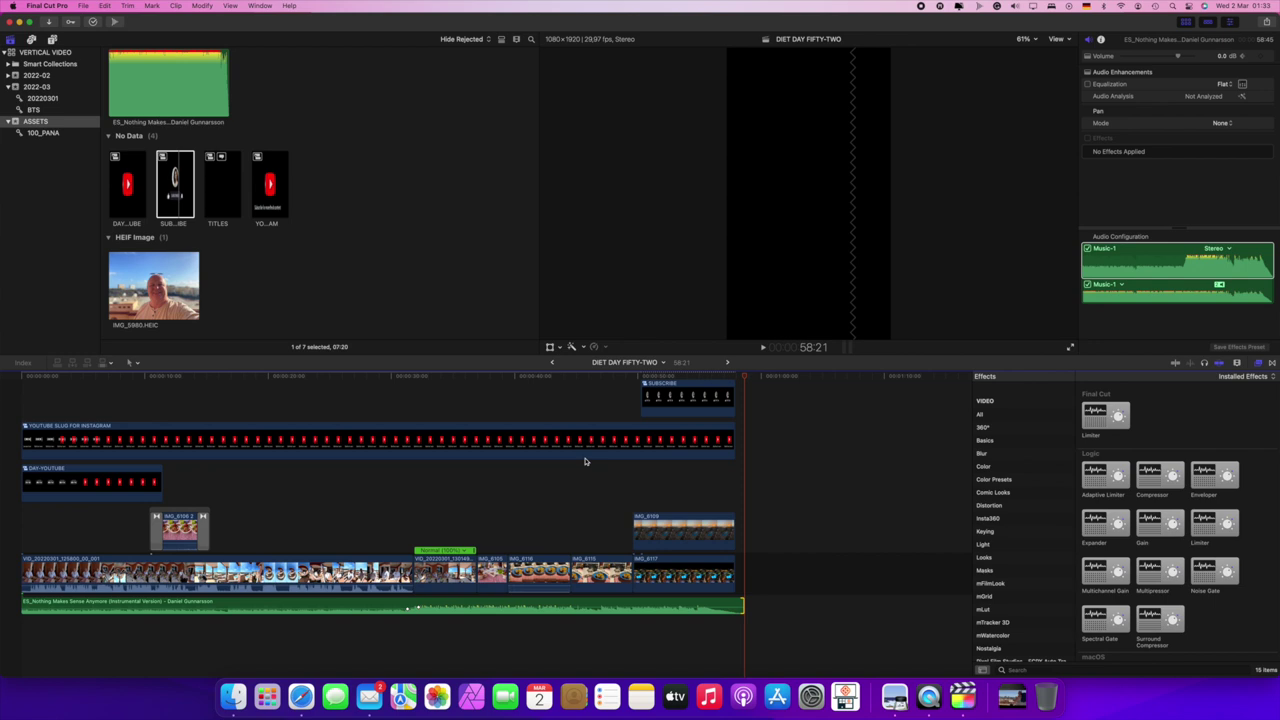
key("Home")
key("space")
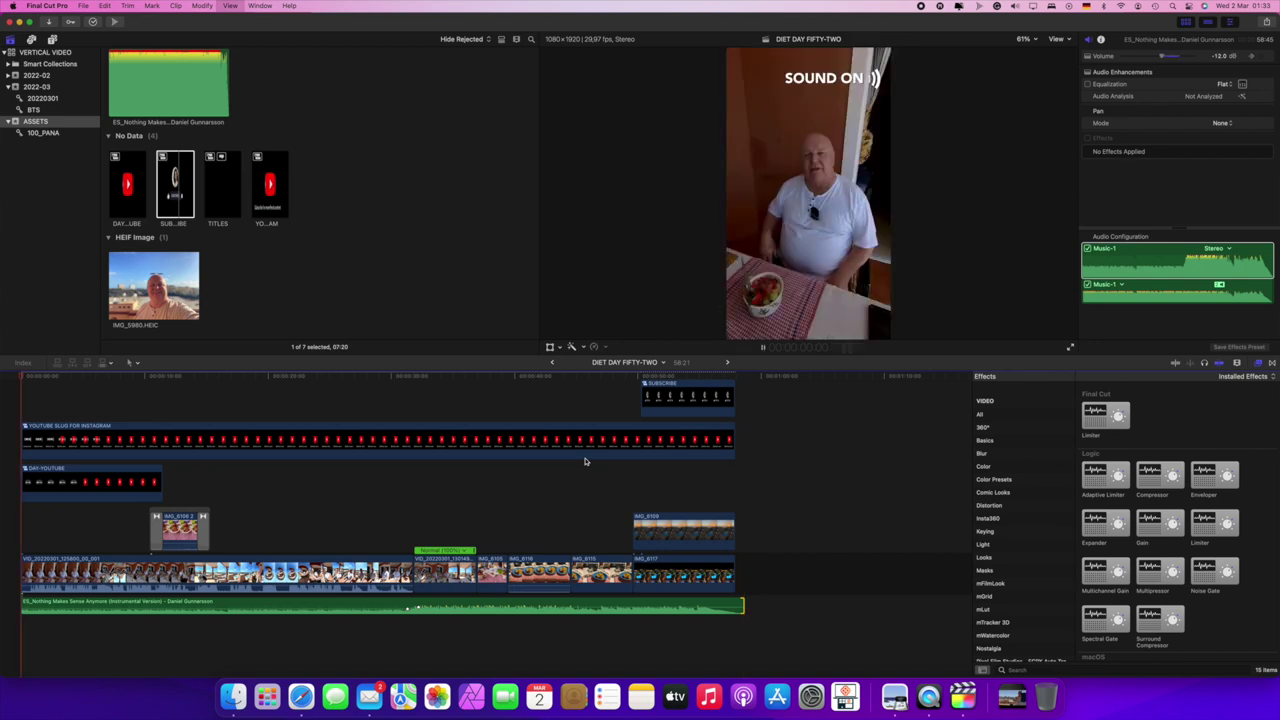
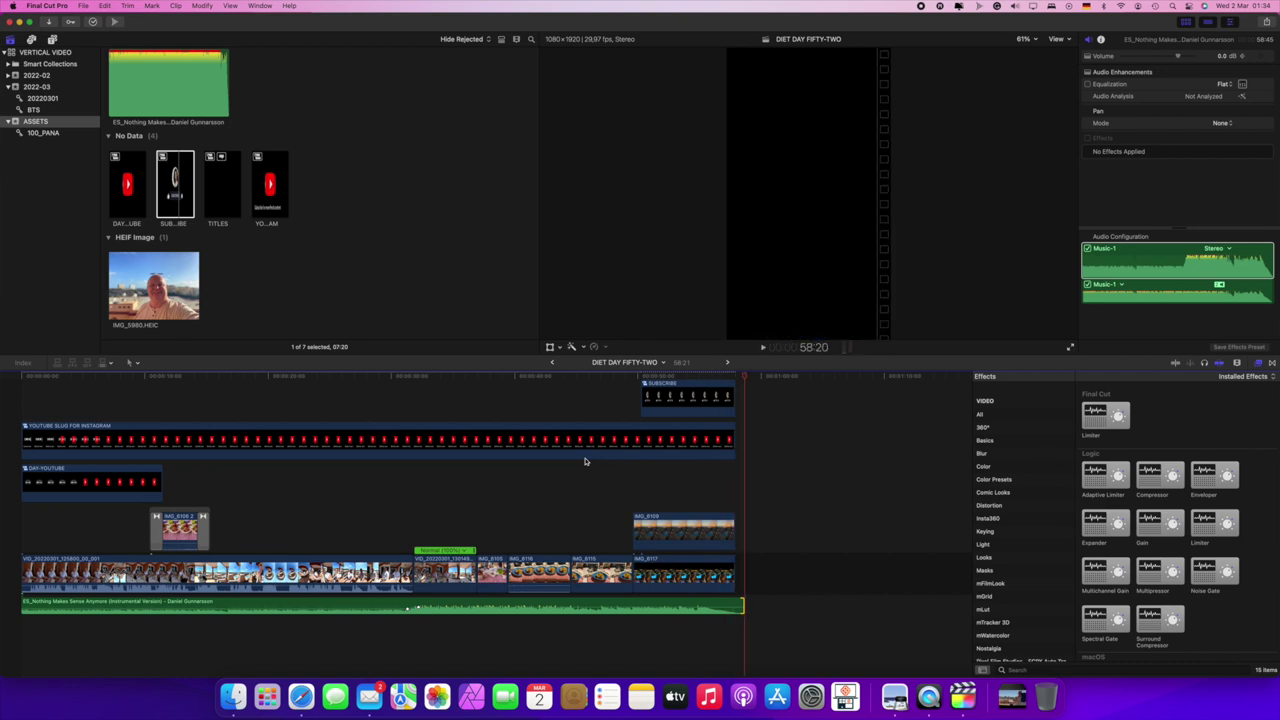
Step: Add the mFreezeFrame Comic title Typography 04 over the full length of the pork and rice clip at 40:02, placed directly above it
left_click(516, 572)
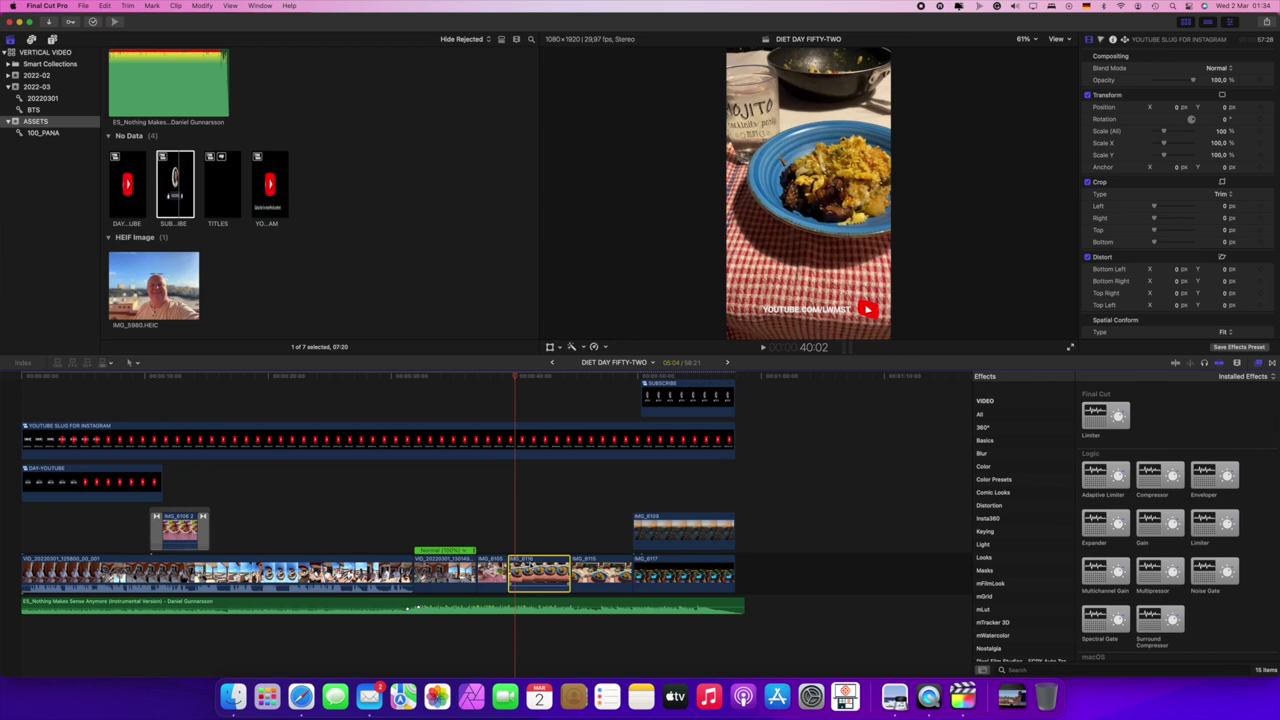
key("x")
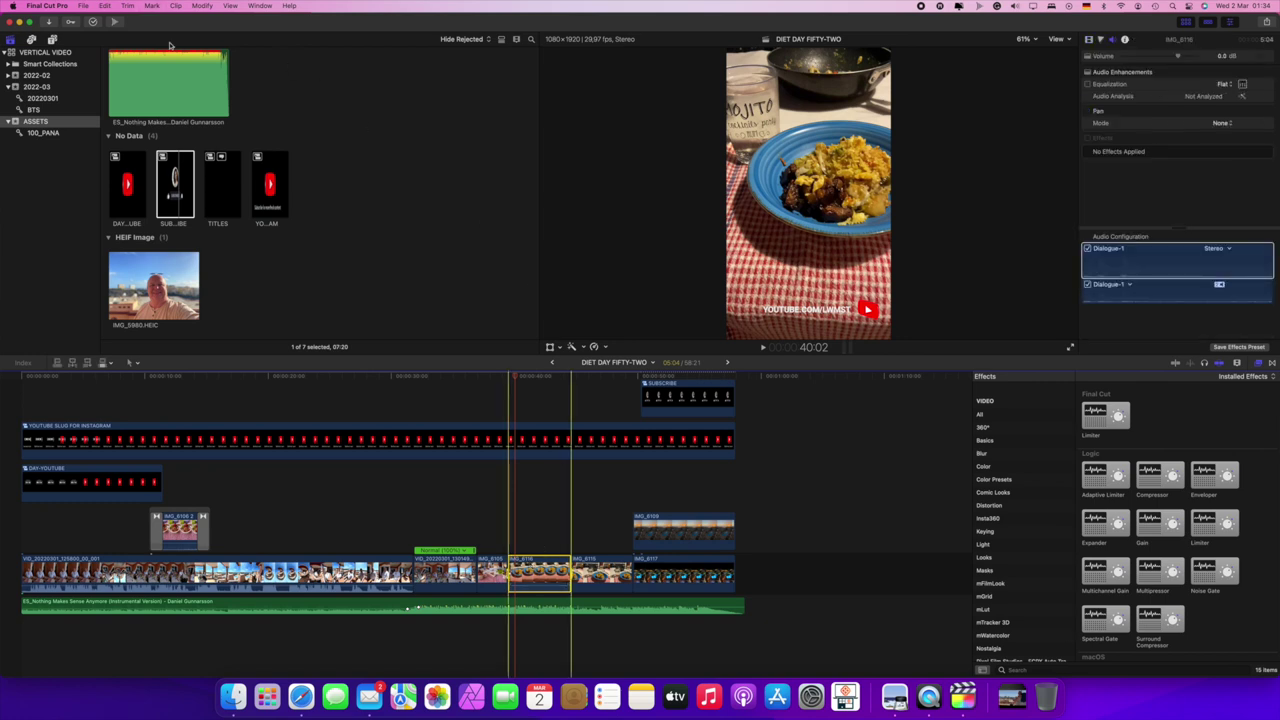
left_click(52, 40)
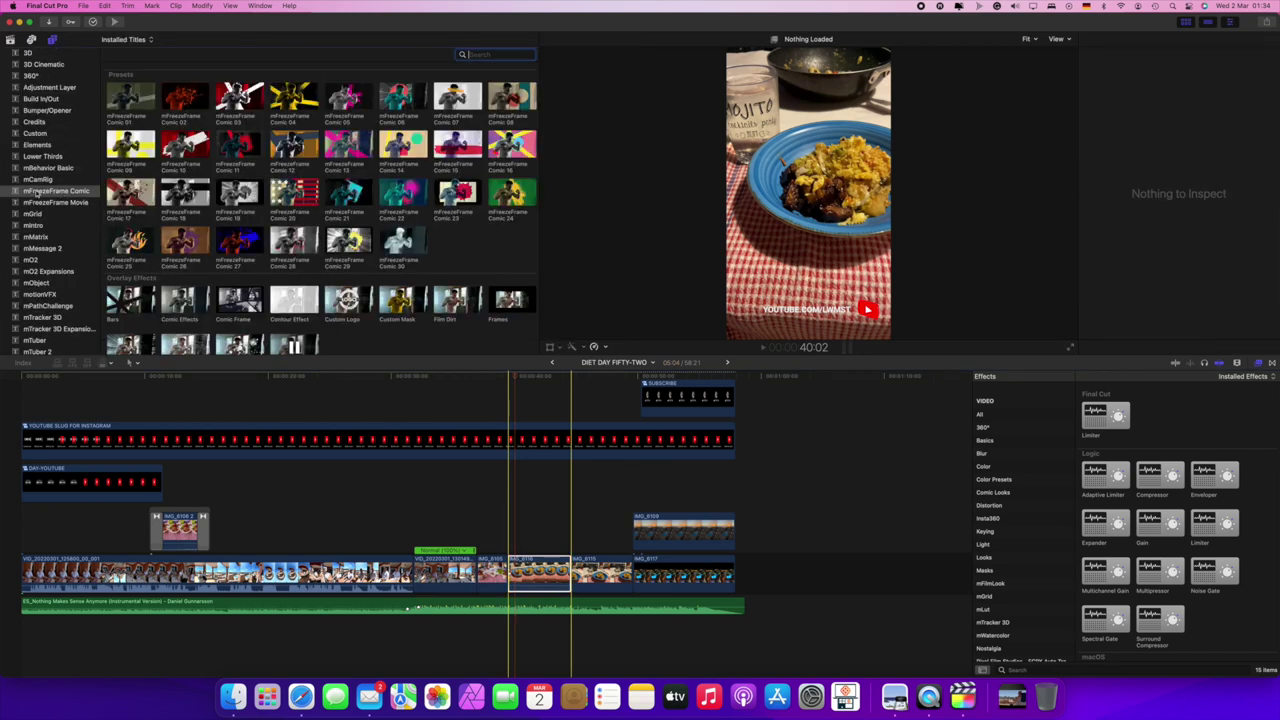
scroll(300, 200, "down", 3)
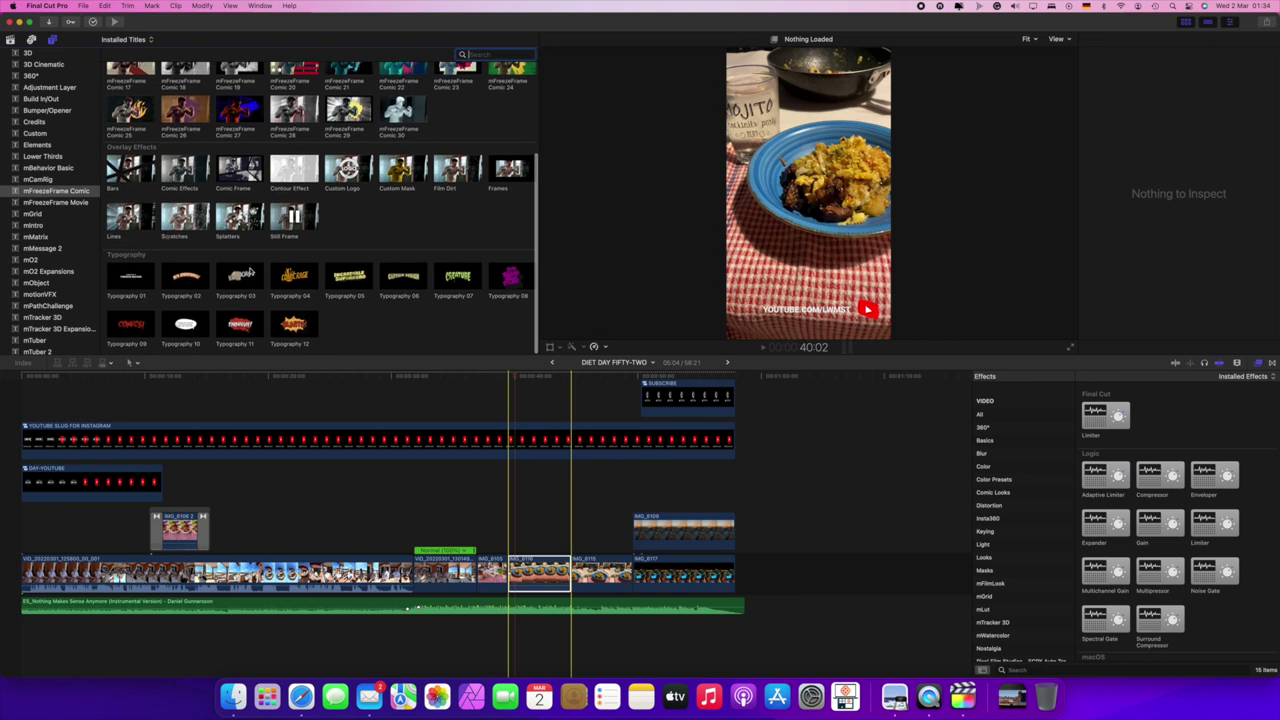
left_click(296, 286)
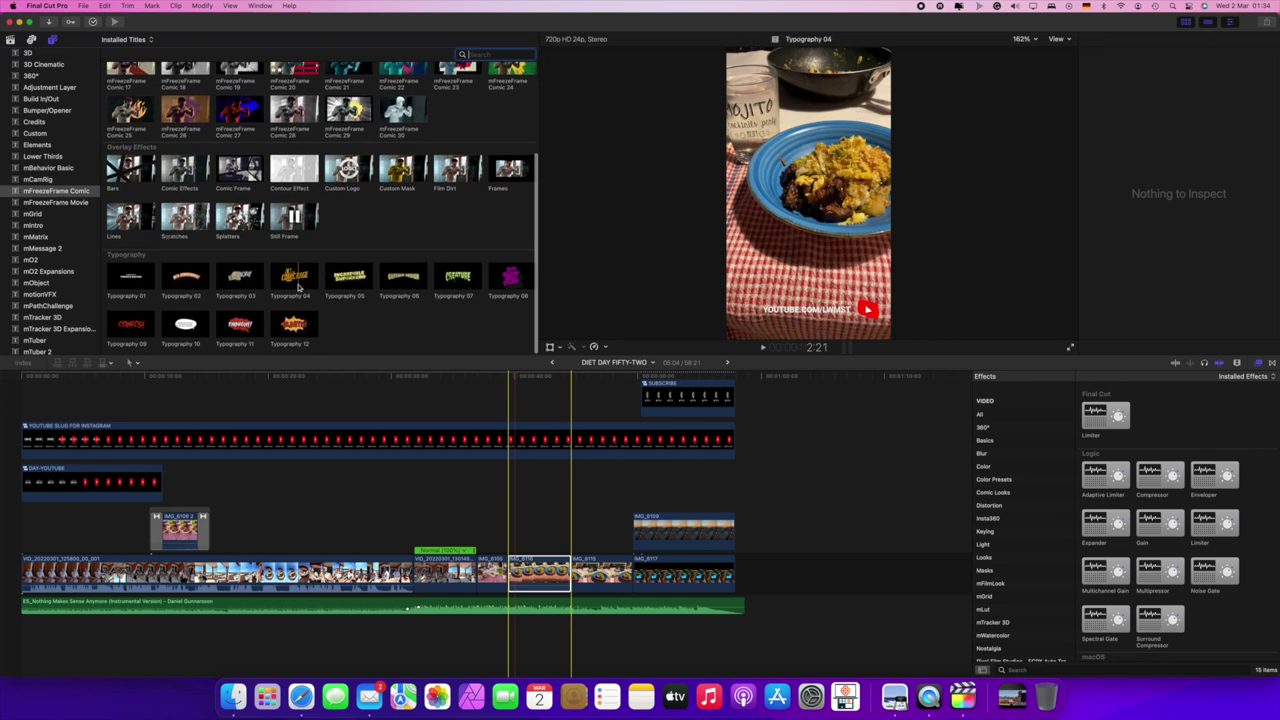
left_click(296, 285)
left_click_drag(297, 286, 508, 412)
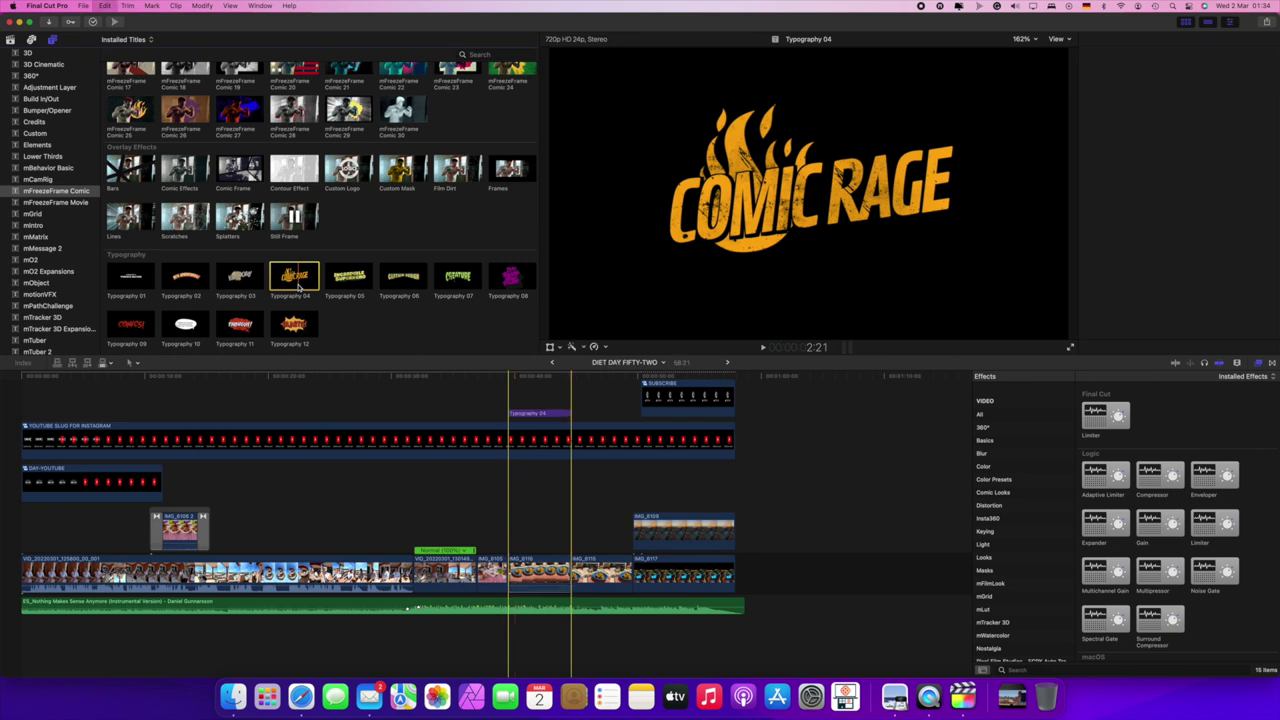
left_click_drag(542, 418, 542, 516)
left_click(524, 541)
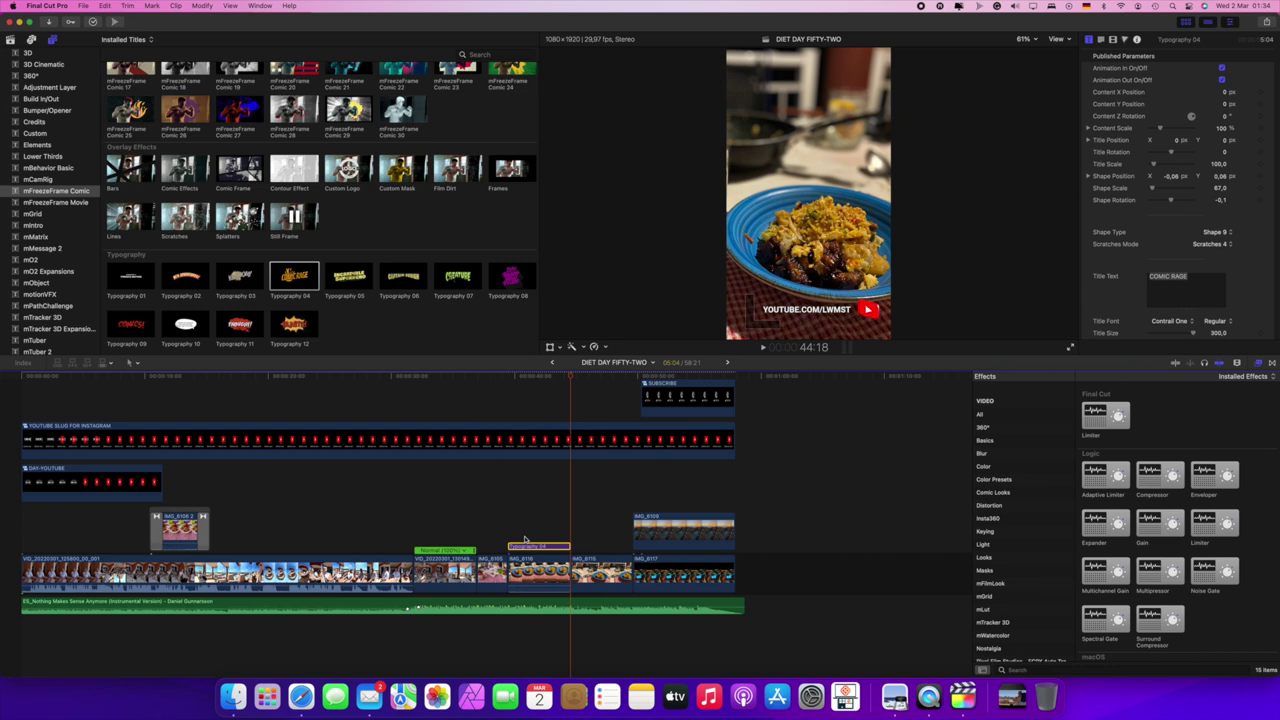
Step: Assign the Video role to the Typography 04 title
right_click(535, 549)
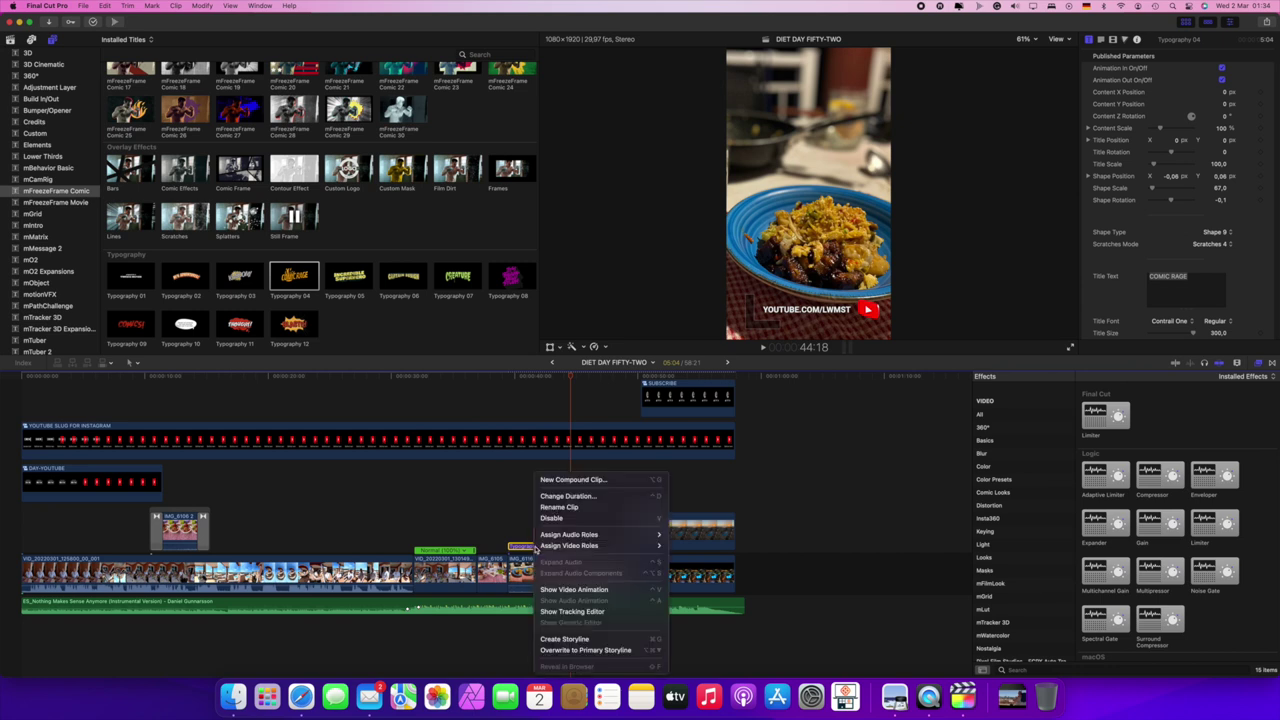
mouse_move(573, 552)
key("ctrl+alt+v")
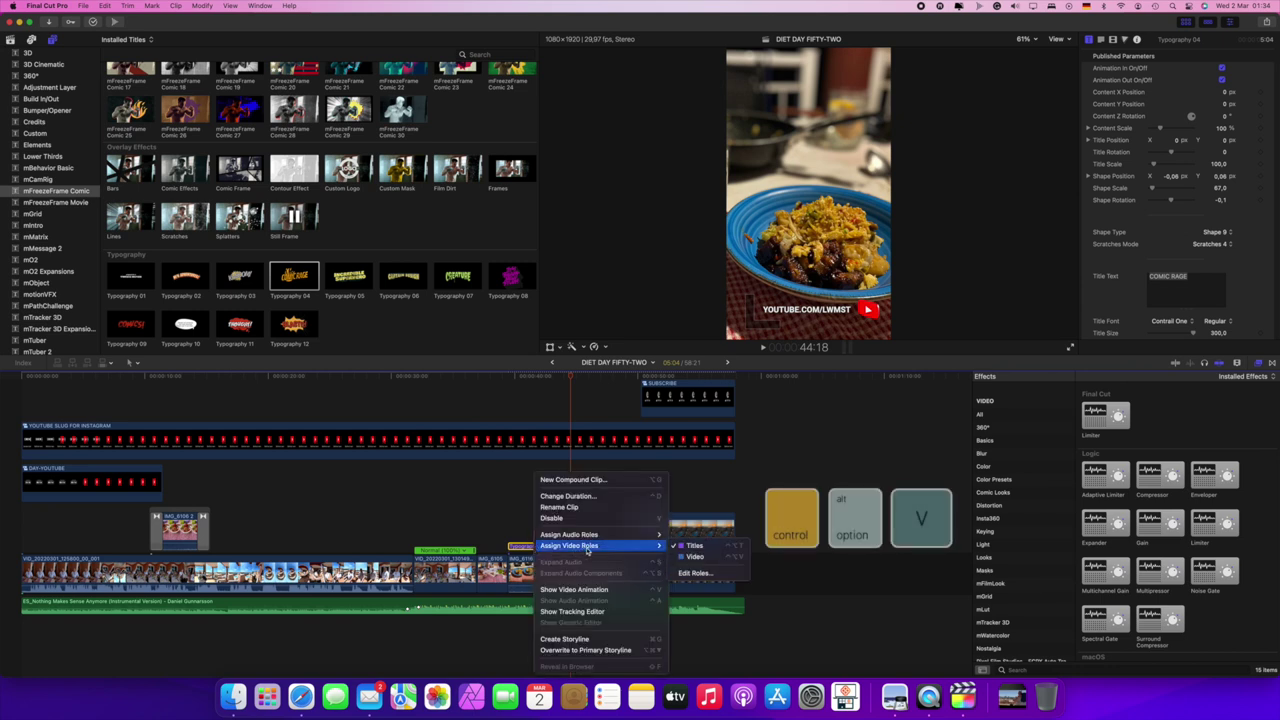
left_click(691, 557)
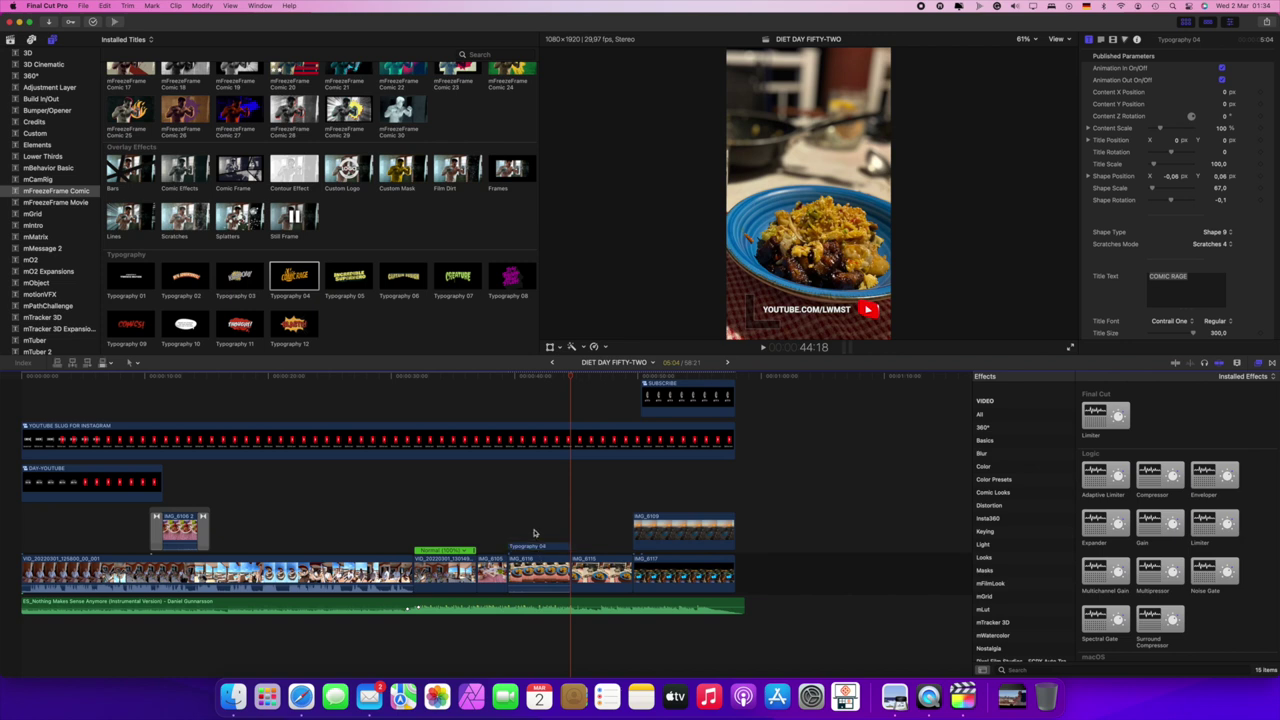
Step: Select the Typography 04 title and set its Title Scale to 42.8 so the text fits the vertical frame
left_click(537, 546)
left_click(539, 549)
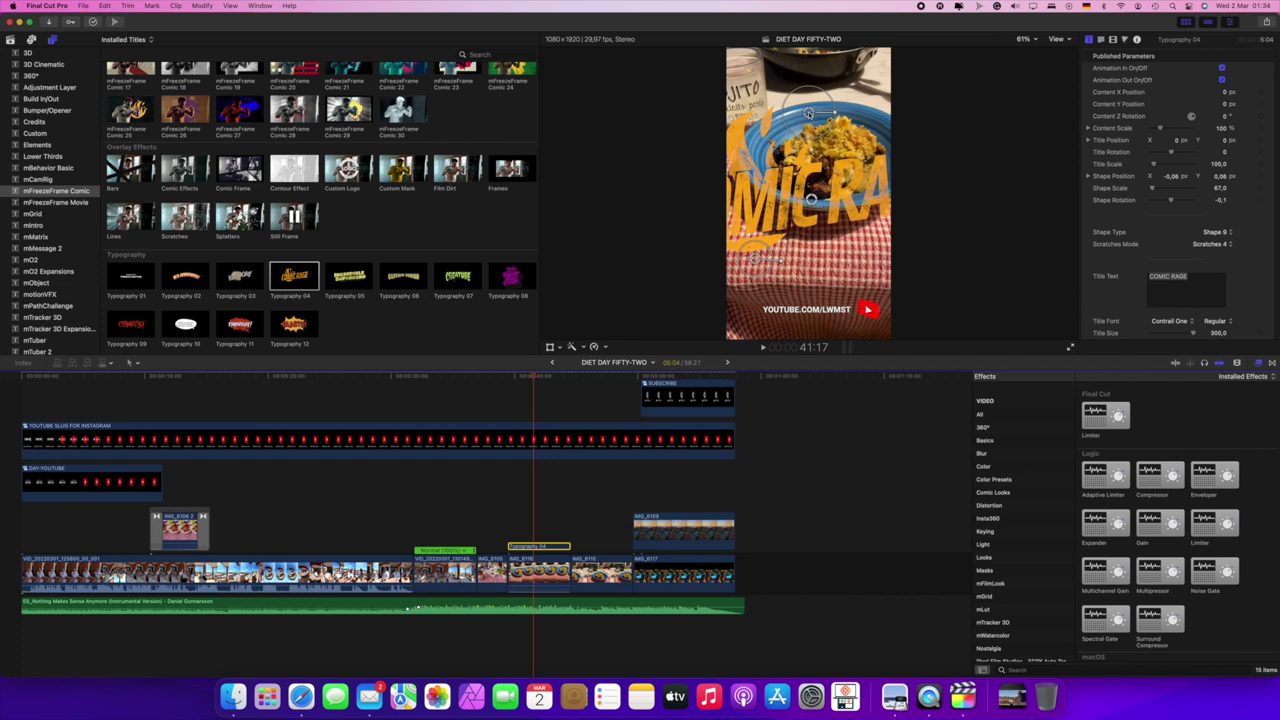
left_click_drag(1218, 164, 1170, 164)
Step: Replace the title text COMIC RAGE with two lines reading LEFTOVER and PORK & RICE
left_click(1202, 289)
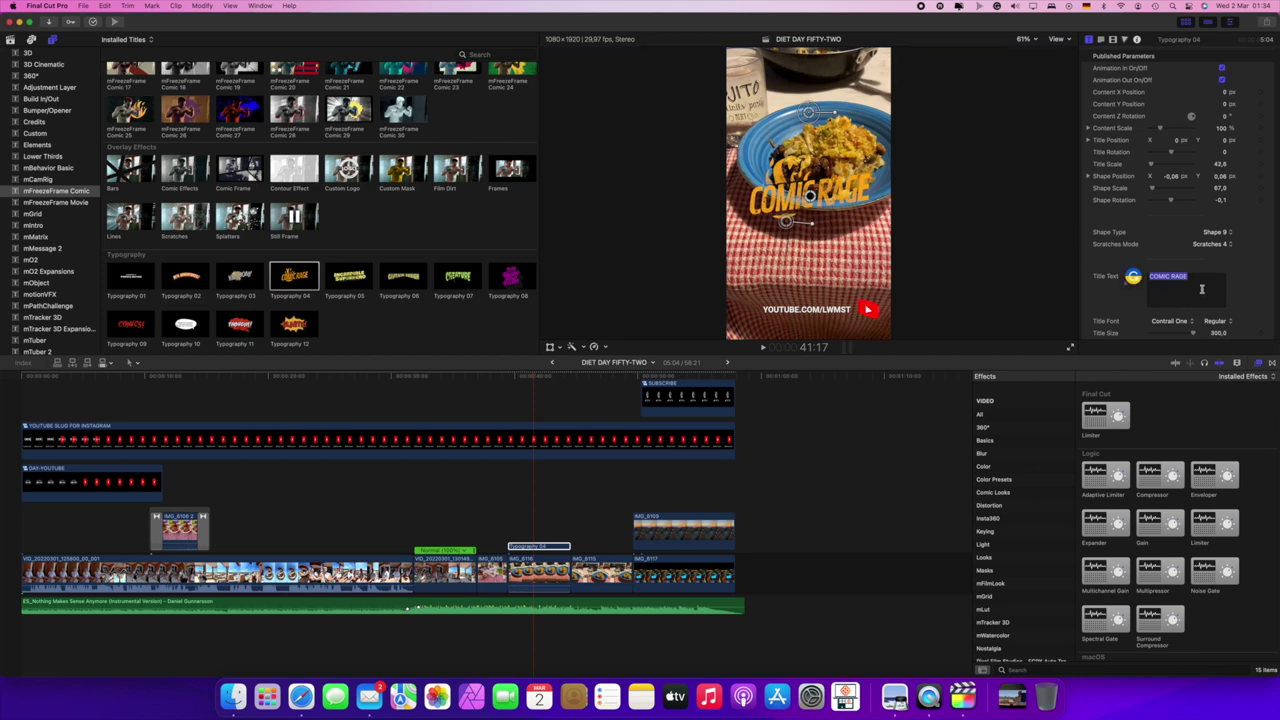
type("LEFTOVER")
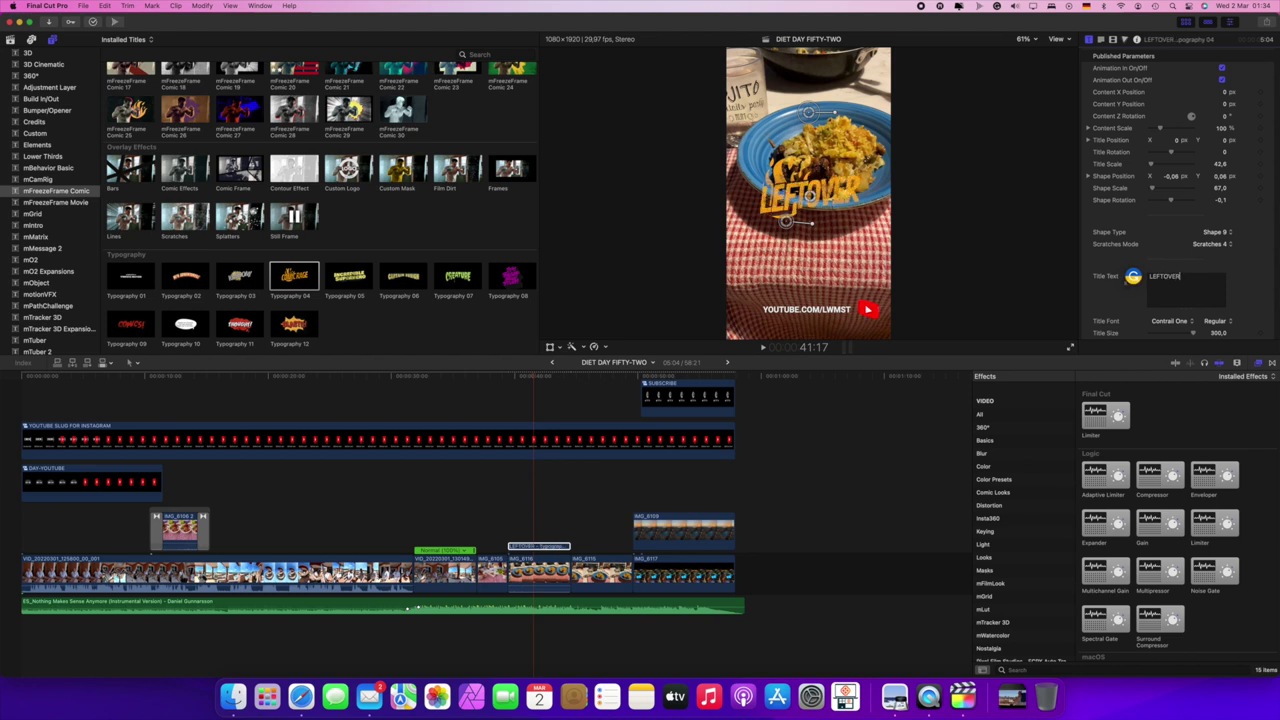
key("Return")
type("RICE")
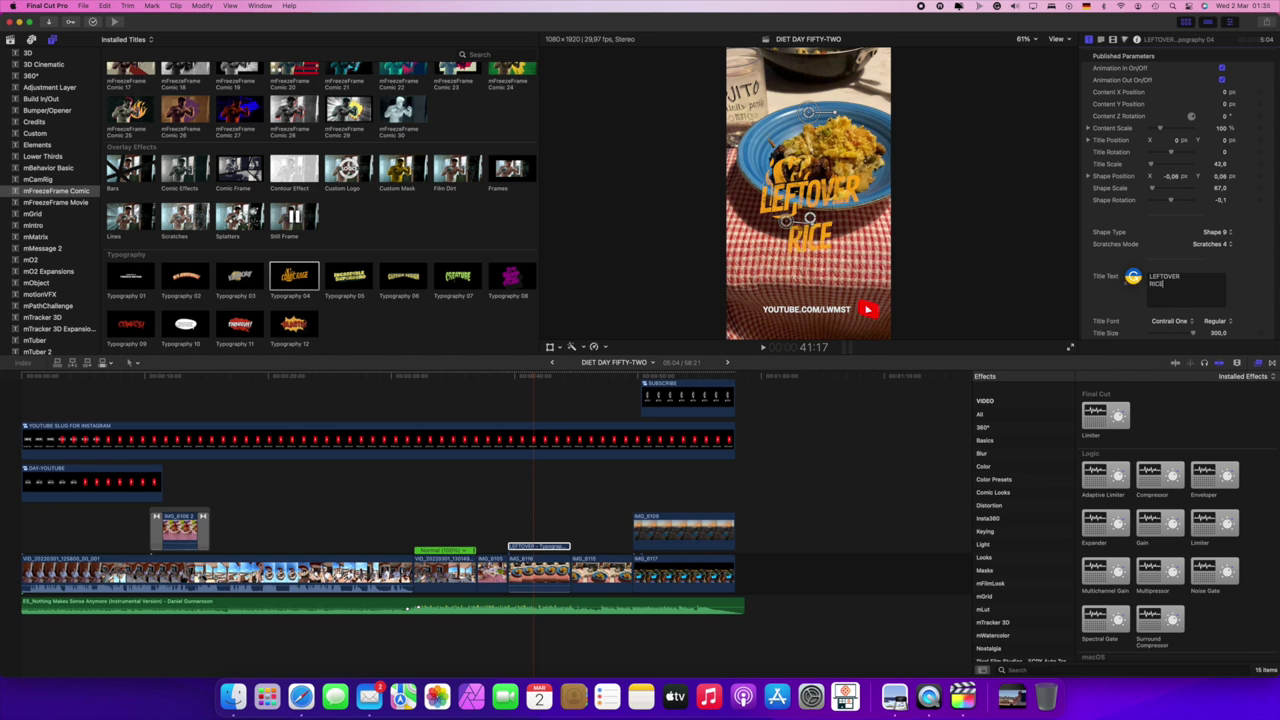
key("BackSpace")
key("BackSpace")
key("BackSpace")
key("BackSpace")
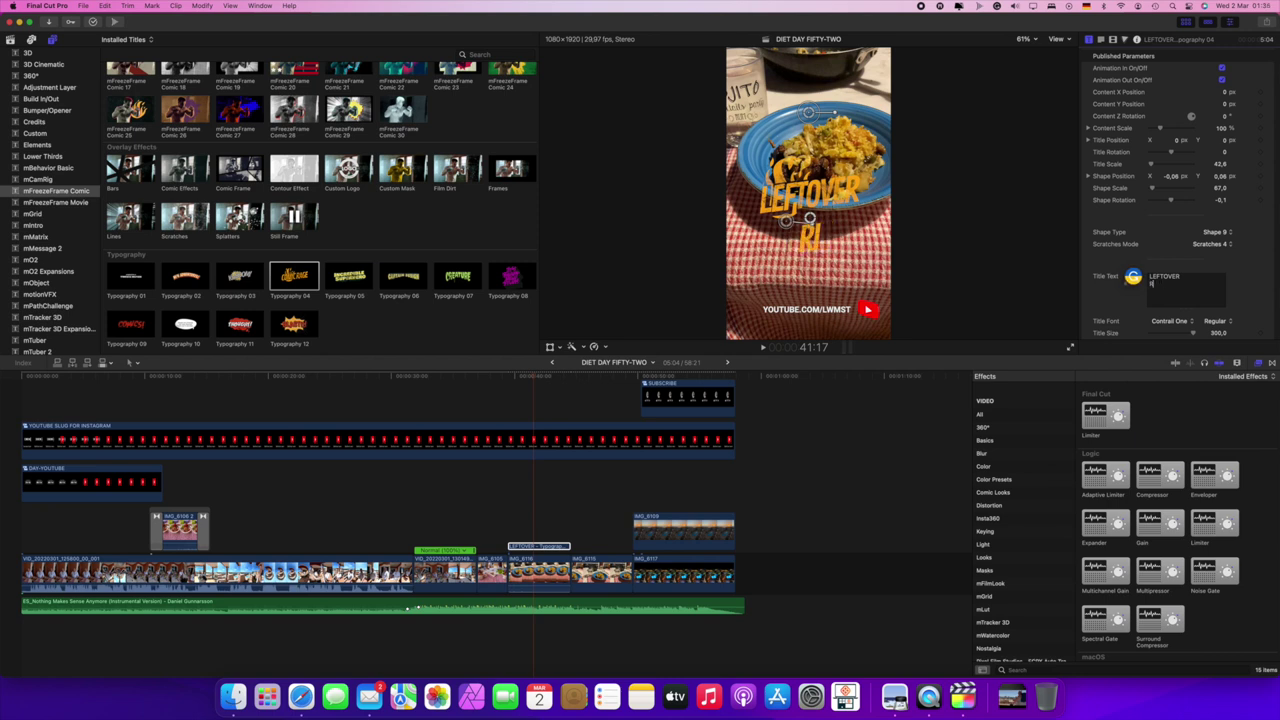
type("PORK")
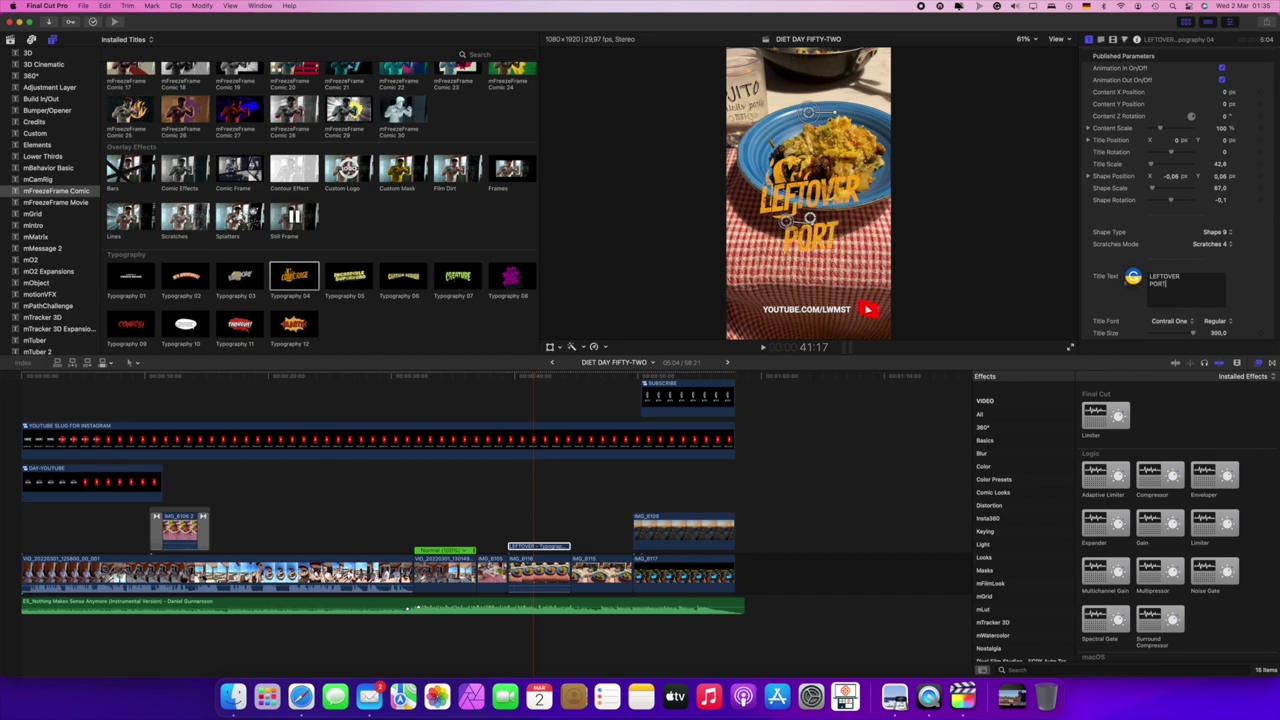
type(" & RICE")
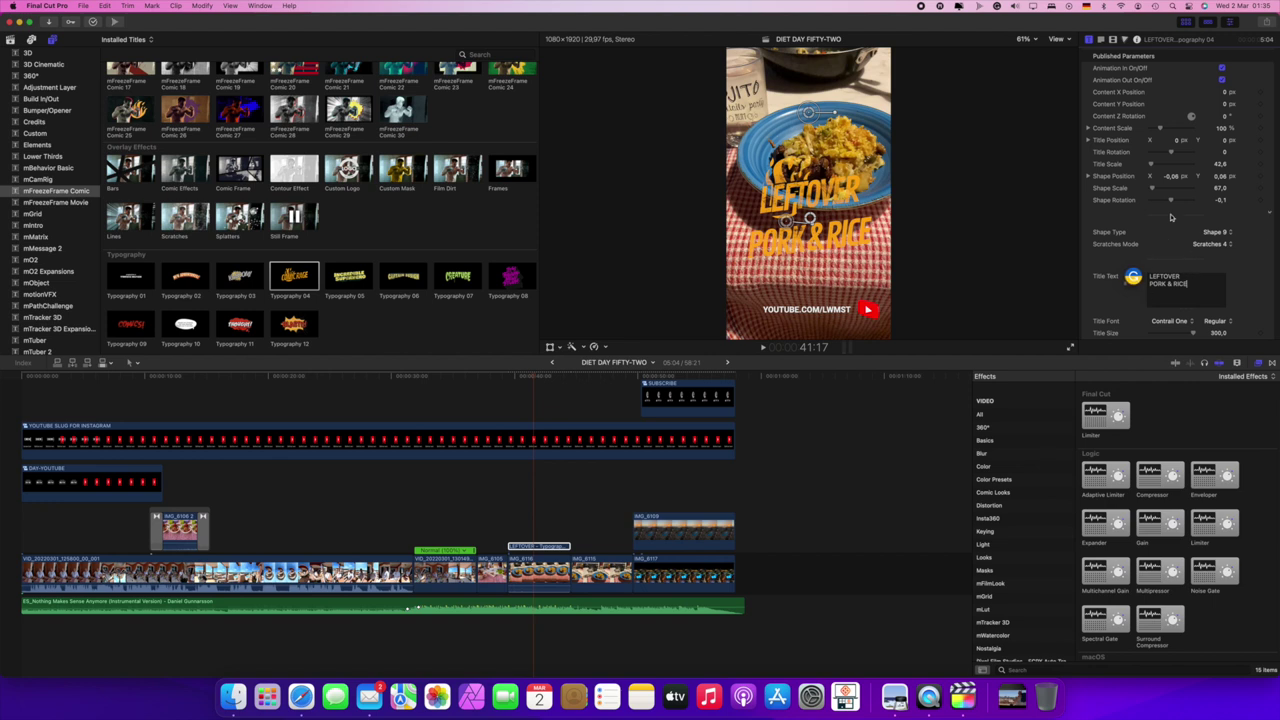
Step: Set the title colour to the saved yellow swatch and the title extrude colour to the dark blue swatch
scroll(1168, 230, "down", 4)
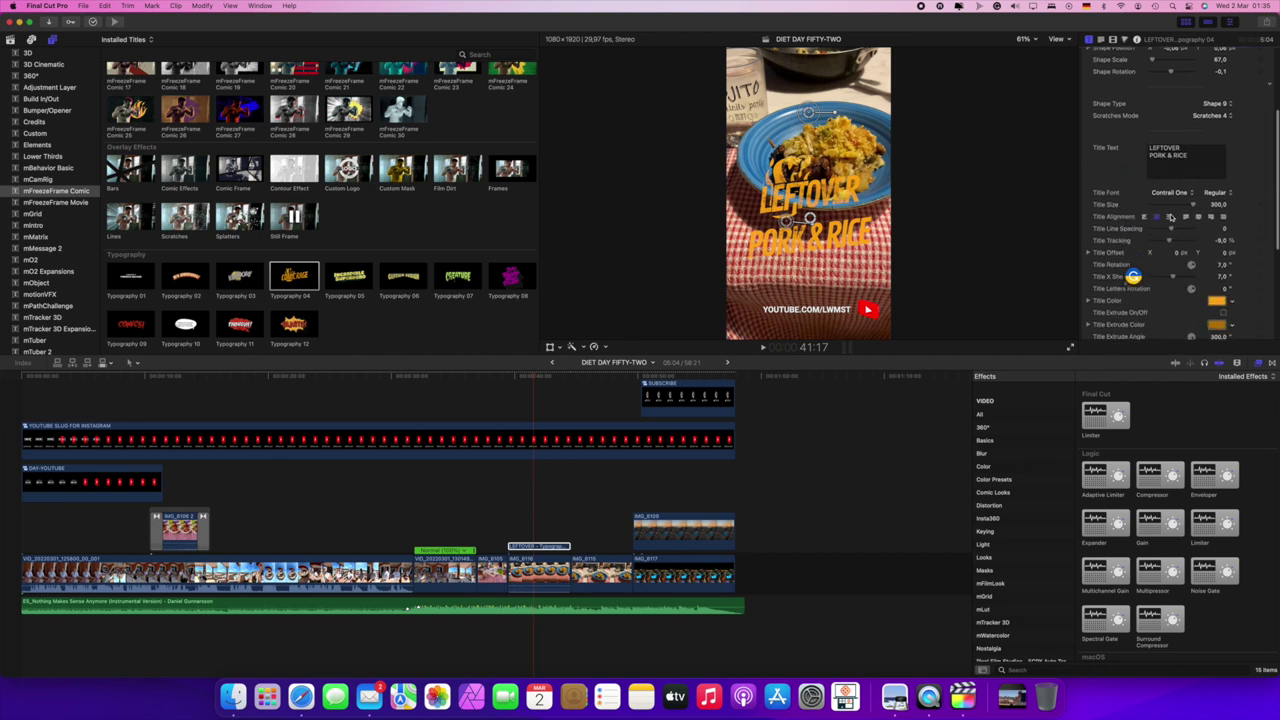
left_click(1215, 291)
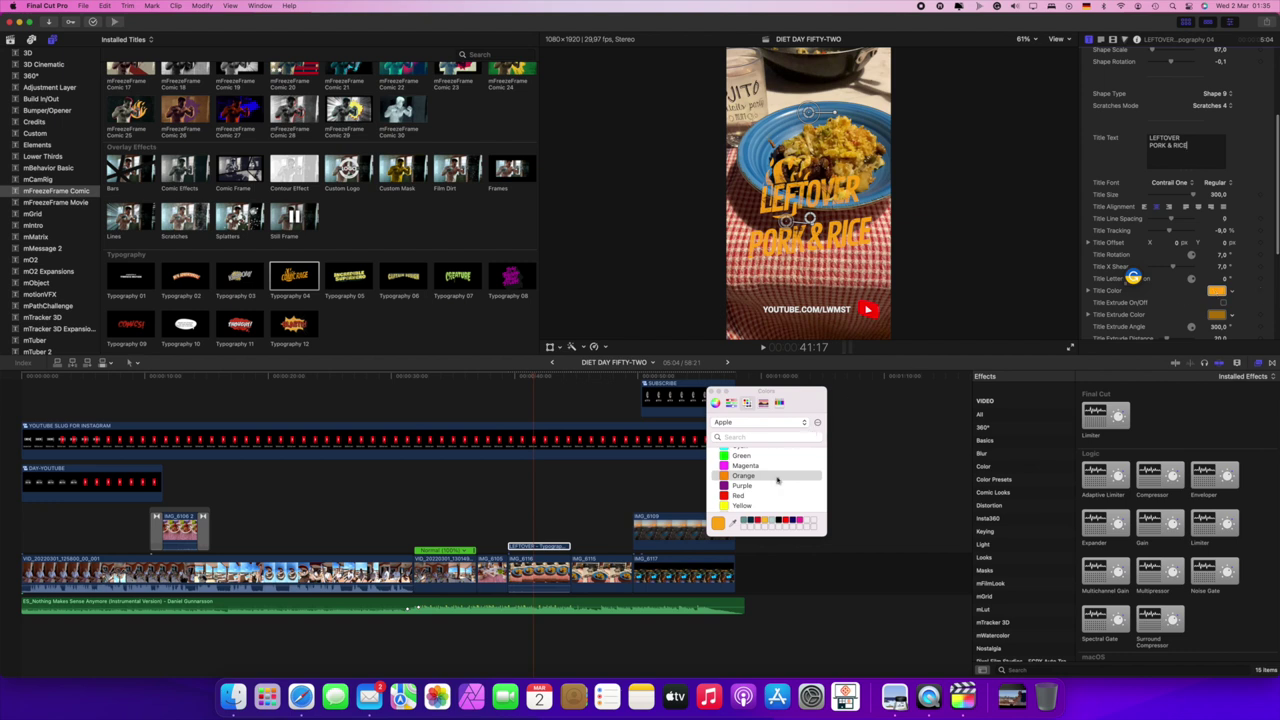
left_click(766, 521)
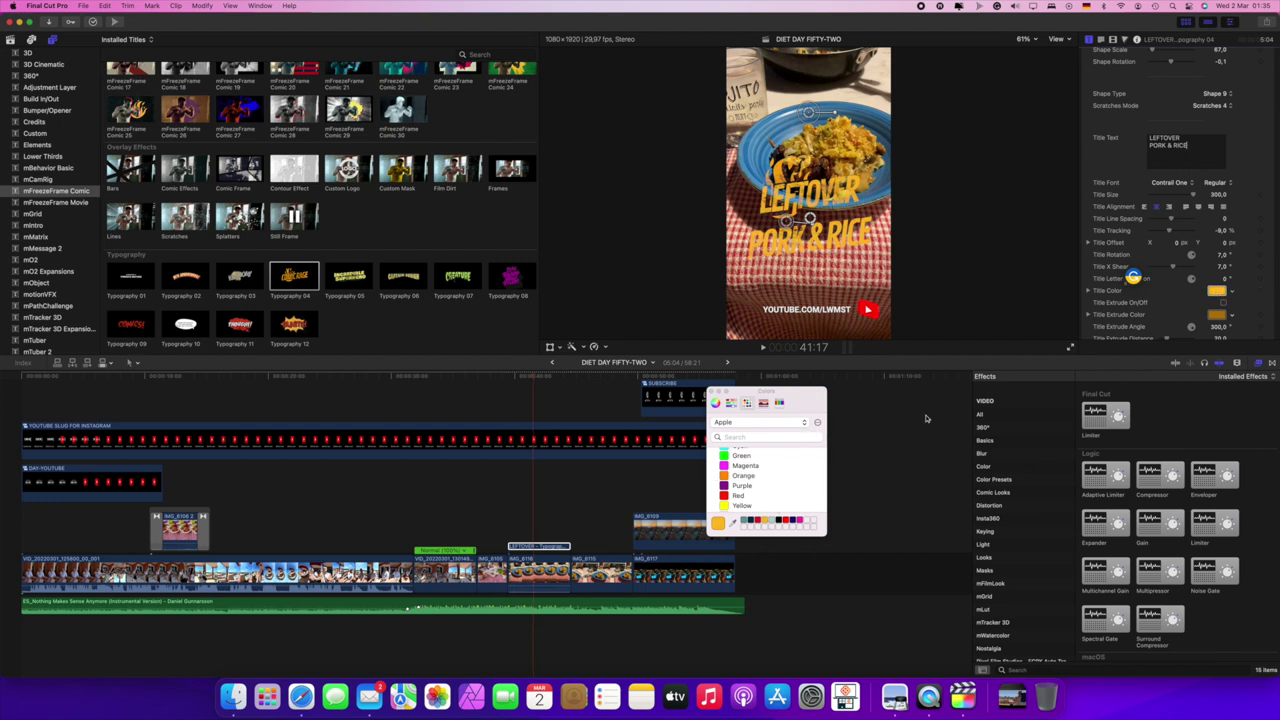
left_click(1217, 315)
left_click(746, 521)
Step: Set the colour of the flame shape behind the title text to the saved red swatch and close the colour picker
scroll(1147, 246, "down", 5)
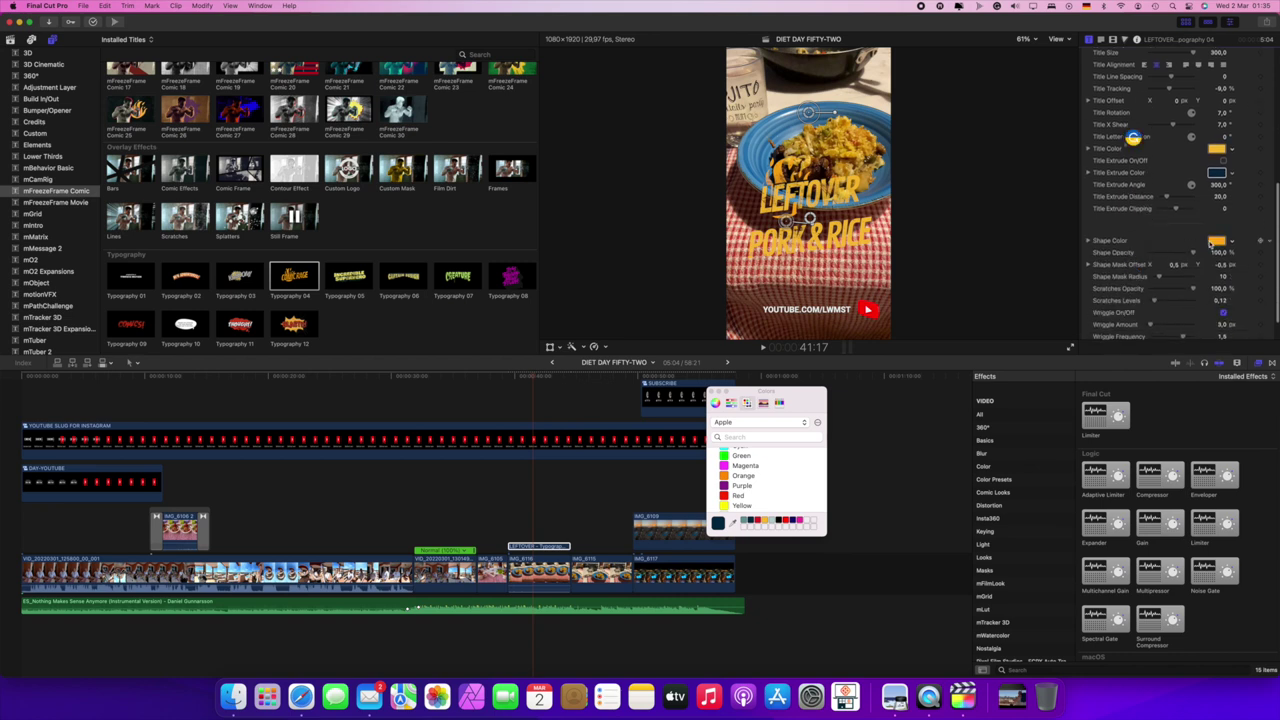
left_click(1215, 242)
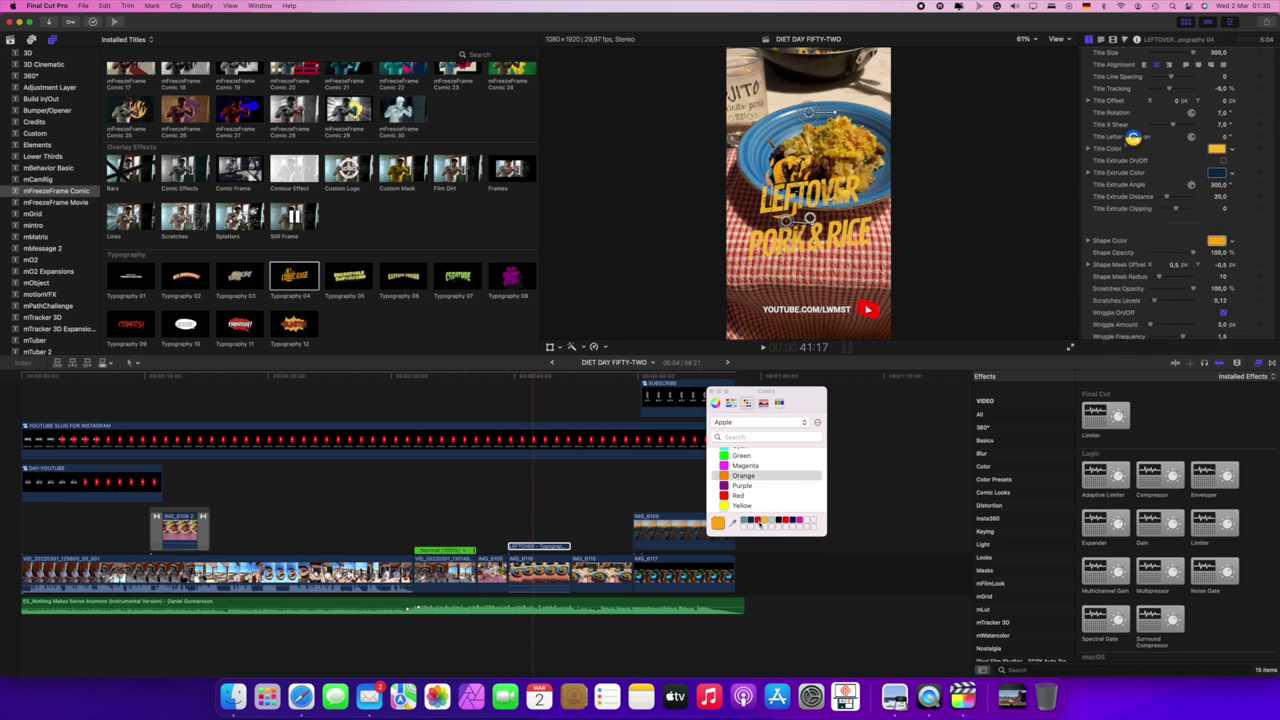
left_click(764, 520)
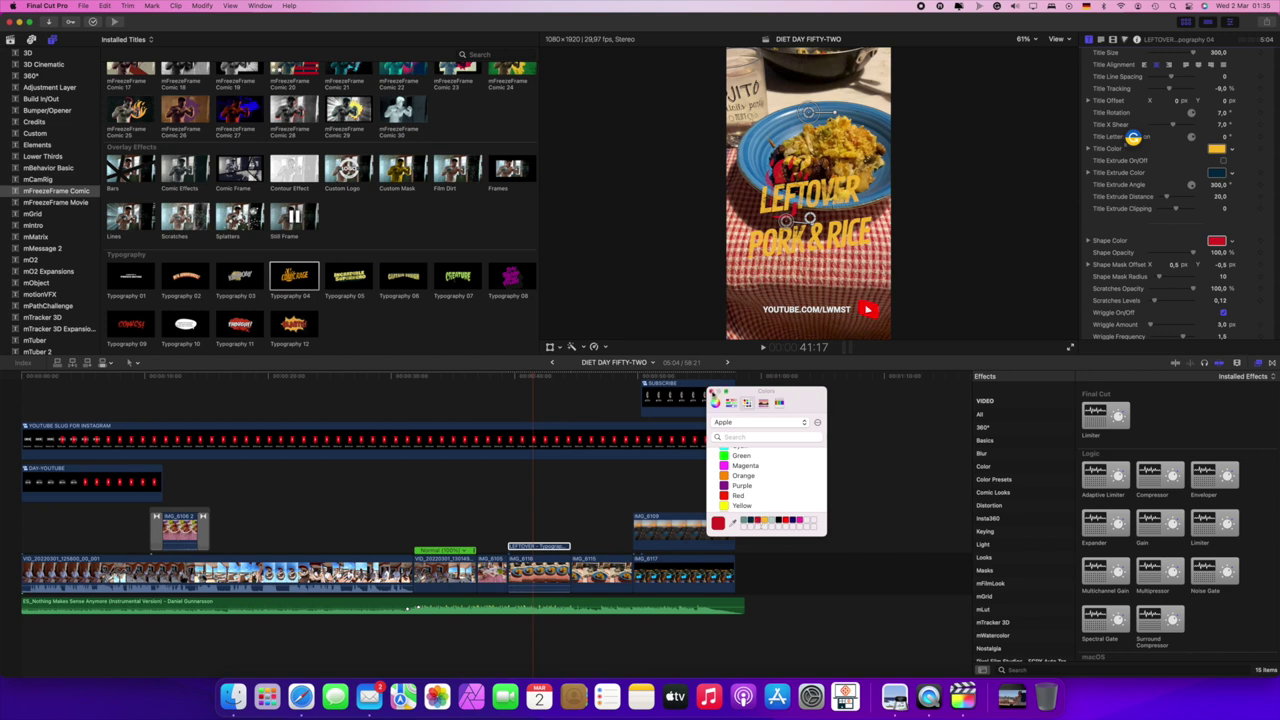
left_click(712, 392)
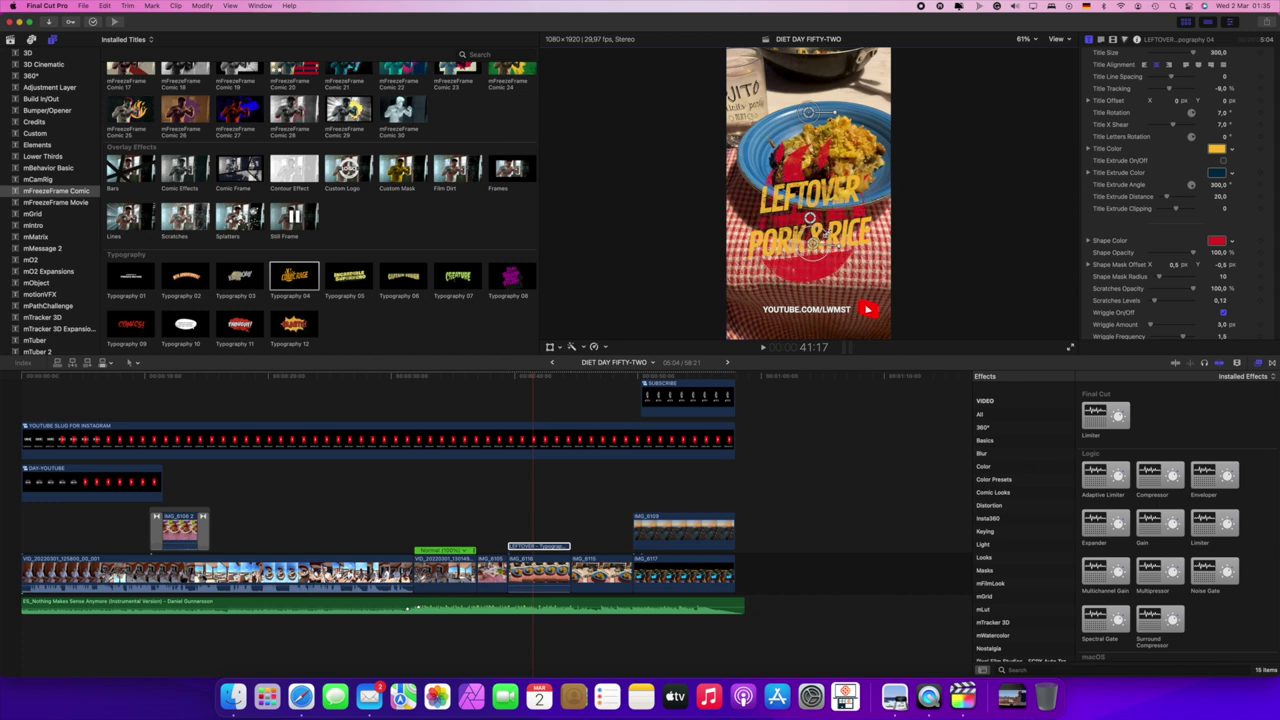
Step: Nudge the LEFTOVER PORK & RICE title slightly upward over the plate, to a Title Position Y of 0,03
scroll(1124, 295, "down", 1)
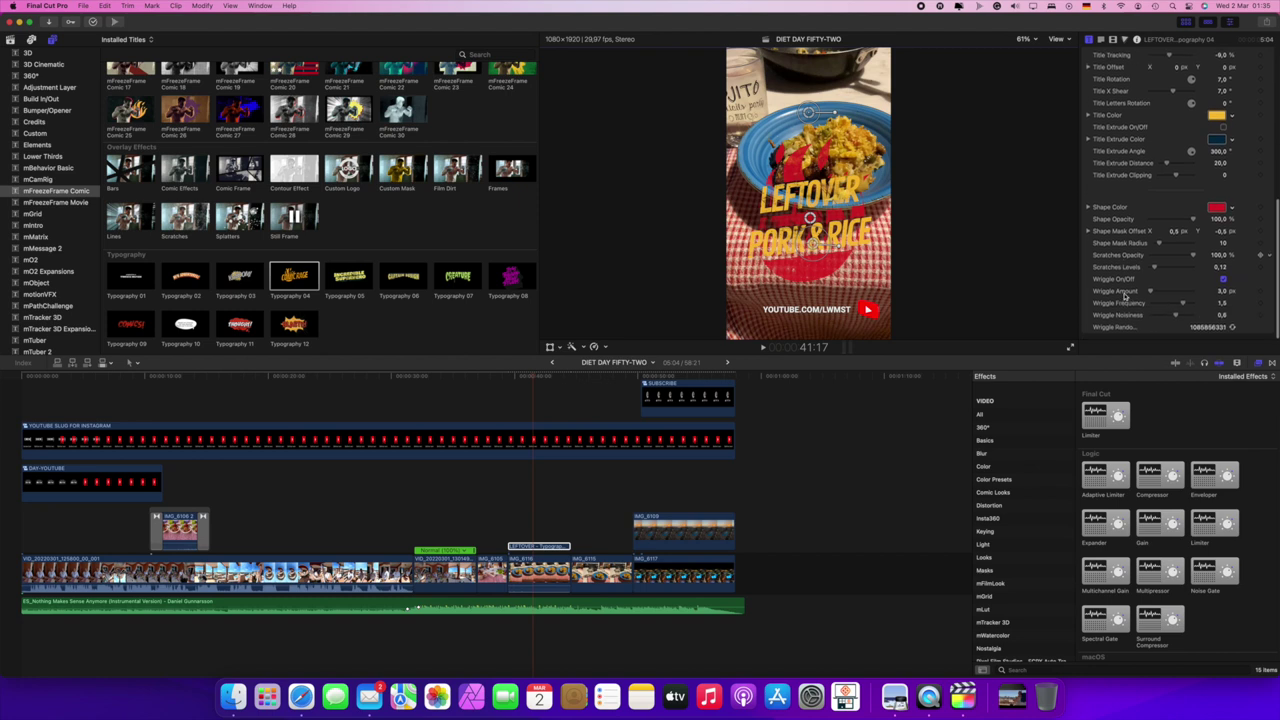
scroll(1125, 297, "up", 2)
scroll(1124, 297, "up", 5)
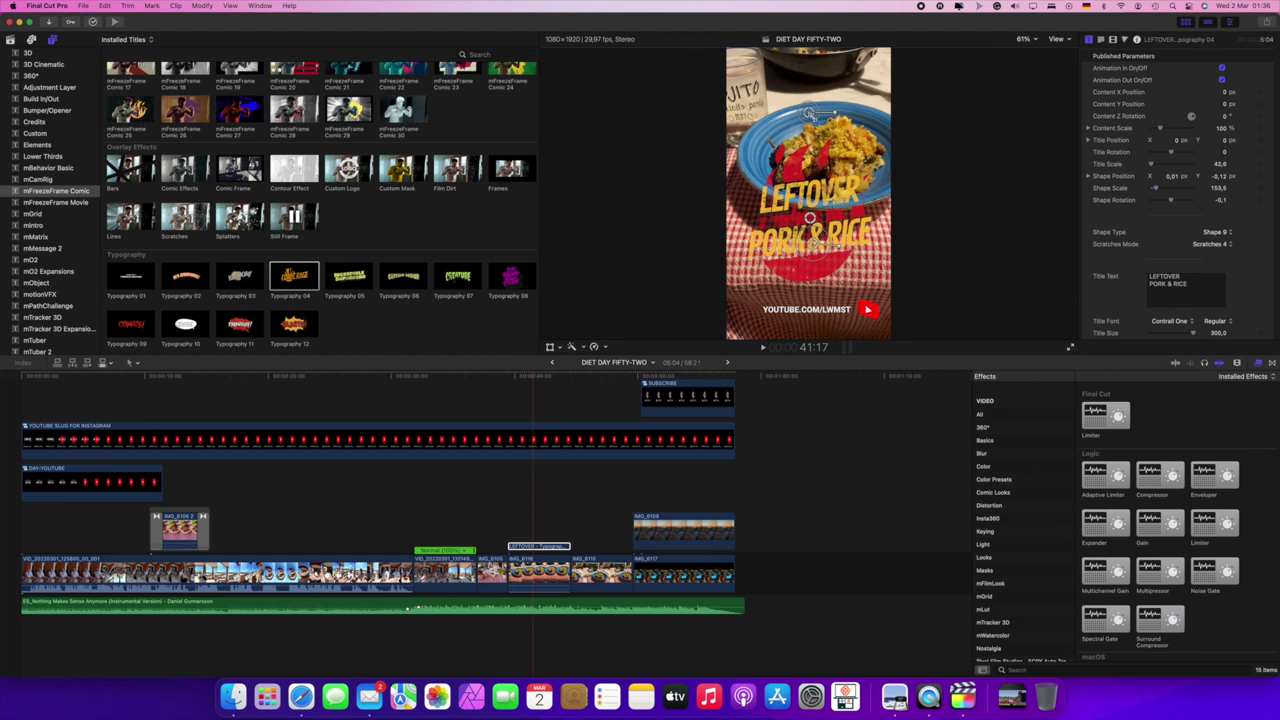
left_click_drag(810, 112, 813, 101)
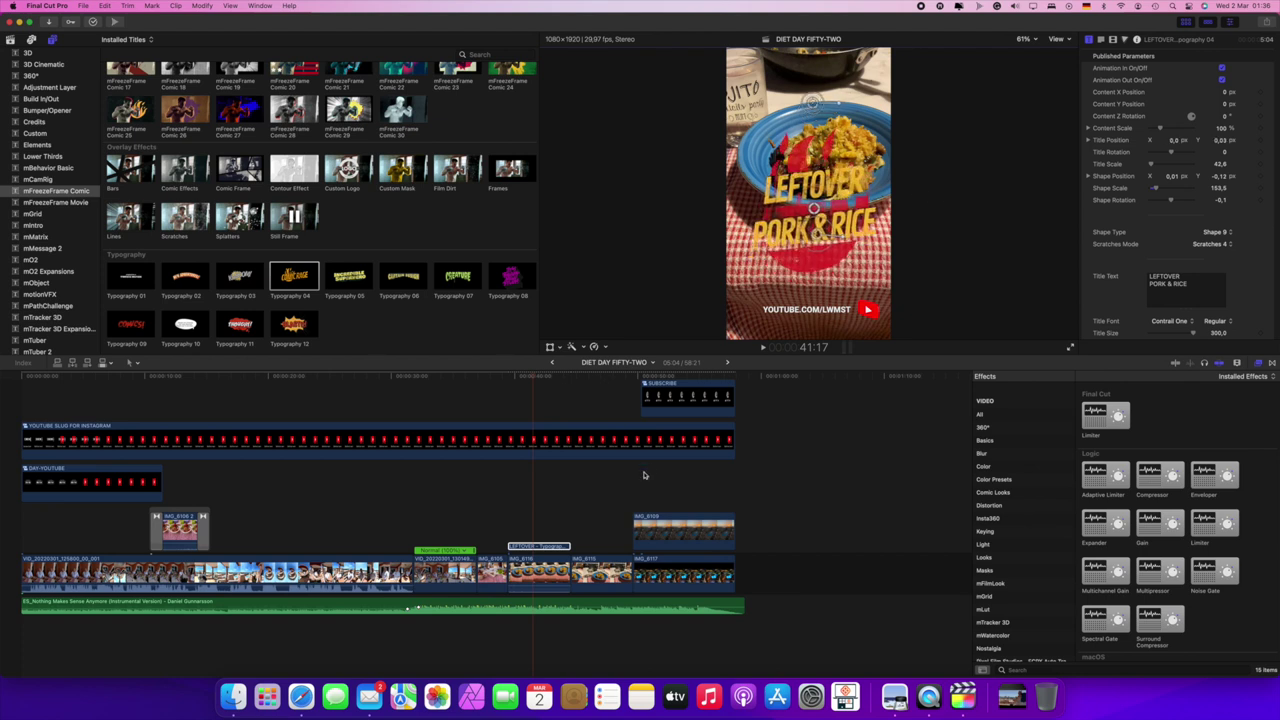
Step: Disable the LEFTOVER title, add an object tracker over the food in the clip beneath it, and analyze the tracker
left_click(543, 547)
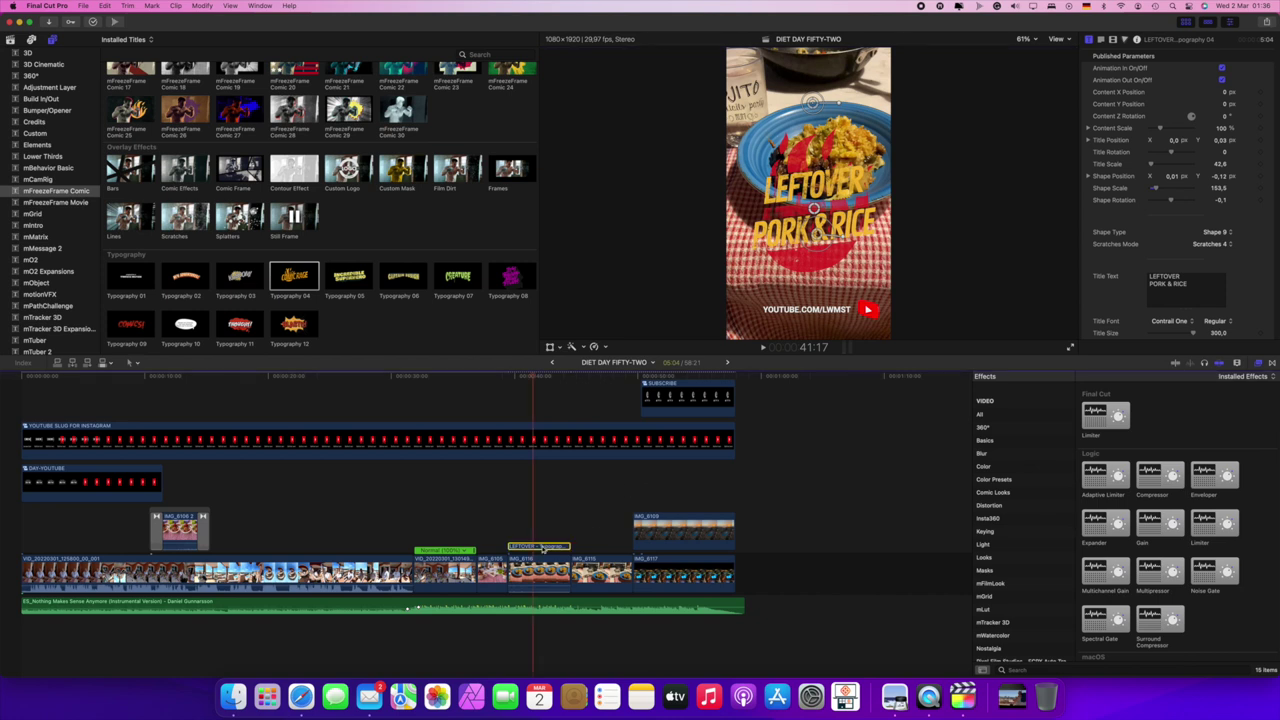
key("v")
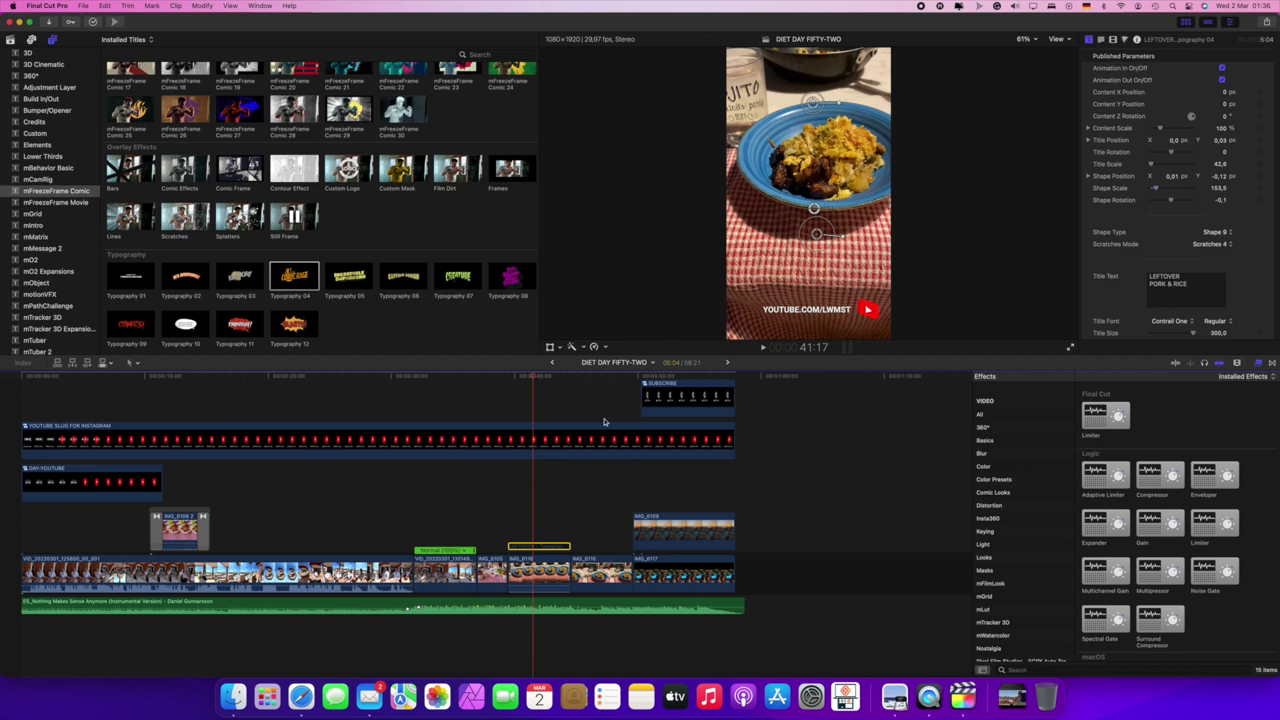
left_click(540, 575)
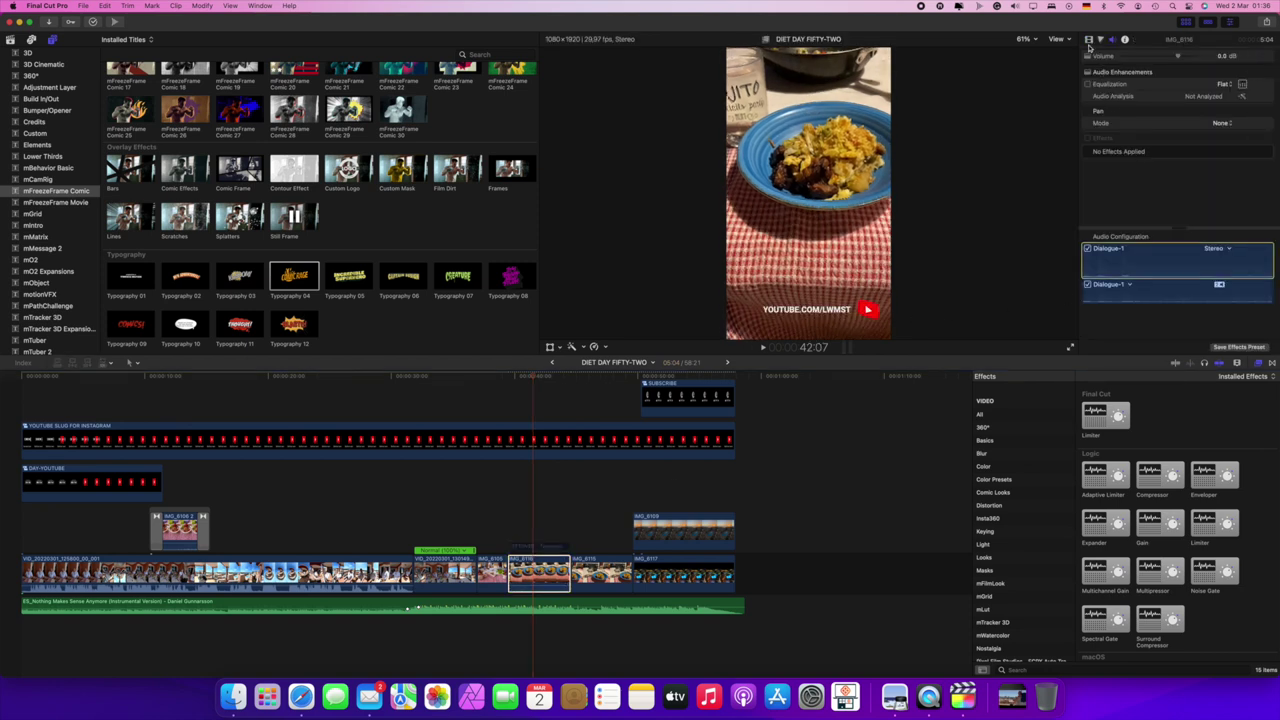
left_click(1089, 40)
scroll(1180, 200, "down", 5)
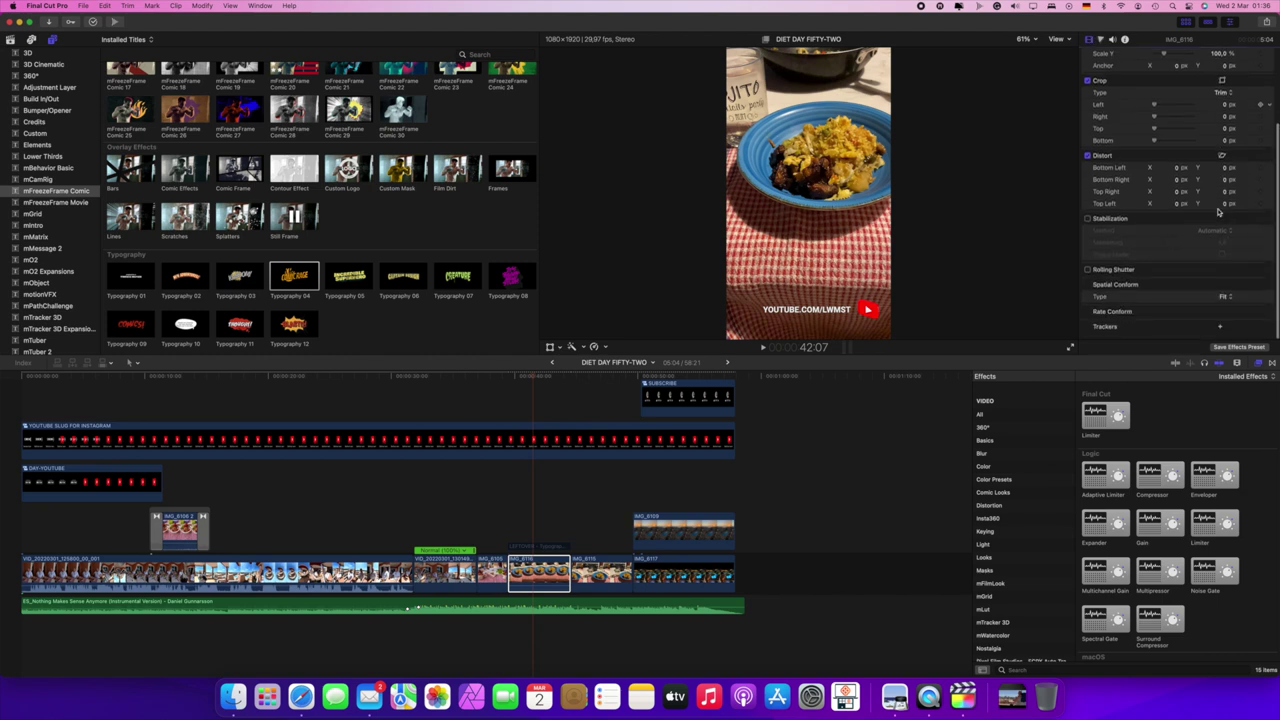
left_click(1221, 329)
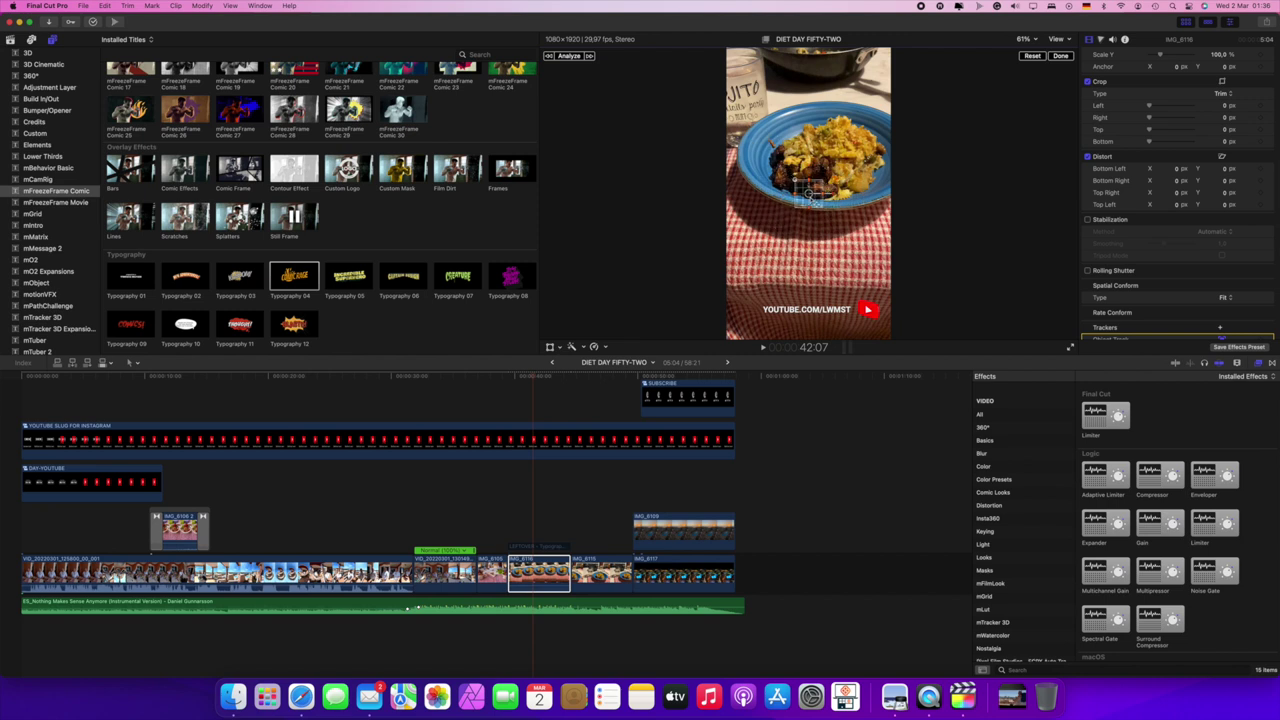
left_click_drag(812, 196, 830, 196)
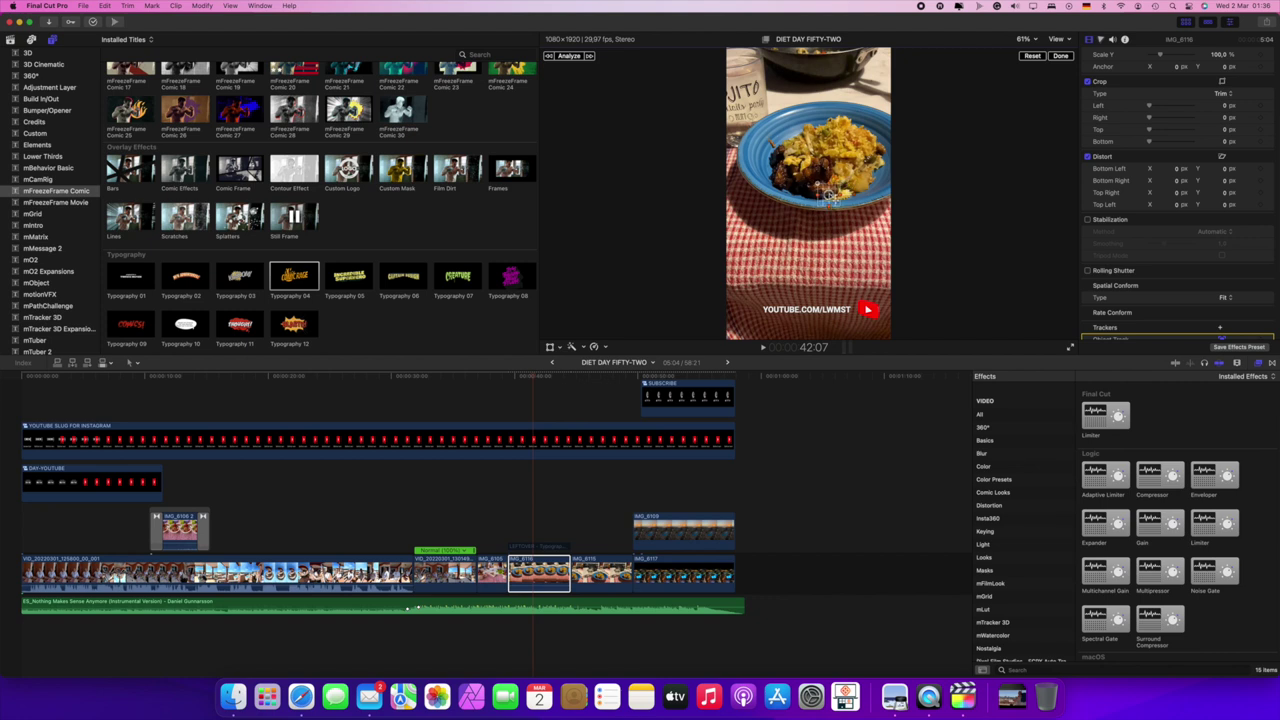
left_click(572, 57)
Step: Re-enable the LEFTOVER title, attach its transform to the food's object track, and play back the tracked title
left_click(541, 549)
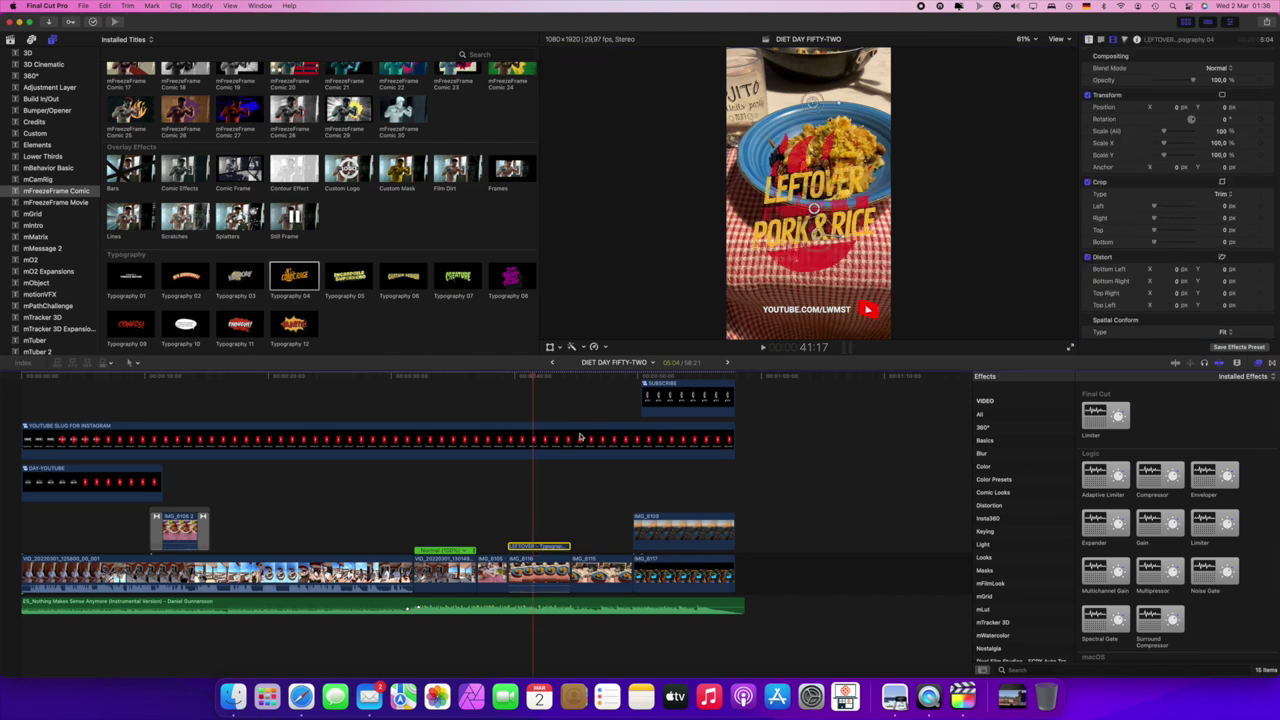
key("shift+t")
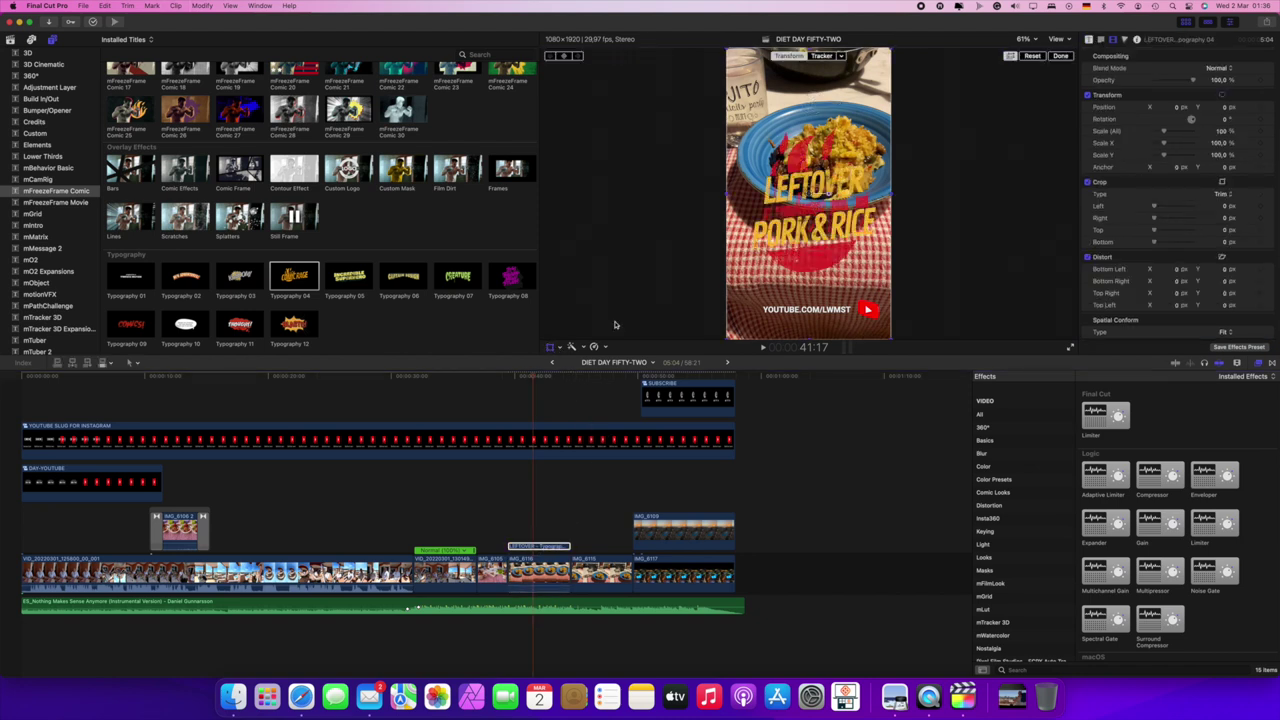
left_click(843, 56)
left_click(863, 95)
left_click(1060, 57)
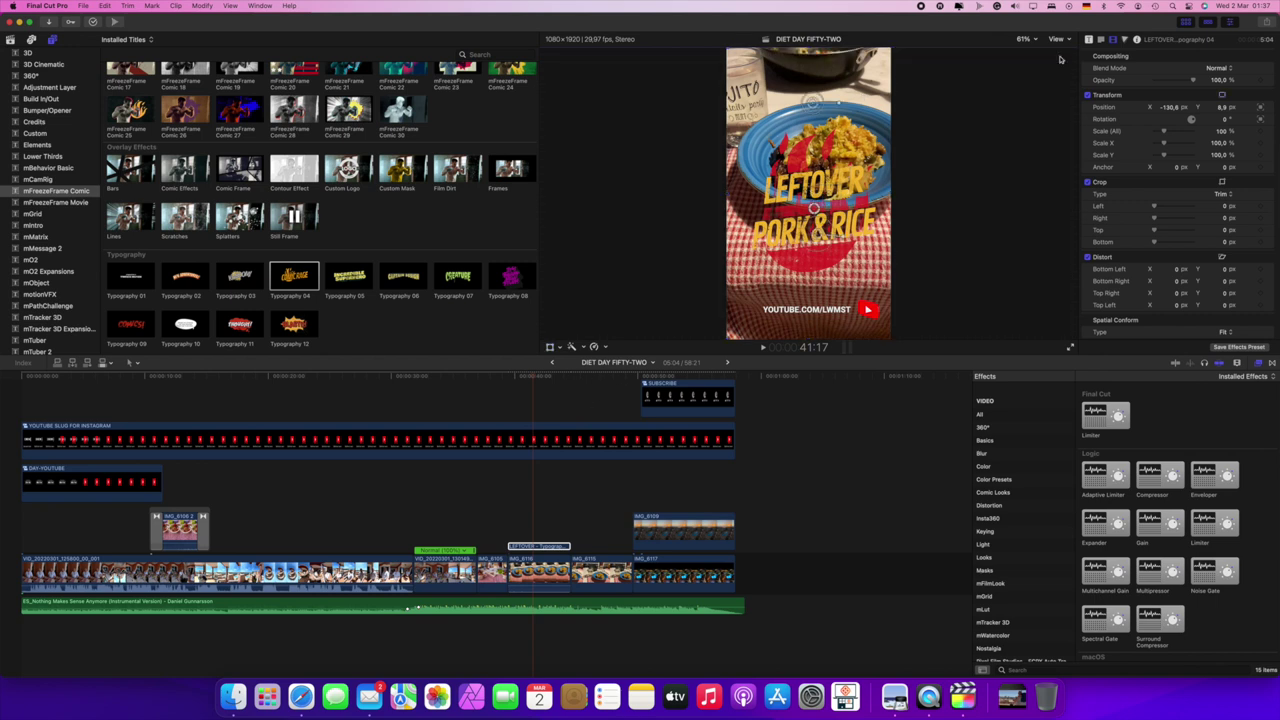
left_click(494, 501)
key("space")
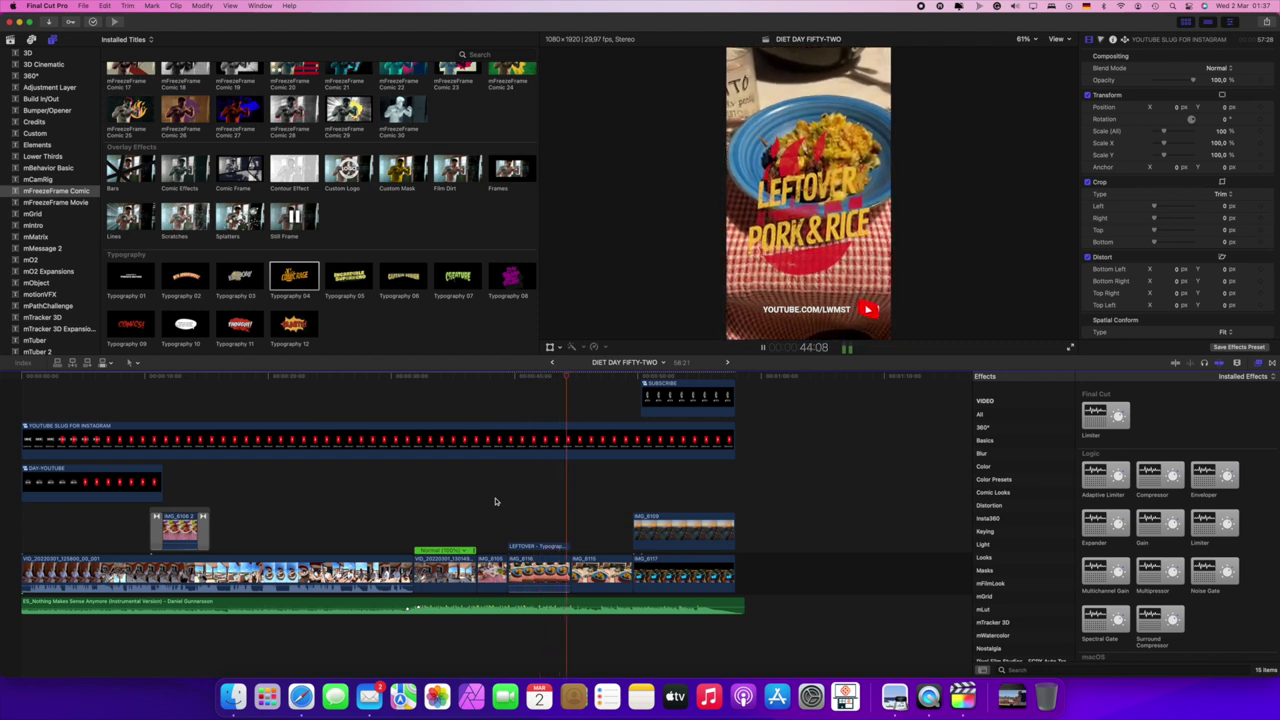
key("space")
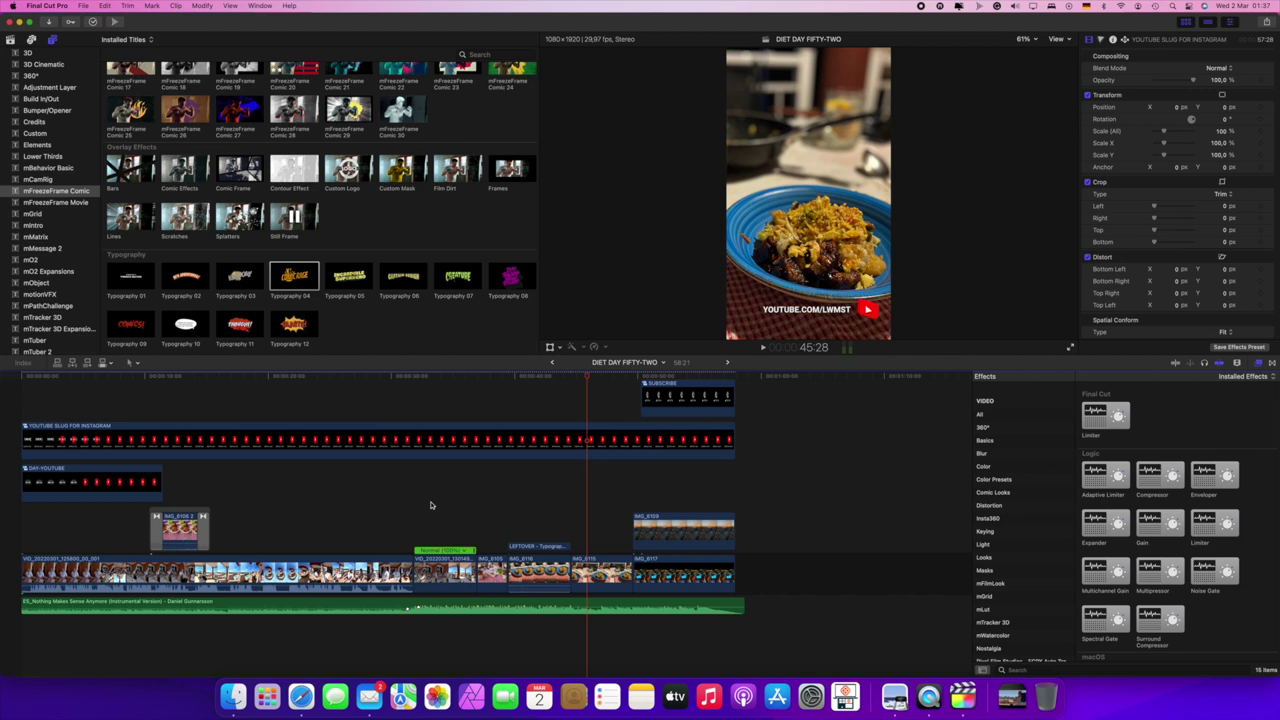
Step: Combine everything in the timeline into one compound clip named FINAL MIX in the 2022-03 event
key("super+a")
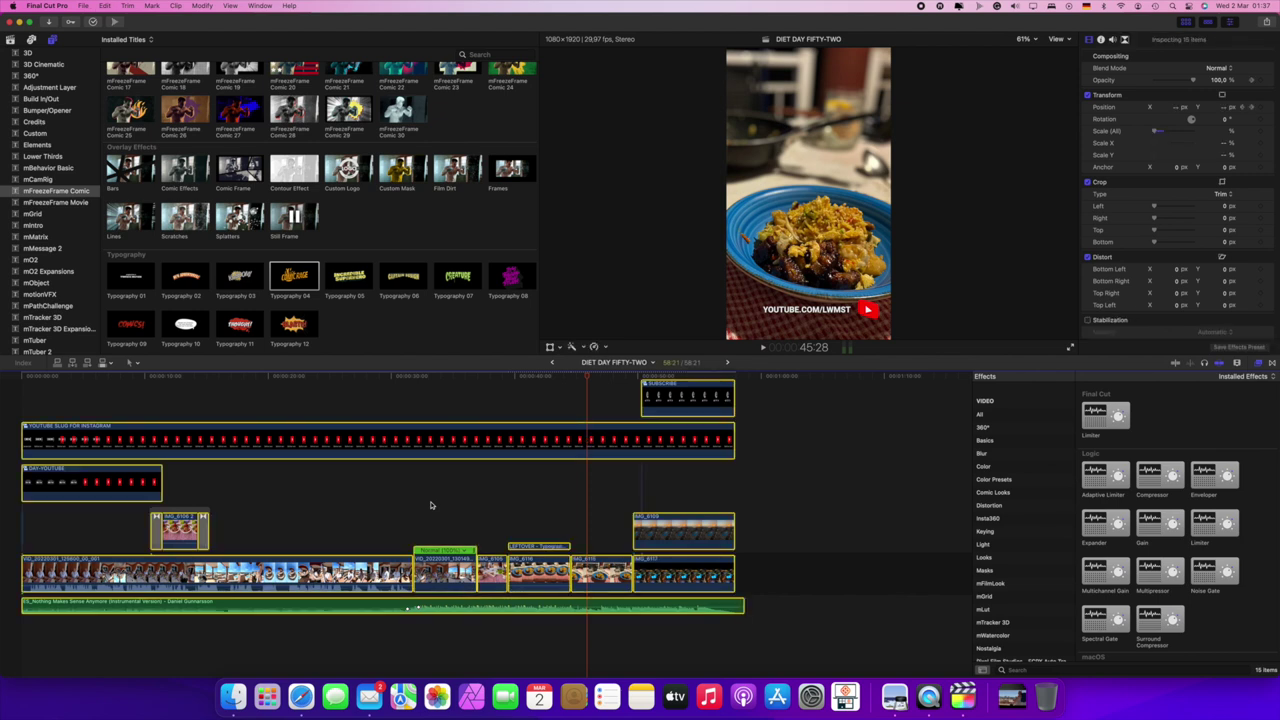
key("alt+g")
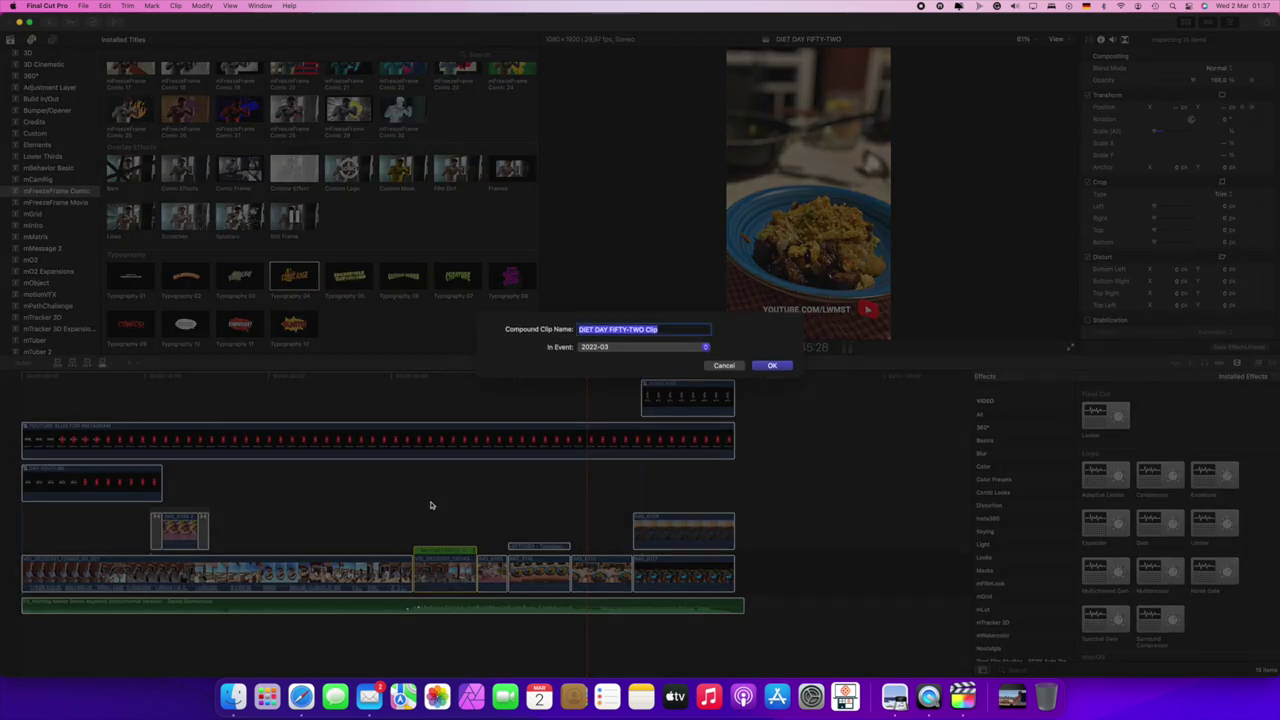
type("Fi")
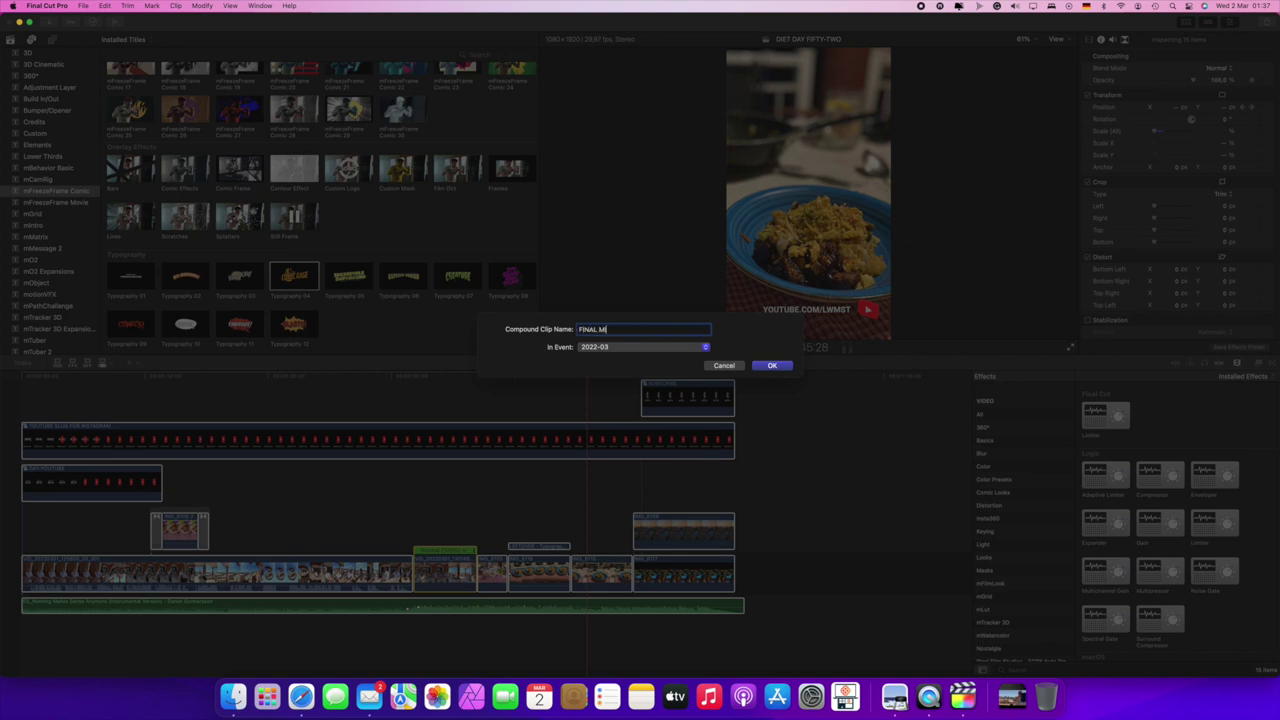
key("Return")
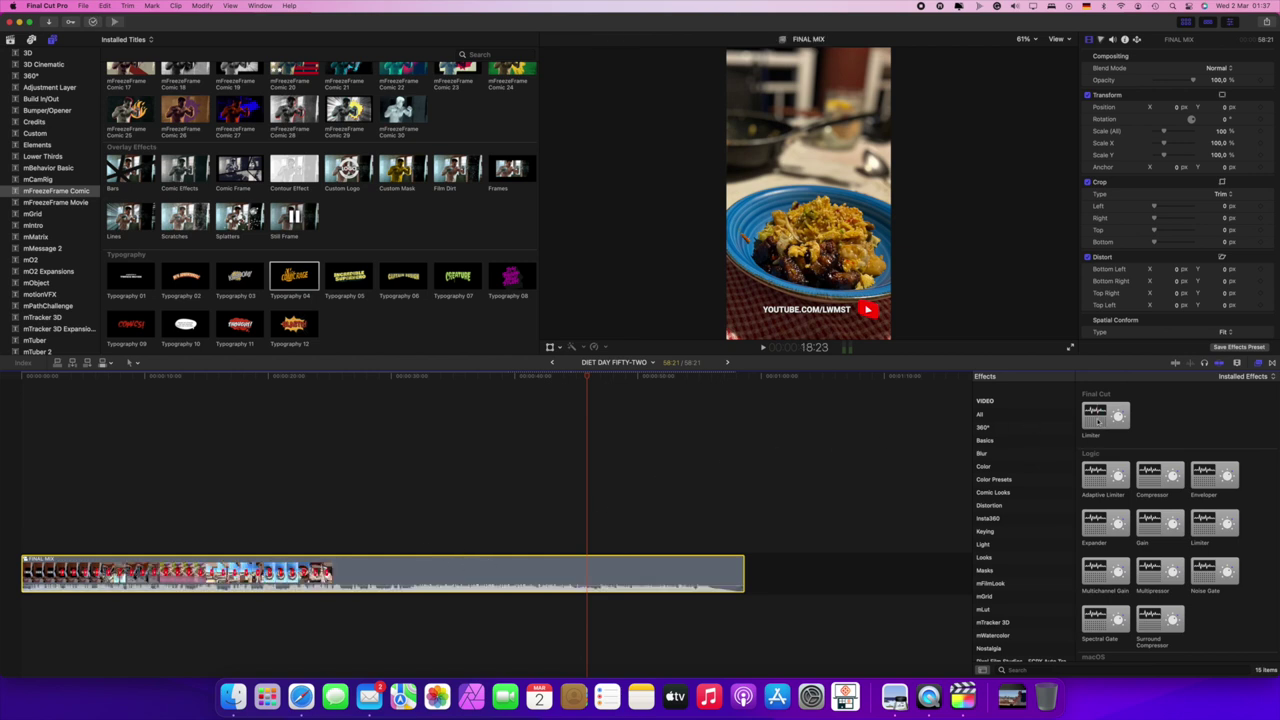
Step: Apply the Final Cut Limiter audio effect to the FINAL MIX clip and open its effect editor
left_click_drag(1105, 415, 674, 578)
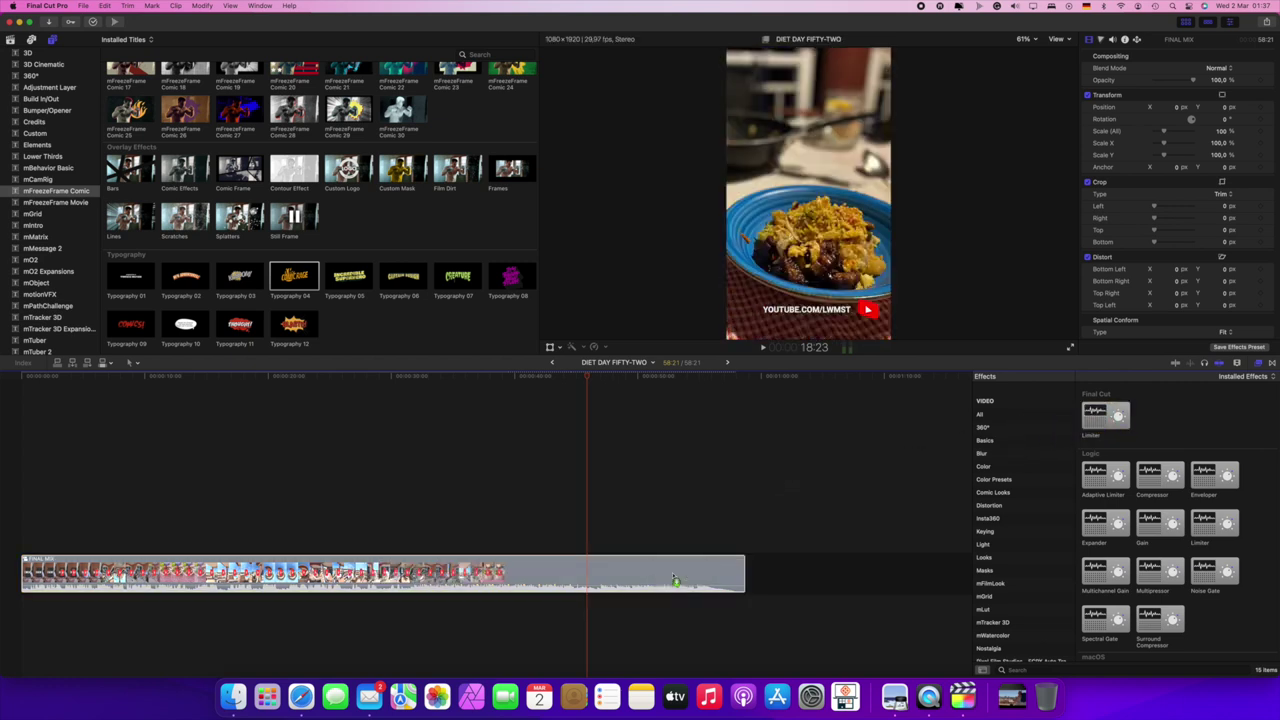
left_click(1112, 40)
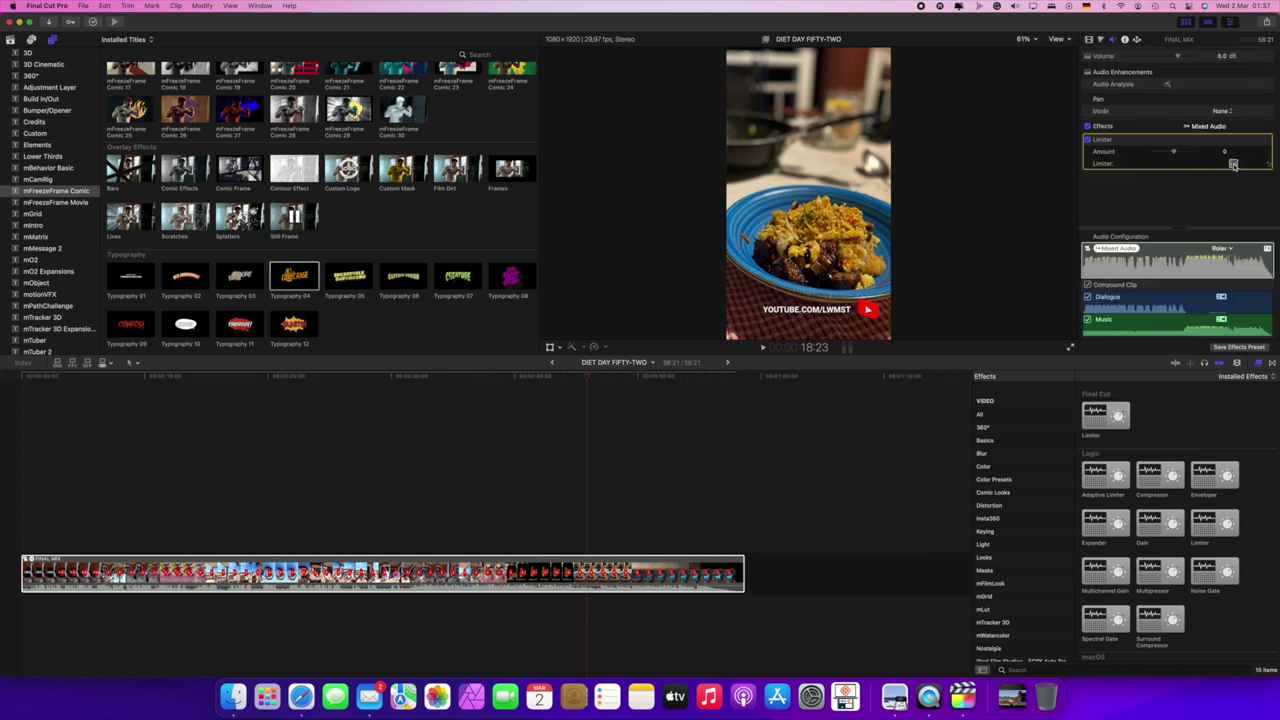
left_click(1233, 164)
left_click_drag(435, 332, 778, 278)
Step: Set the Limiter's output level to -6.0 dB, its release to 370 ms and its mode to Legacy
left_click_drag(754, 356, 786, 422)
left_click_drag(714, 351, 722, 236)
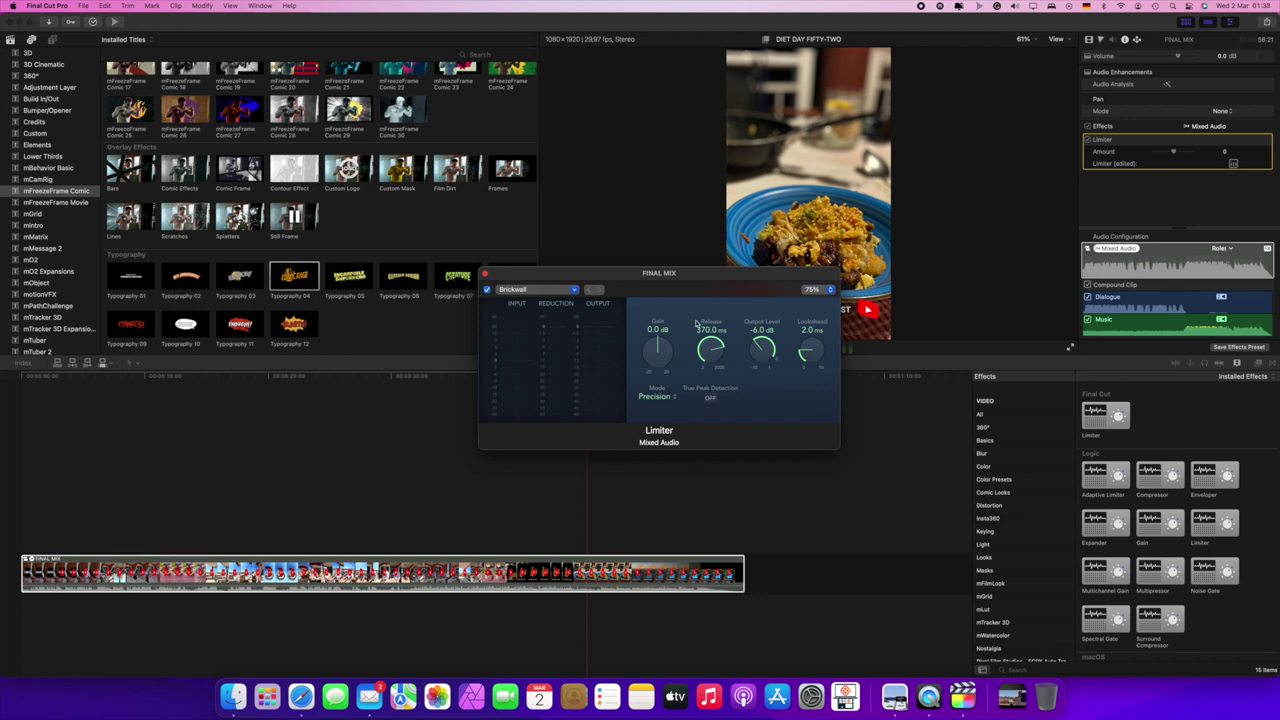
left_click(664, 398)
left_click(655, 385)
Step: Raise the Limiter's gain to +6.0 dB while checking the levels in playback, and close the effect editor
left_click(375, 466)
key("space")
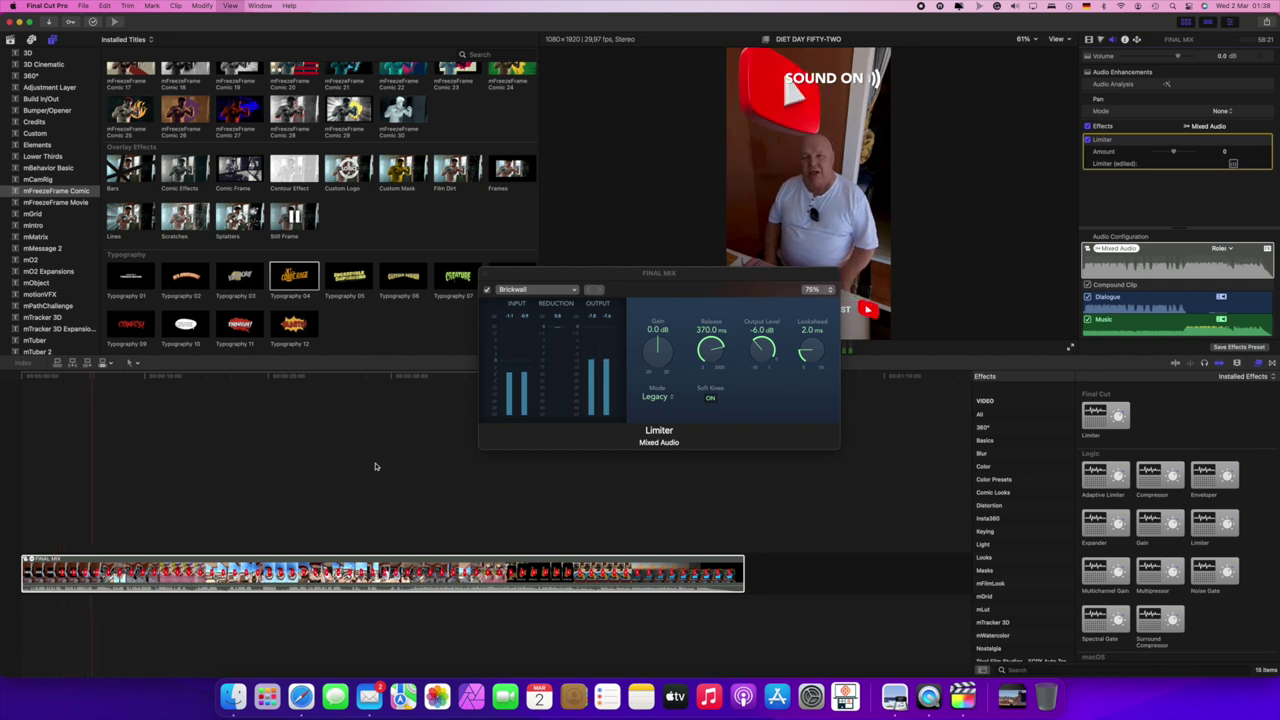
left_click_drag(666, 352, 671, 329)
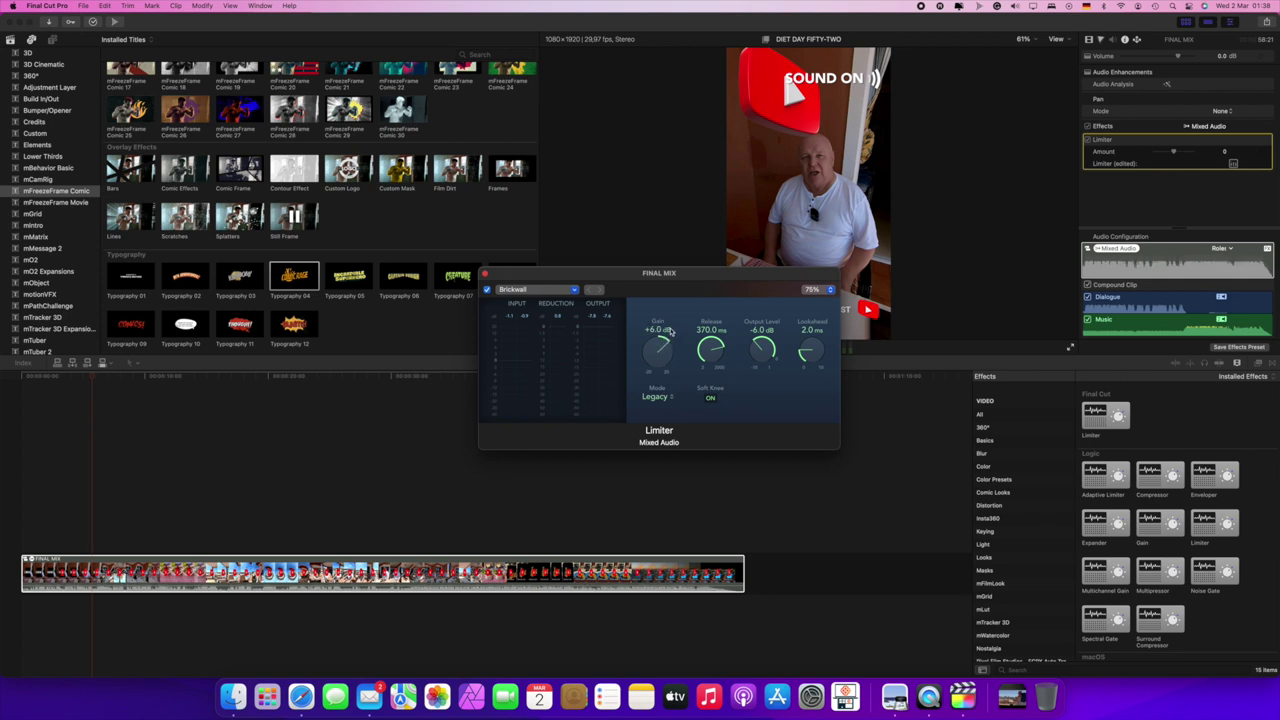
left_click(28, 493)
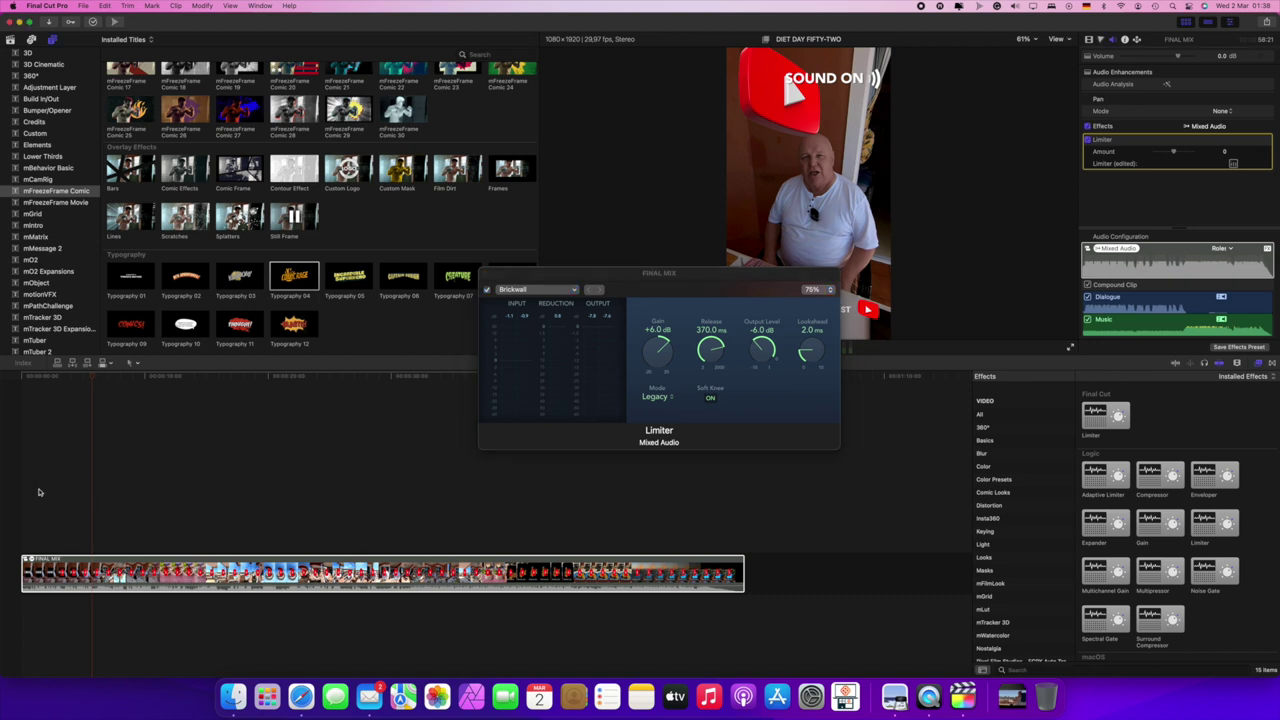
left_click(39, 492)
key("space")
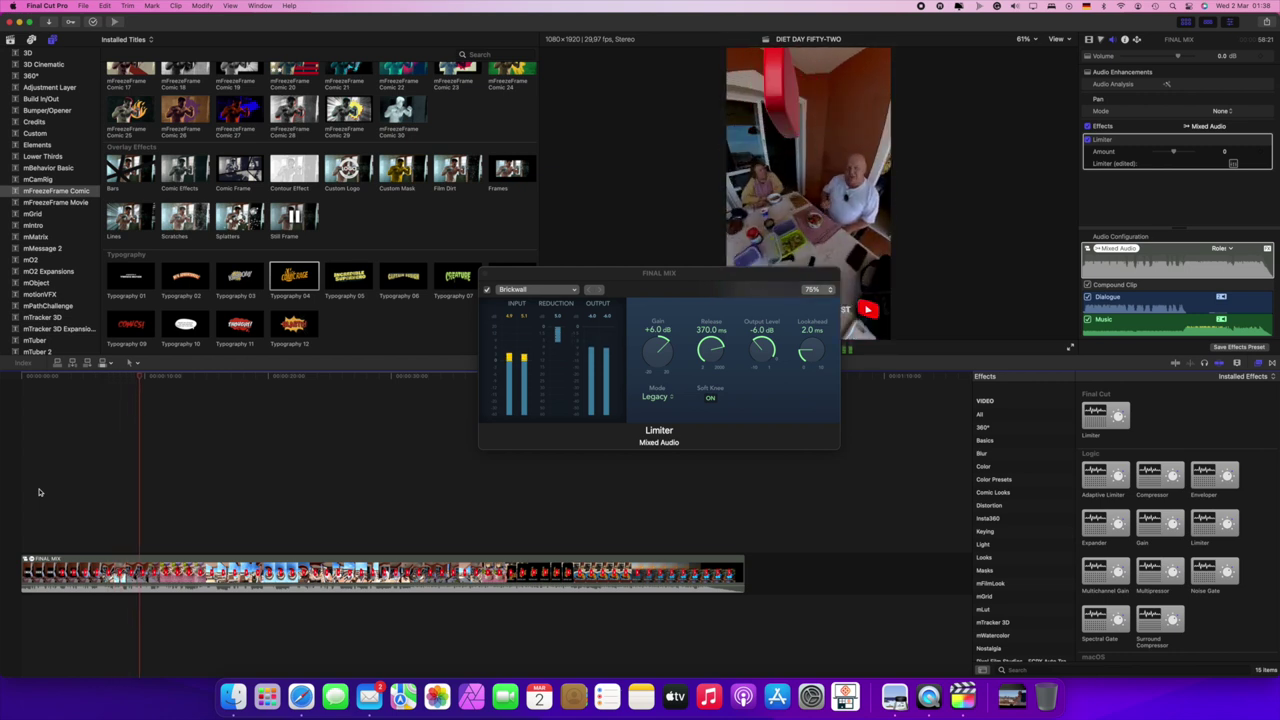
left_click(486, 274)
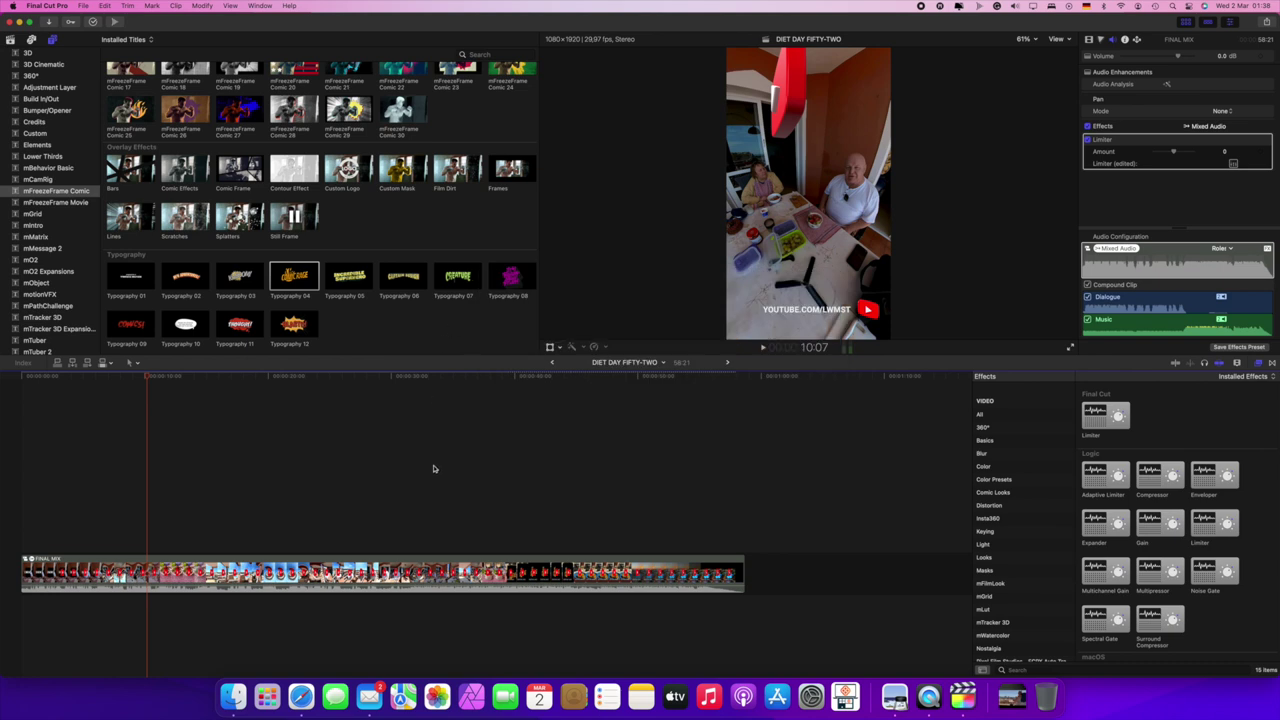
Step: Select the DIET DAY FIFTY-TWO project in the 2022-03 event and start a file export
left_click(10, 40)
scroll(169, 197, "down", 1)
left_click(42, 99)
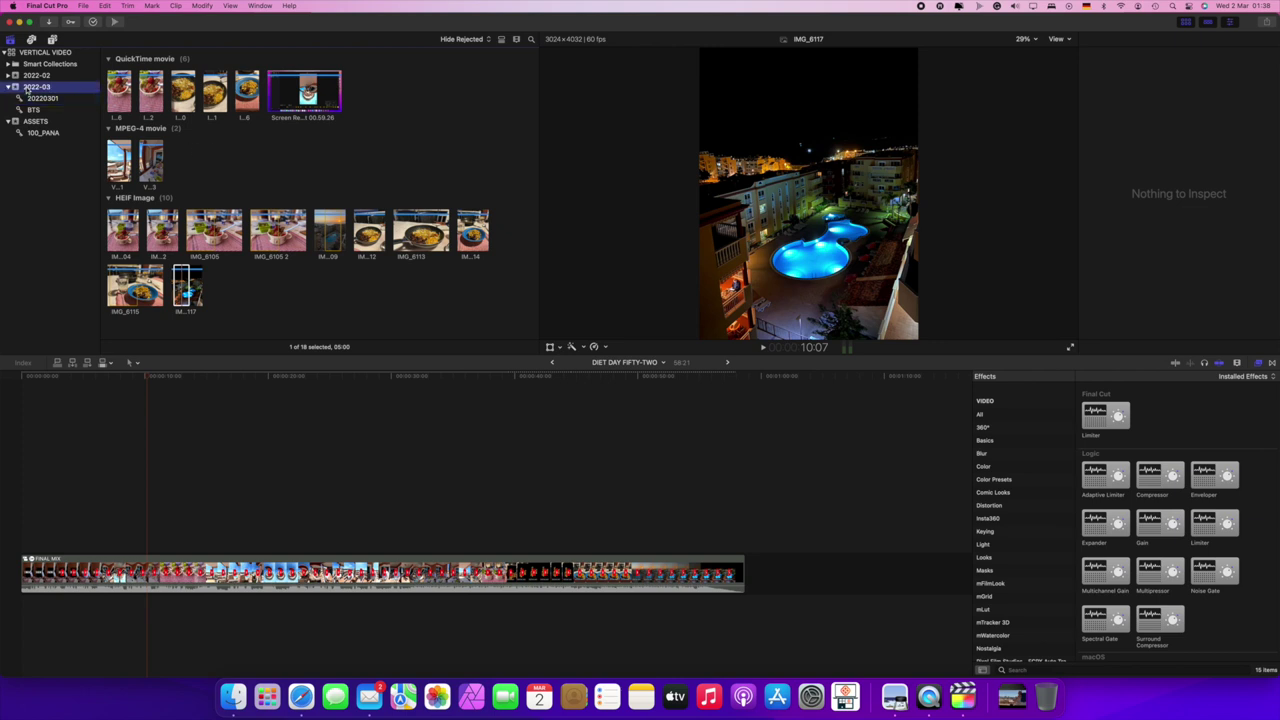
left_click(30, 87)
left_click(136, 92)
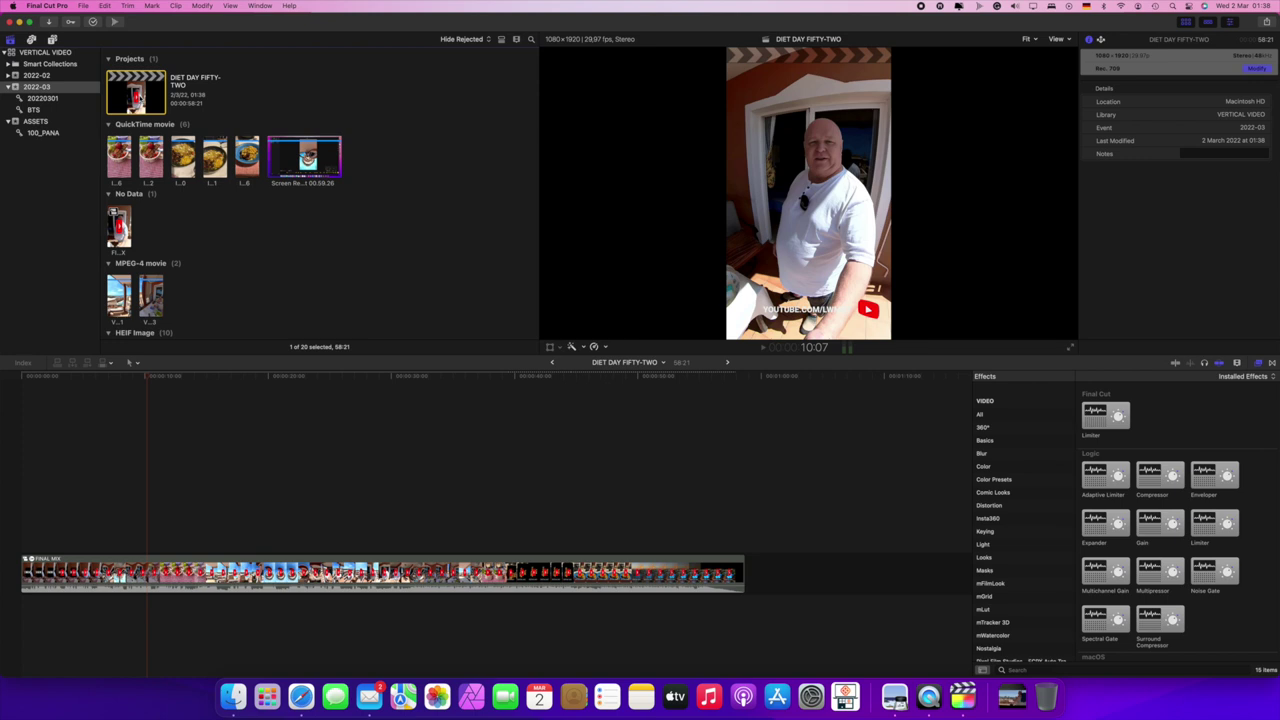
key("super+e")
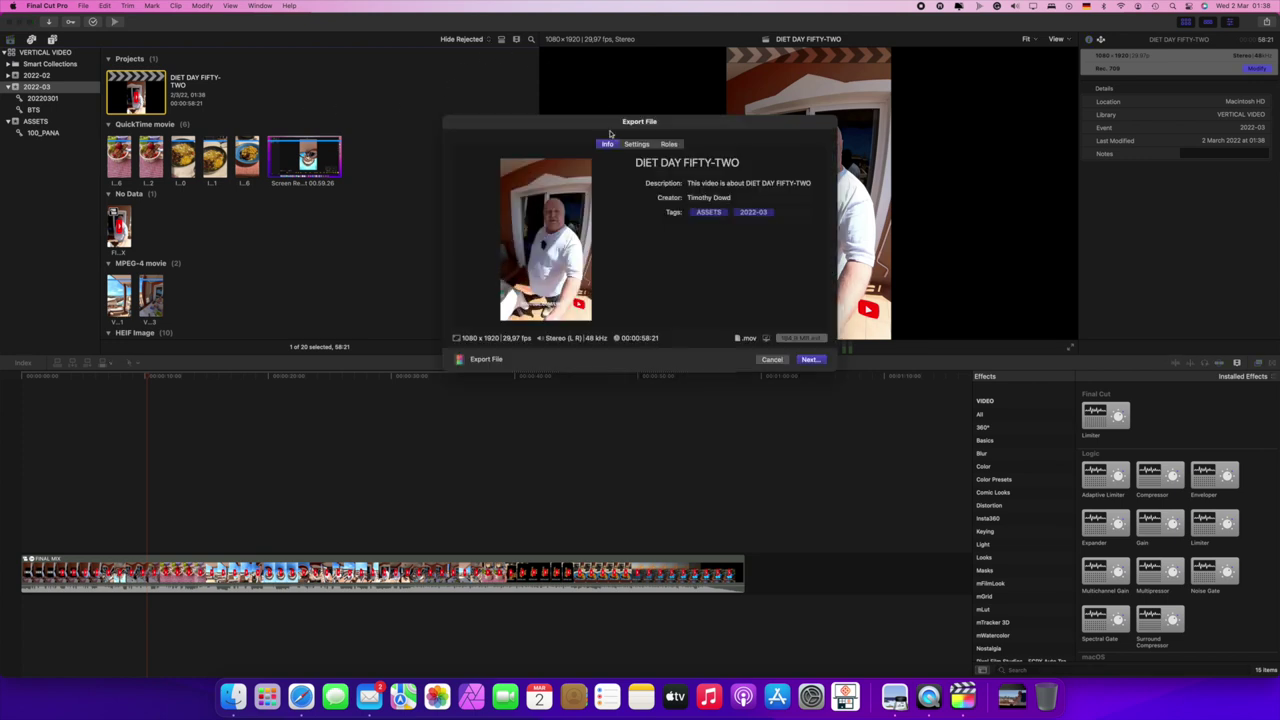
Step: Keep H.264 as the export's video codec and set its roles to Separate Files
left_click(637, 145)
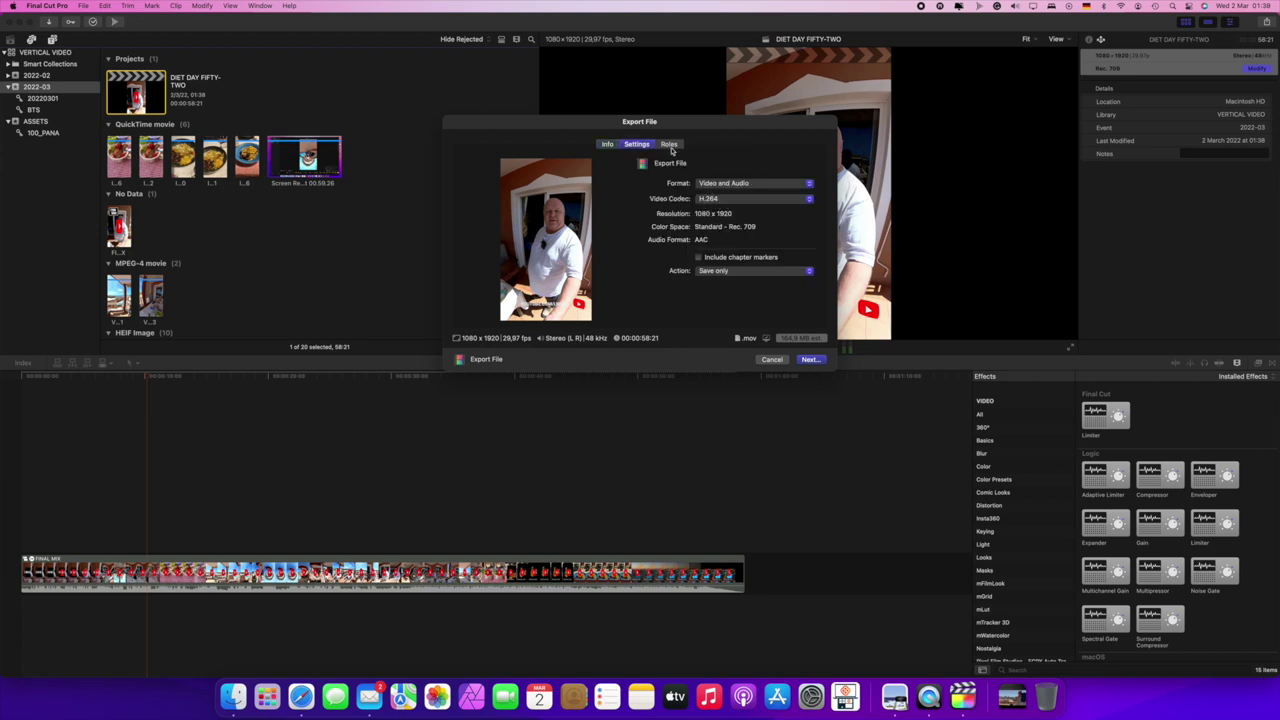
left_click(717, 202)
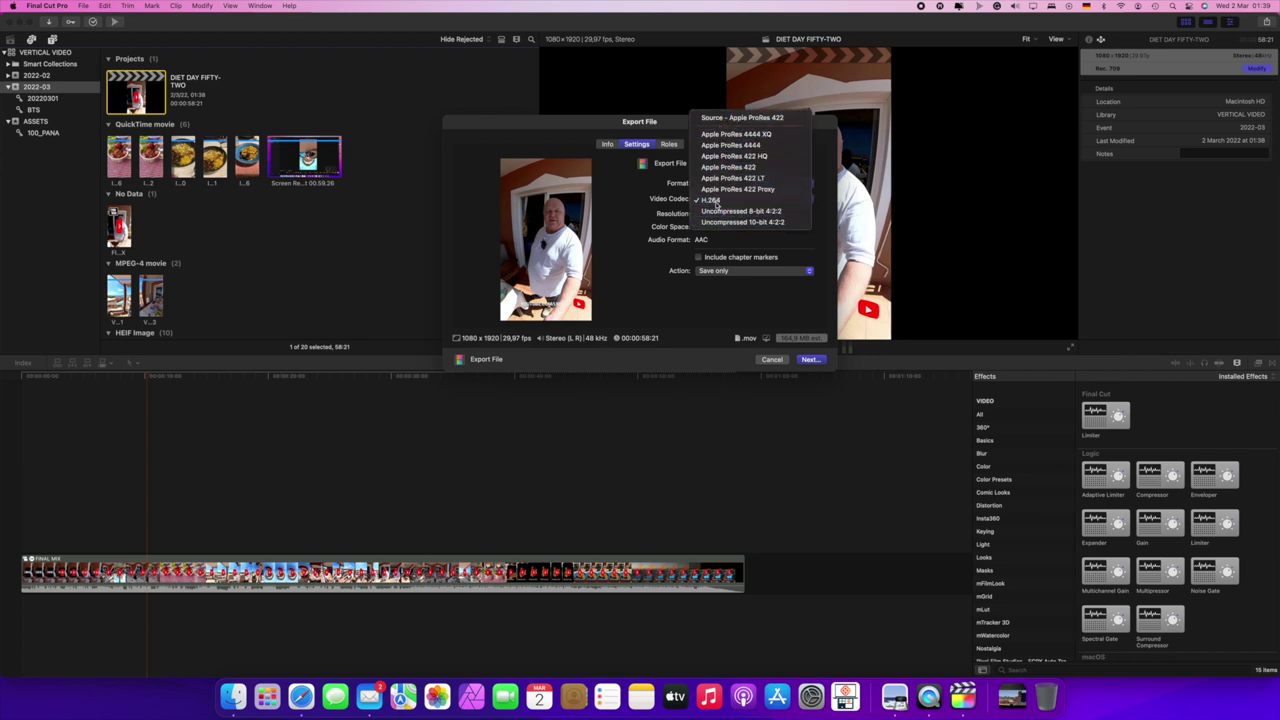
left_click(716, 203)
left_click(667, 146)
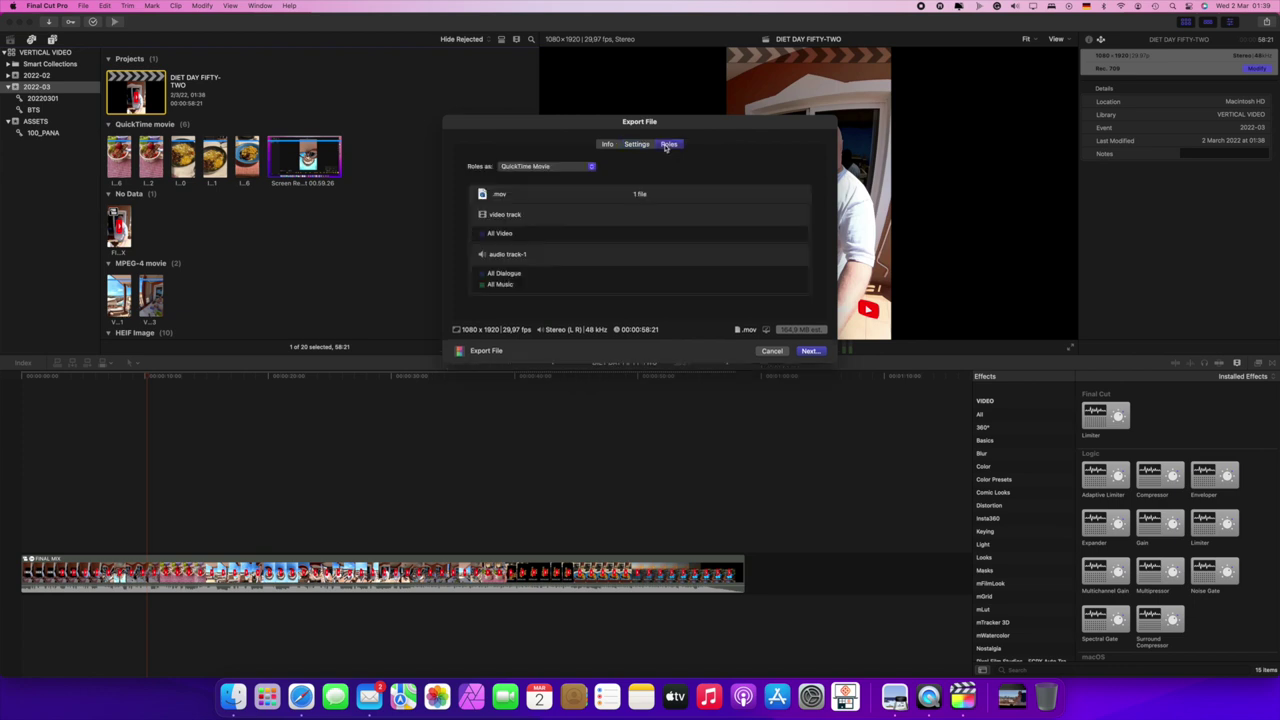
left_click(573, 168)
left_click(537, 195)
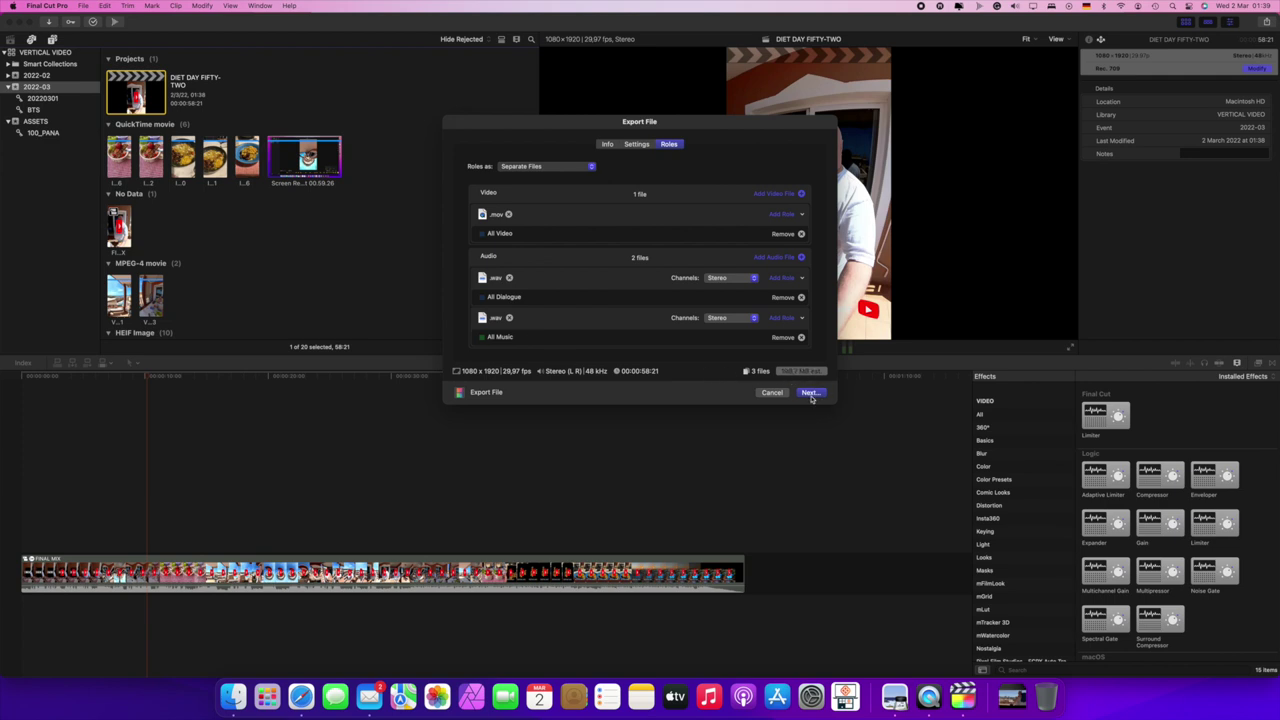
Step: Save the export in a new folder named SEQ inside the 20220301 folder of LEDERHOSEN, keeping the file name DIET DAY FIFTY-TWO
left_click(809, 393)
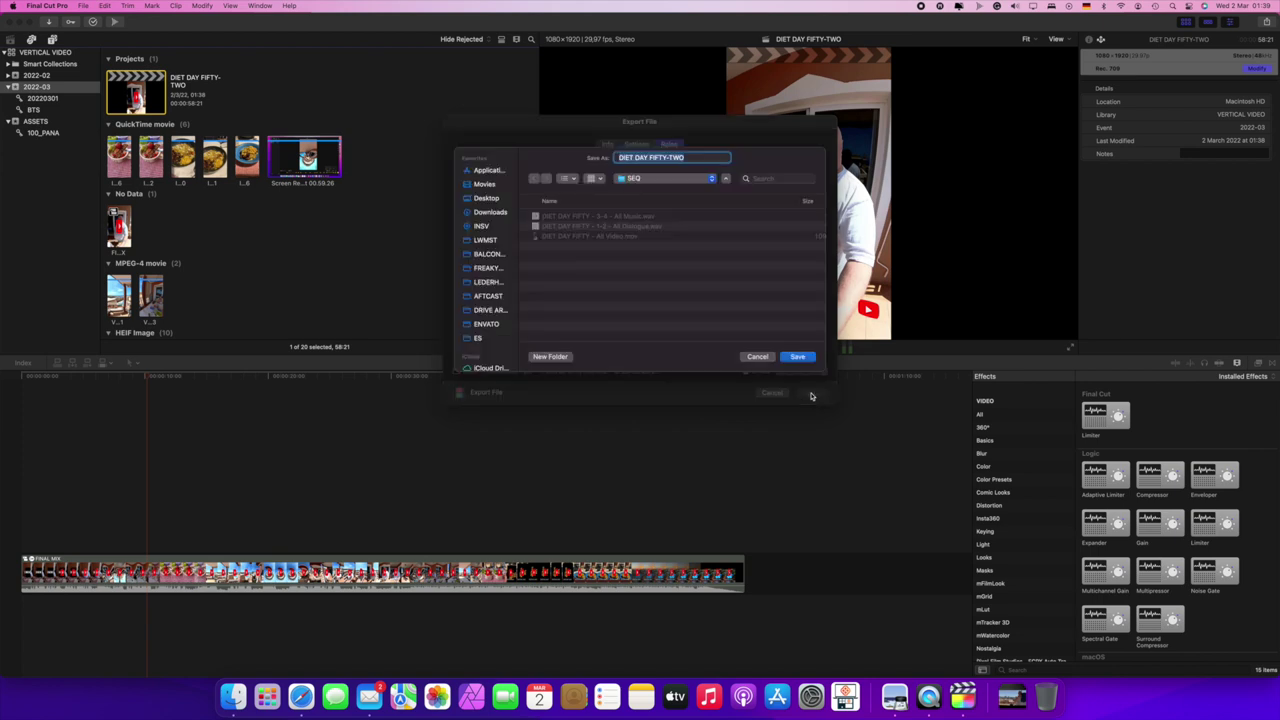
left_click(487, 284)
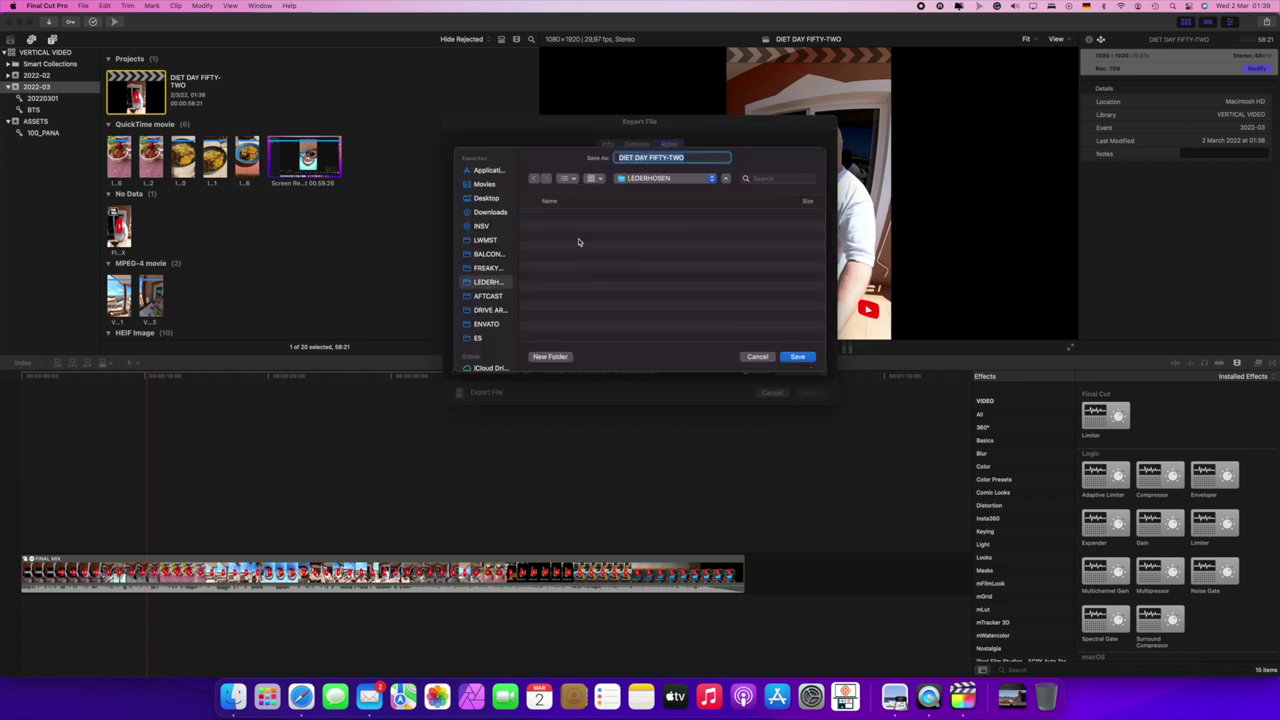
double_click(557, 217)
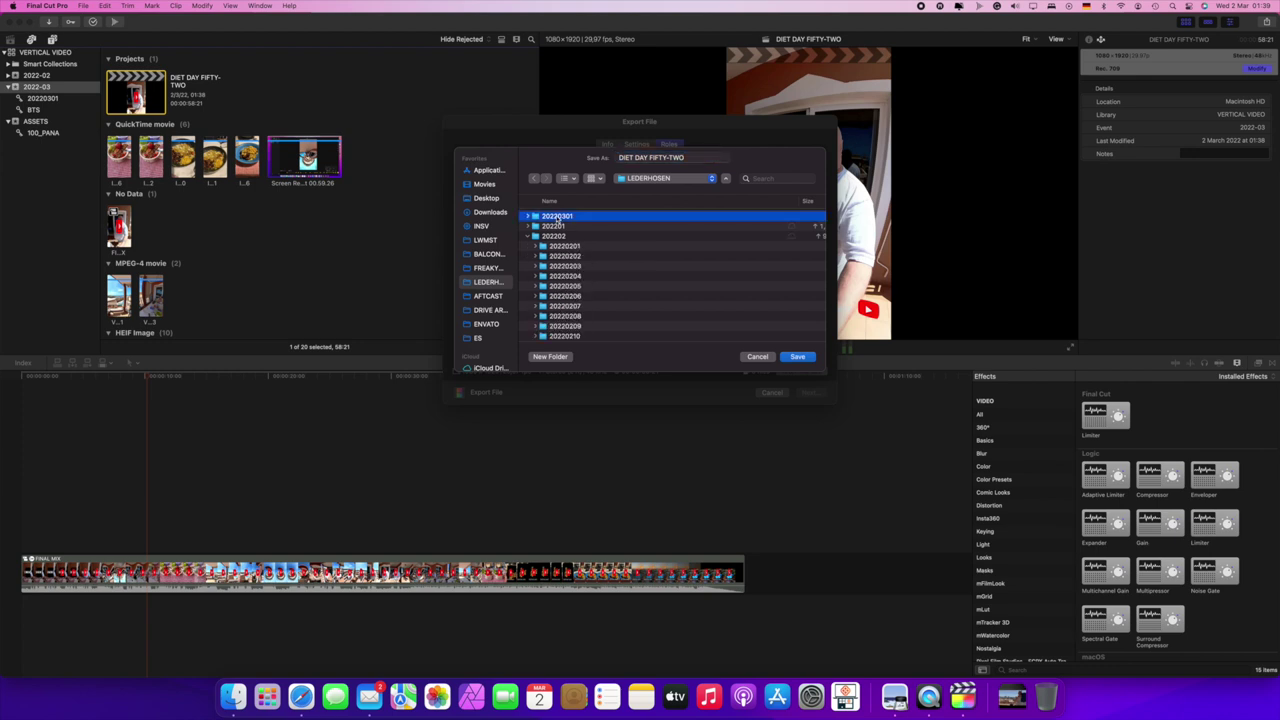
left_click(548, 357)
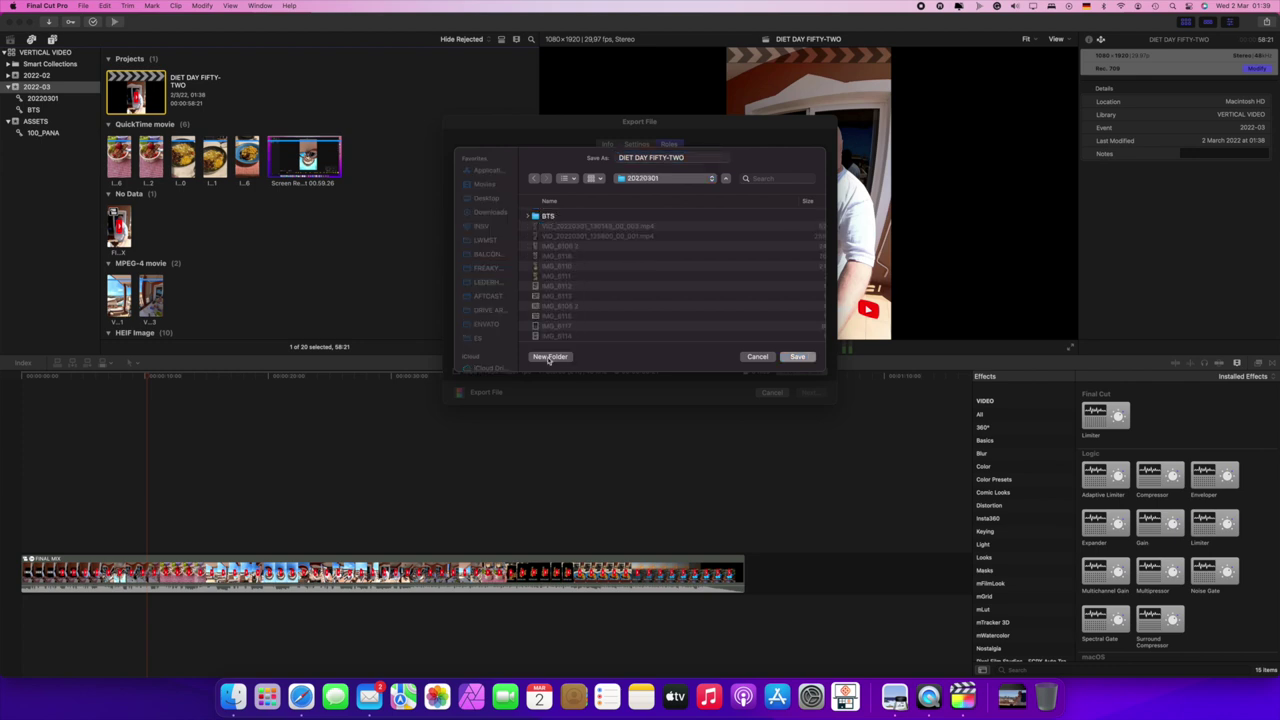
type("SEQ")
key("Return")
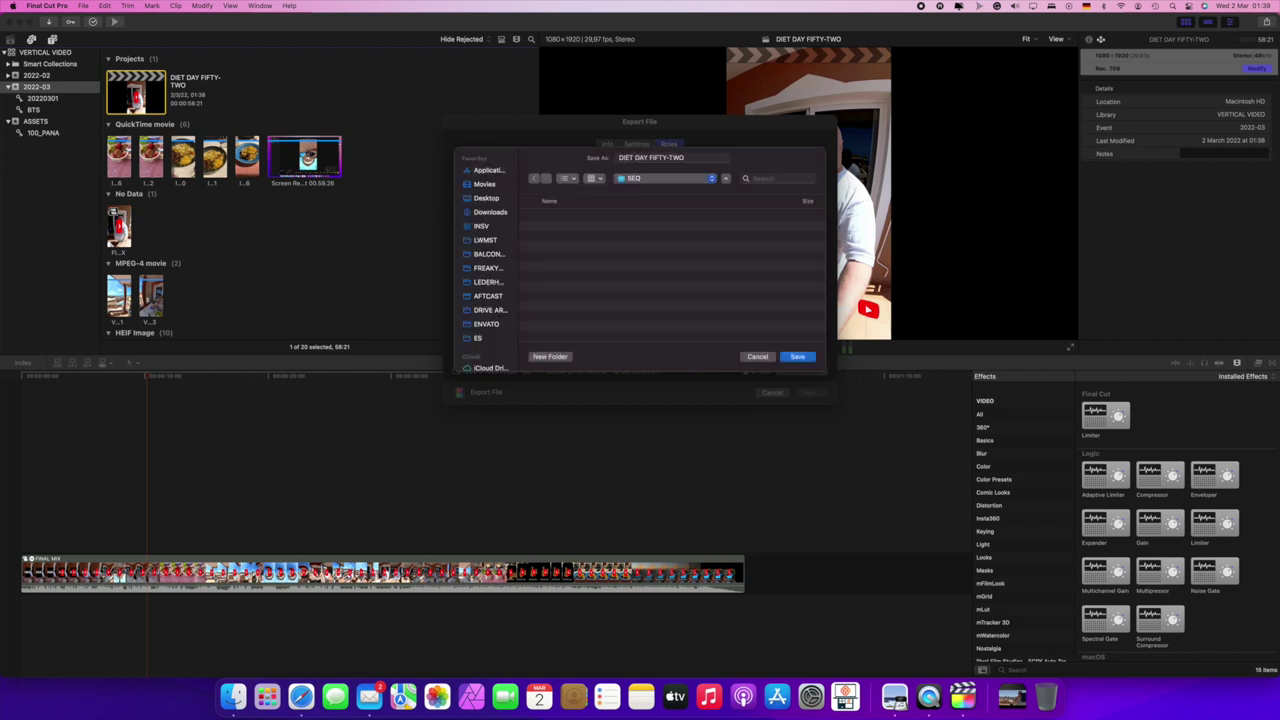
left_click(797, 356)
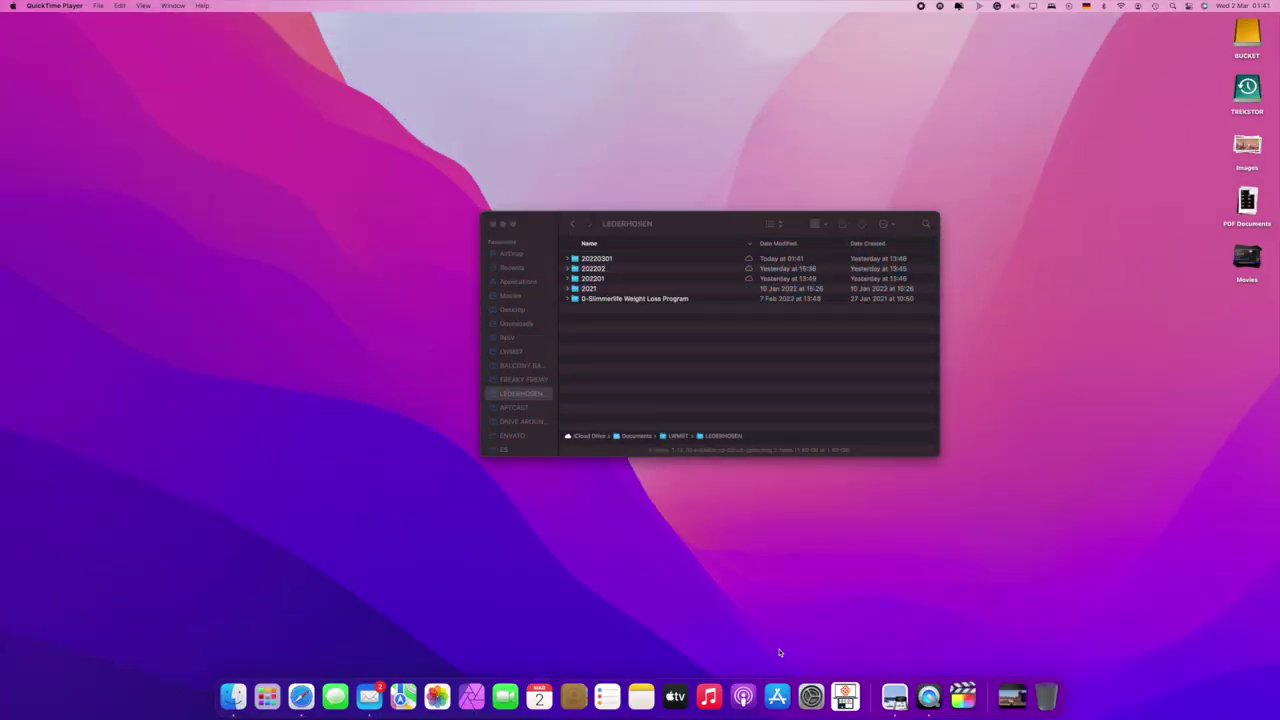
Step: In Finder, open the SEQ folder inside 20220301 and preview the exported All Video.mov file
double_click(595, 259)
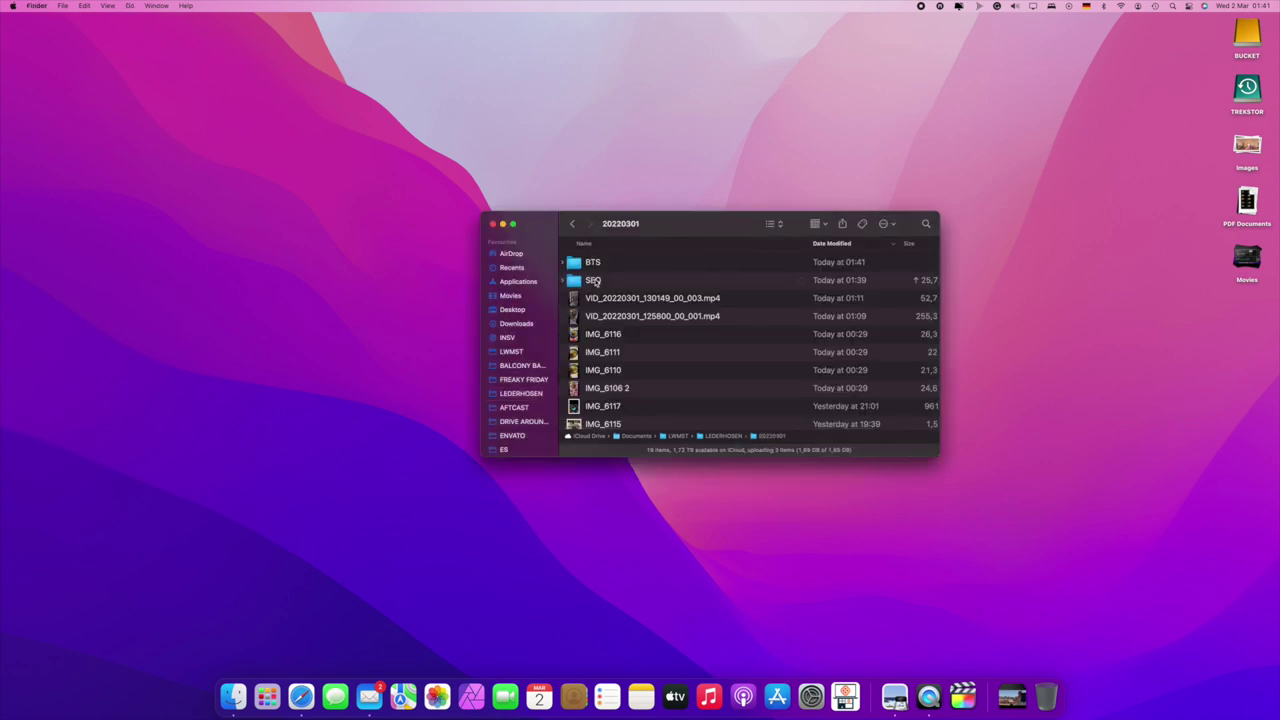
double_click(593, 280)
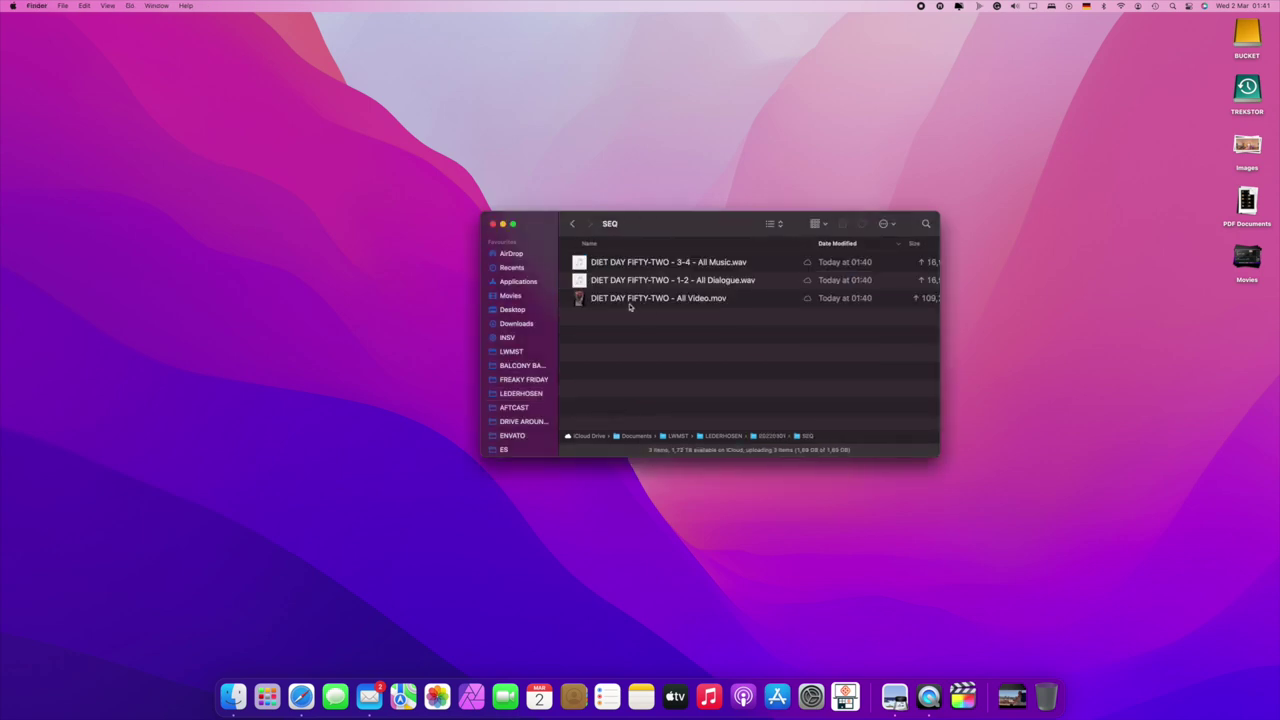
left_click(634, 304)
key("space")
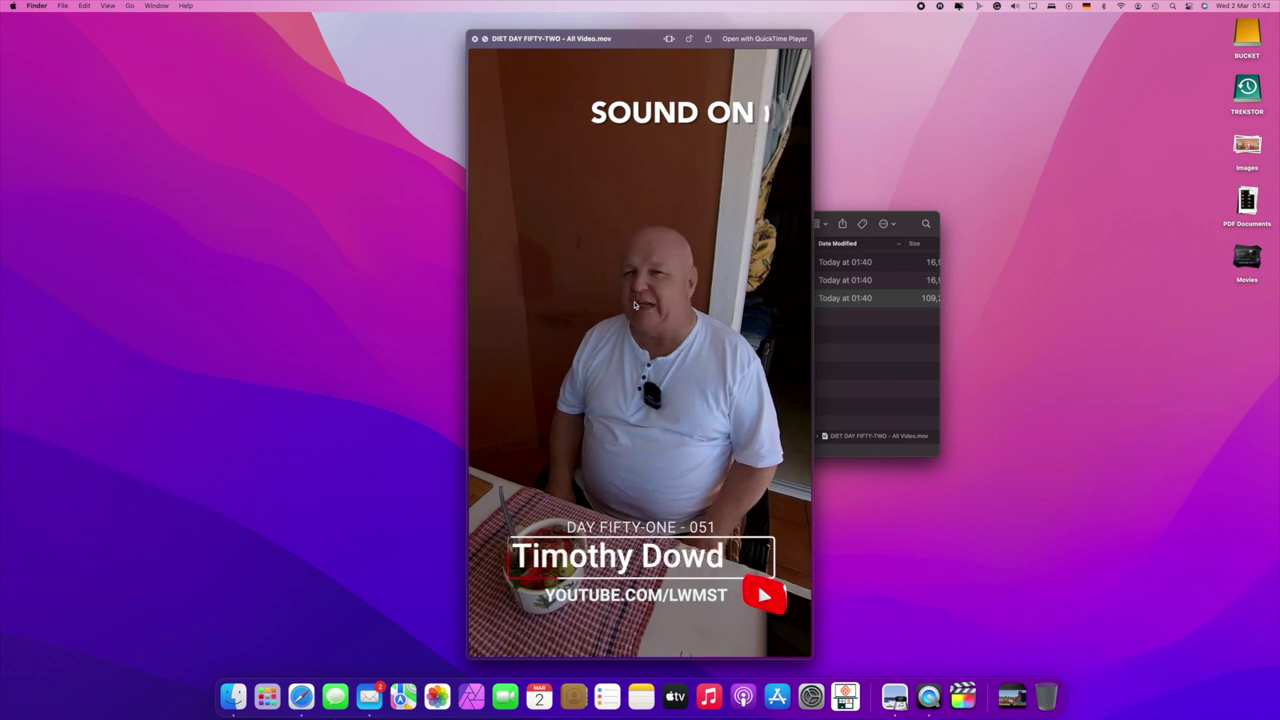
key("space")
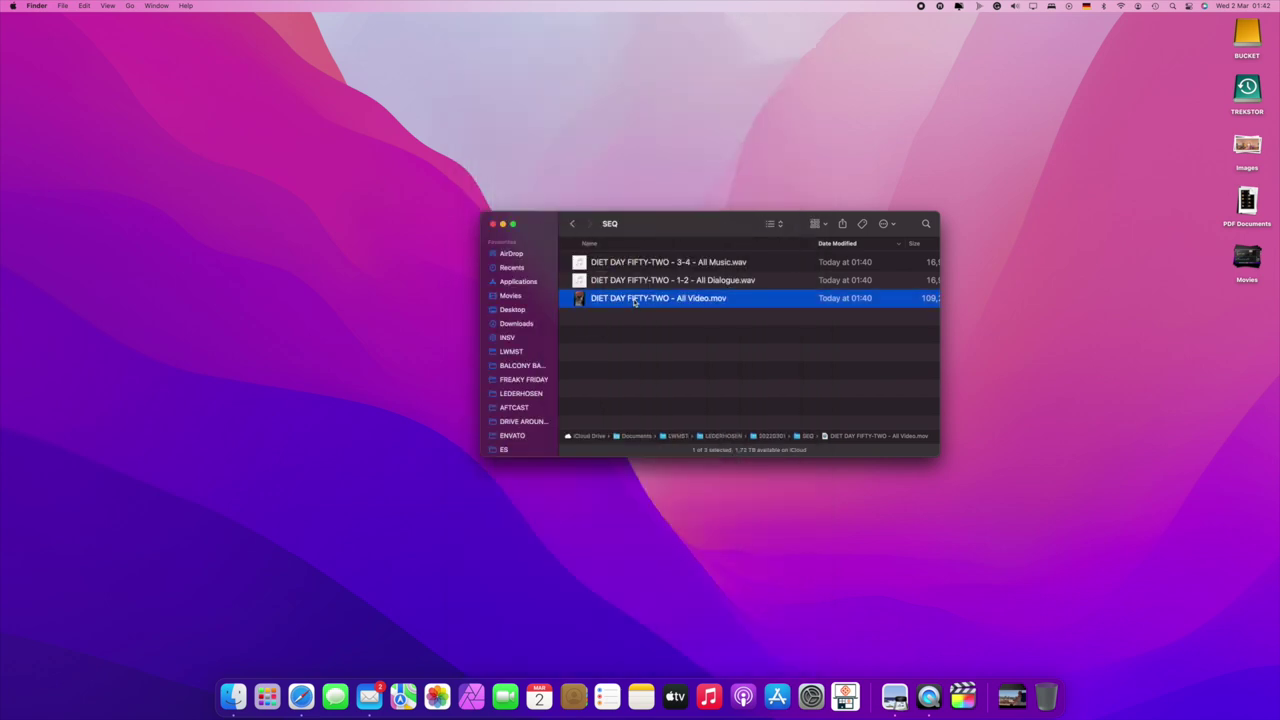
Step: Preview the exported All Dialogue.wav and All Music.wav files to check their sound, closing each preview
left_click(636, 283)
key("space")
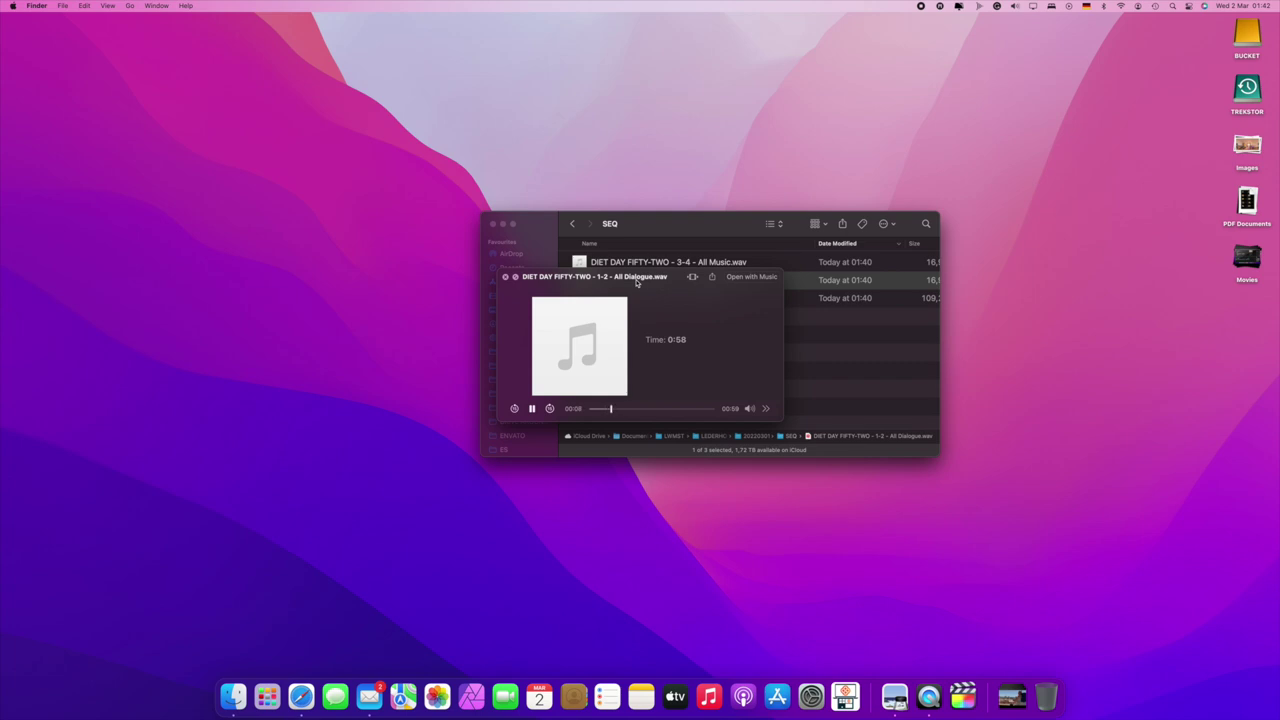
key("space")
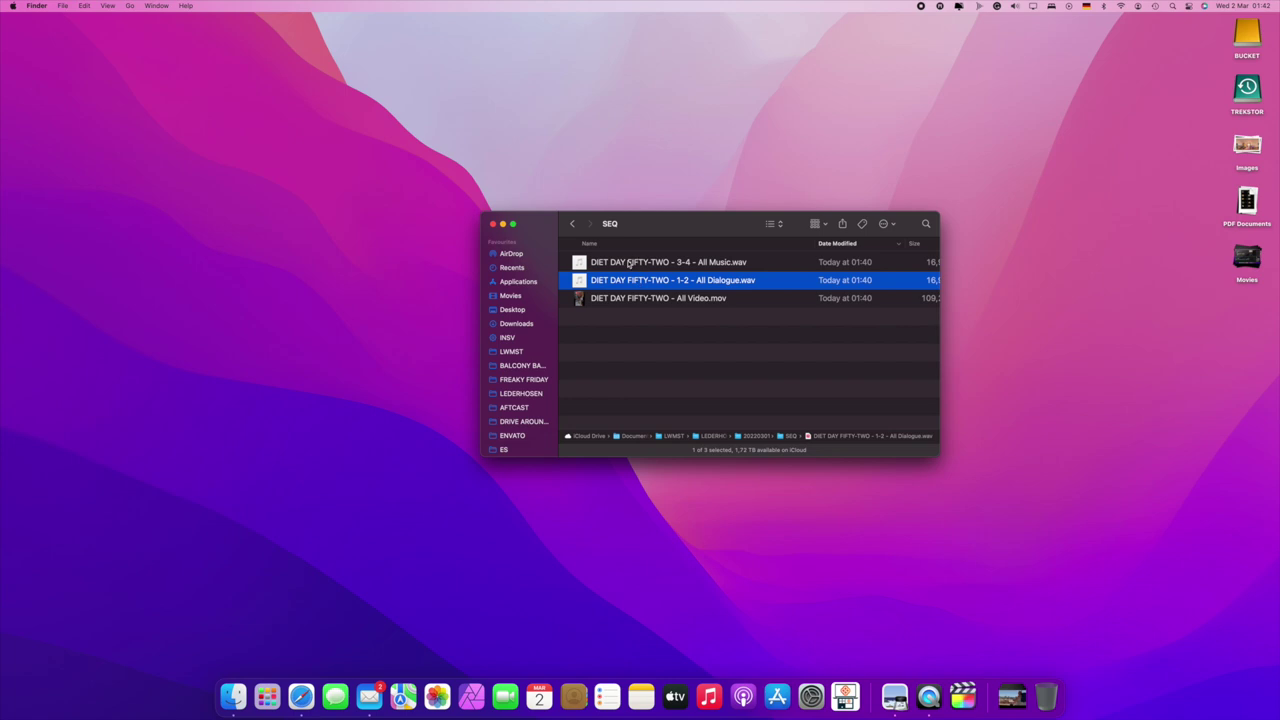
left_click(629, 263)
key("space")
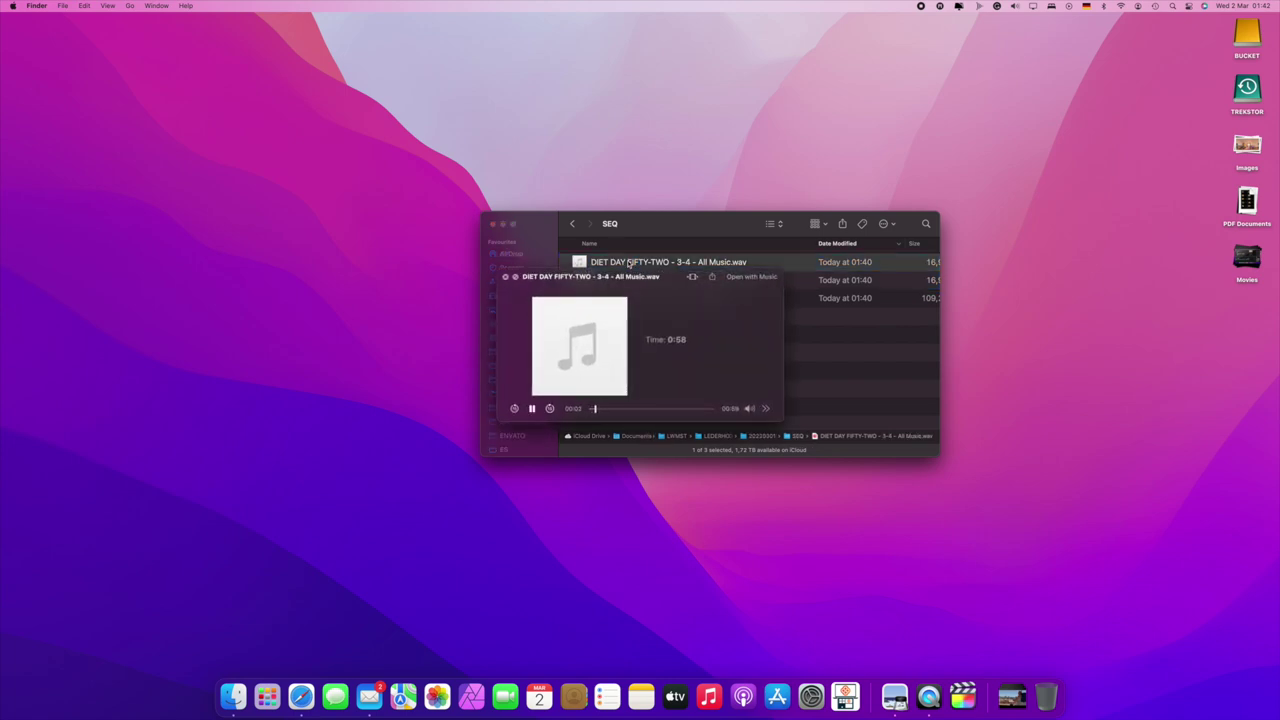
key("space")
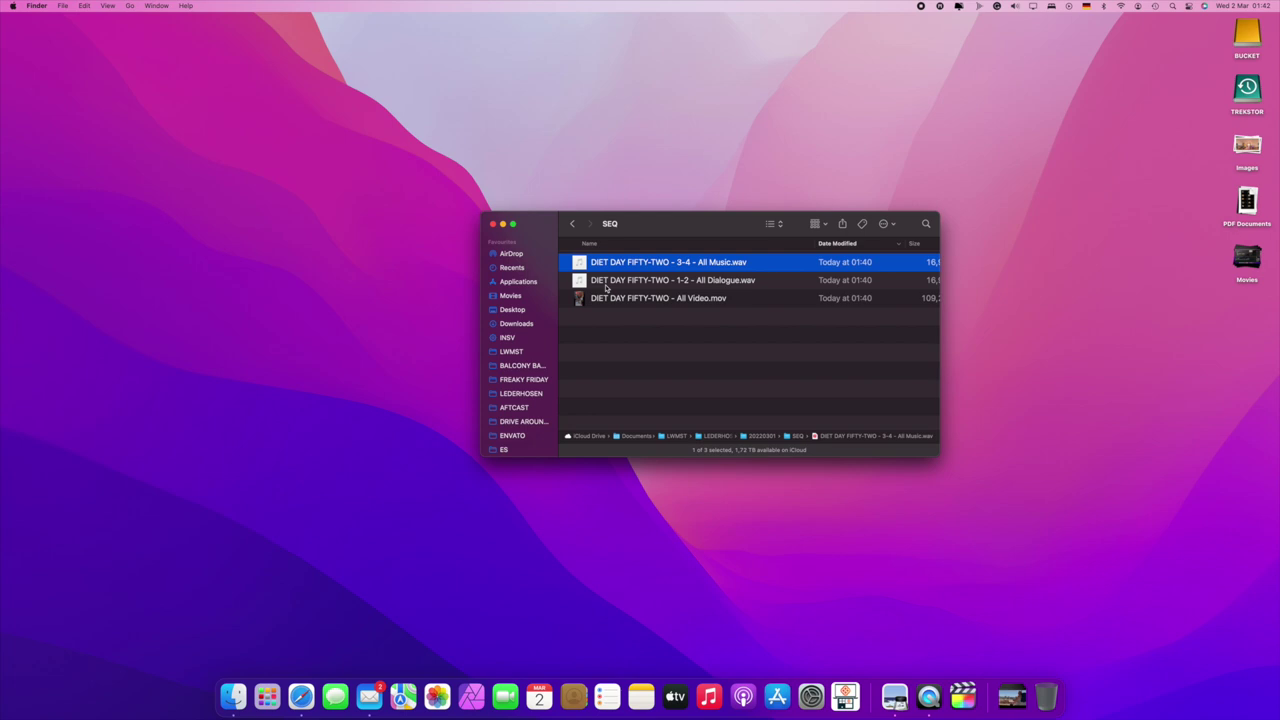
Step: Search the installed applications for DES and launch Descript
key("F4")
type("DES")
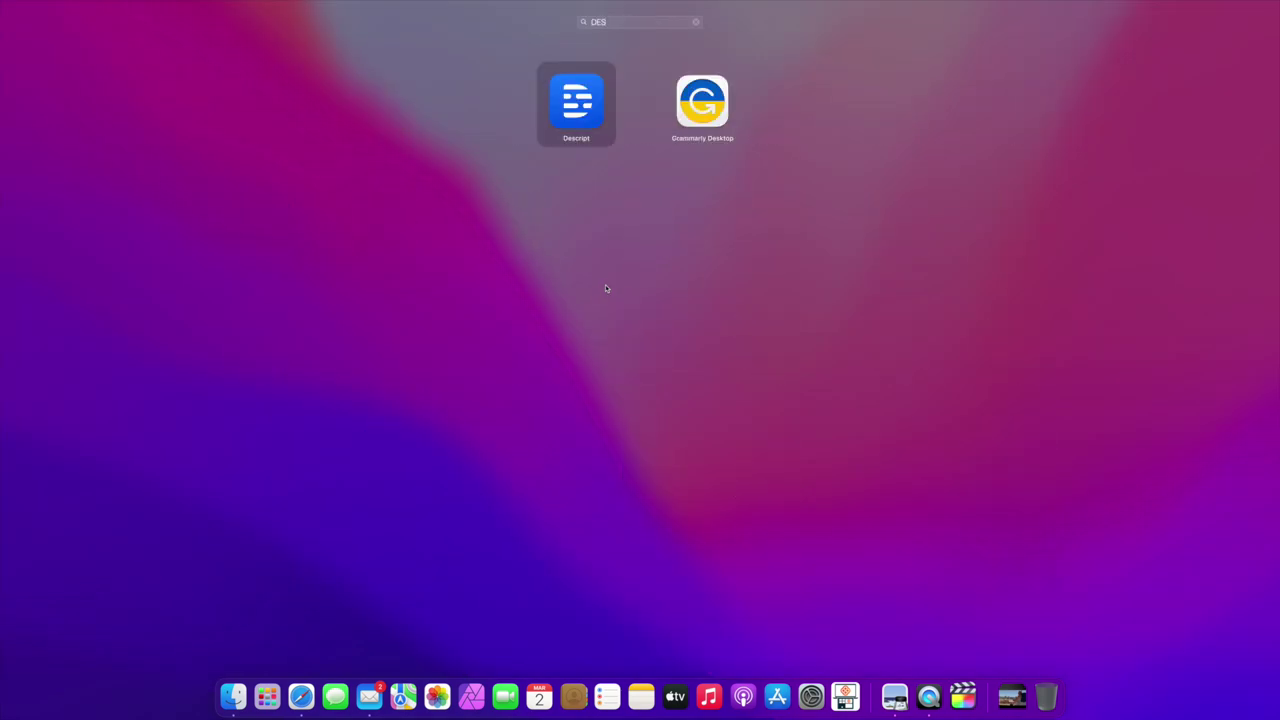
key("Return")
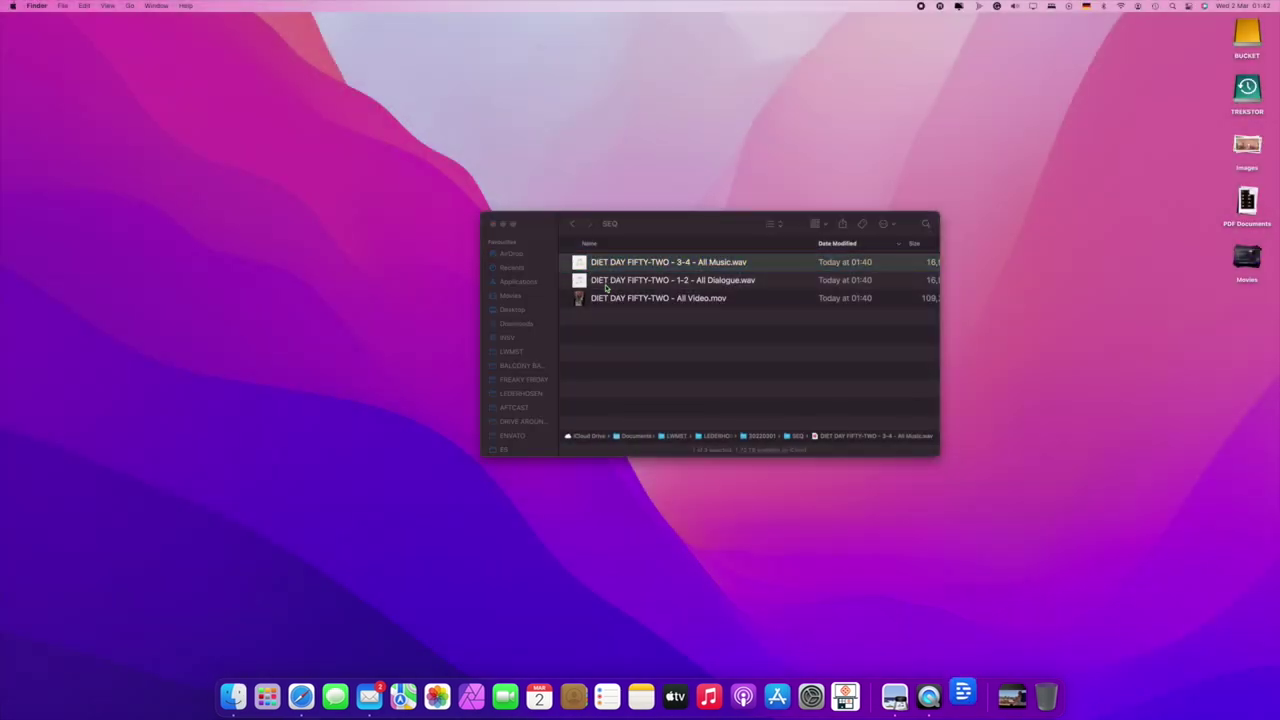